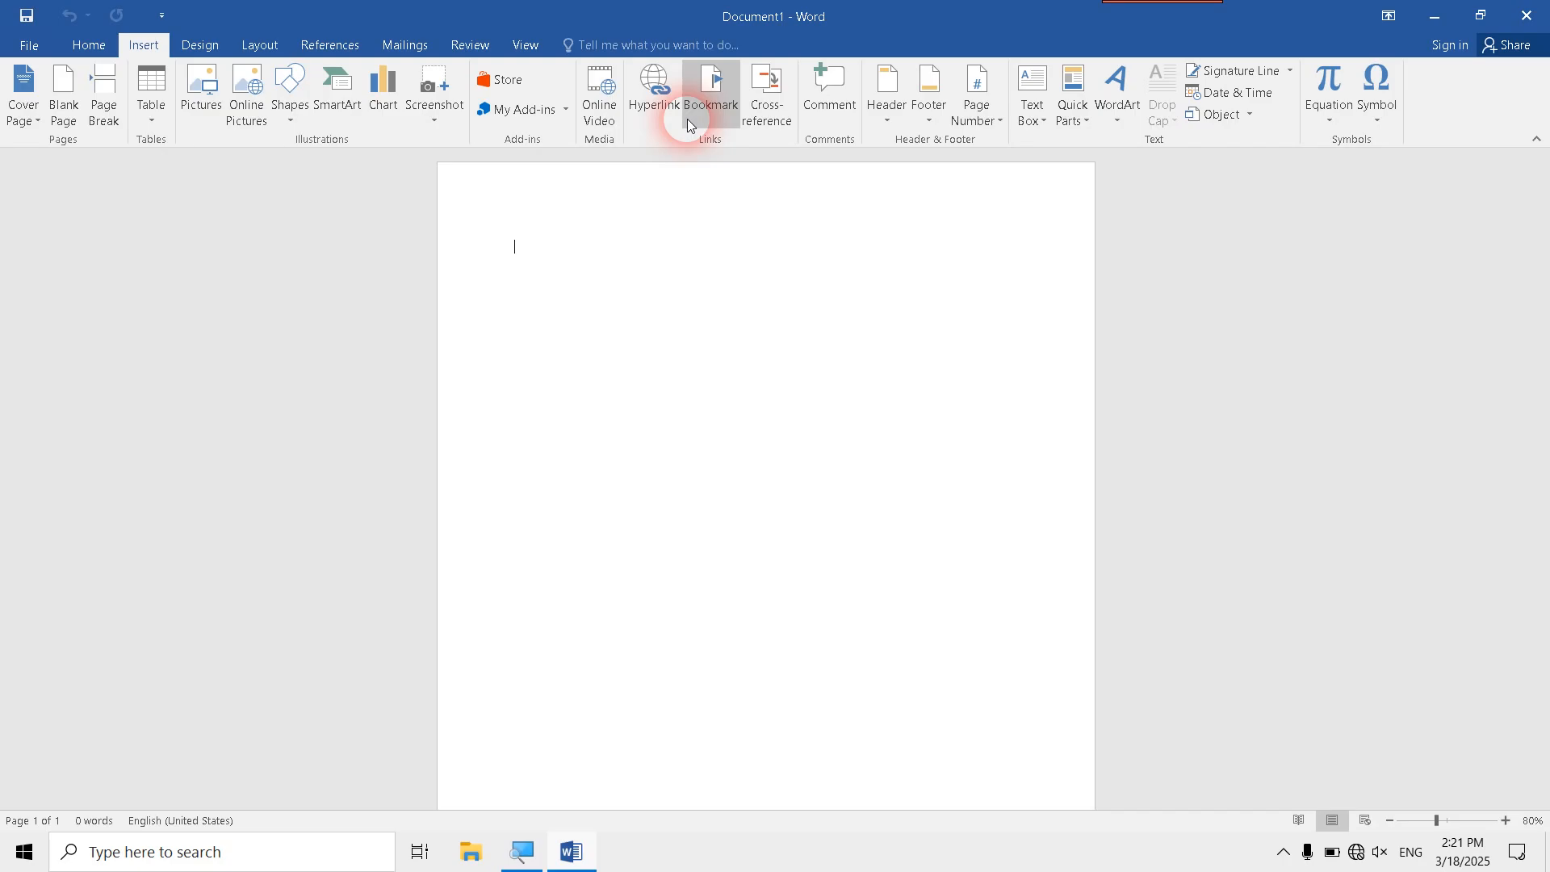
- Write the title Afghanistan and generate sample paragraphs below it with =rand()
text(afg)
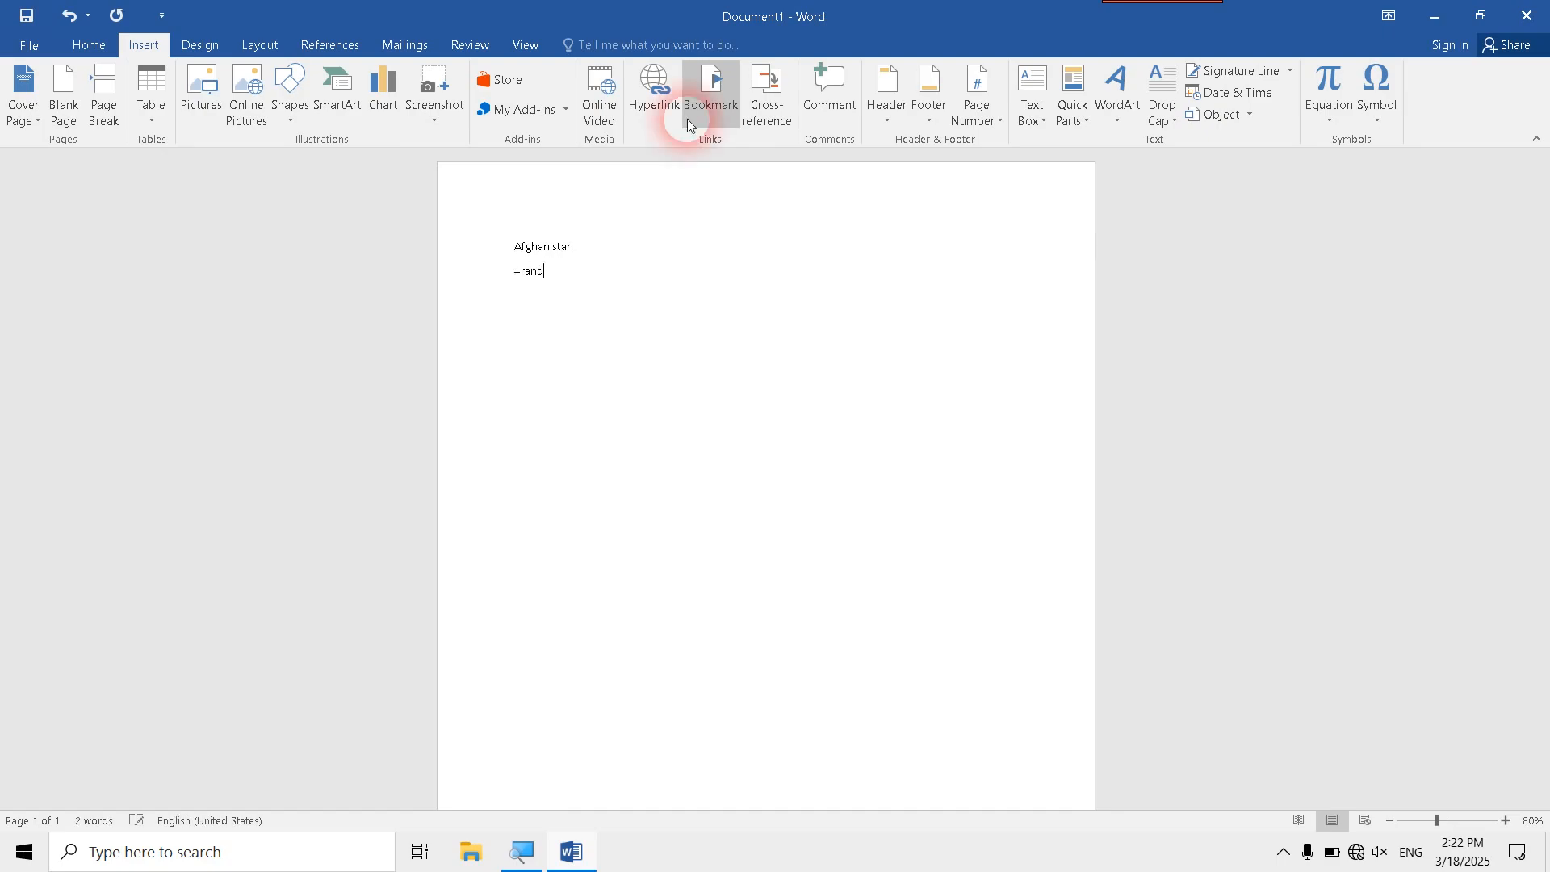
text(())
key(Return)
- Apply the Heading 1 style to the Afghanistan title line
click(466, 248)
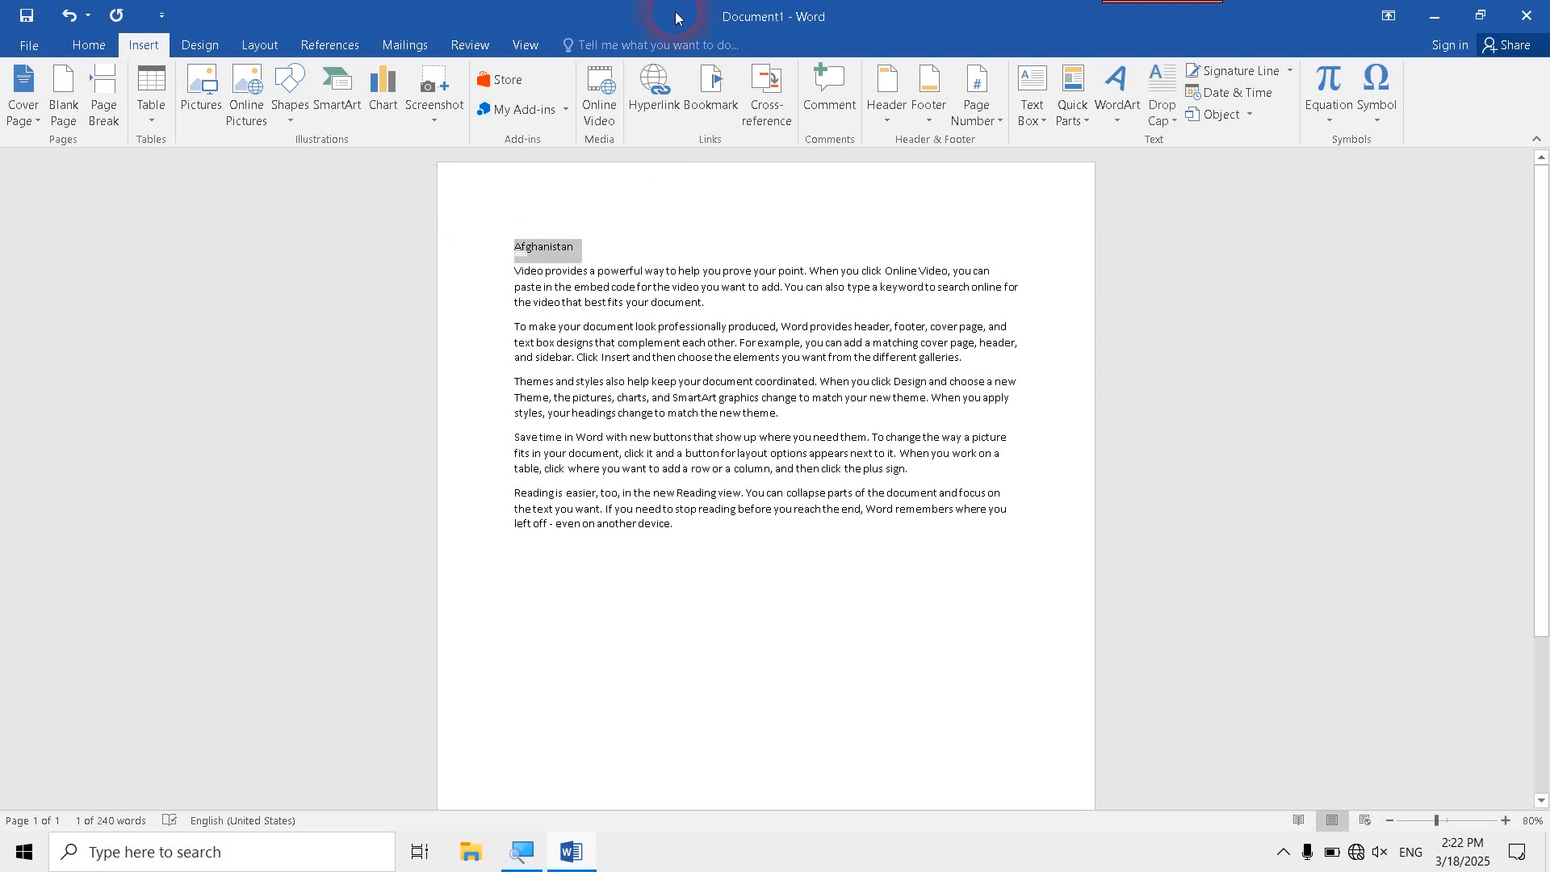
click(68, 52)
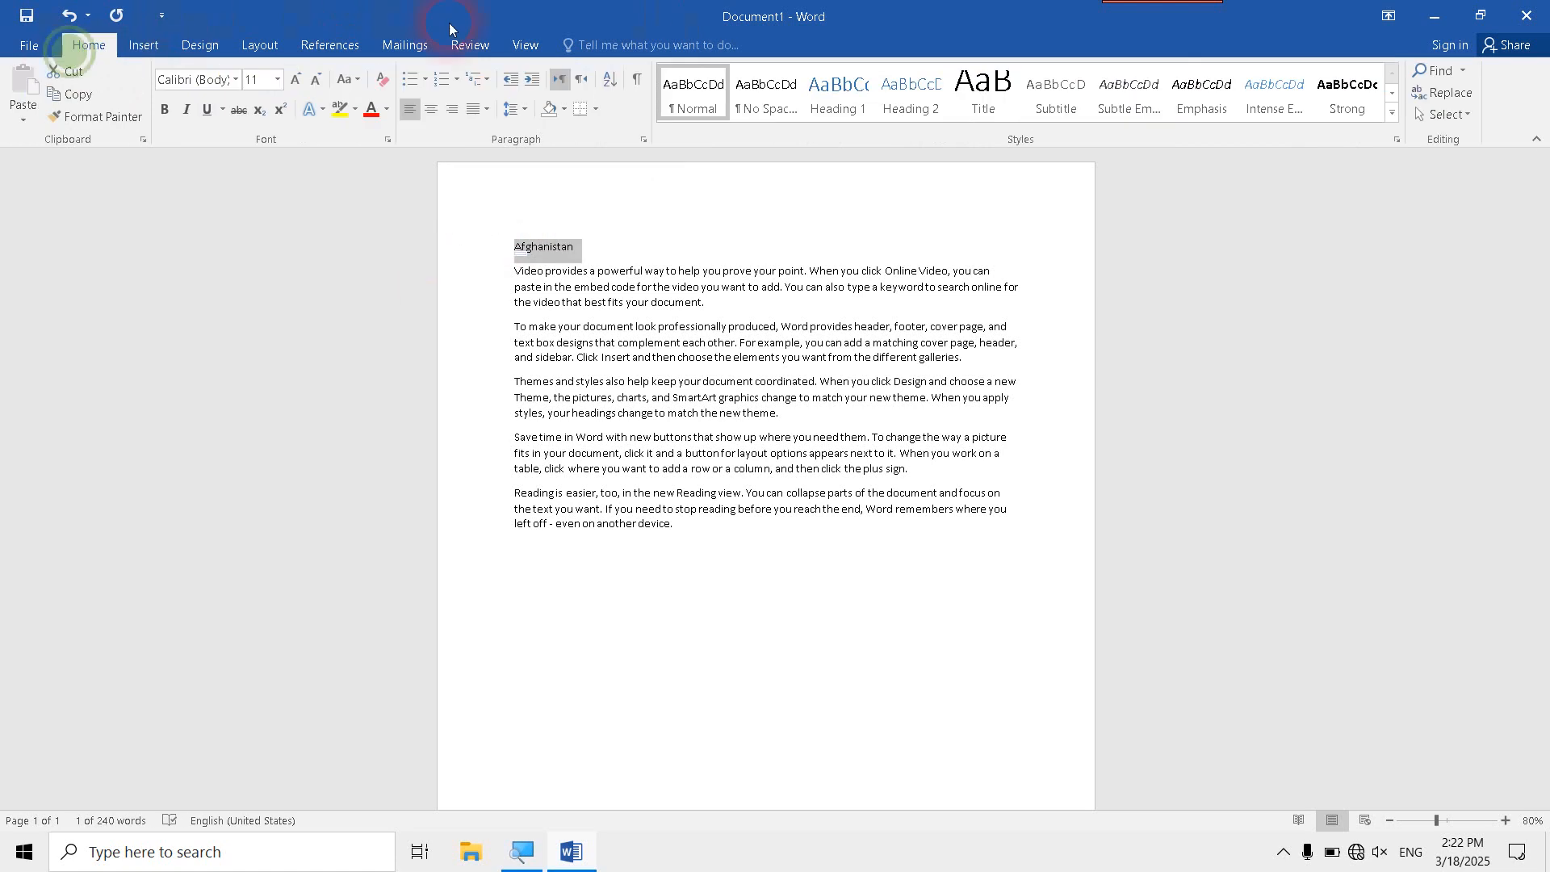
click(820, 103)
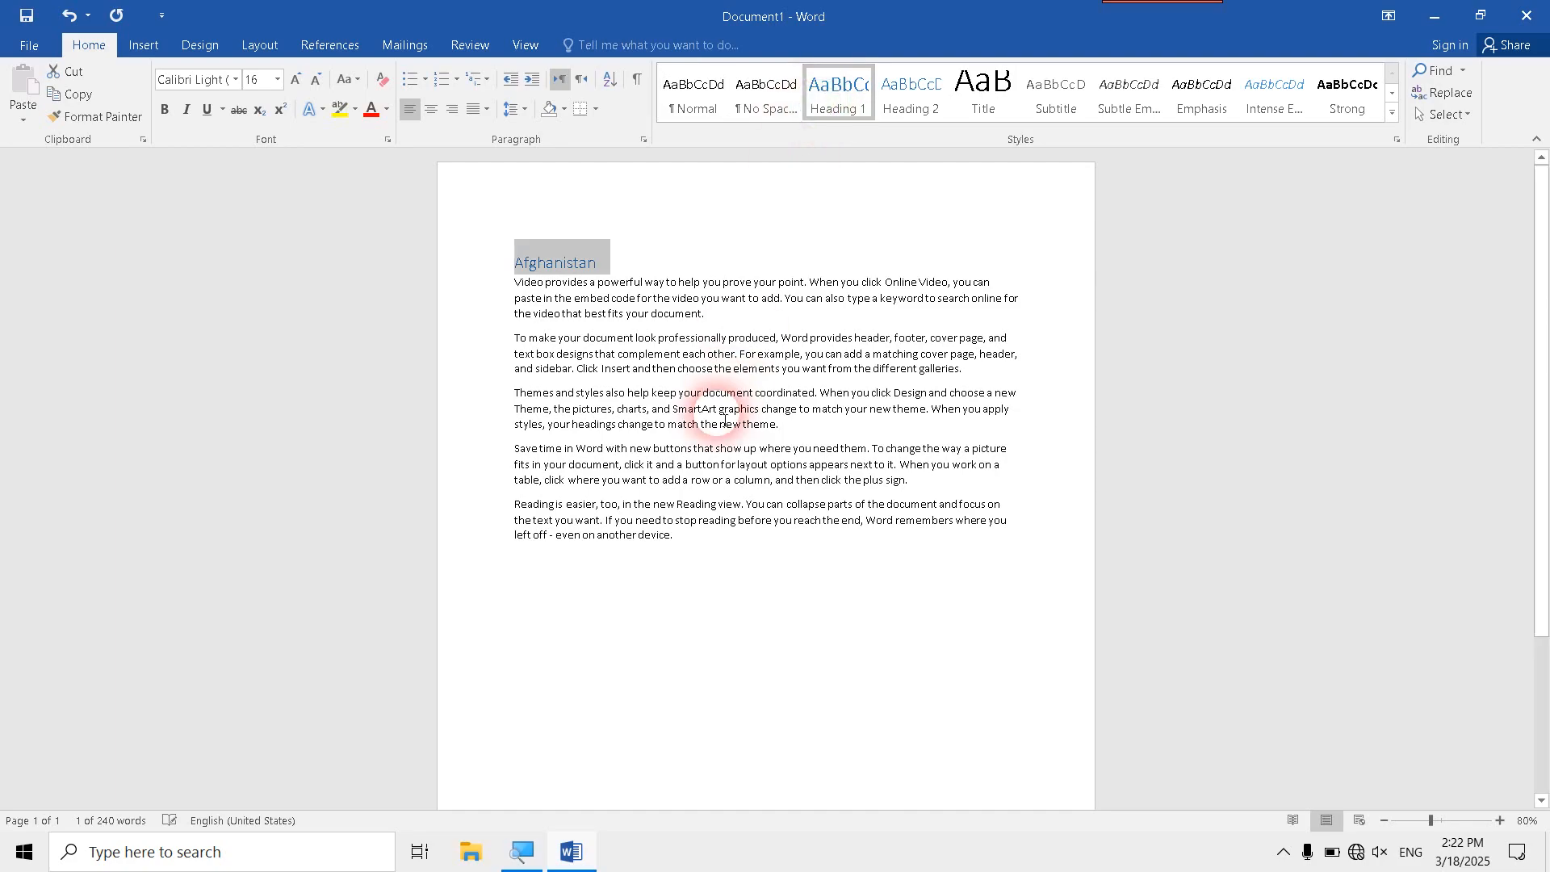
- Start a hyperlink to an existing file below the last paragraph and browse to Local Disk (D:)
click(713, 555)
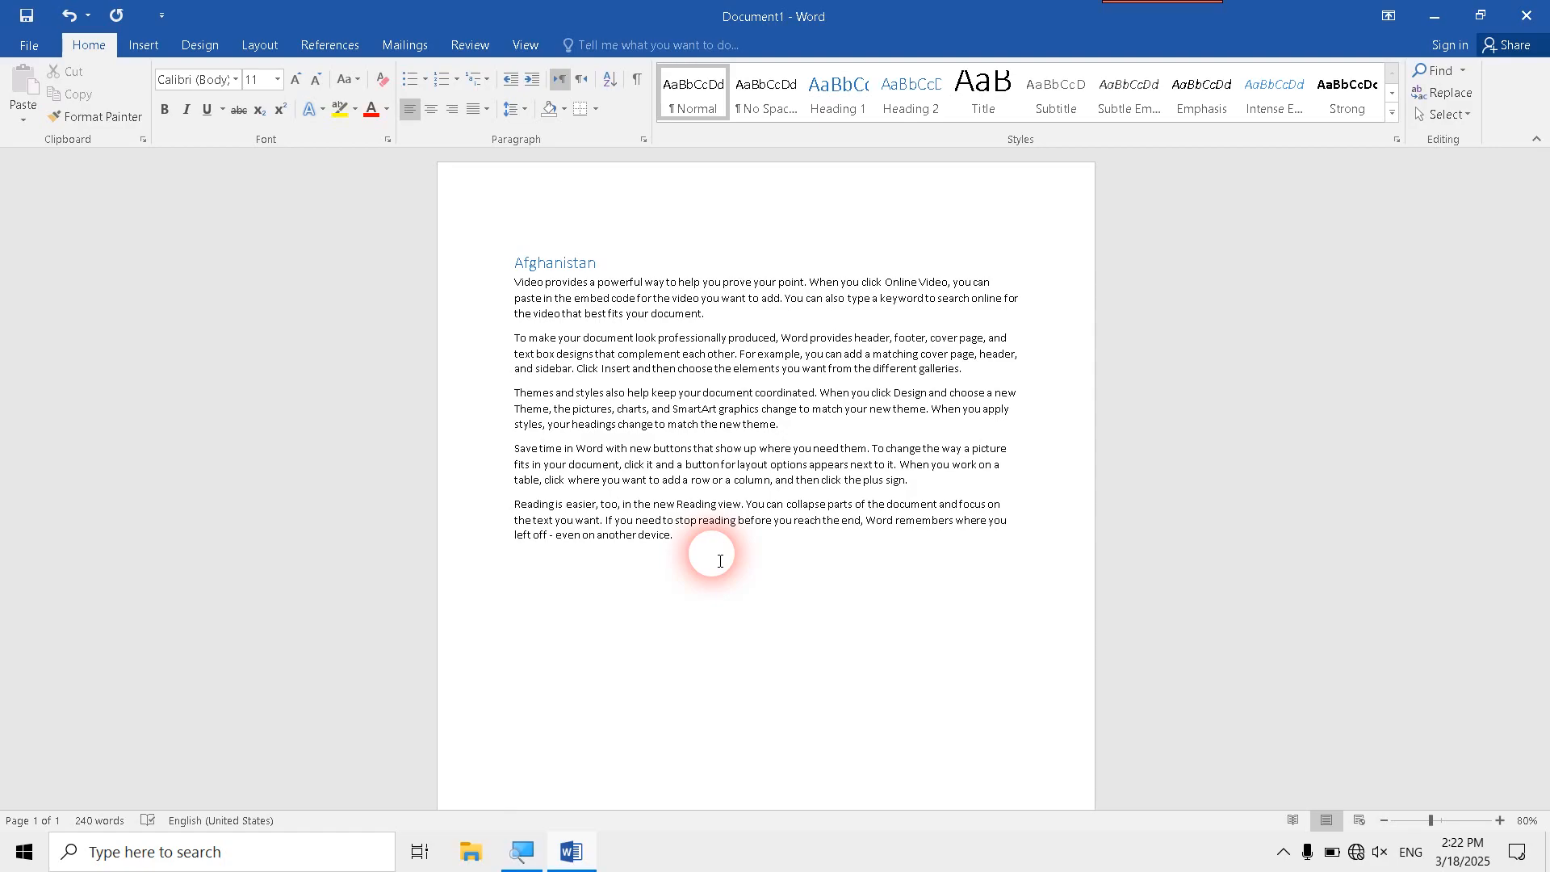
click(143, 44)
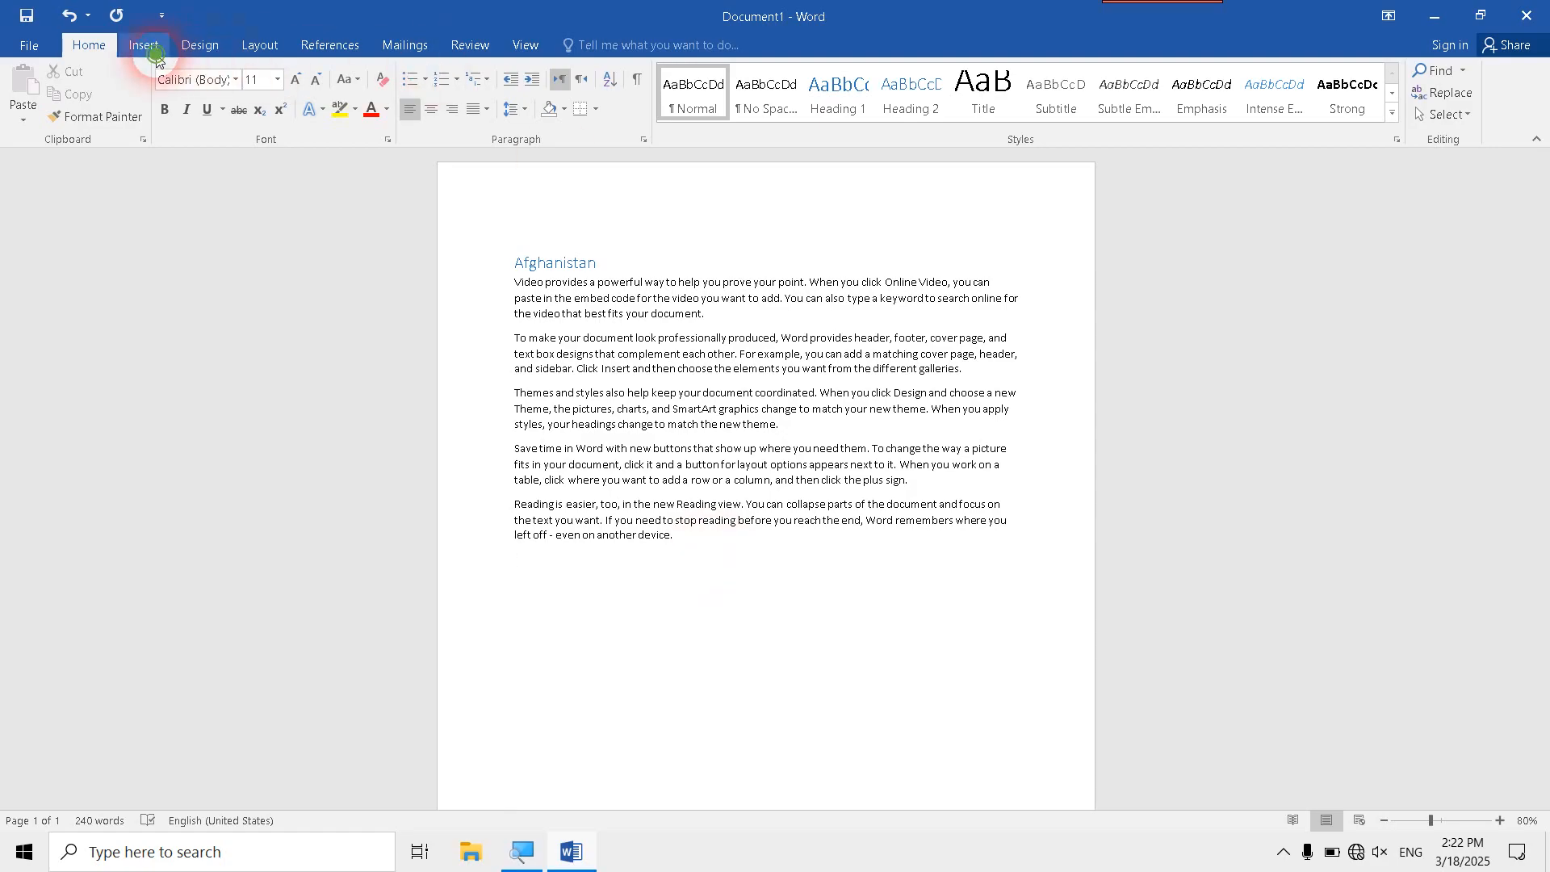
click(646, 85)
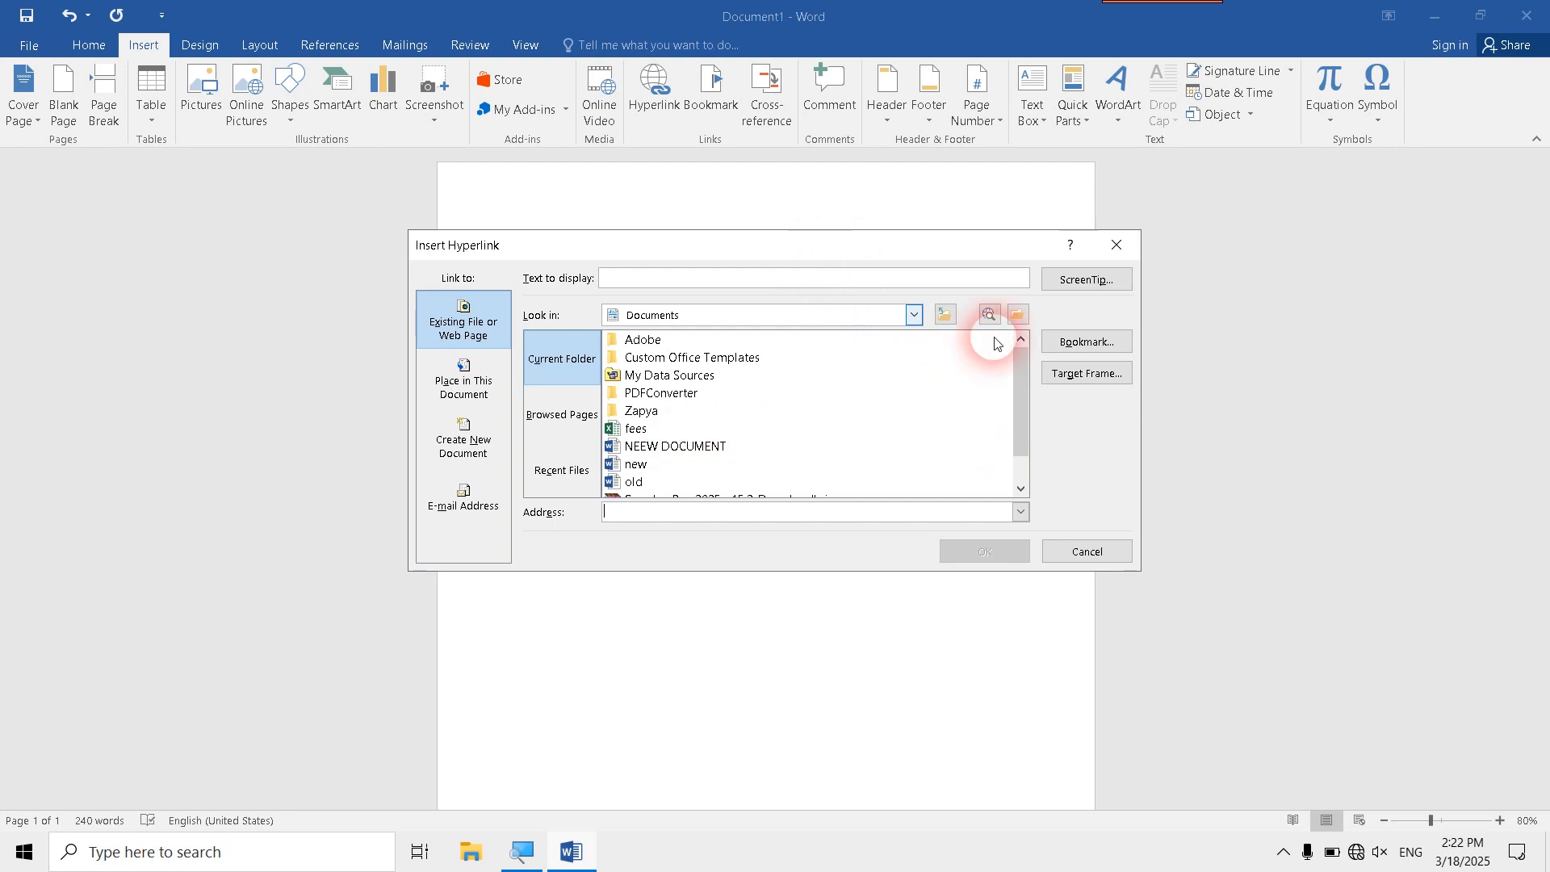
click(917, 316)
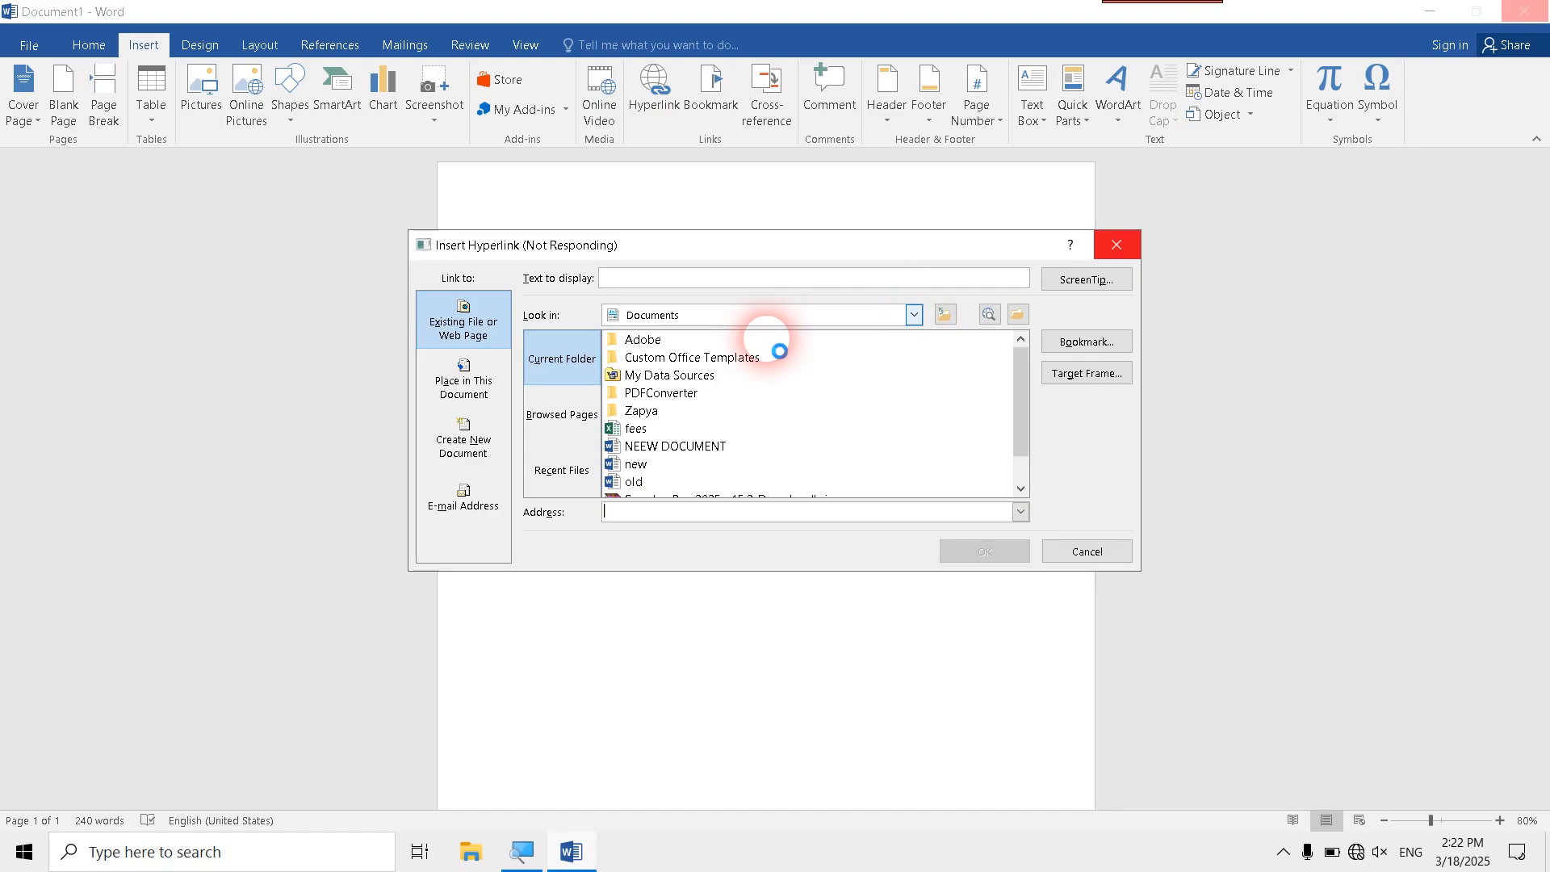
click(913, 316)
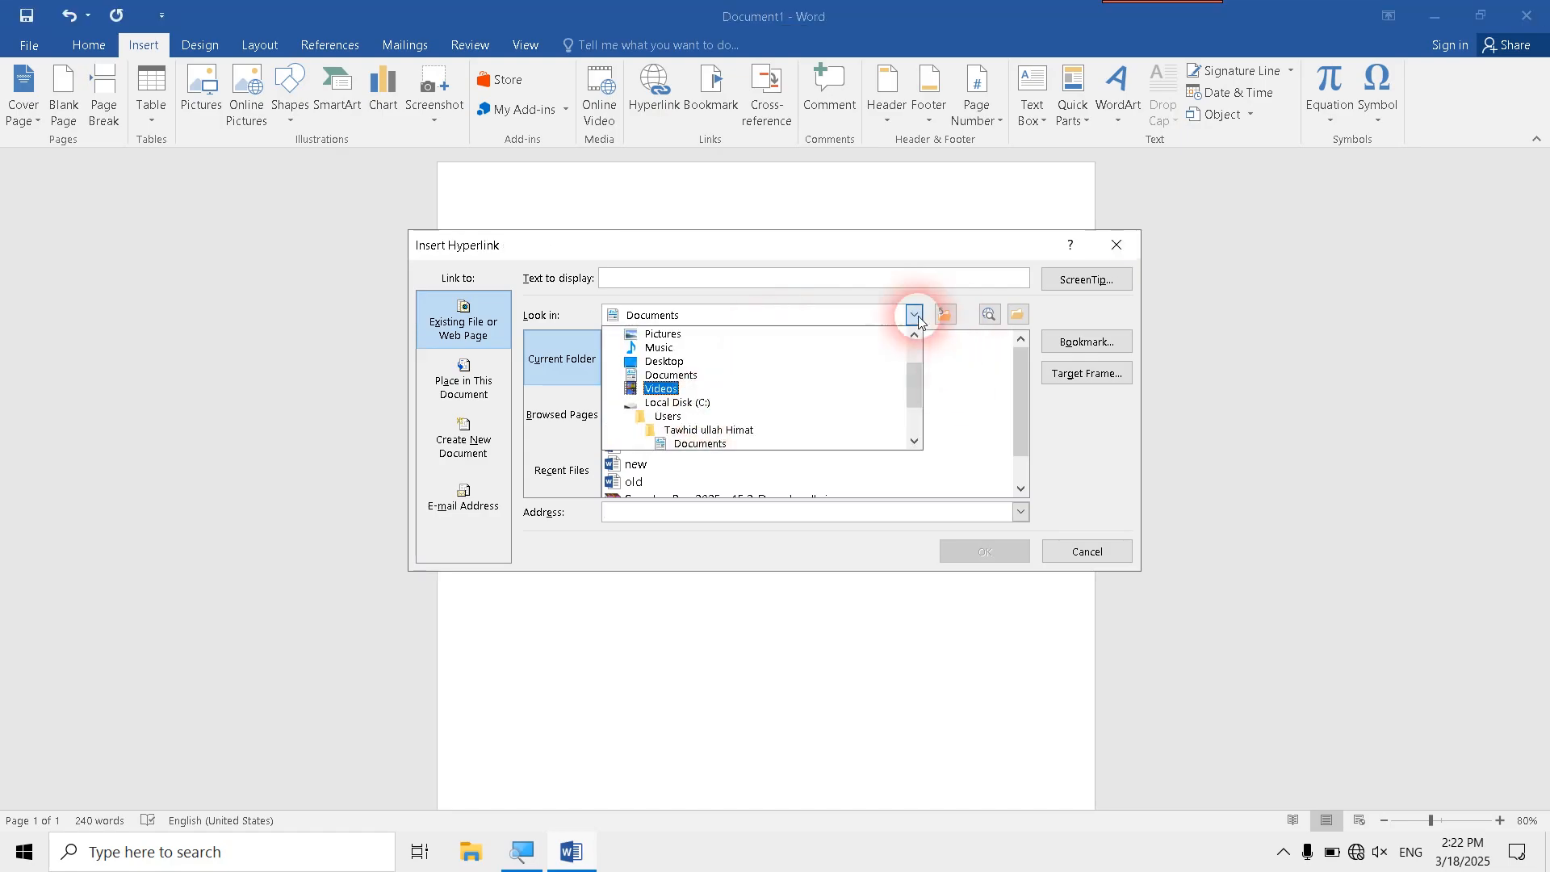
click(913, 316)
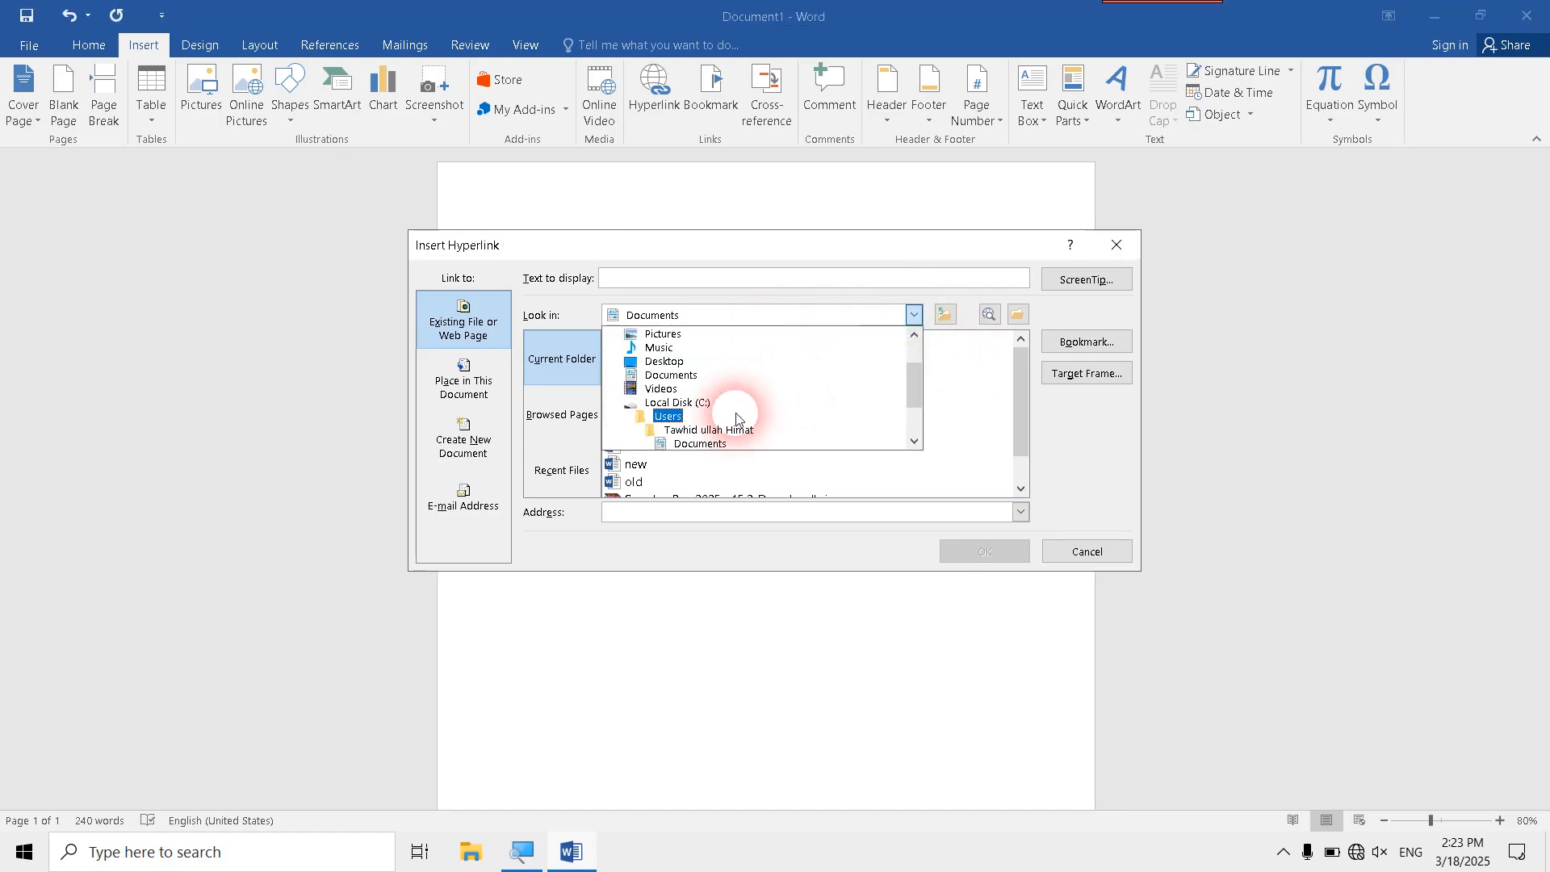
scroll(710, 412, down, 1)
click(712, 416)
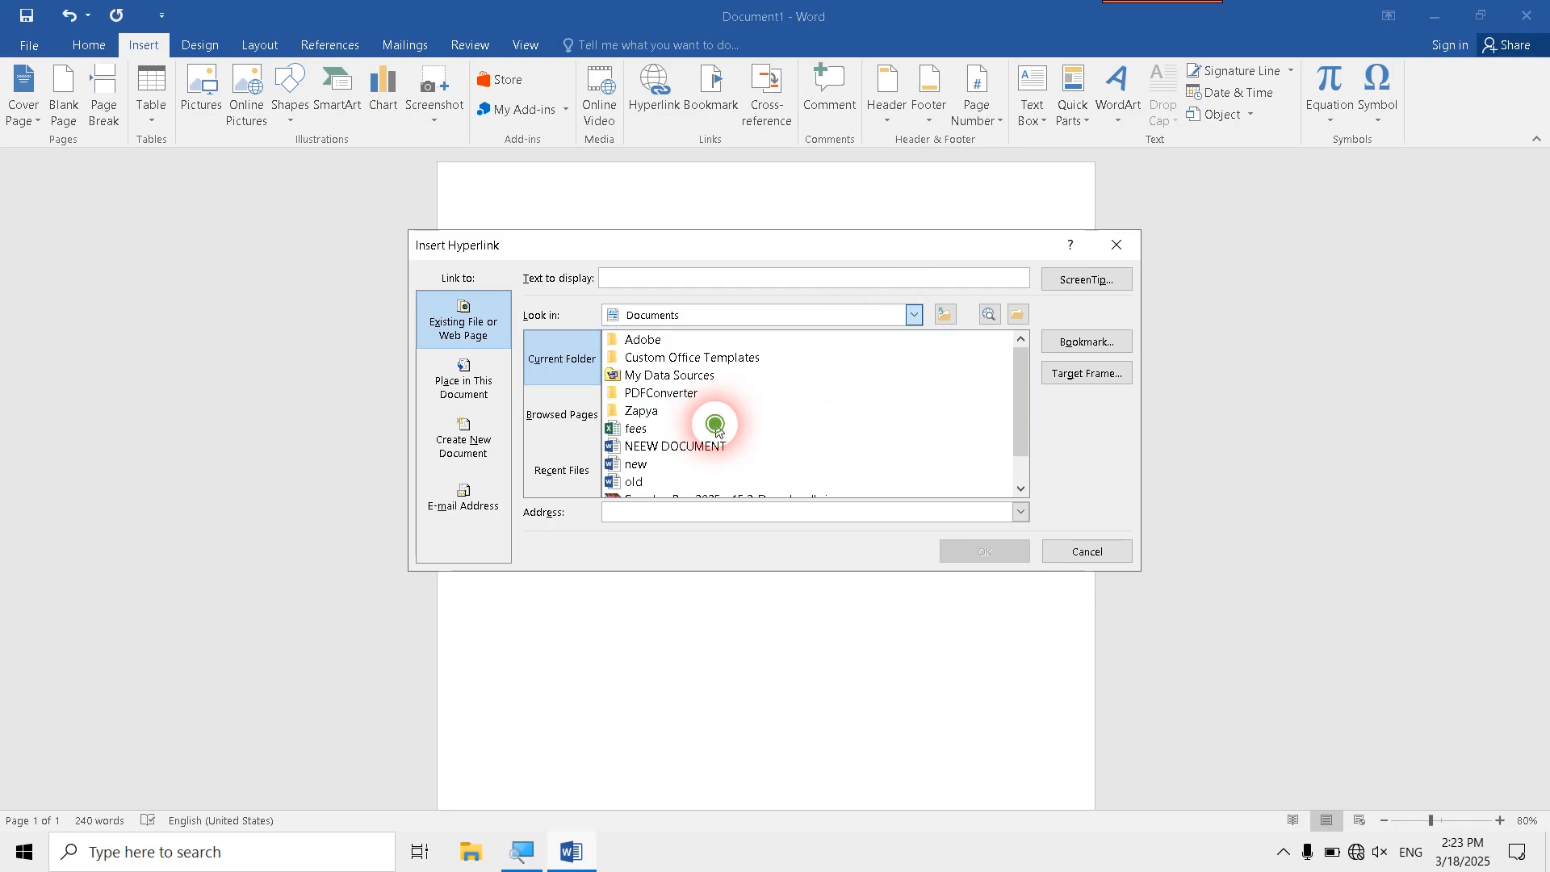
- Link to the Word document افغانستان.docx in the aaaaaaaaaa folder and insert the hyperlink
double_click(687, 343)
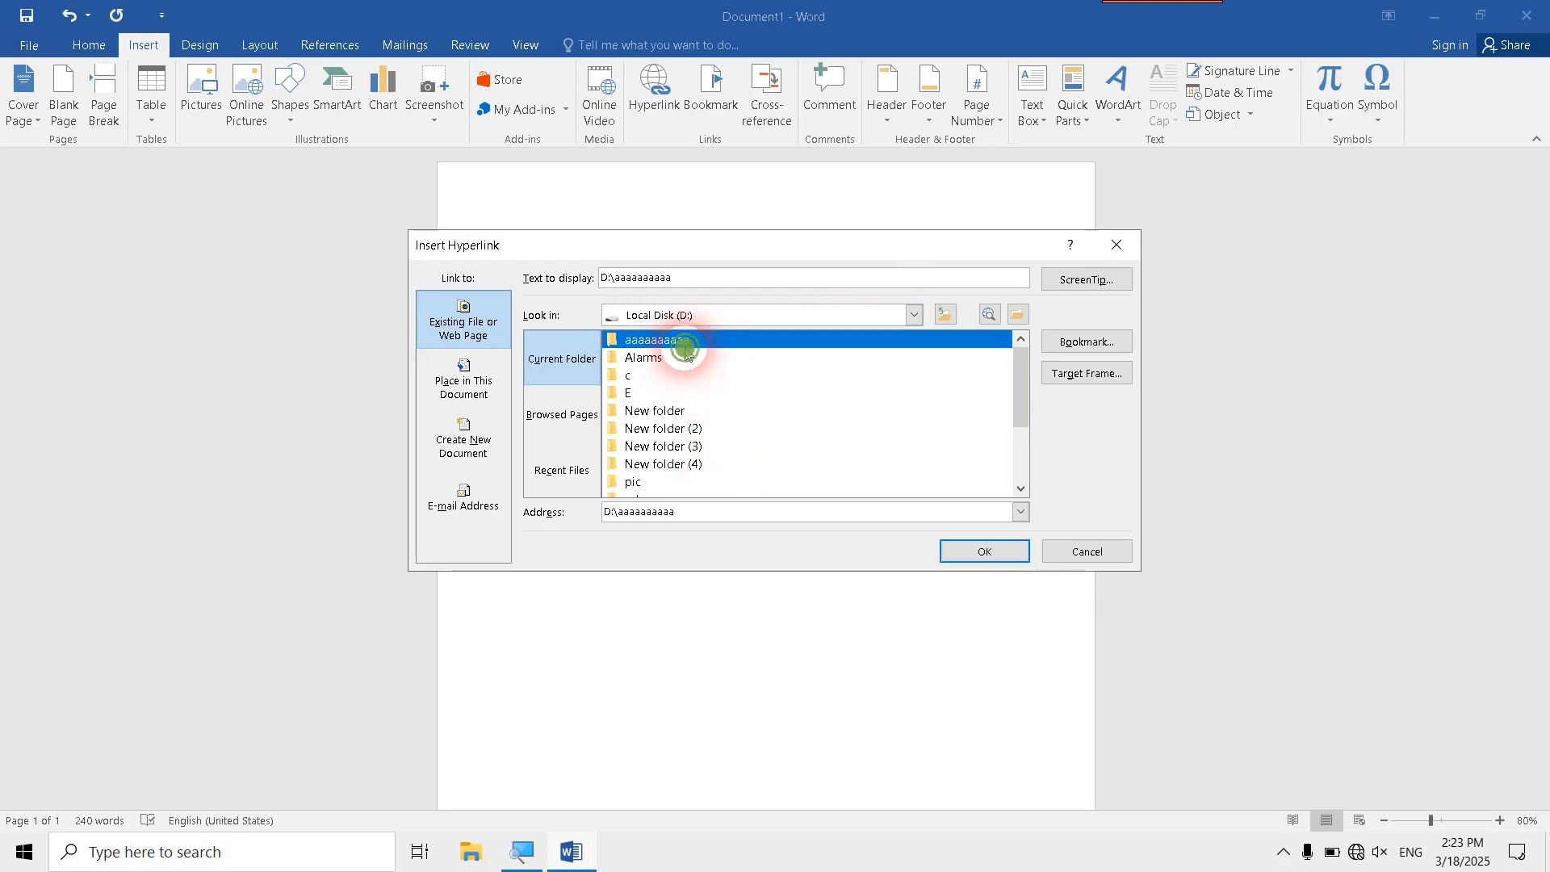
double_click(670, 393)
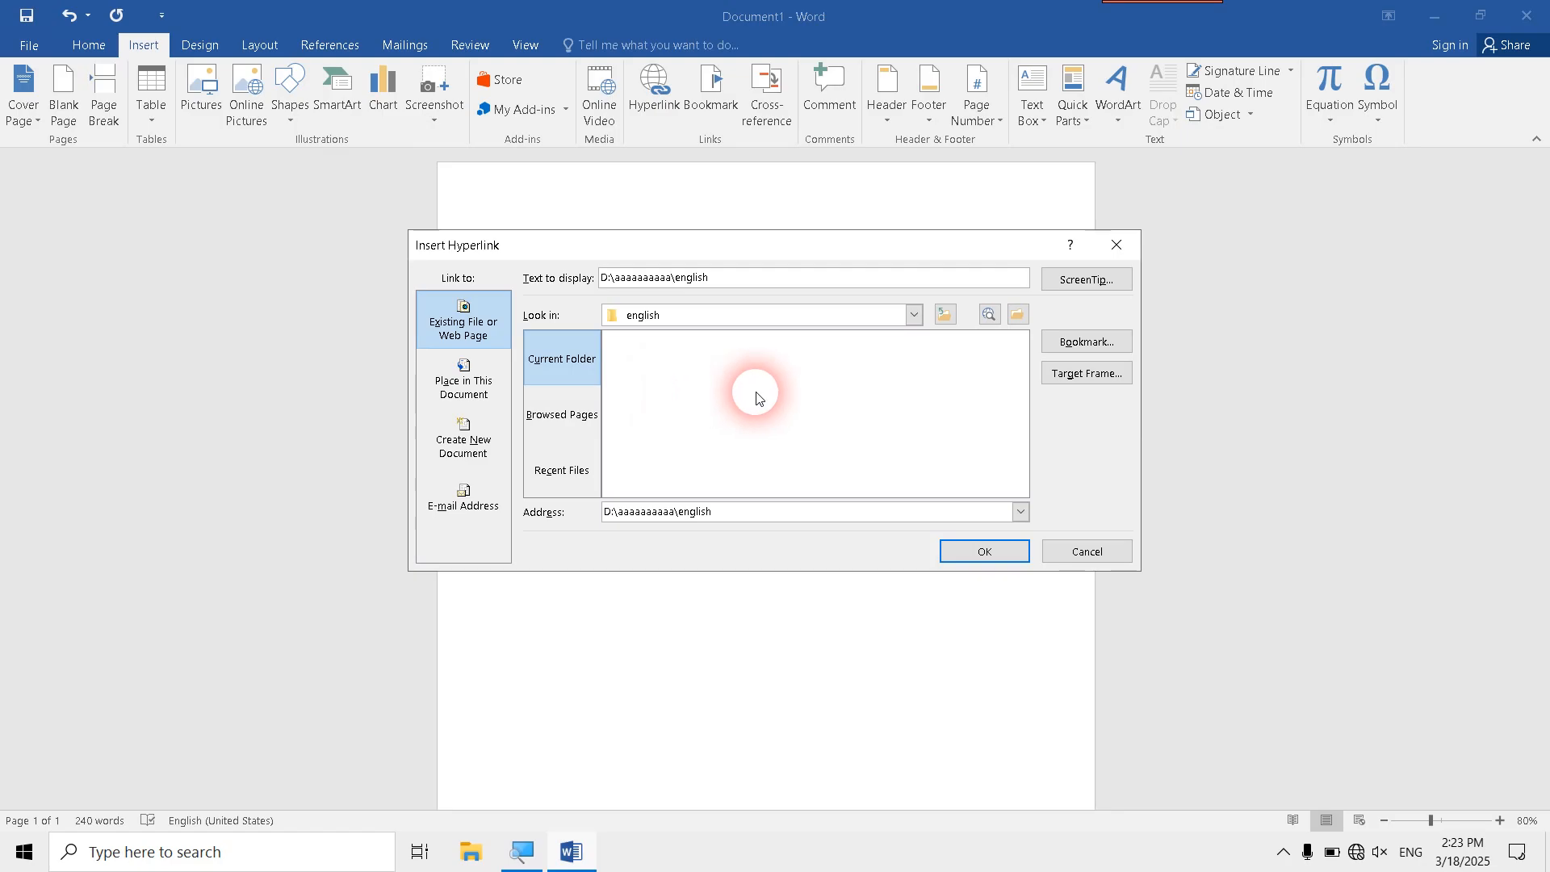
click(938, 314)
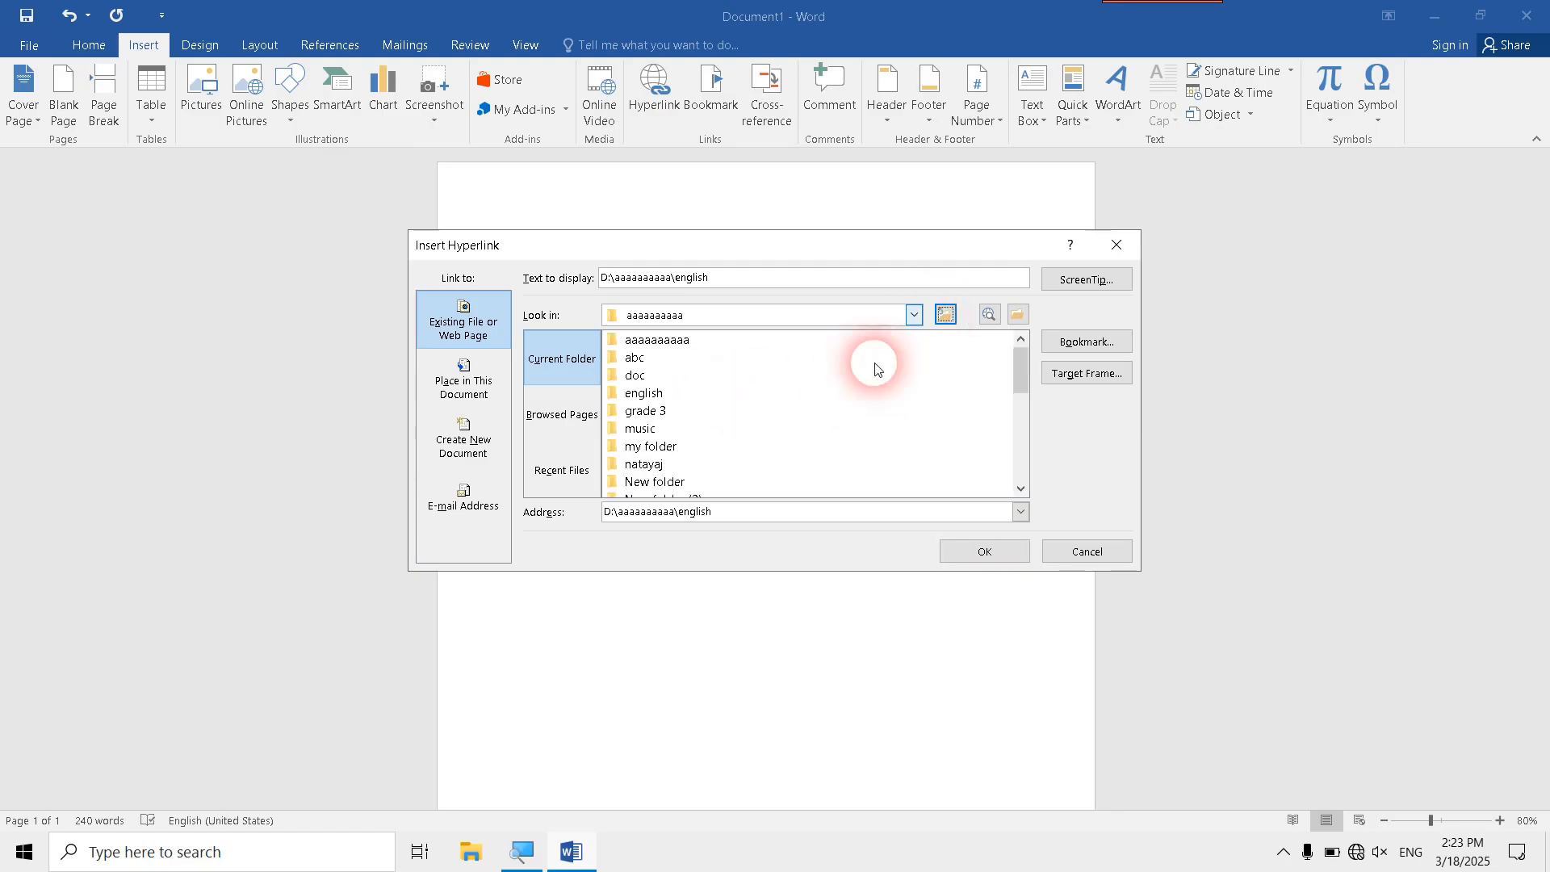
scroll(757, 426, down, 4)
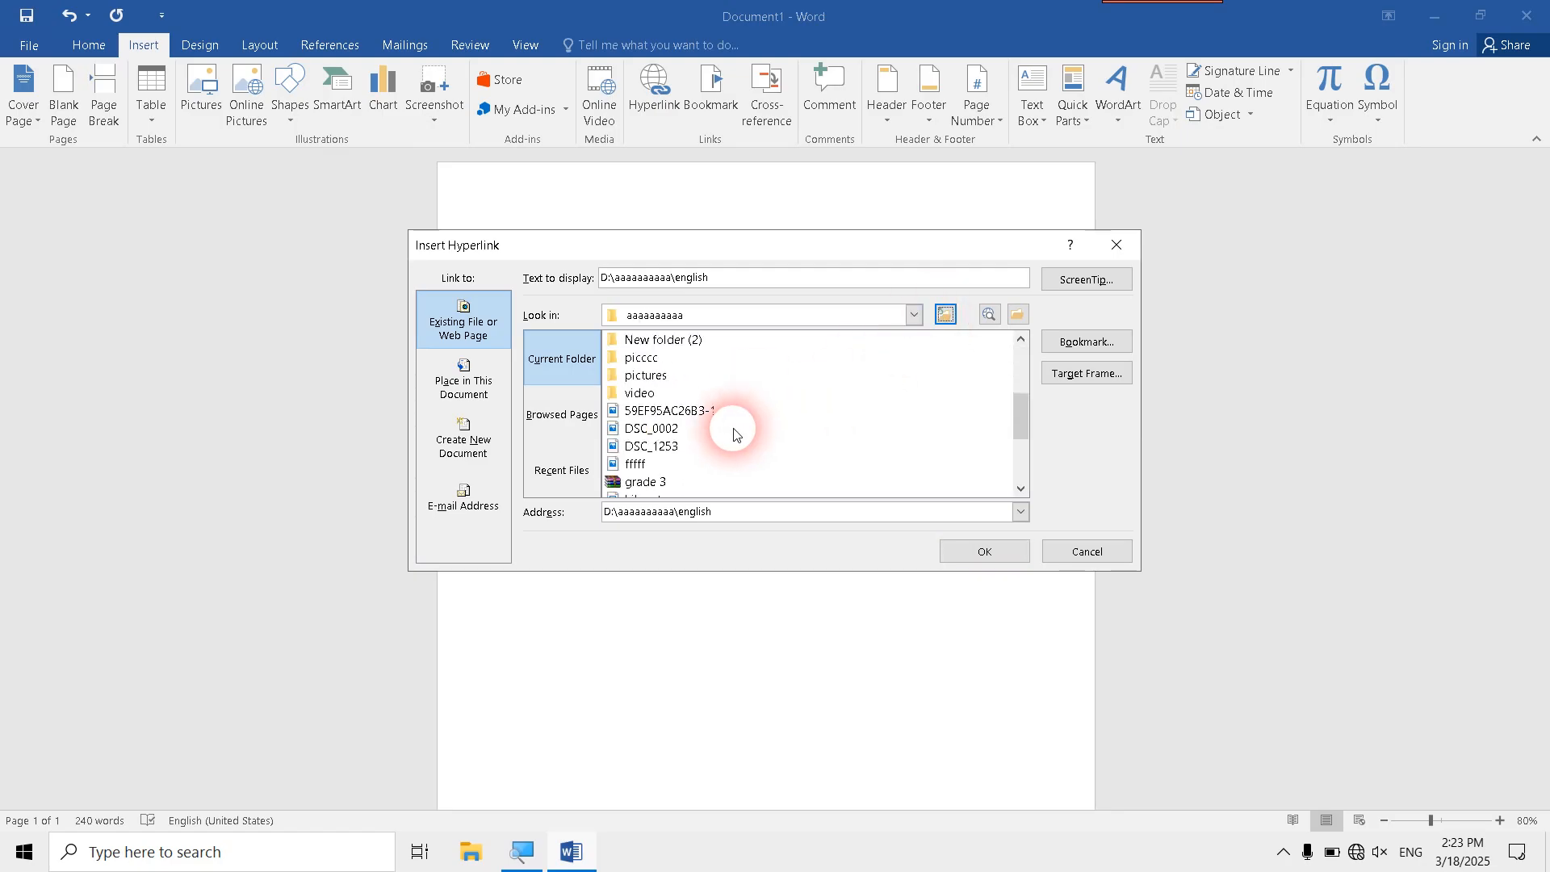
scroll(734, 436, down, 2)
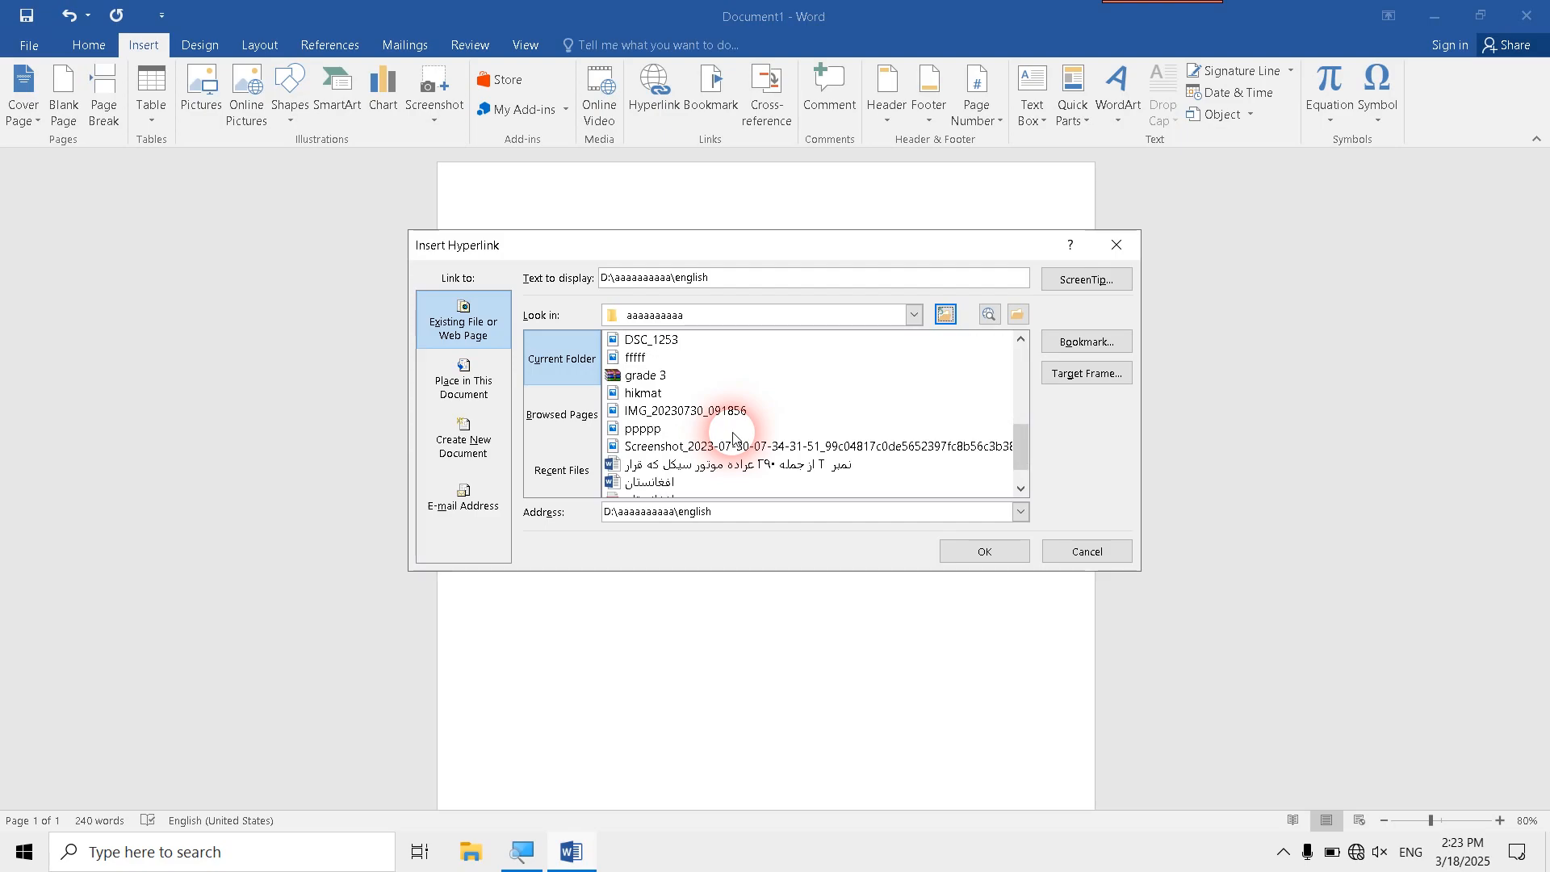
click(667, 482)
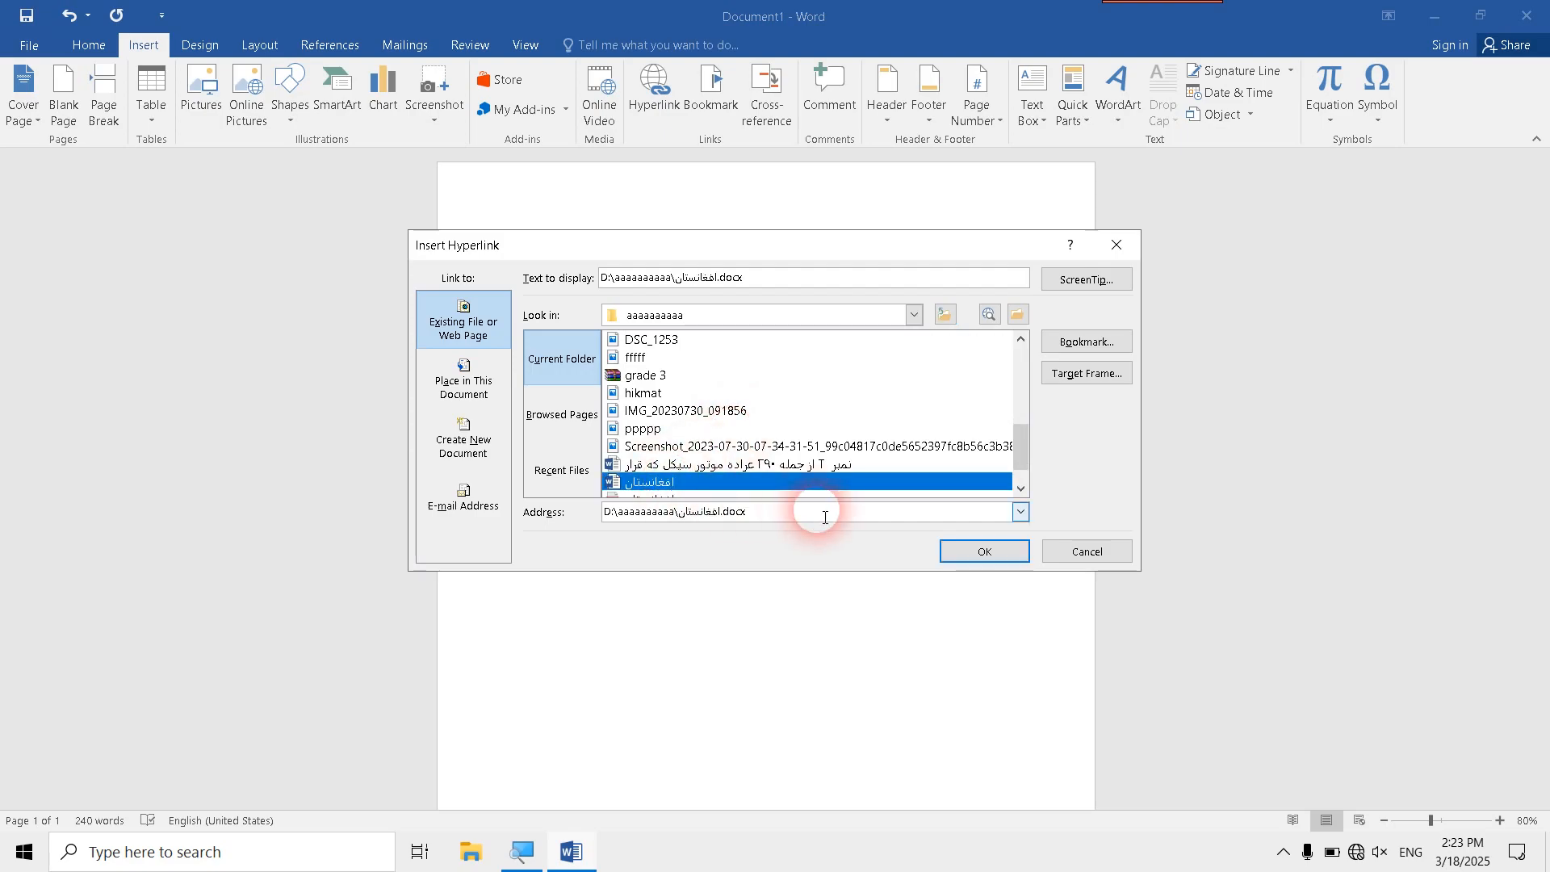
click(958, 553)
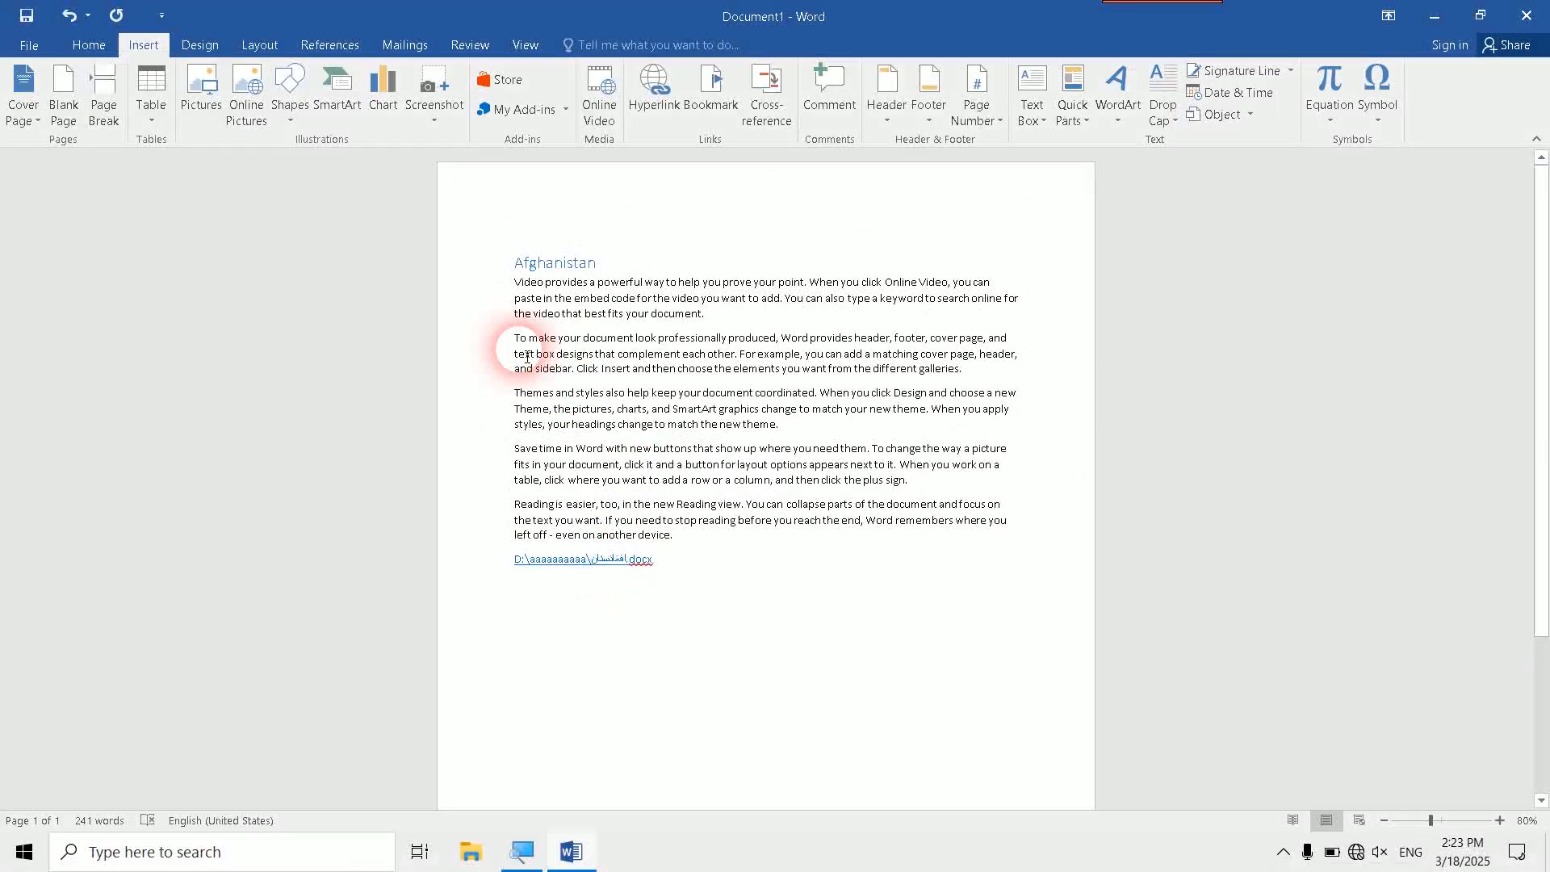
- Follow the inserted hyperlink, allow the file to open, look through the linked document and close it
drag(462, 281, 476, 483)
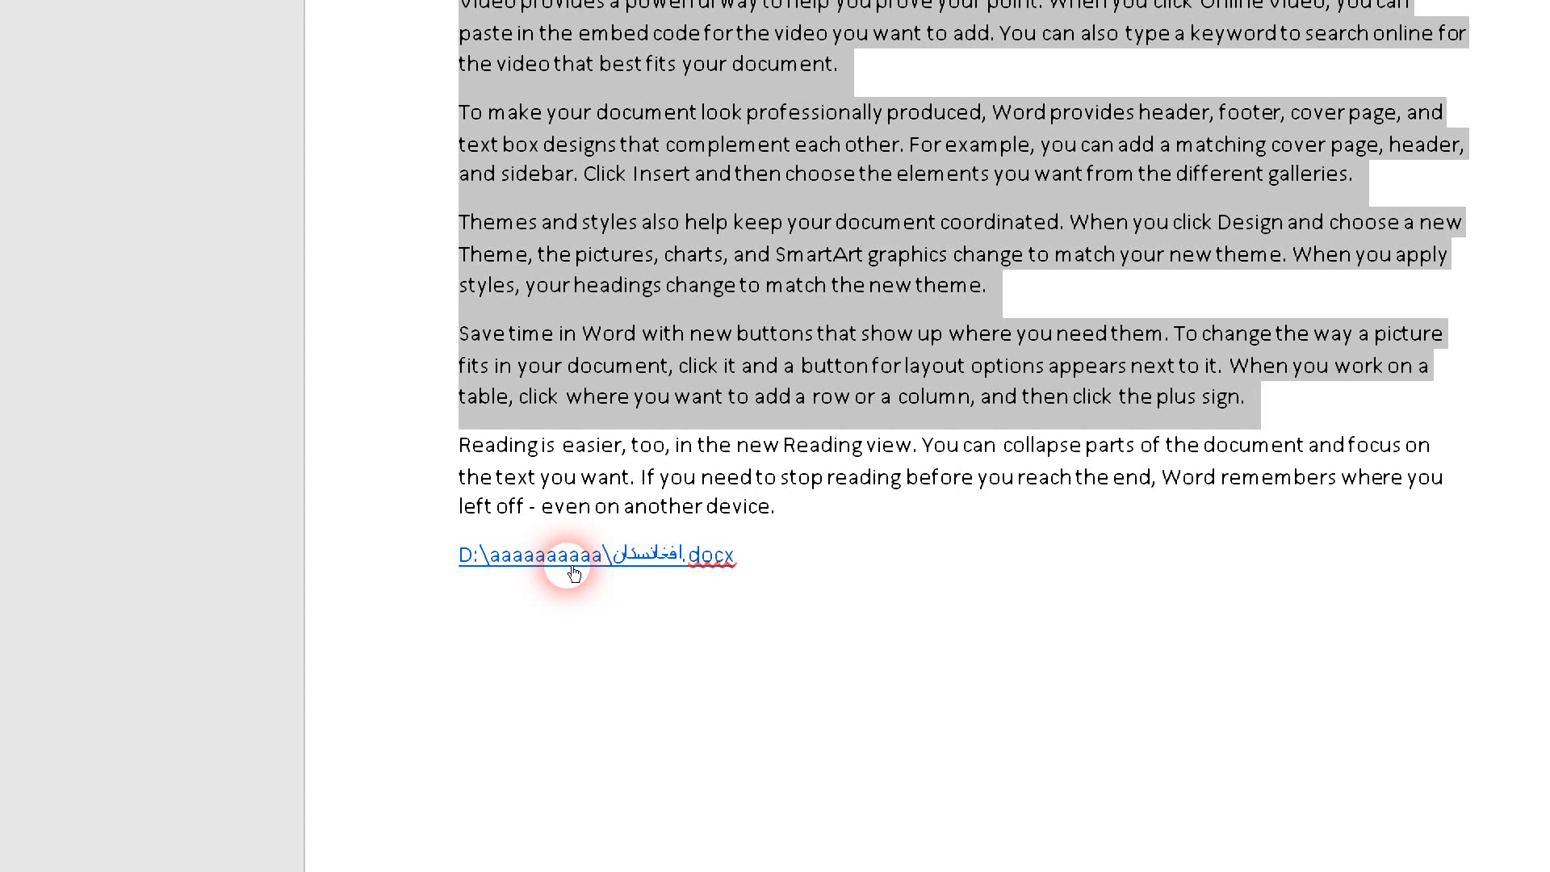
ctrl+click(574, 572)
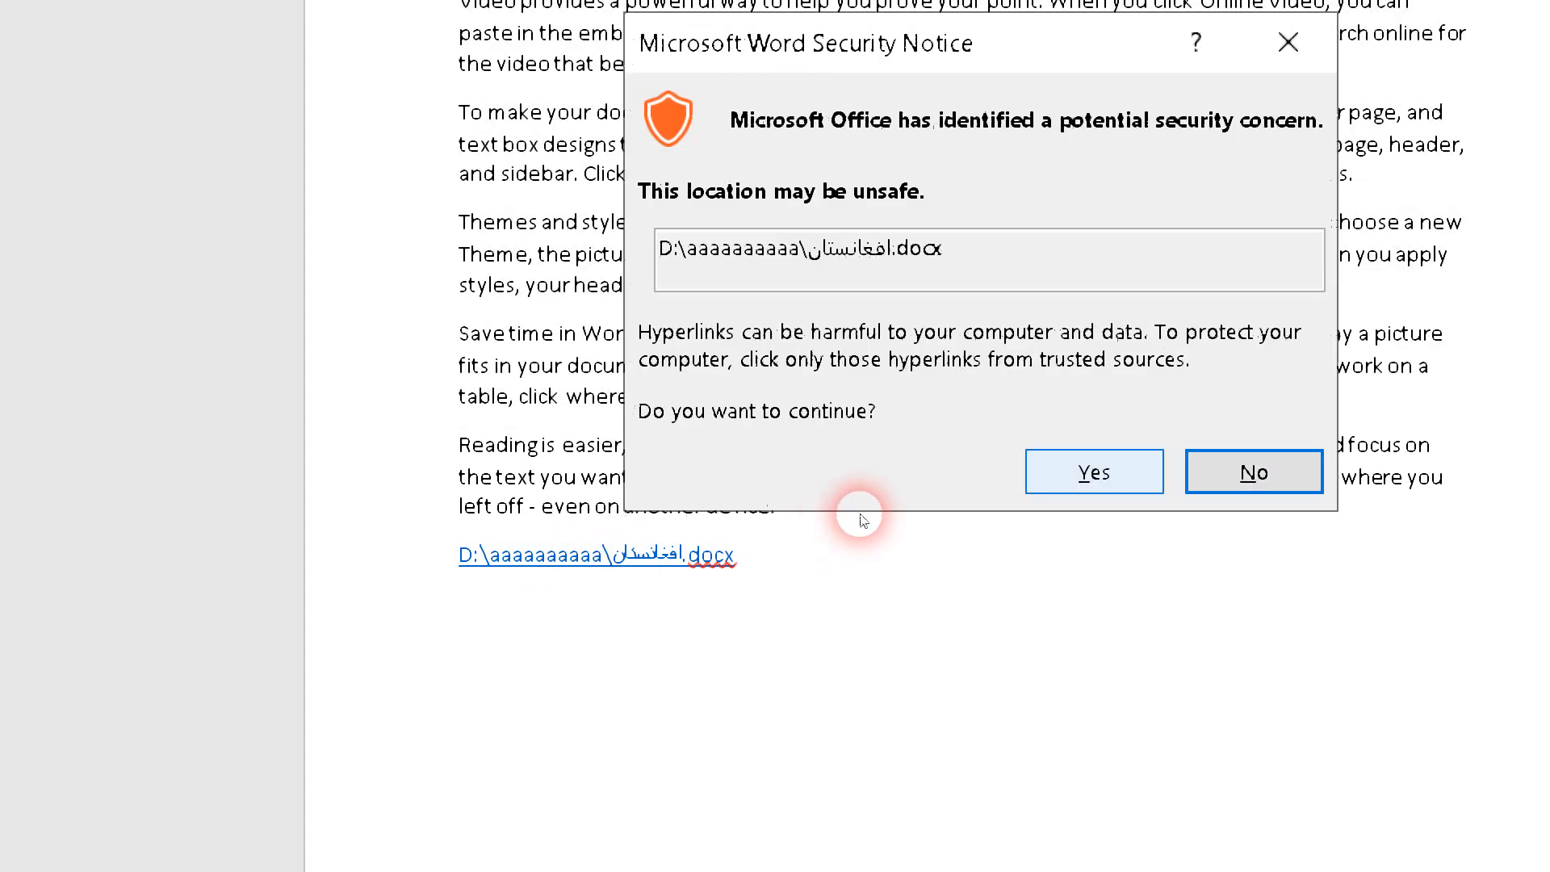
click(1093, 472)
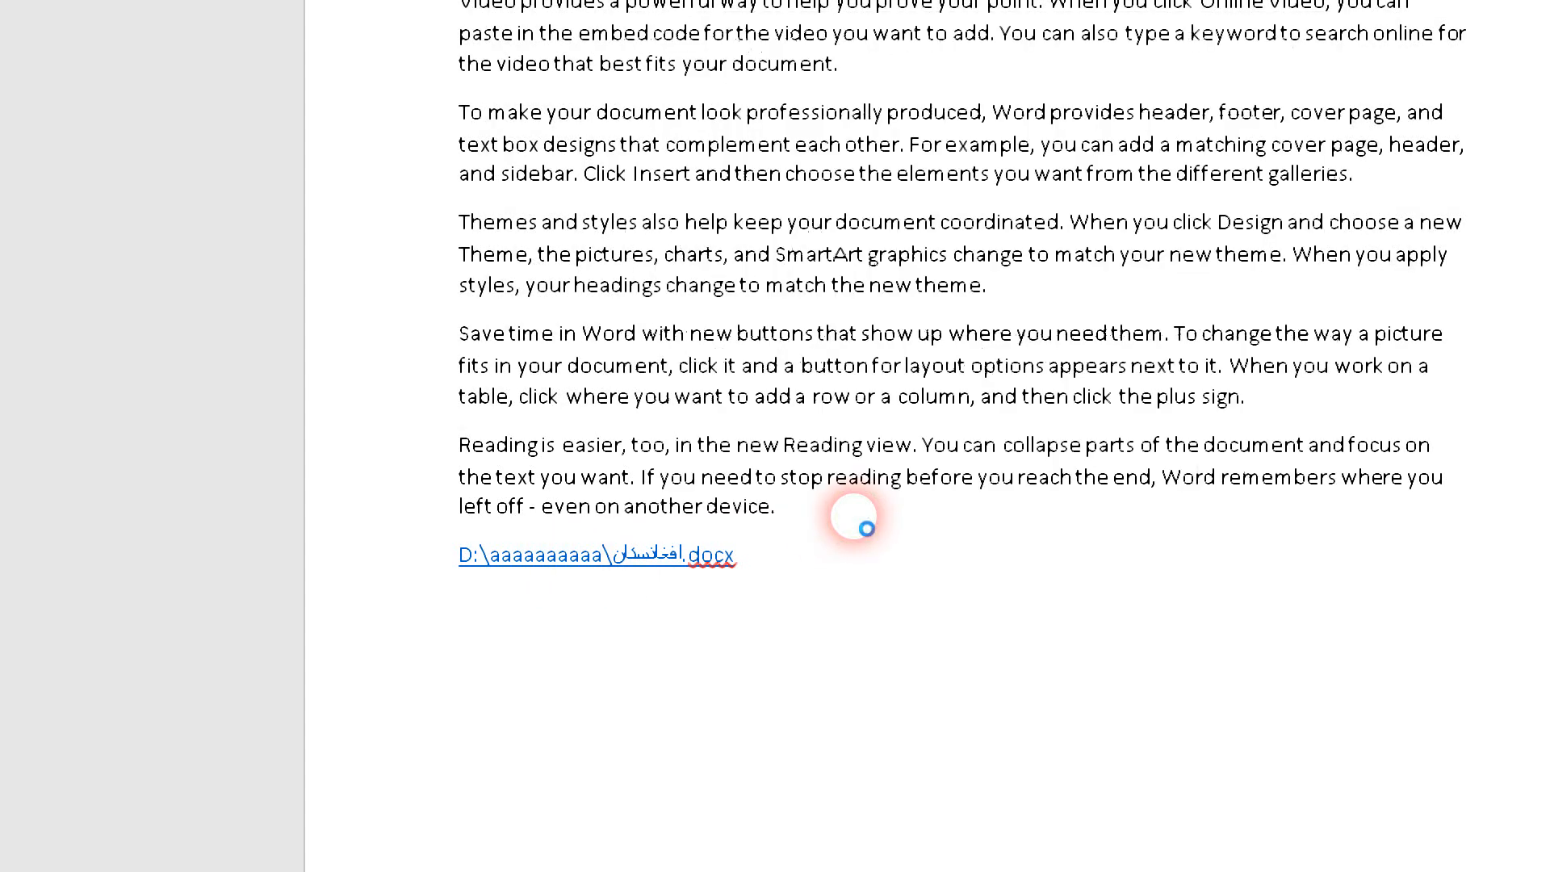
scroll(868, 541, down, 8)
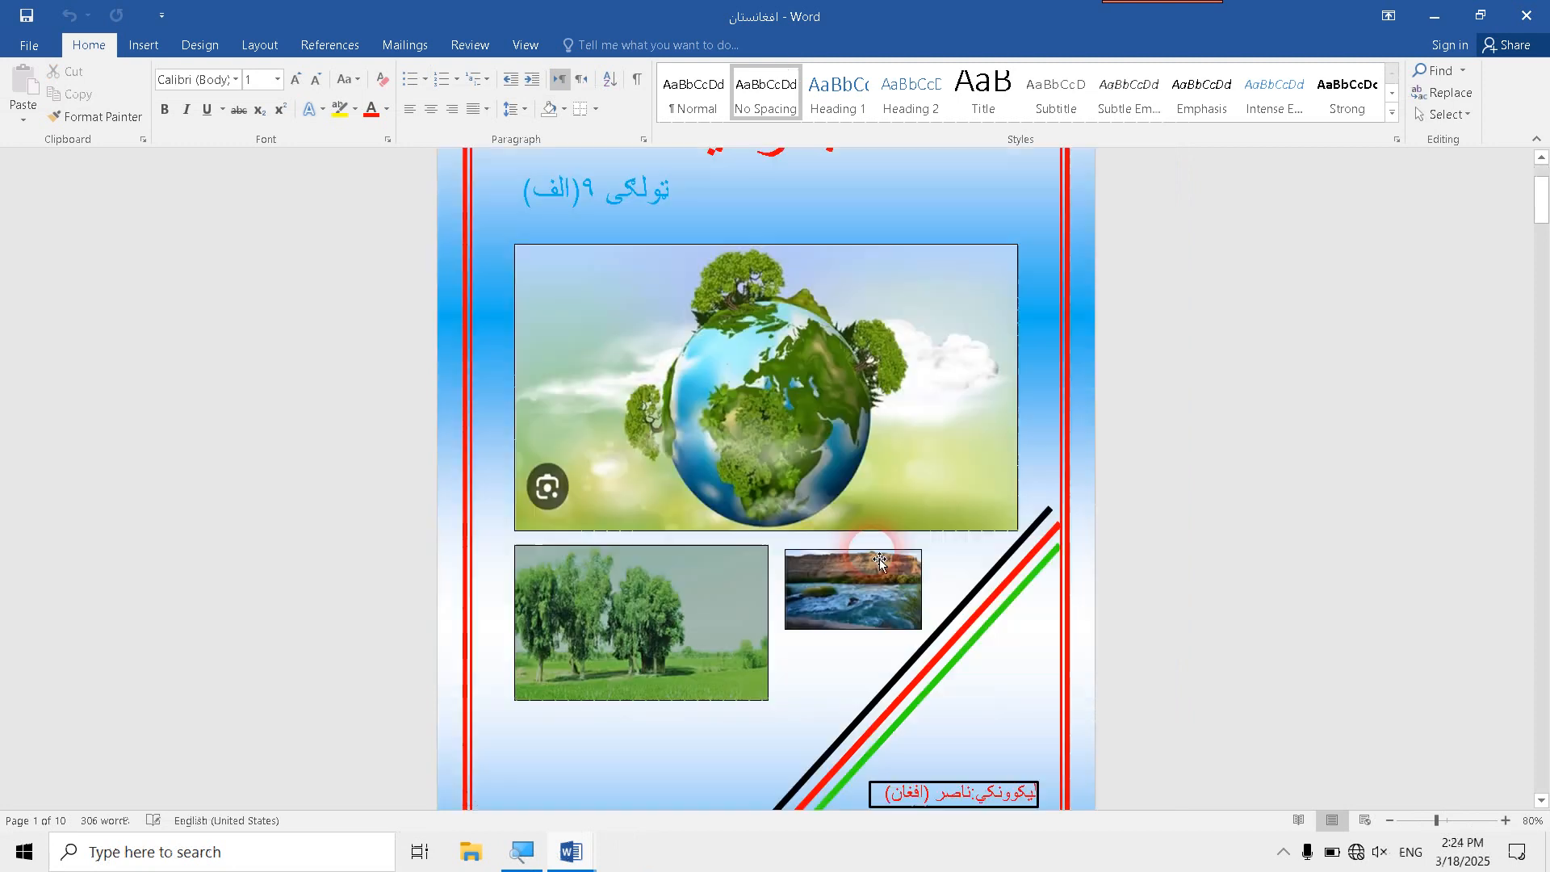
scroll(886, 557, down, 9)
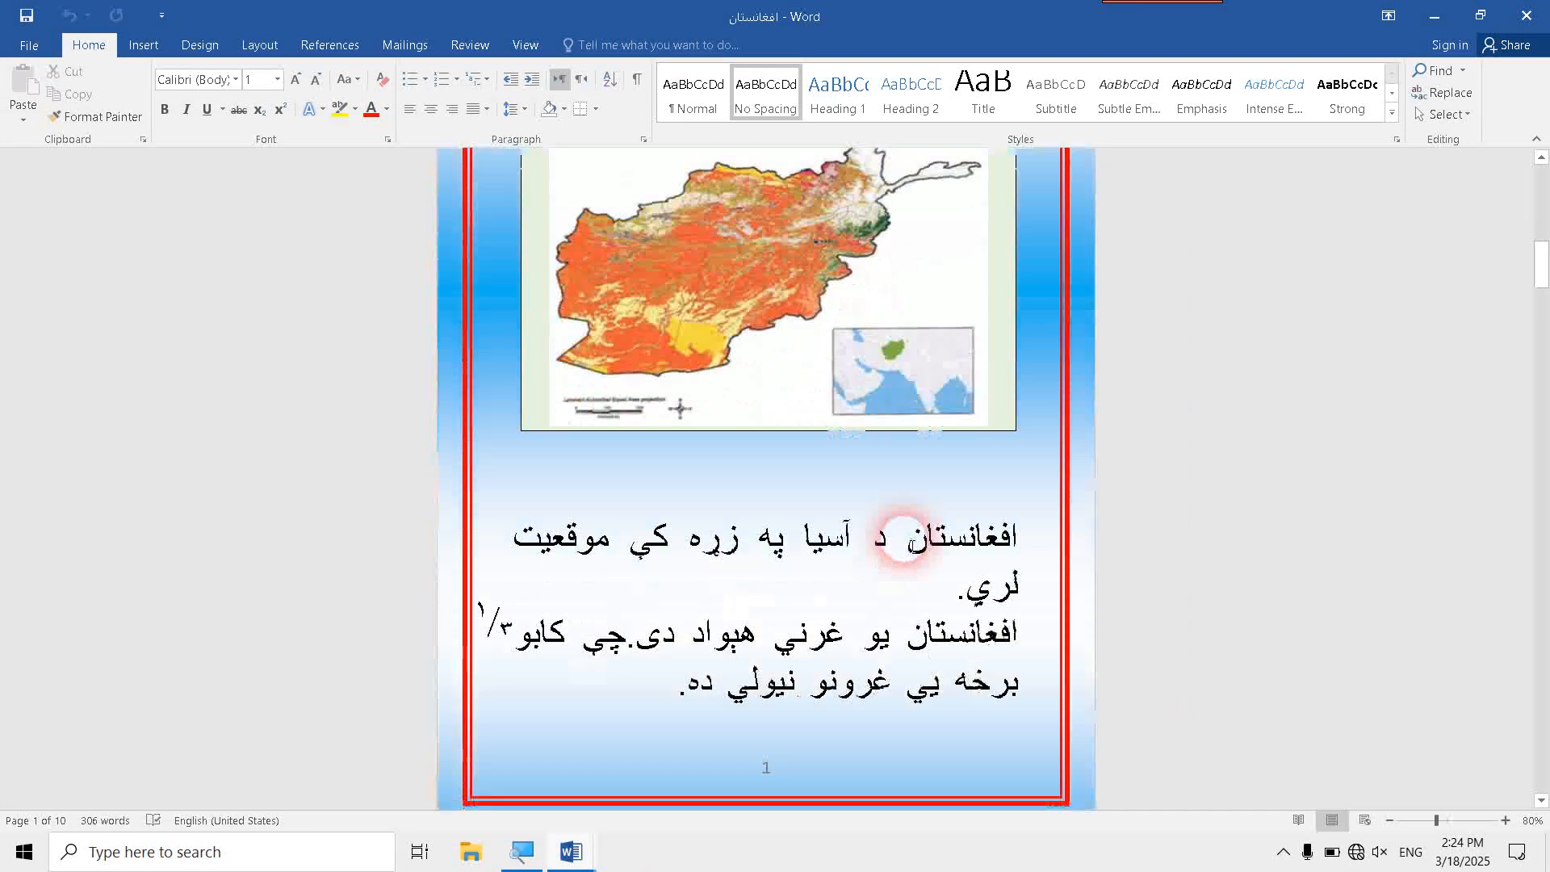
scroll(919, 538, down, 5)
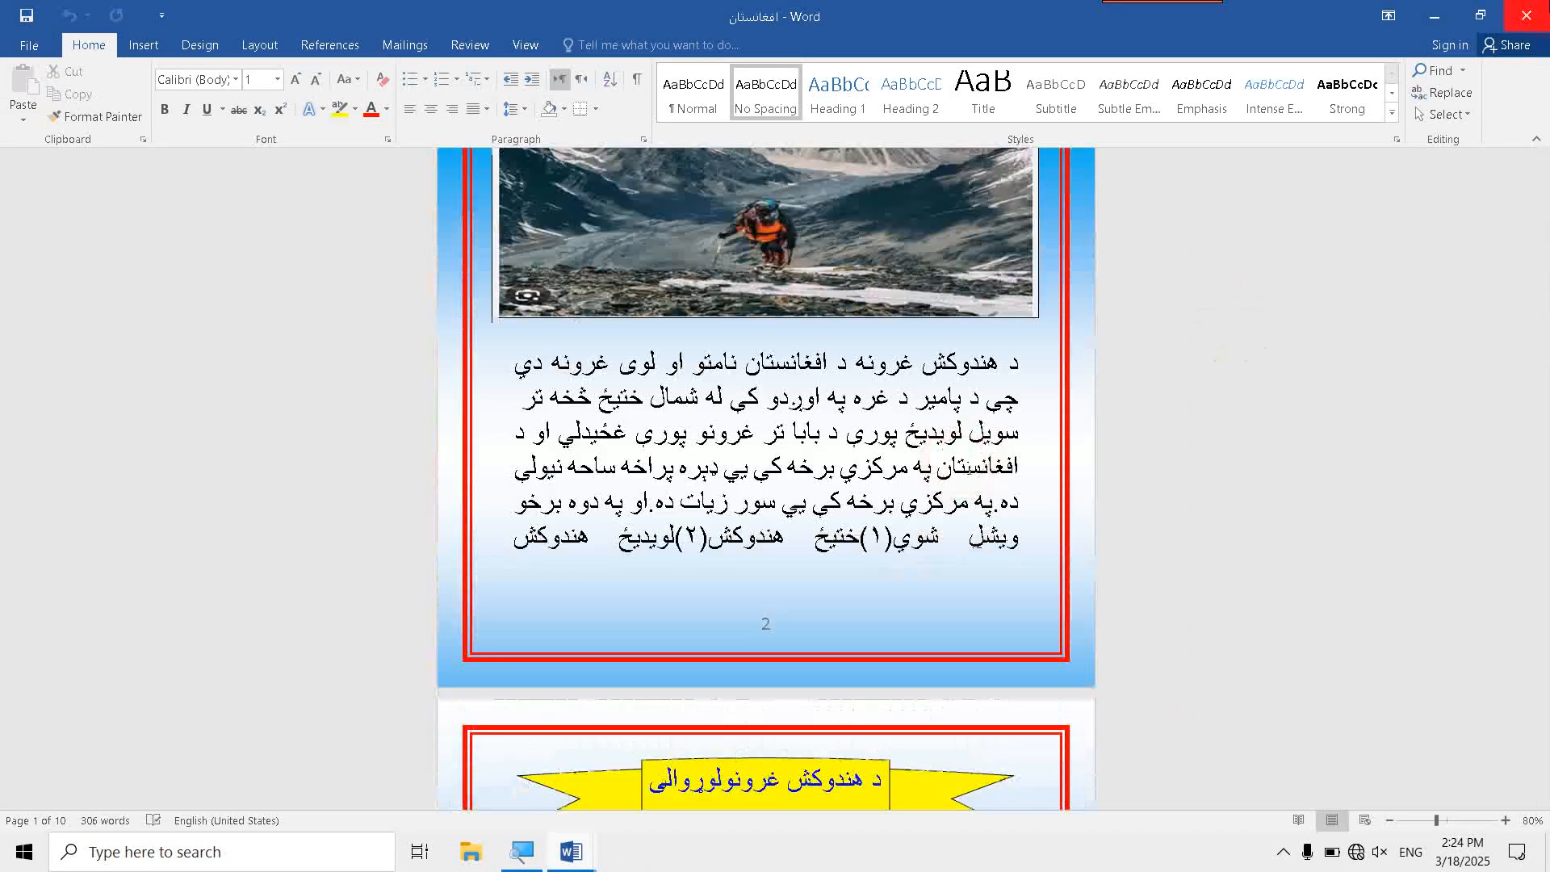
click(1531, 11)
- Add an empty line below the document hyperlink for another link
click(681, 571)
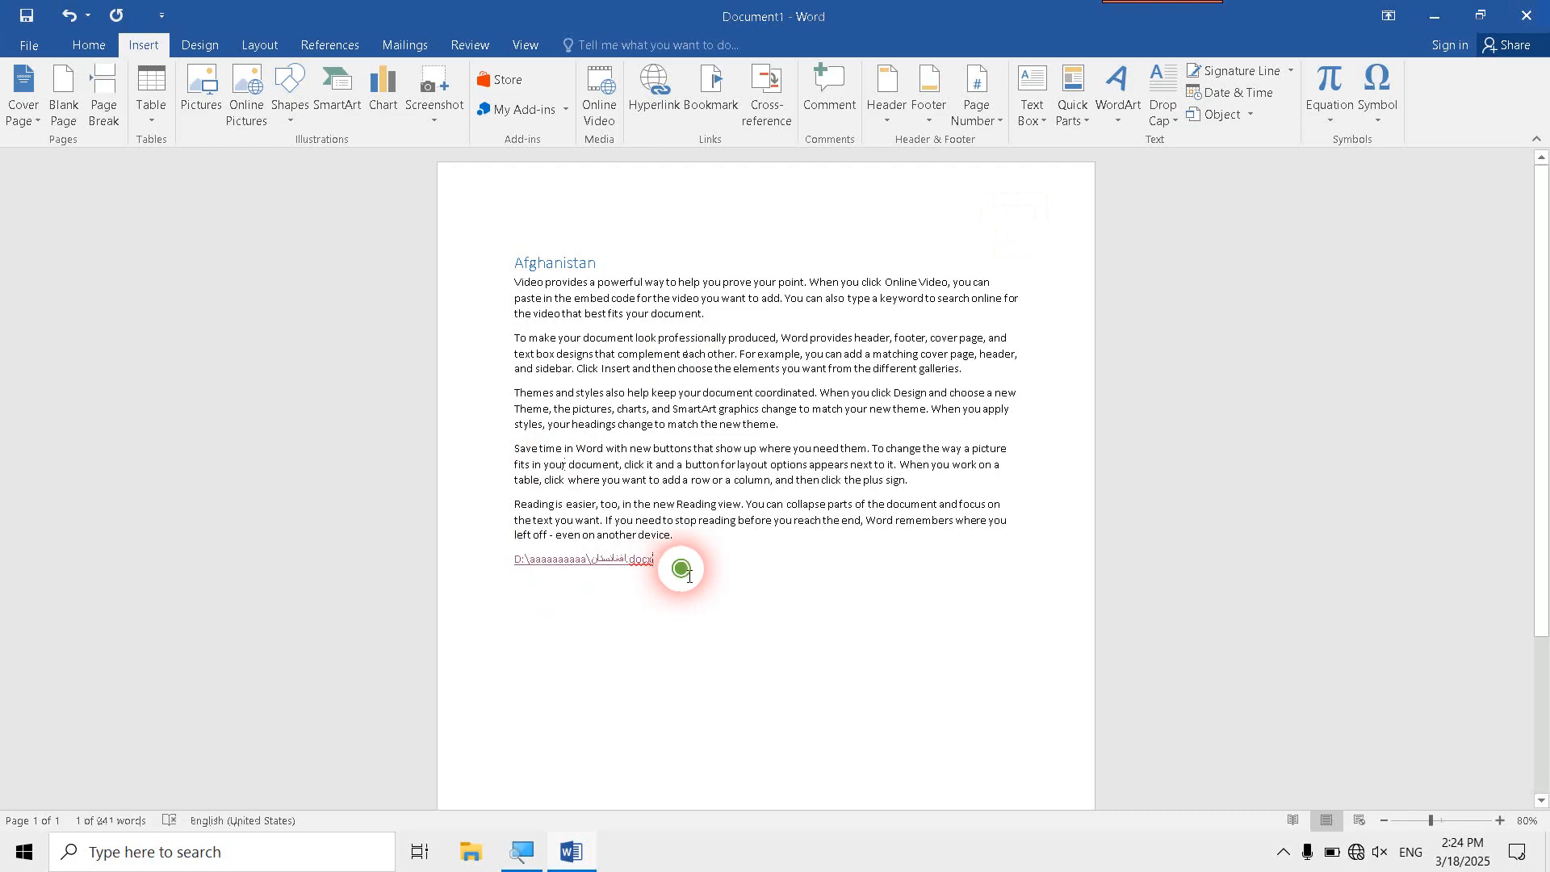
key(Return)
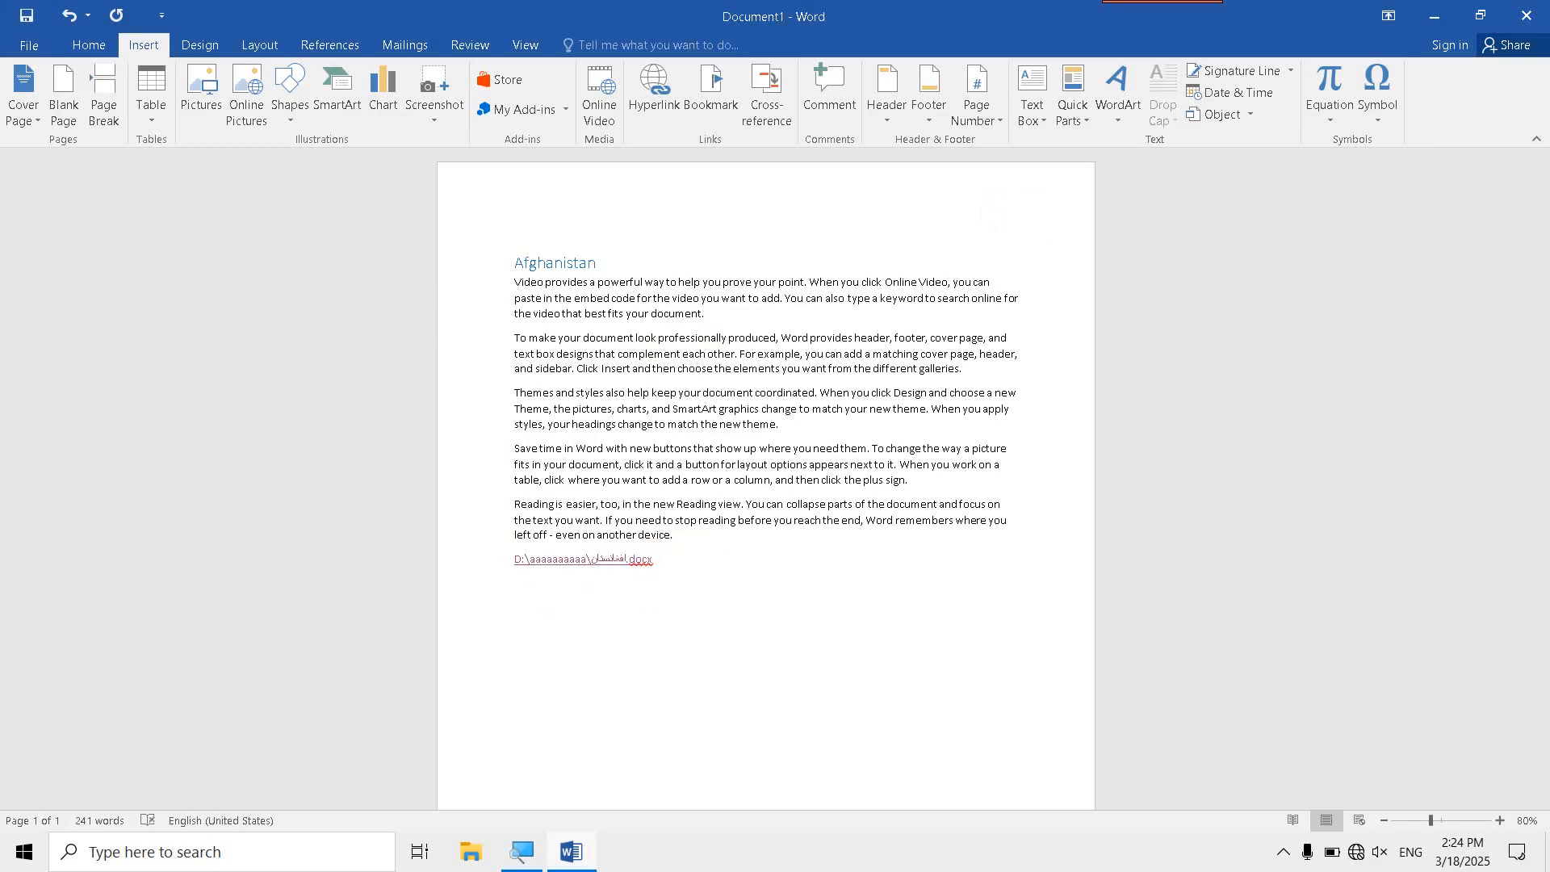
click(605, 611)
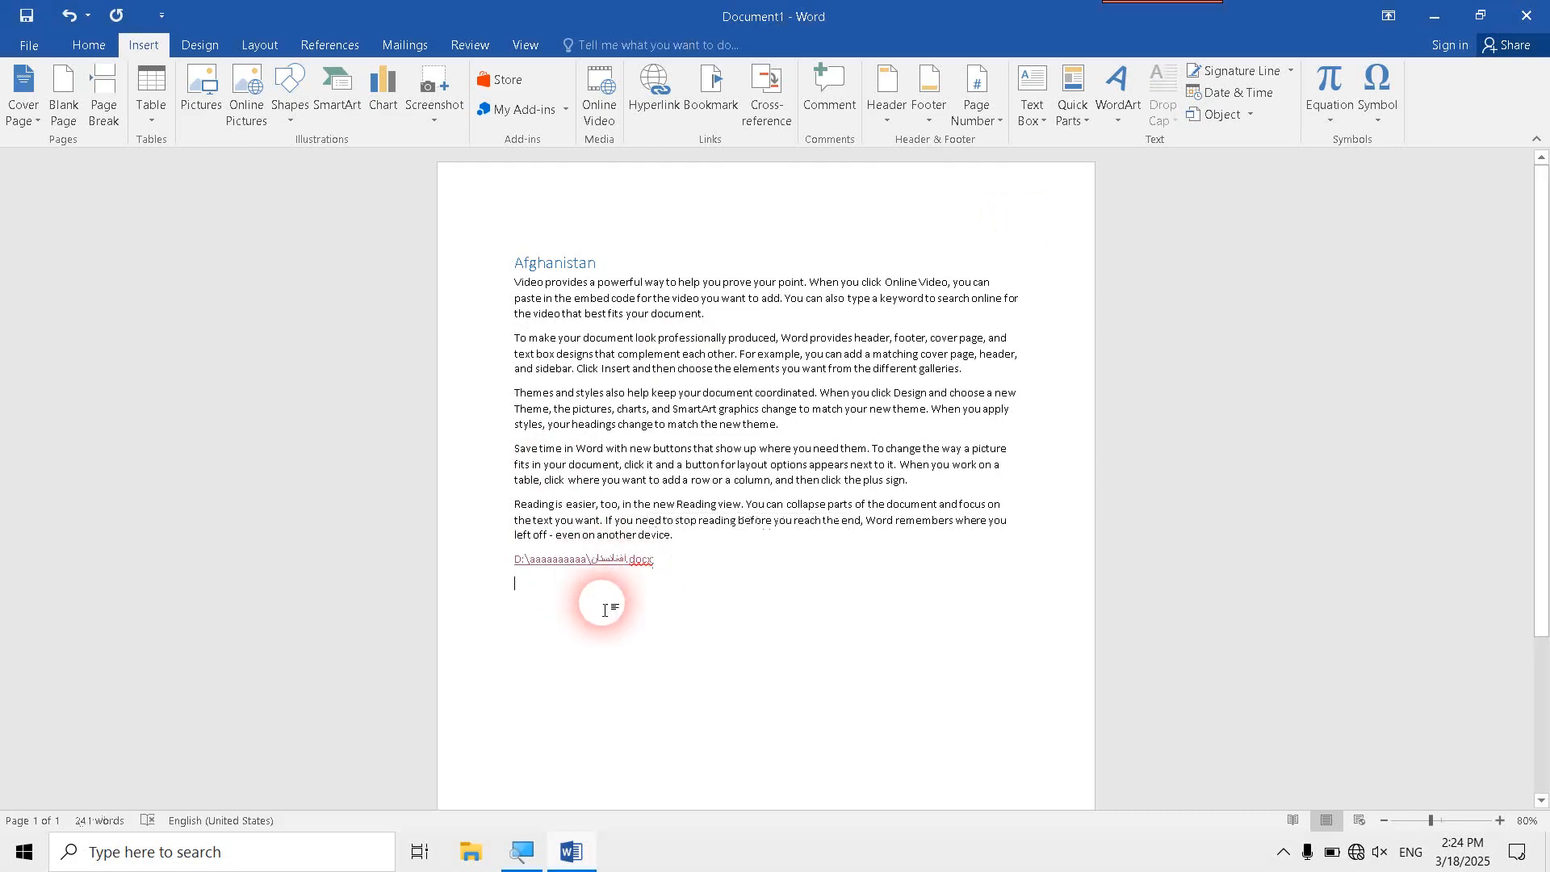
click(632, 589)
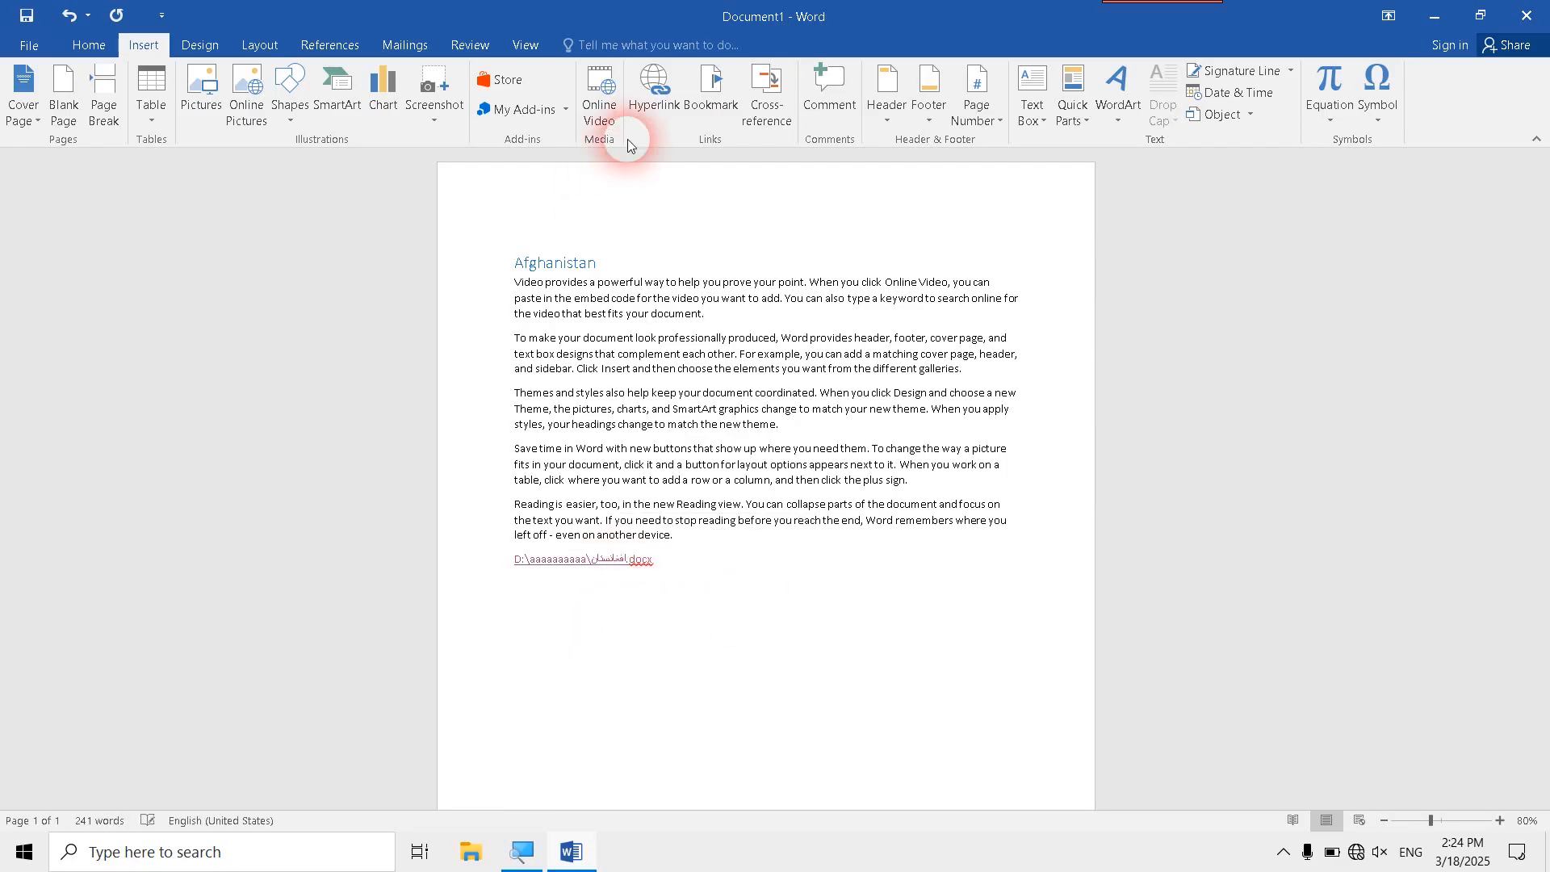
- Try inserting a hyperlink to the fees.xlsx workbook from Documents on the empty line, and undo it
click(652, 89)
scroll(702, 450, down, 1)
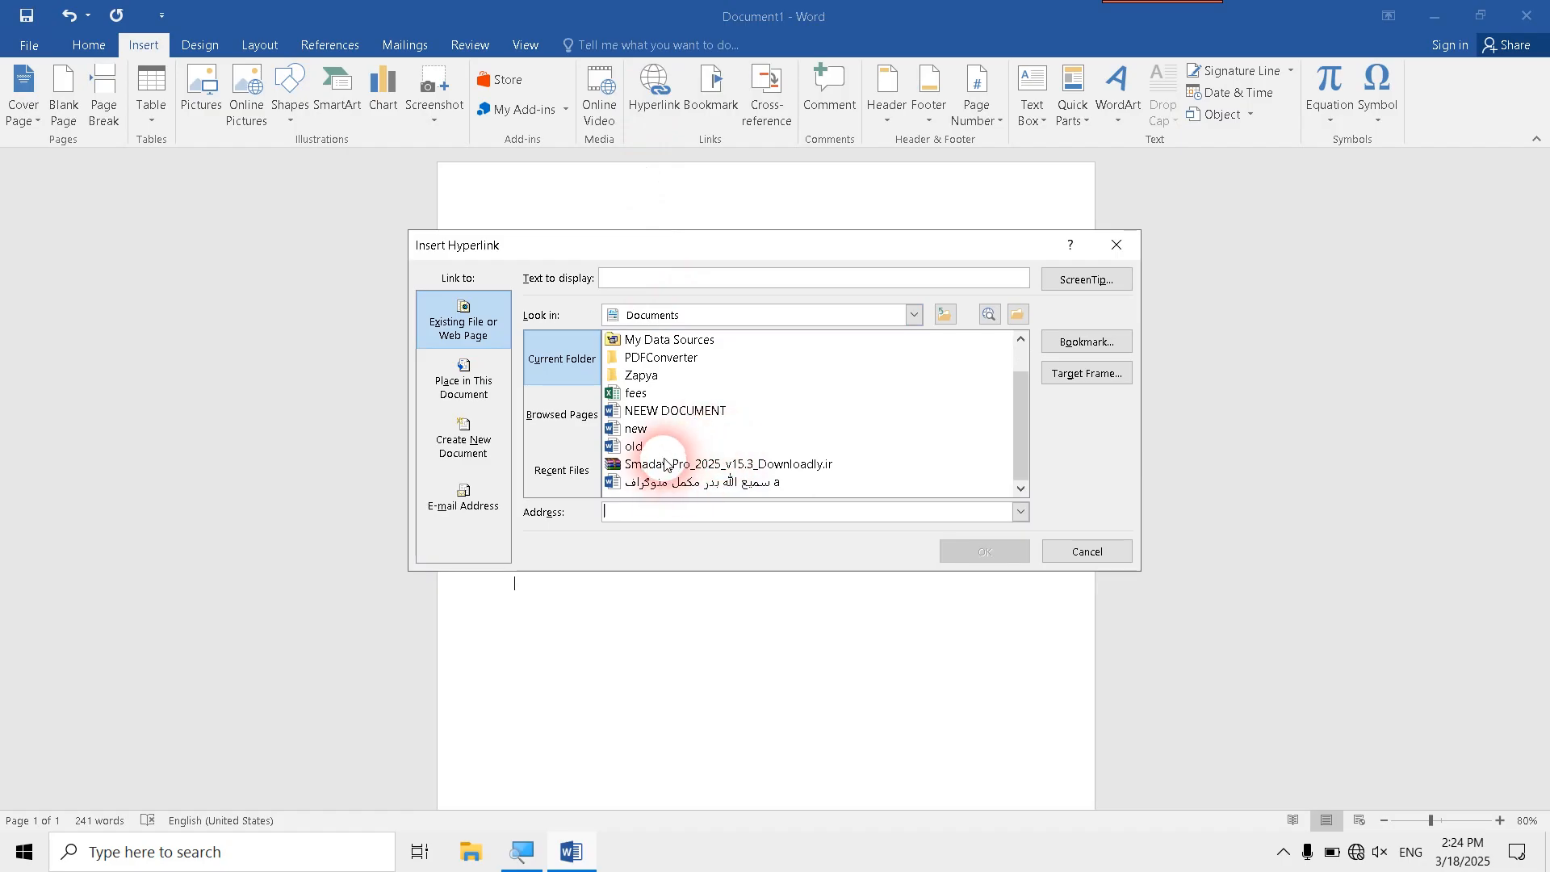
click(647, 396)
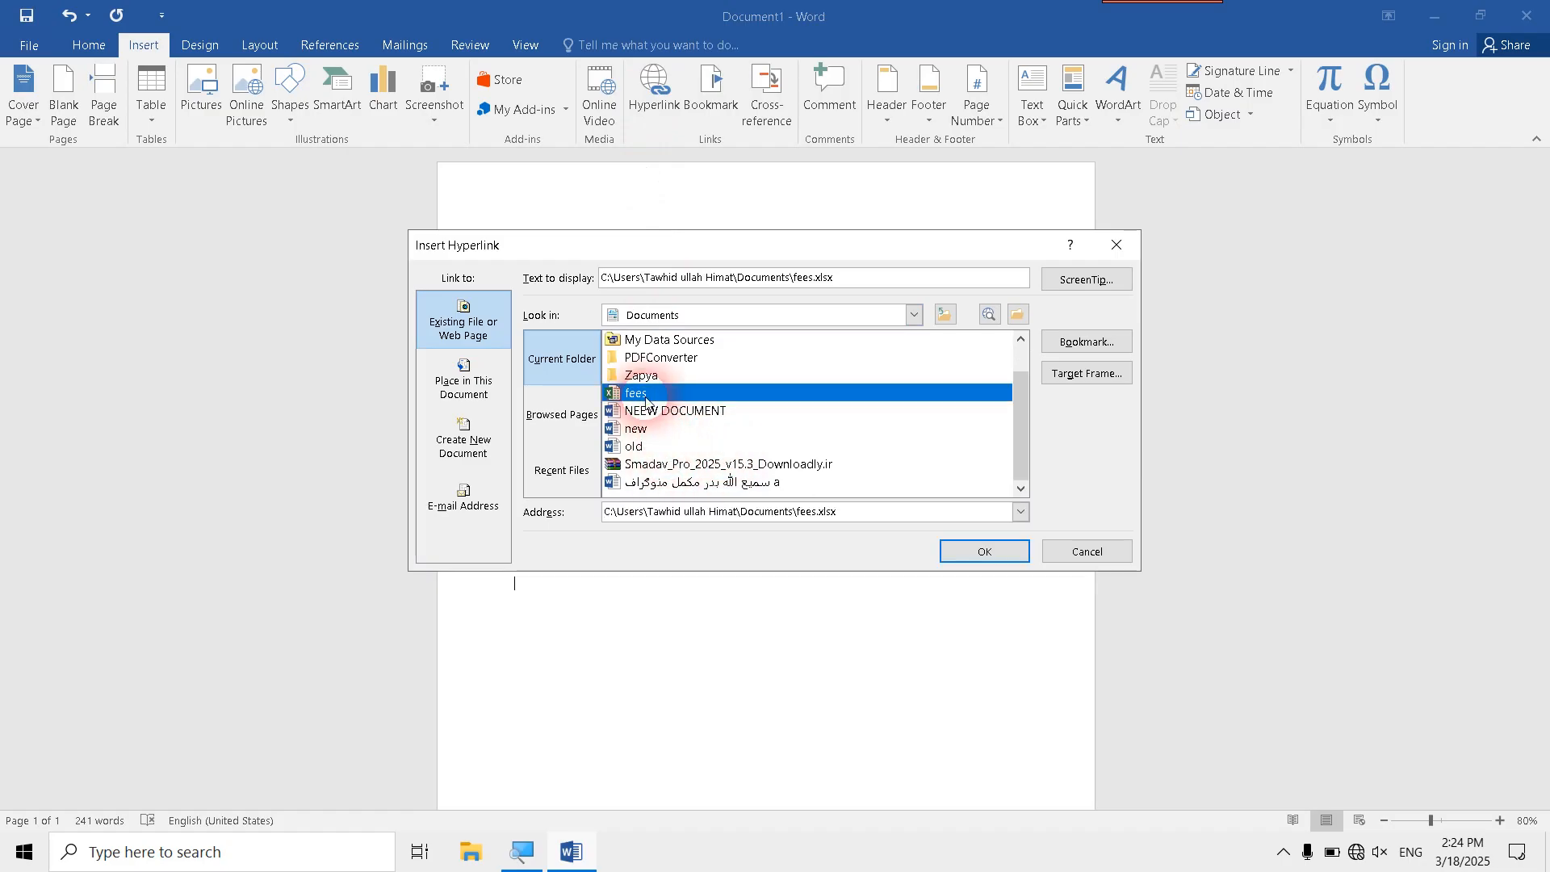
click(990, 549)
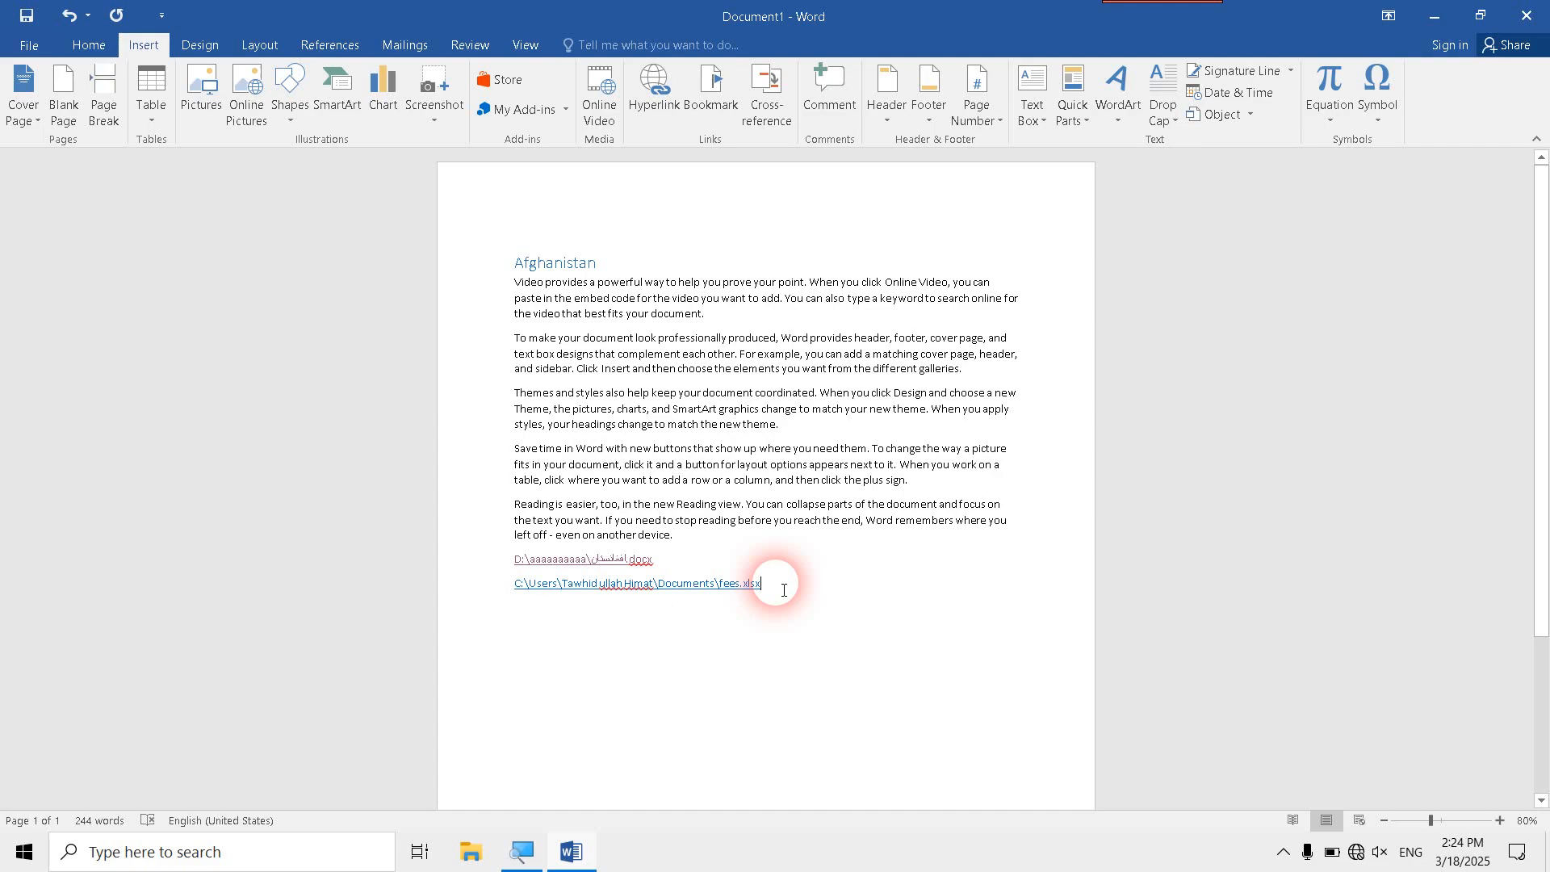
key(ctrl+z)
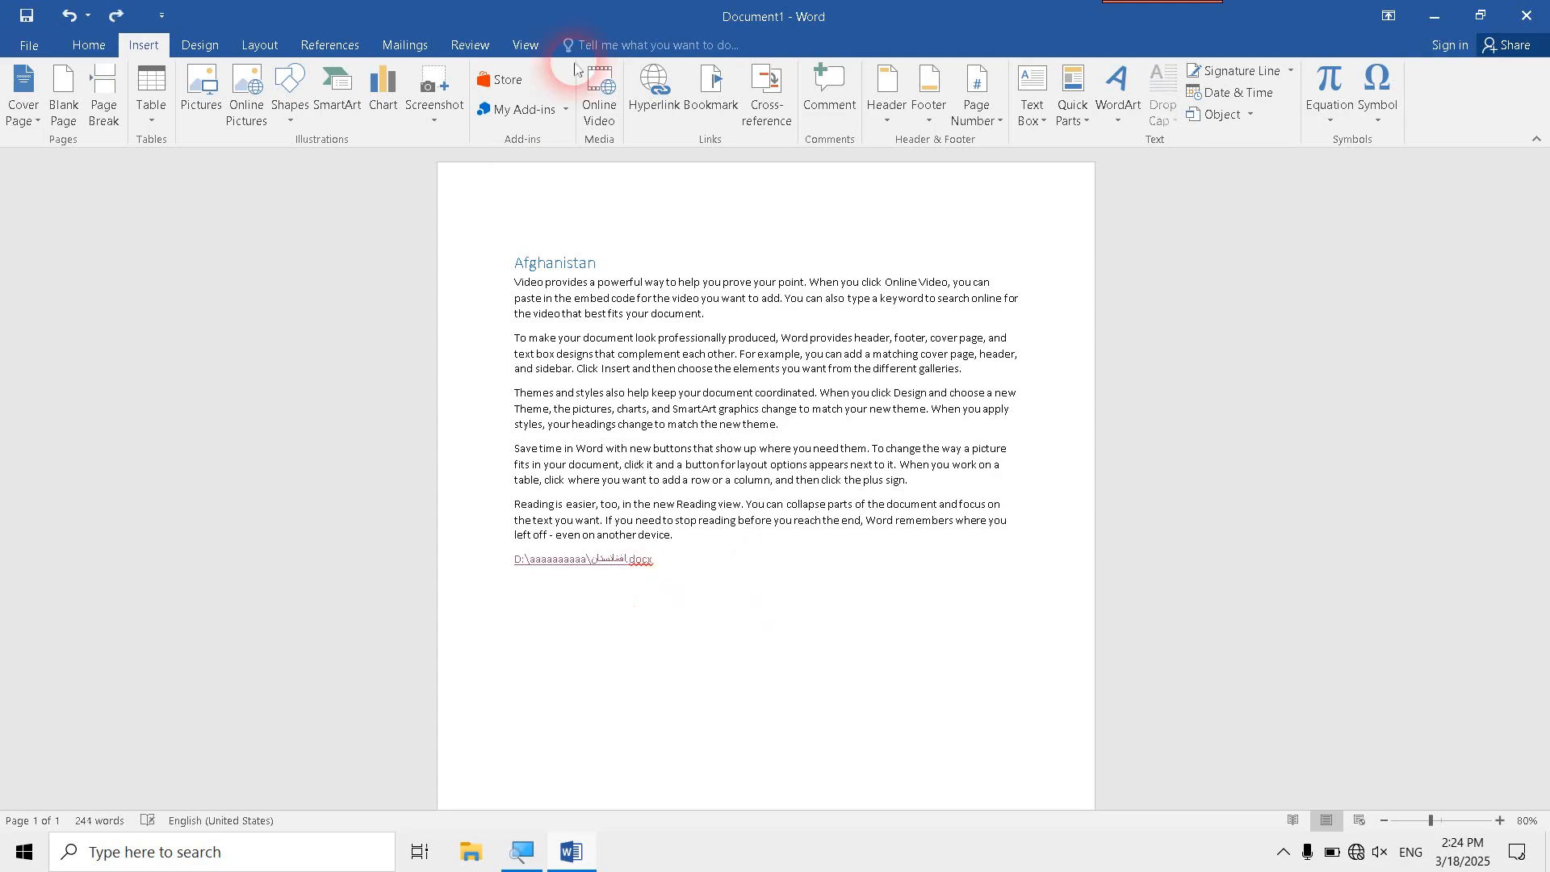
- Insert a hyperlink to the fees.xlsx workbook in Documents on the empty line, displayed as "fees sheet"
click(653, 83)
scroll(646, 404, down, 1)
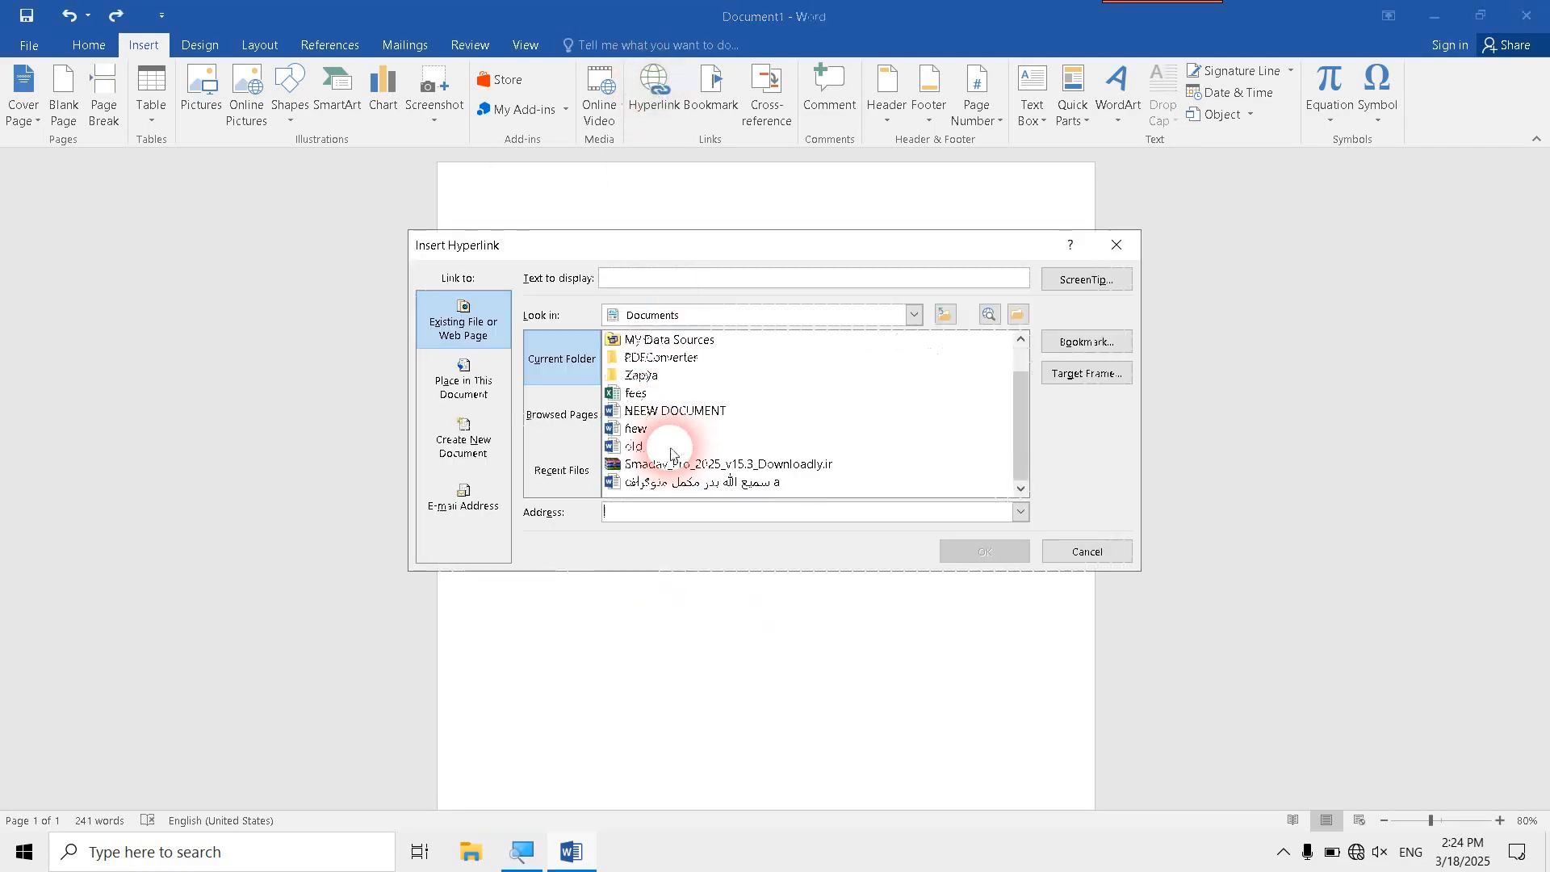
click(652, 396)
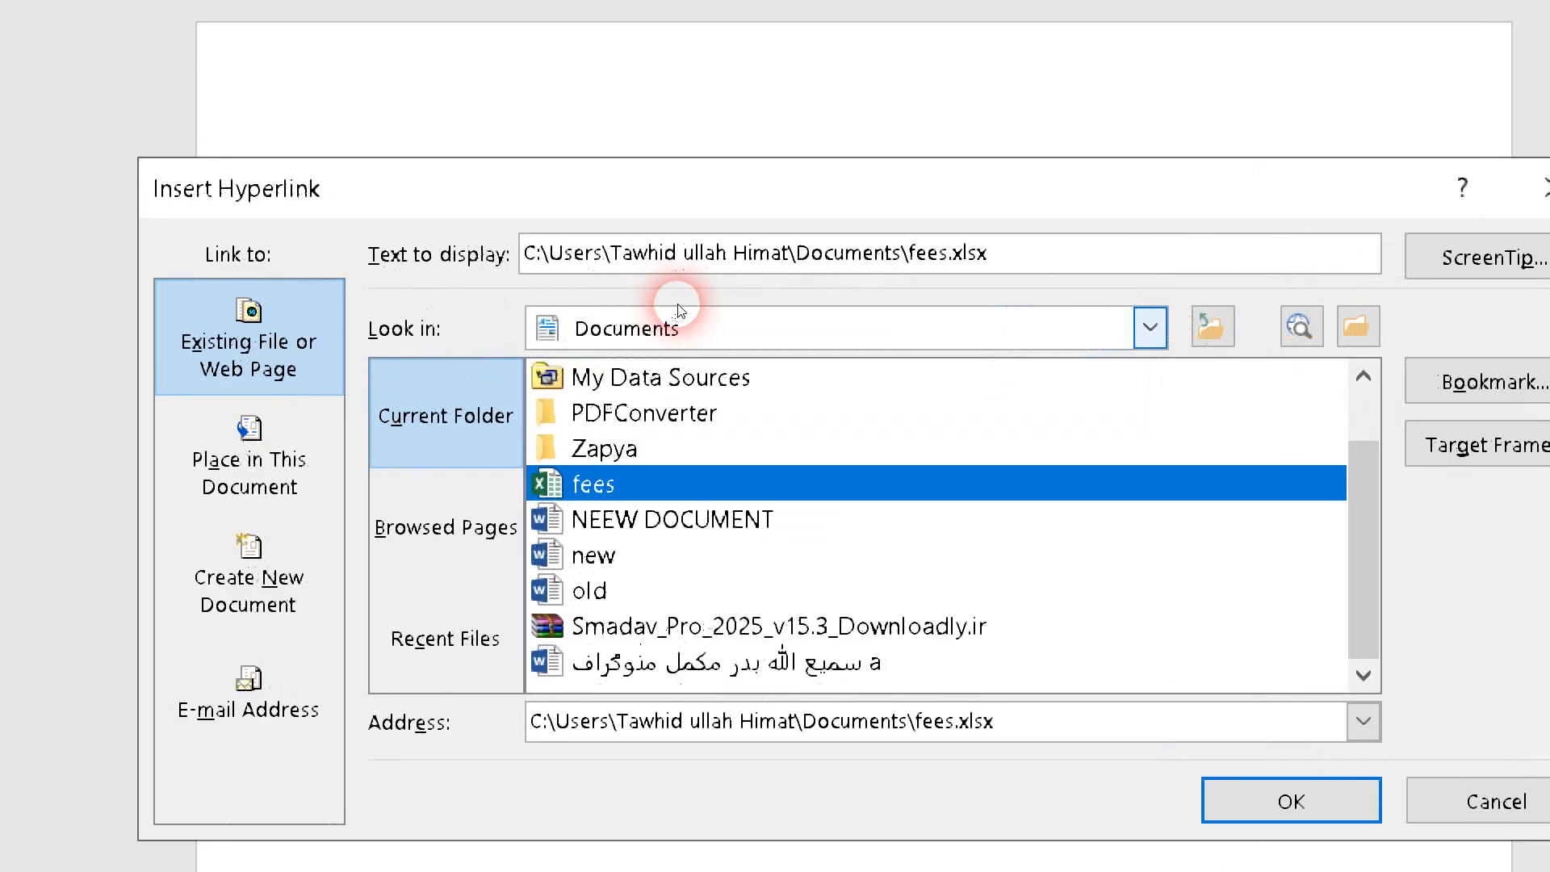
click(844, 275)
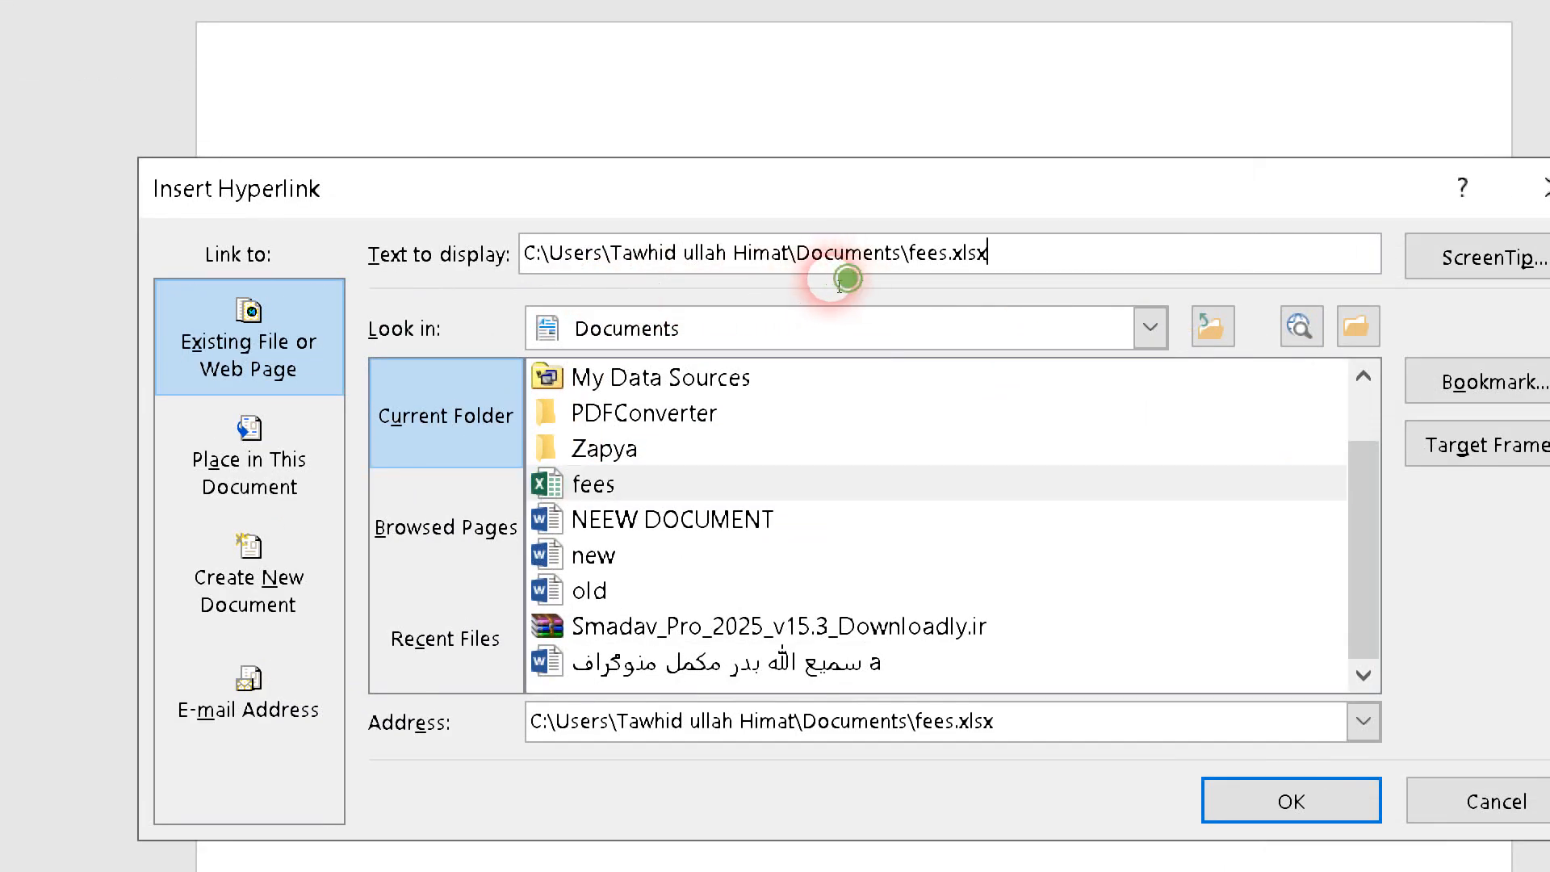
drag(839, 283, 598, 291)
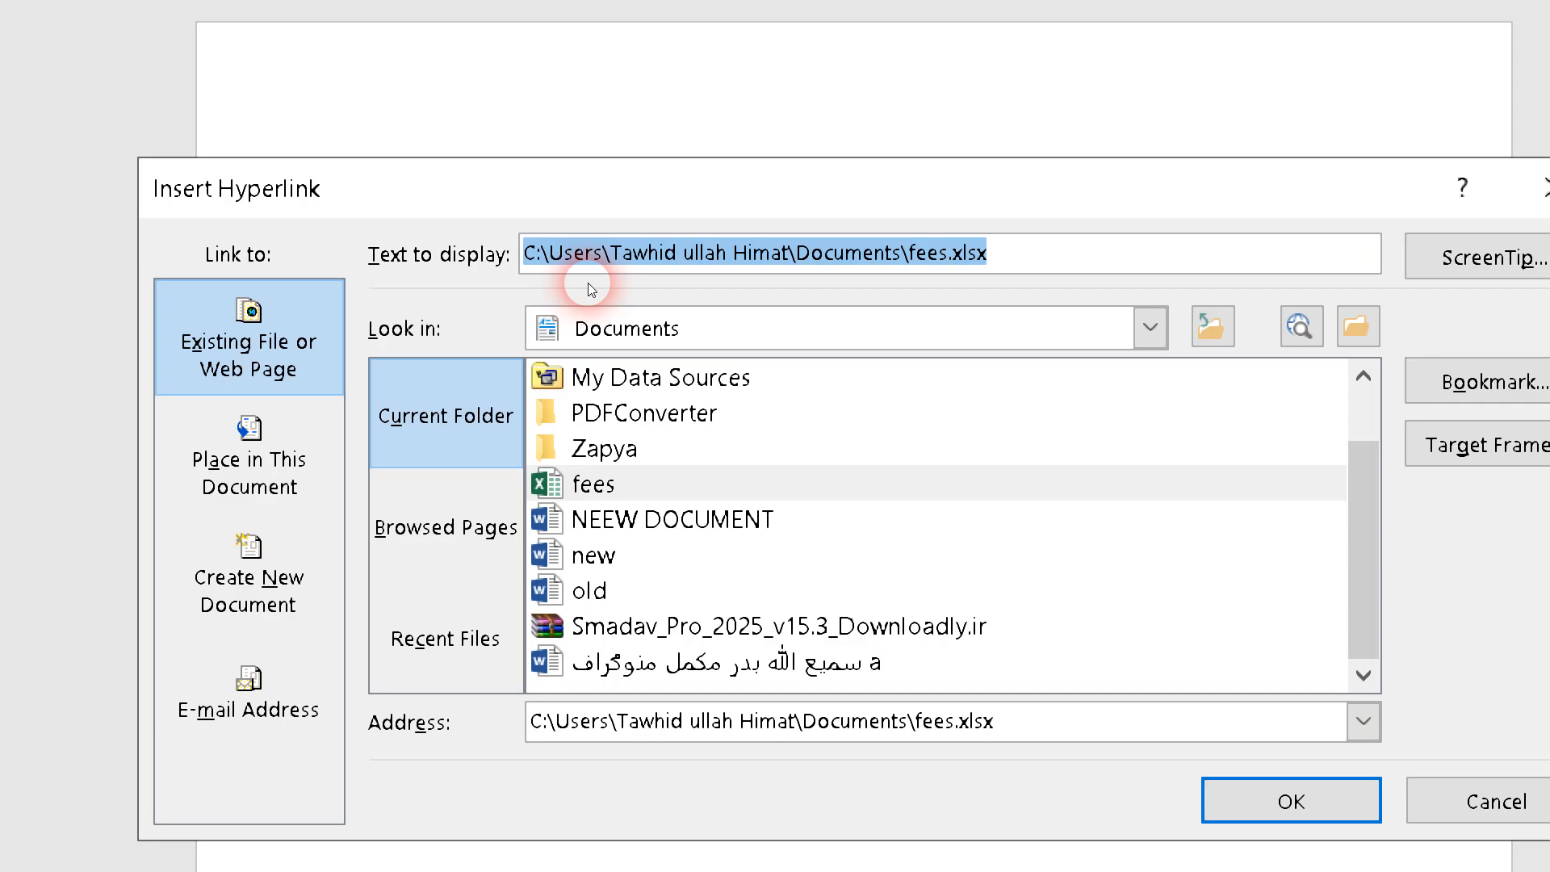
text(fees sheet)
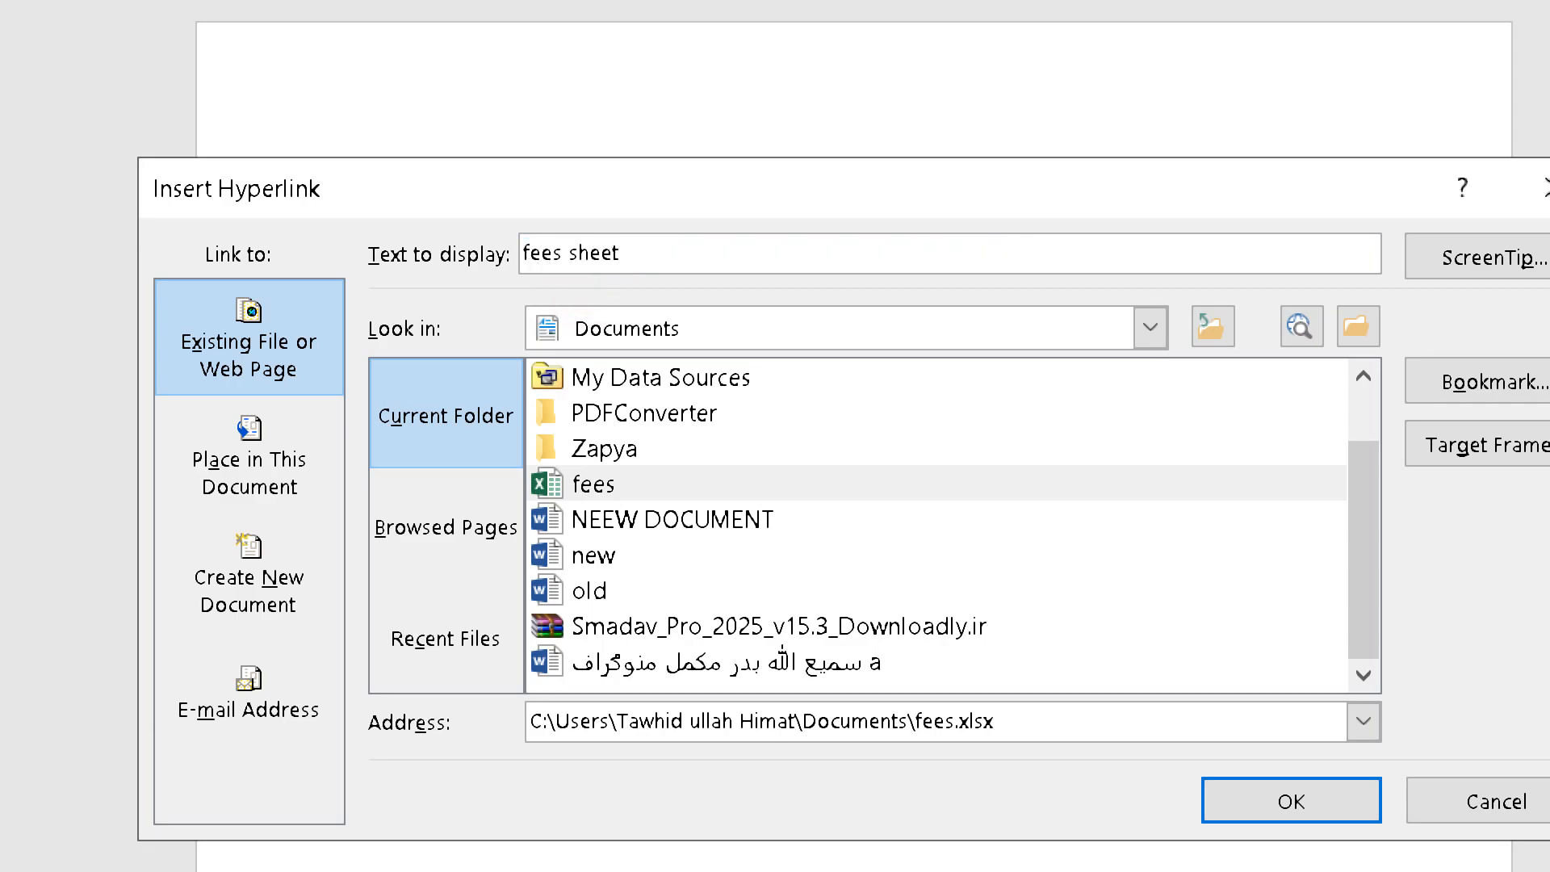
key(Return)
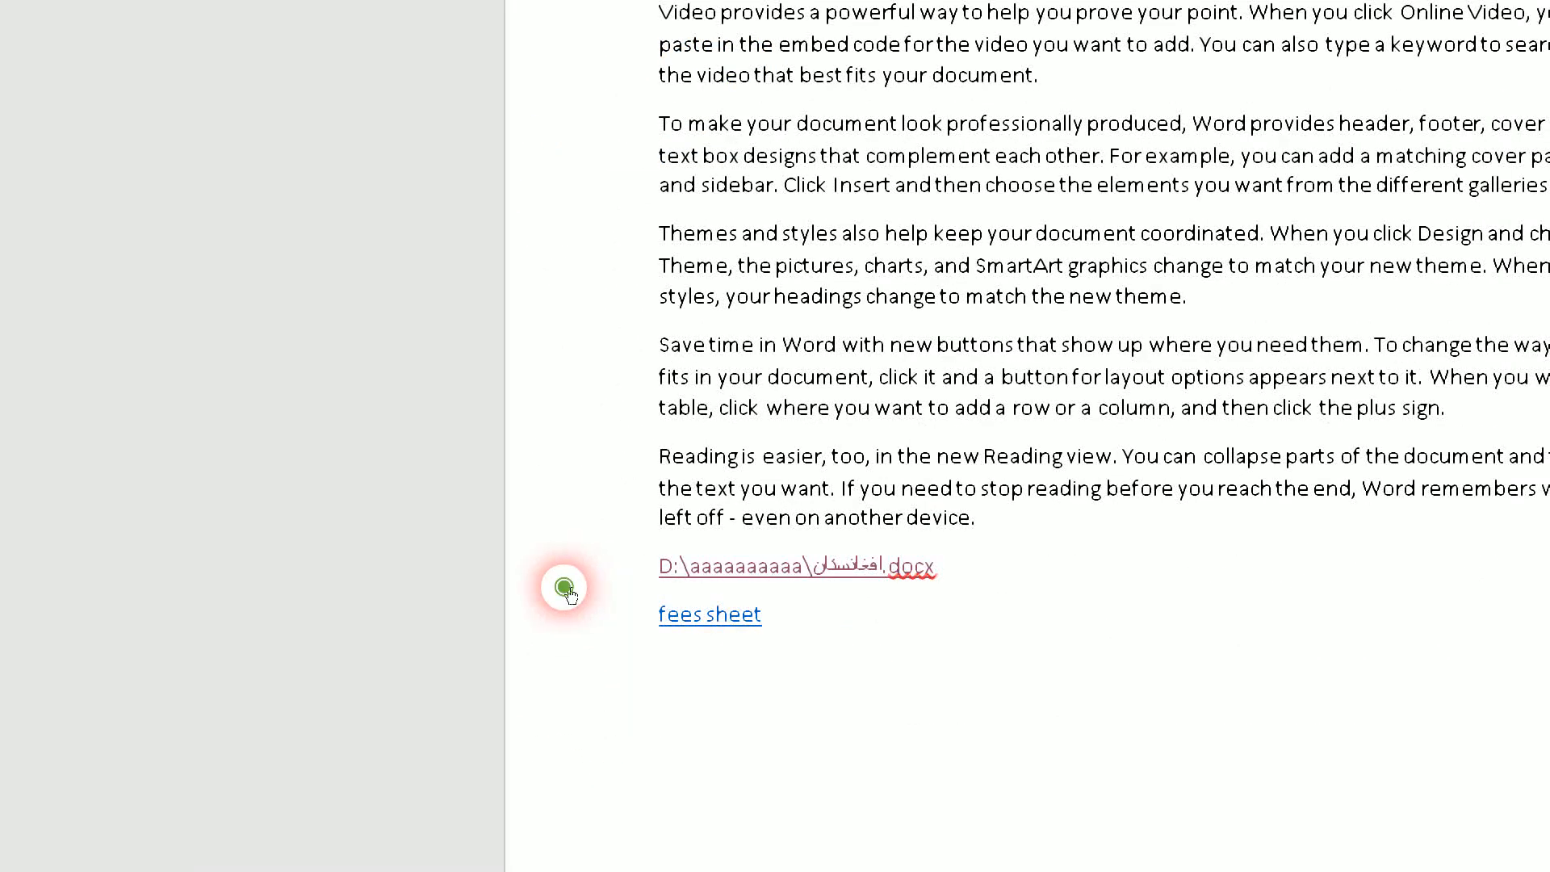
- Follow the fees sheet hyperlink, allow the workbook to open, look through its student list and empty fee column, and close it
click(569, 593)
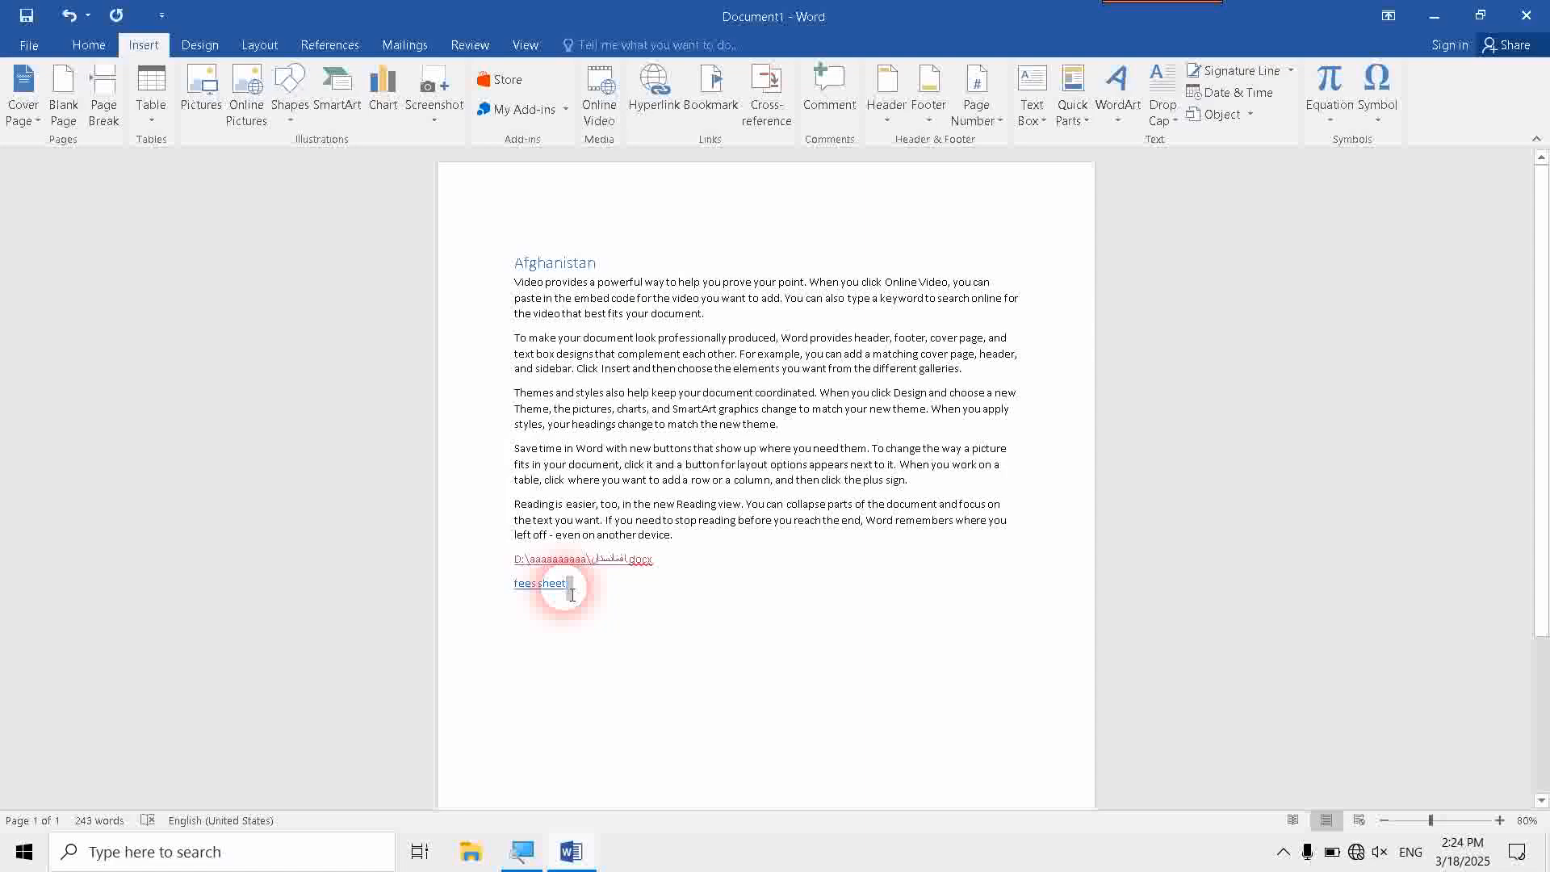
ctrl+click(564, 586)
click(809, 517)
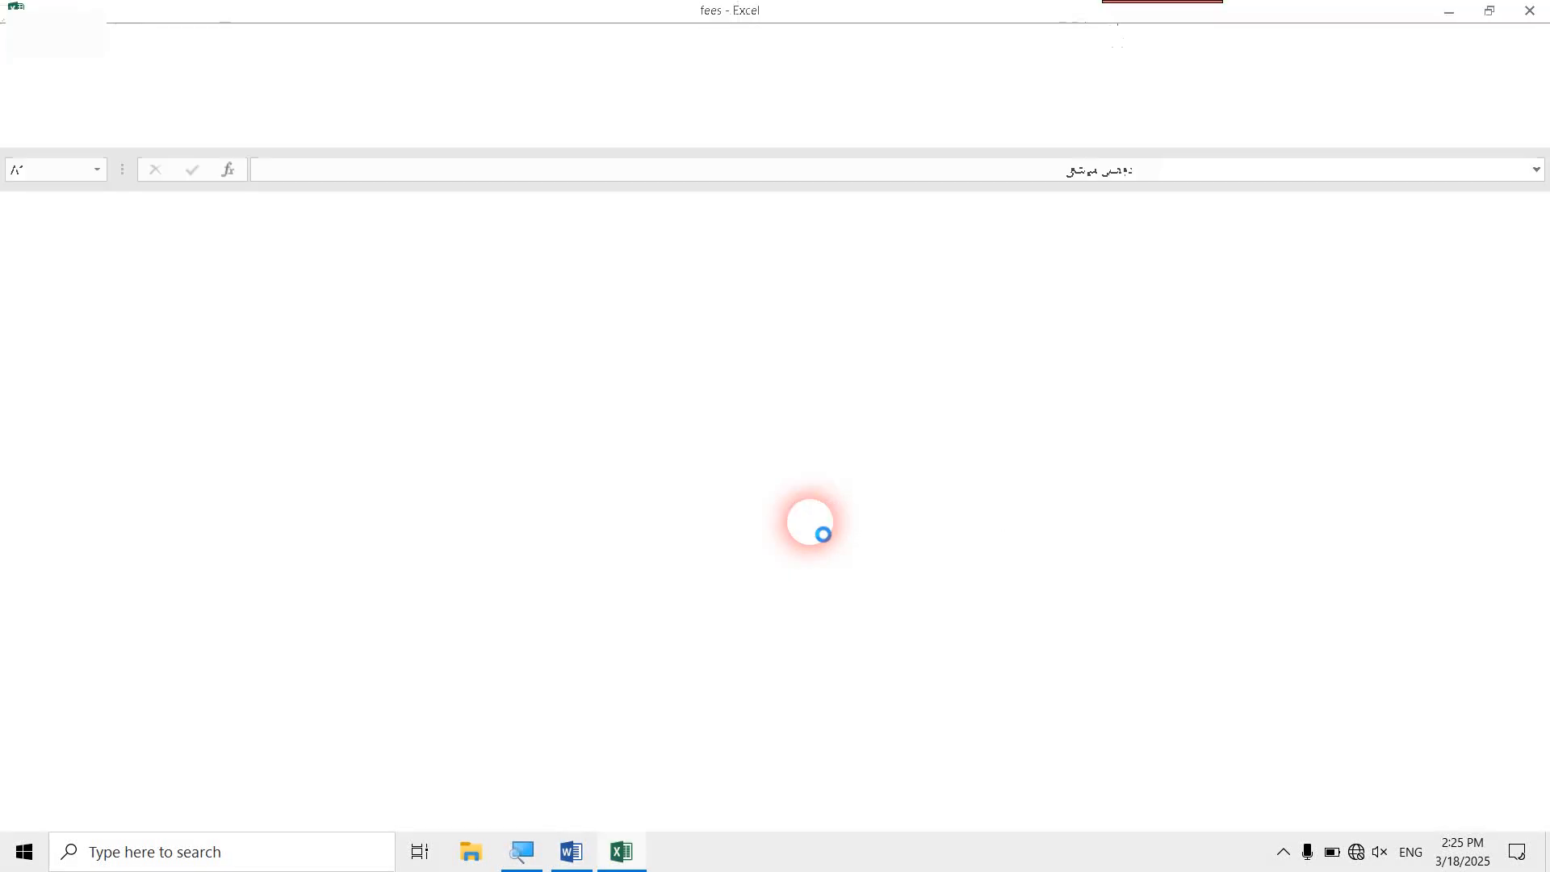
scroll(1078, 492, down, 5)
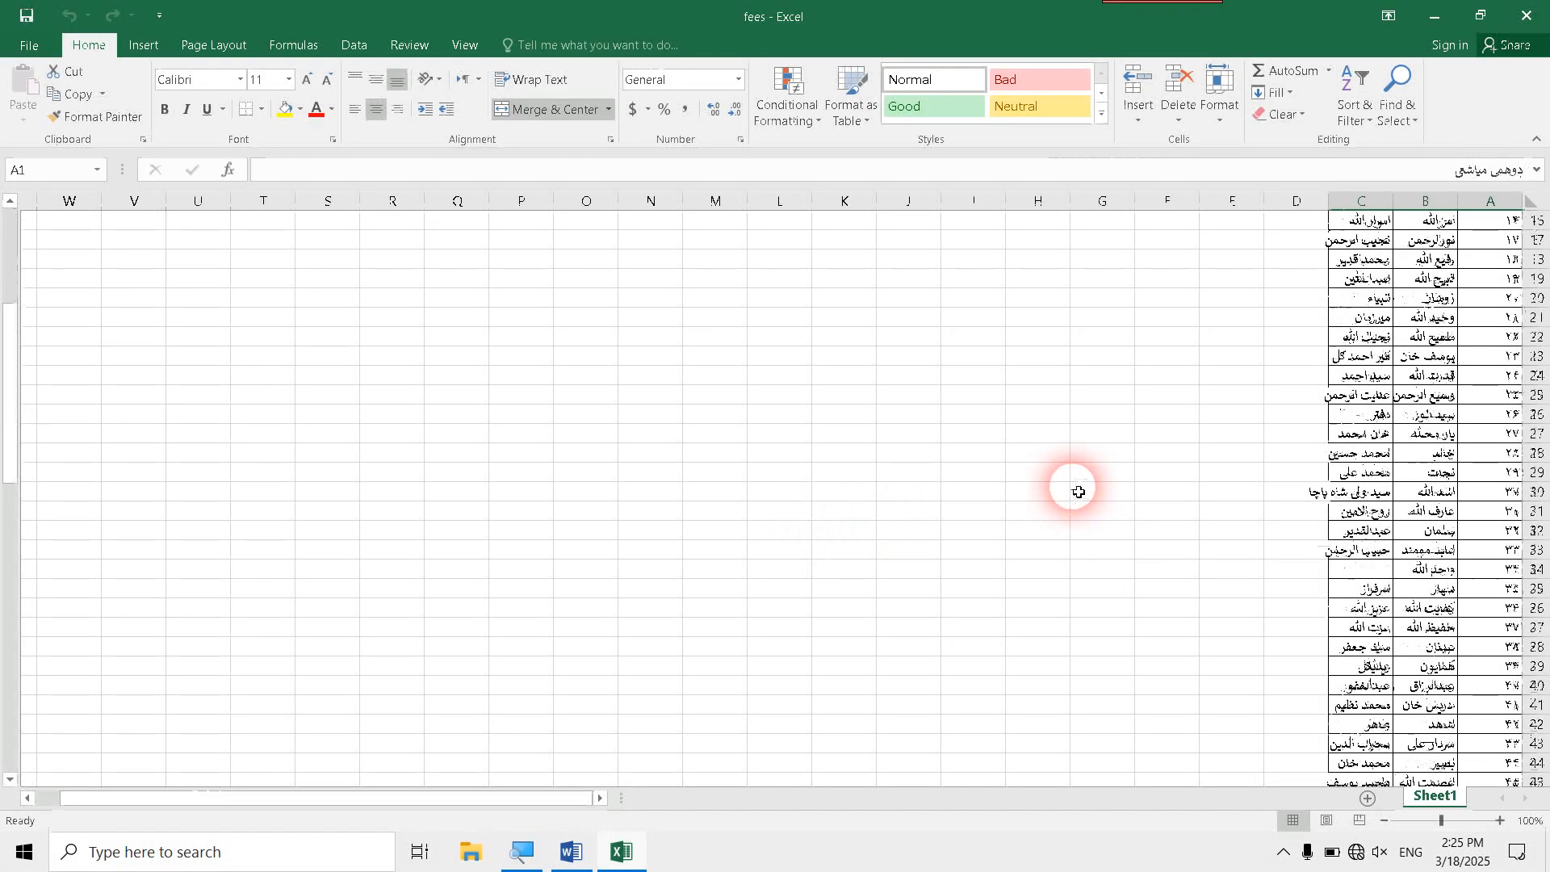
scroll(1074, 489, up, 5)
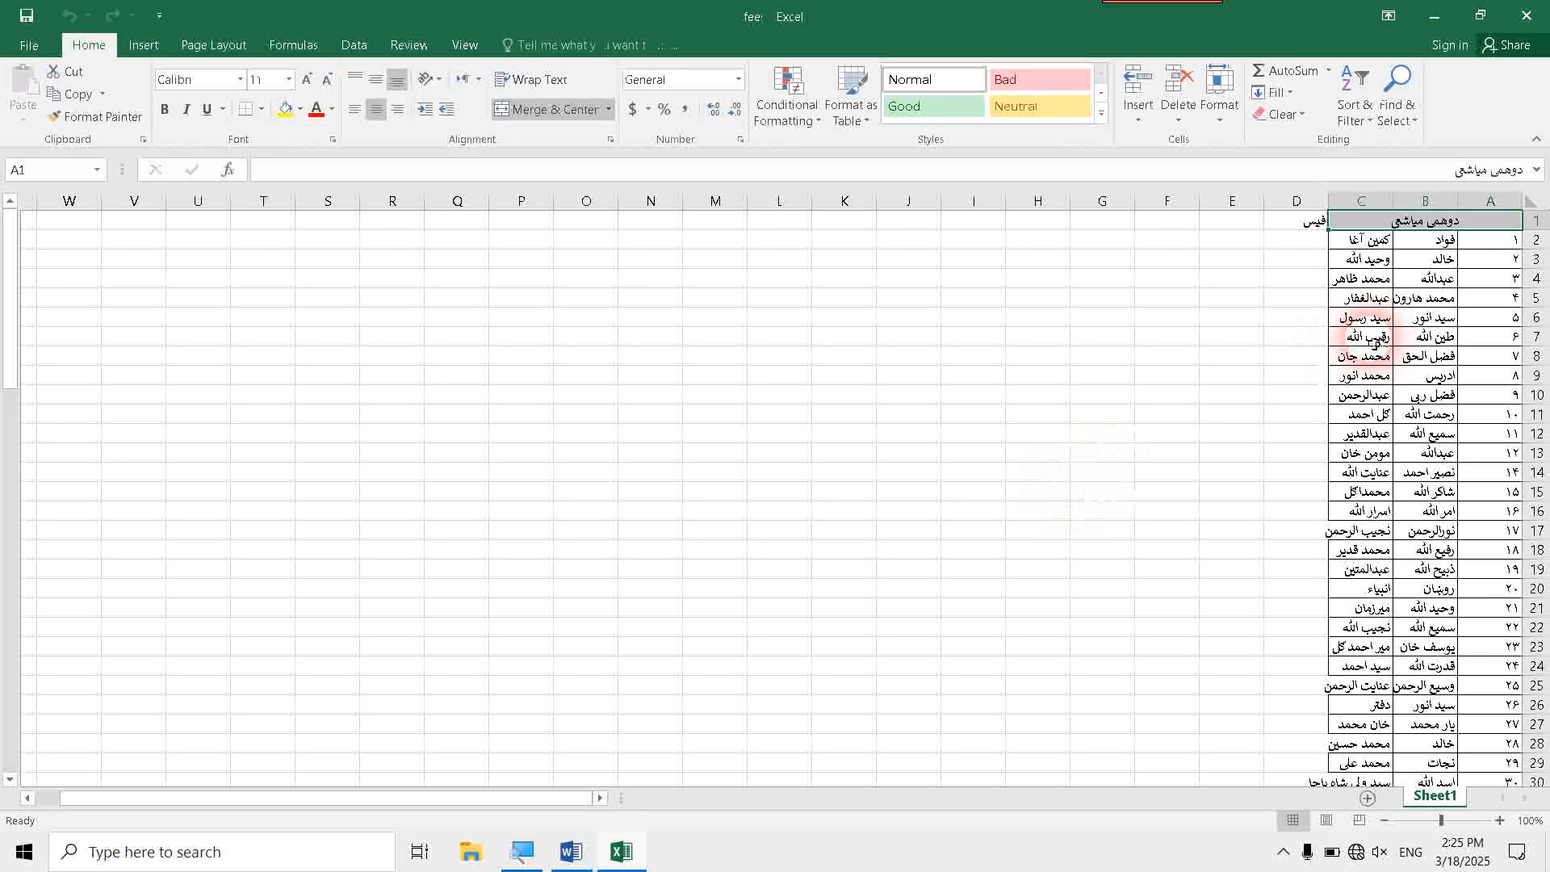
click(1292, 246)
drag(1292, 246, 1238, 525)
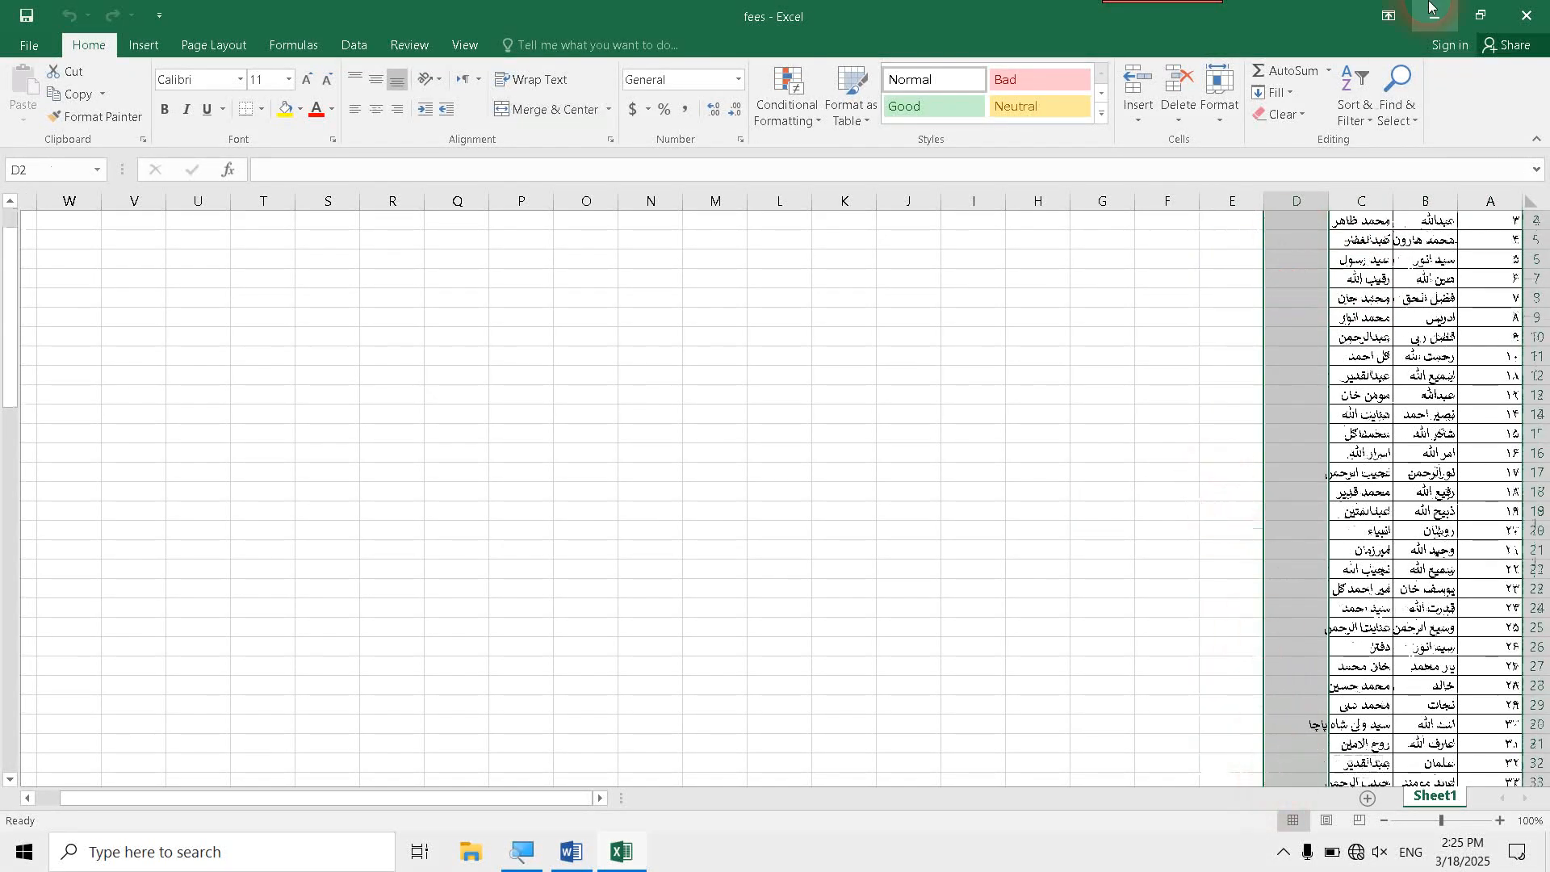
click(1527, 13)
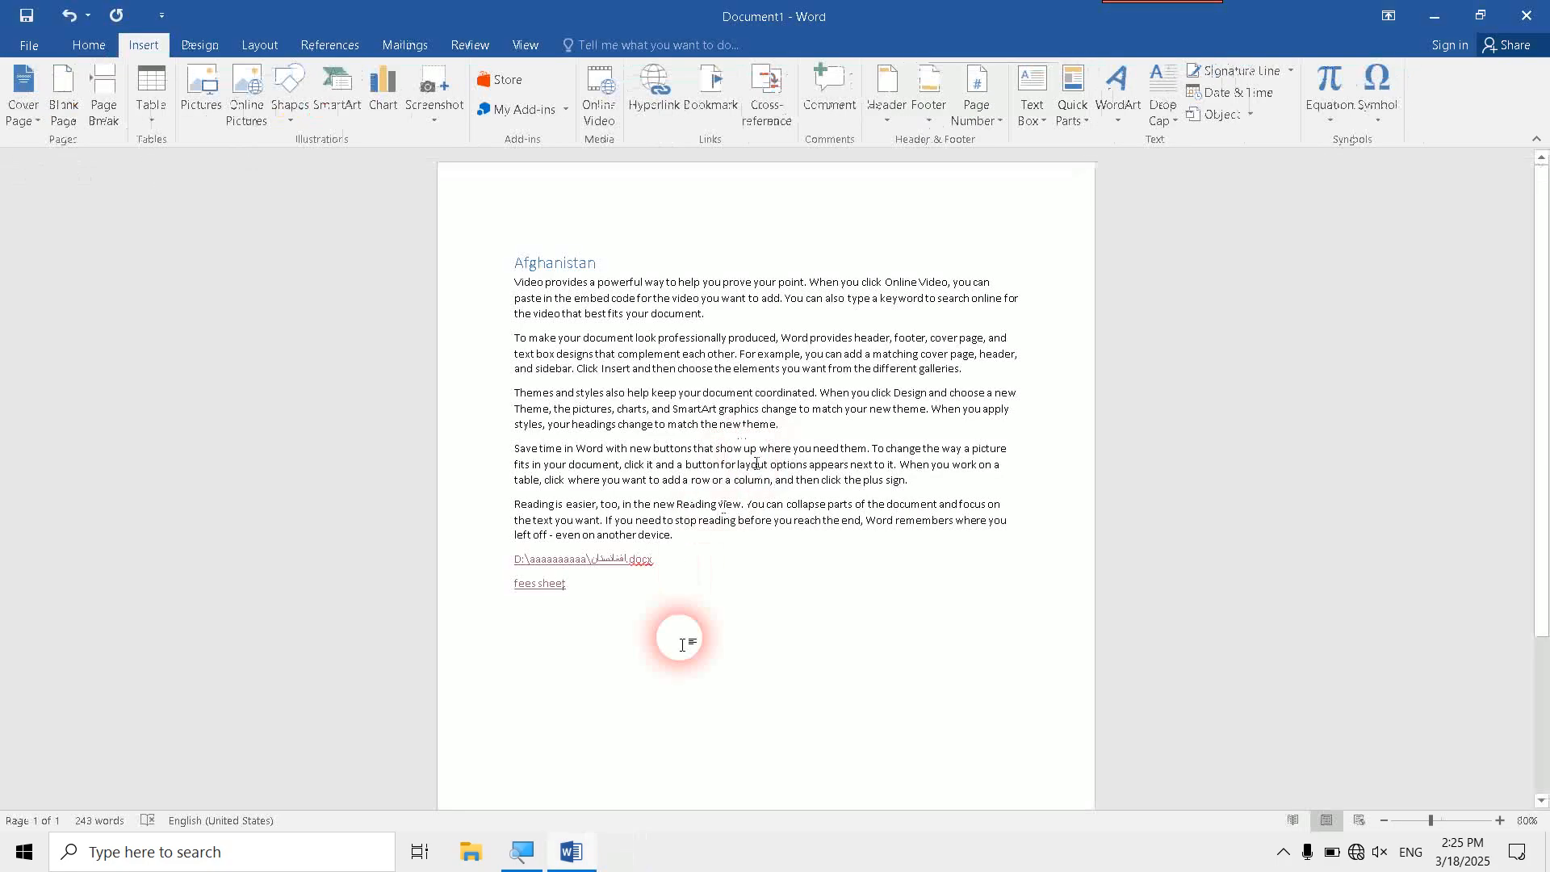
- Start following the fees sheet hyperlink again, move the security notice aside and decline to open the file
click(639, 632)
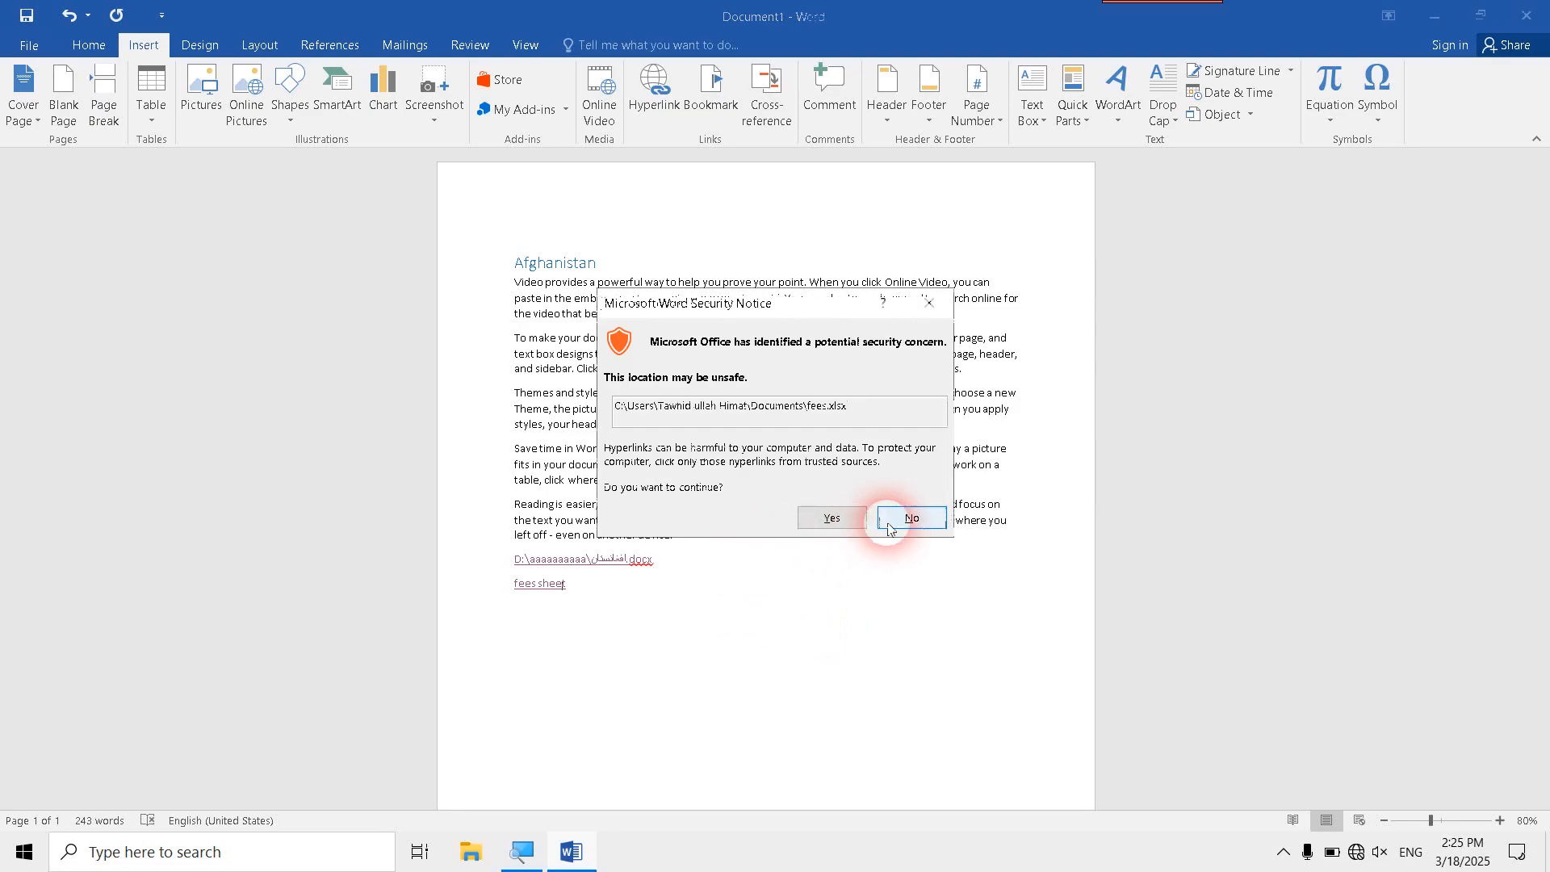
drag(789, 303, 852, 327)
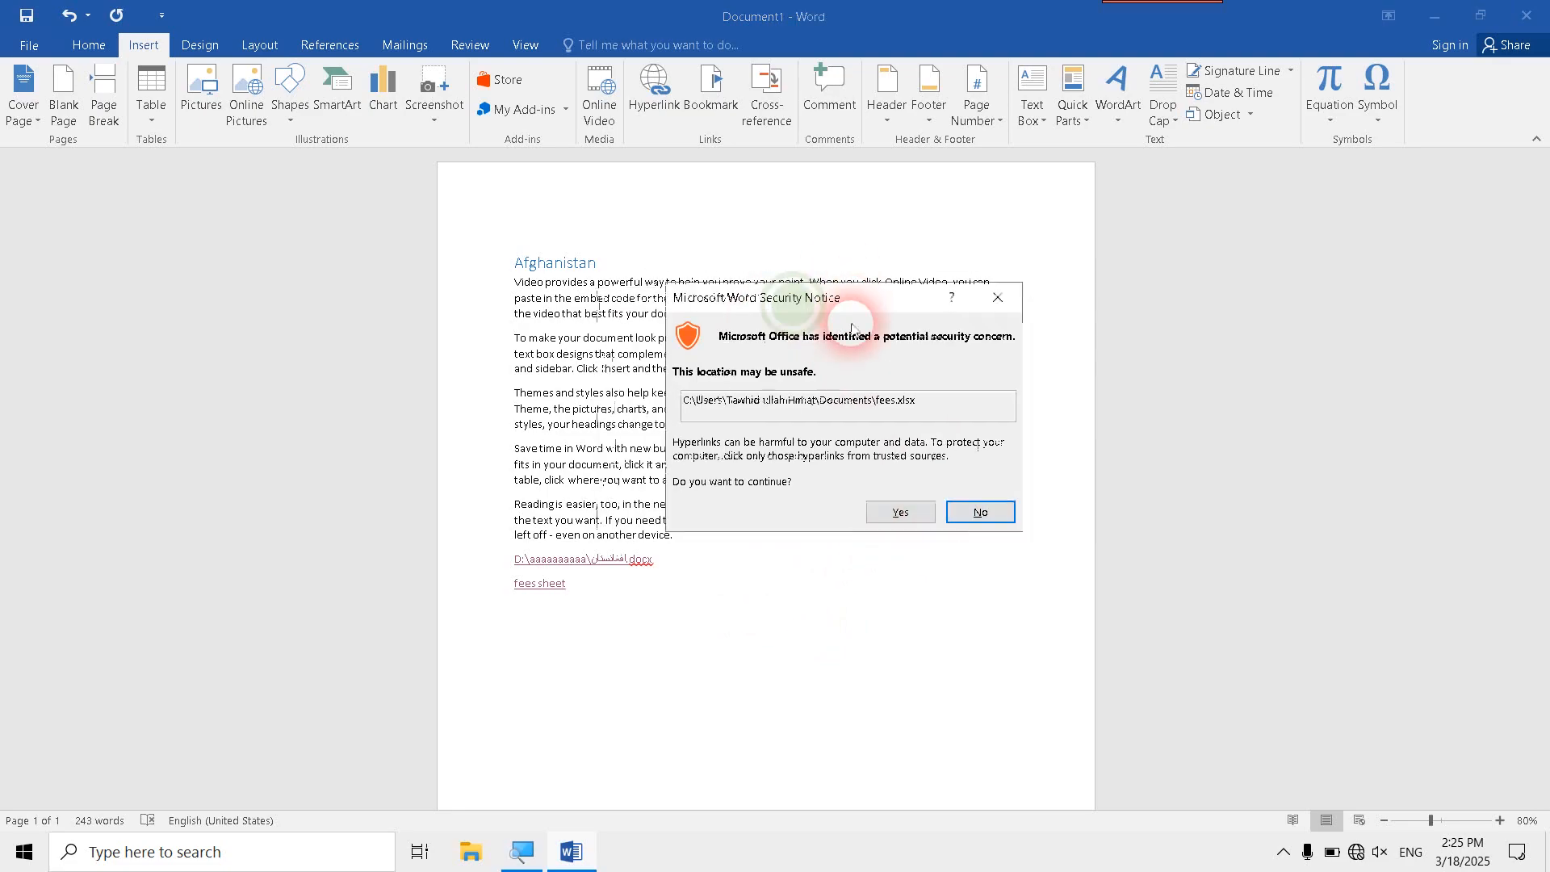
click(981, 510)
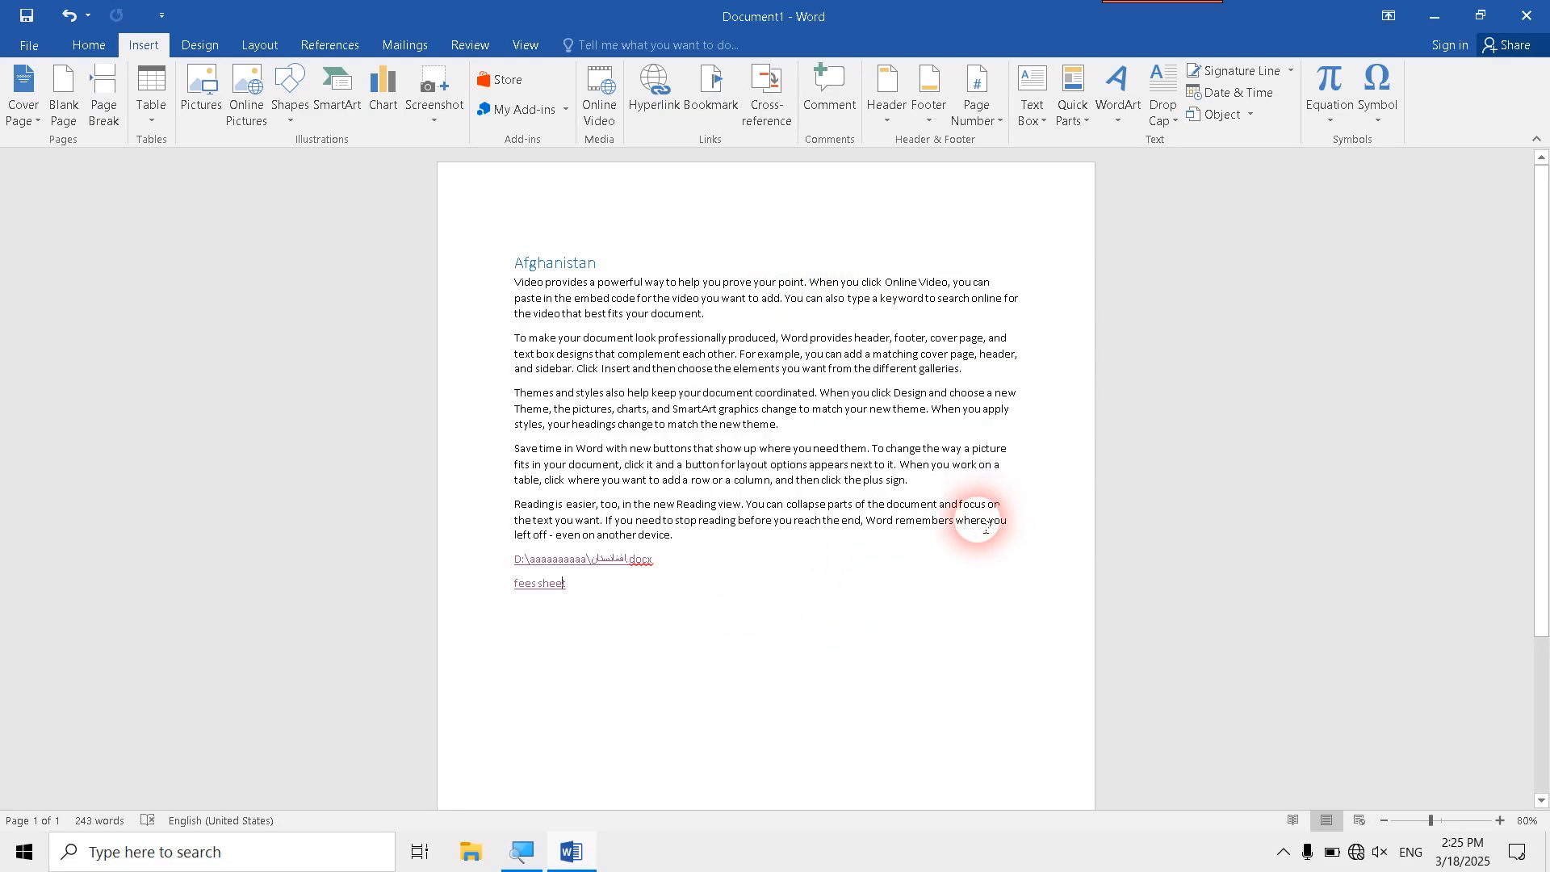
- Edit the fees sheet hyperlink and retarget it to the image Olive (19).jpg, reached through the Wallpapers shortcut on the Desktop
click(656, 117)
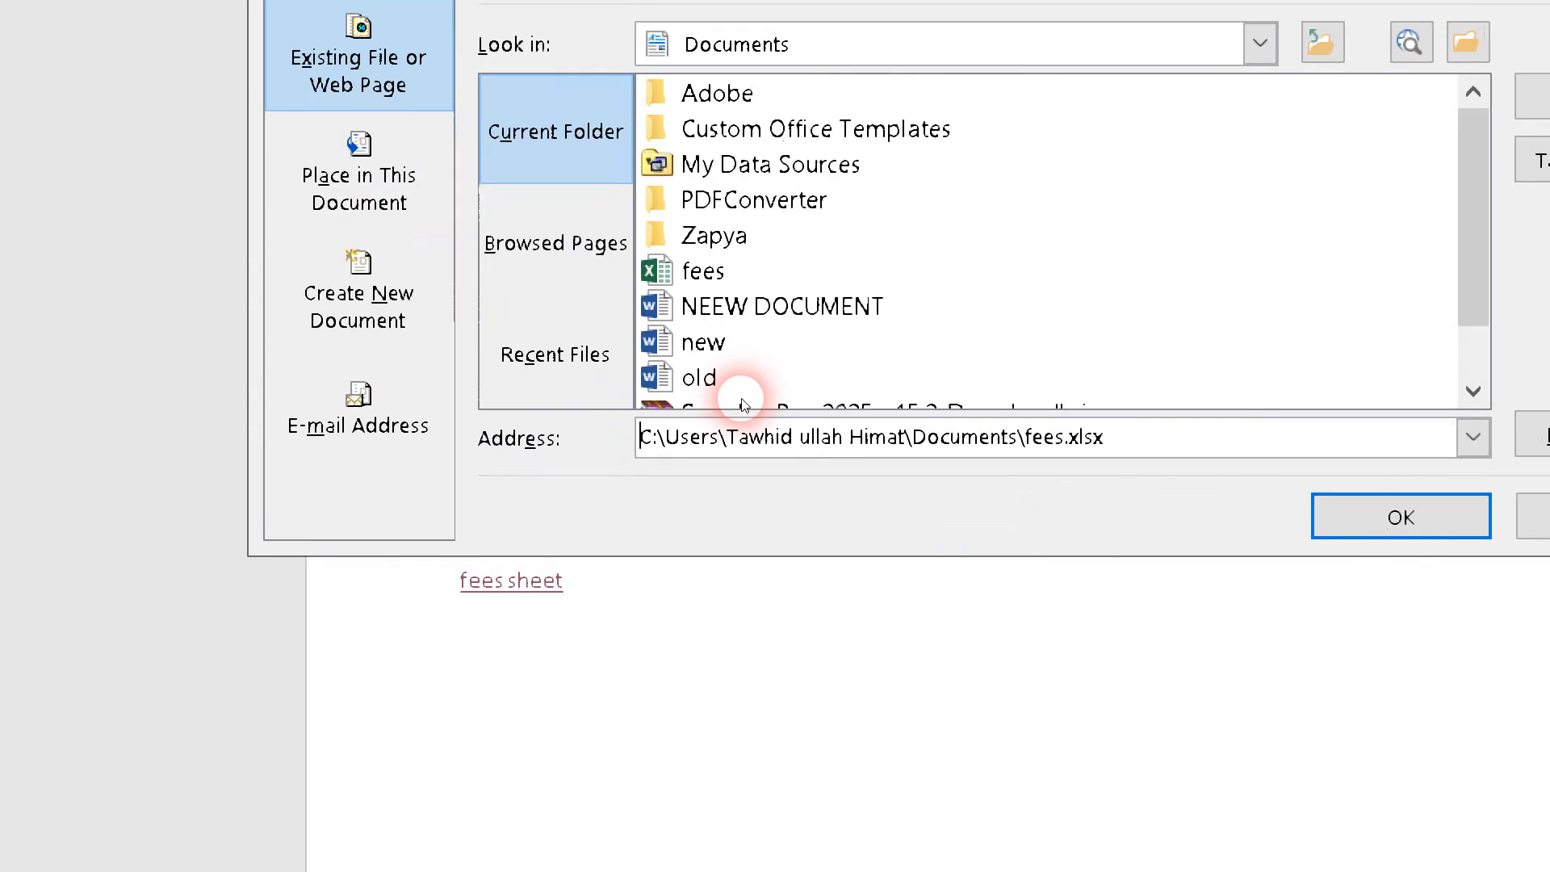
scroll(743, 404, down, 1)
scroll(742, 403, up, 1)
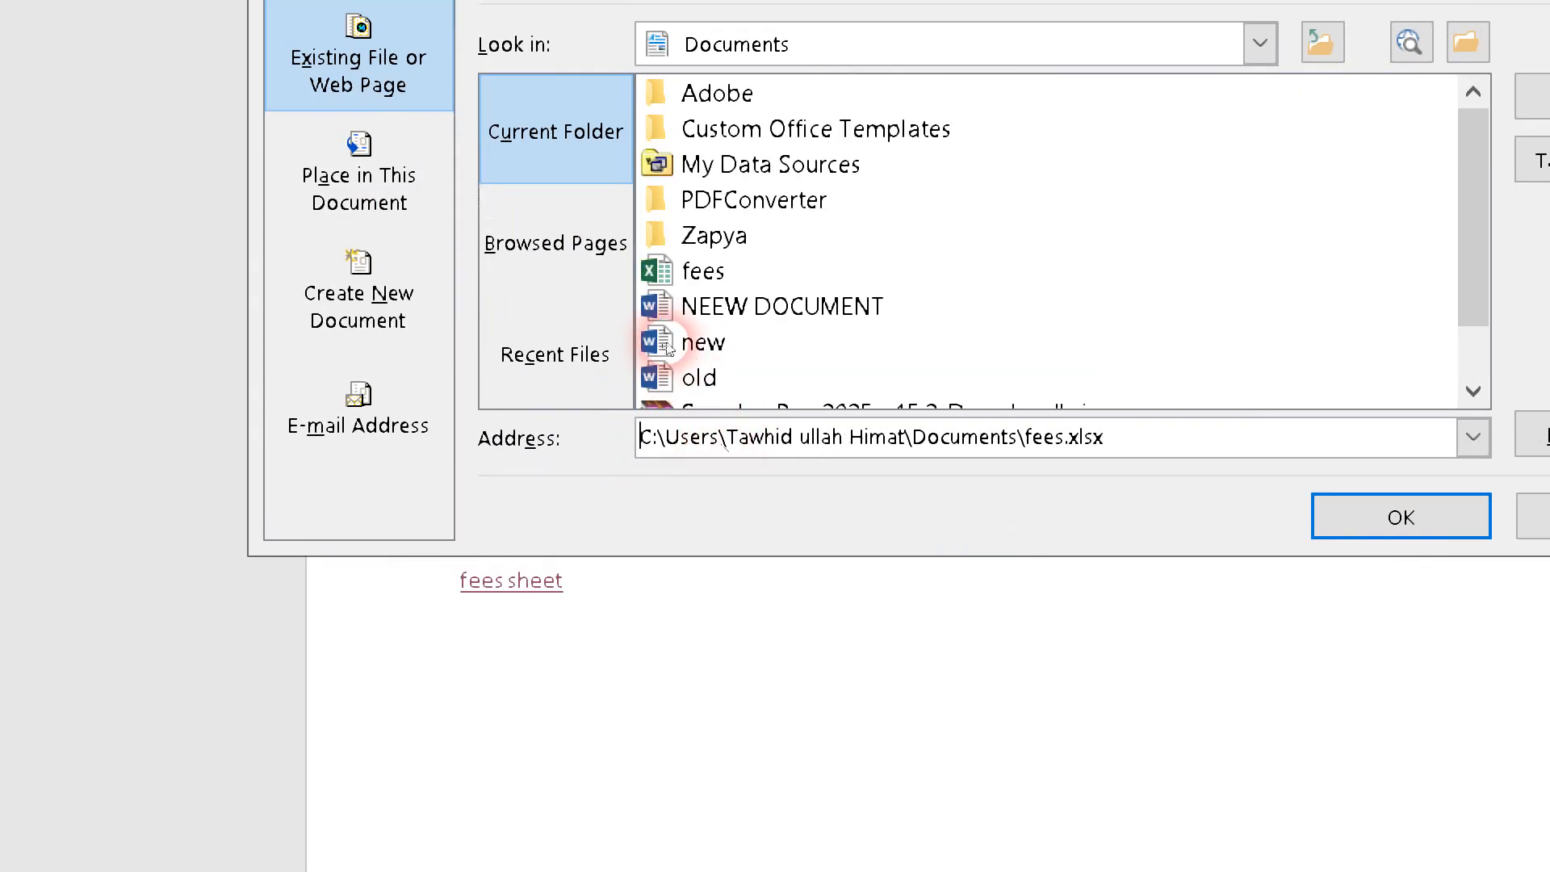
click(1260, 44)
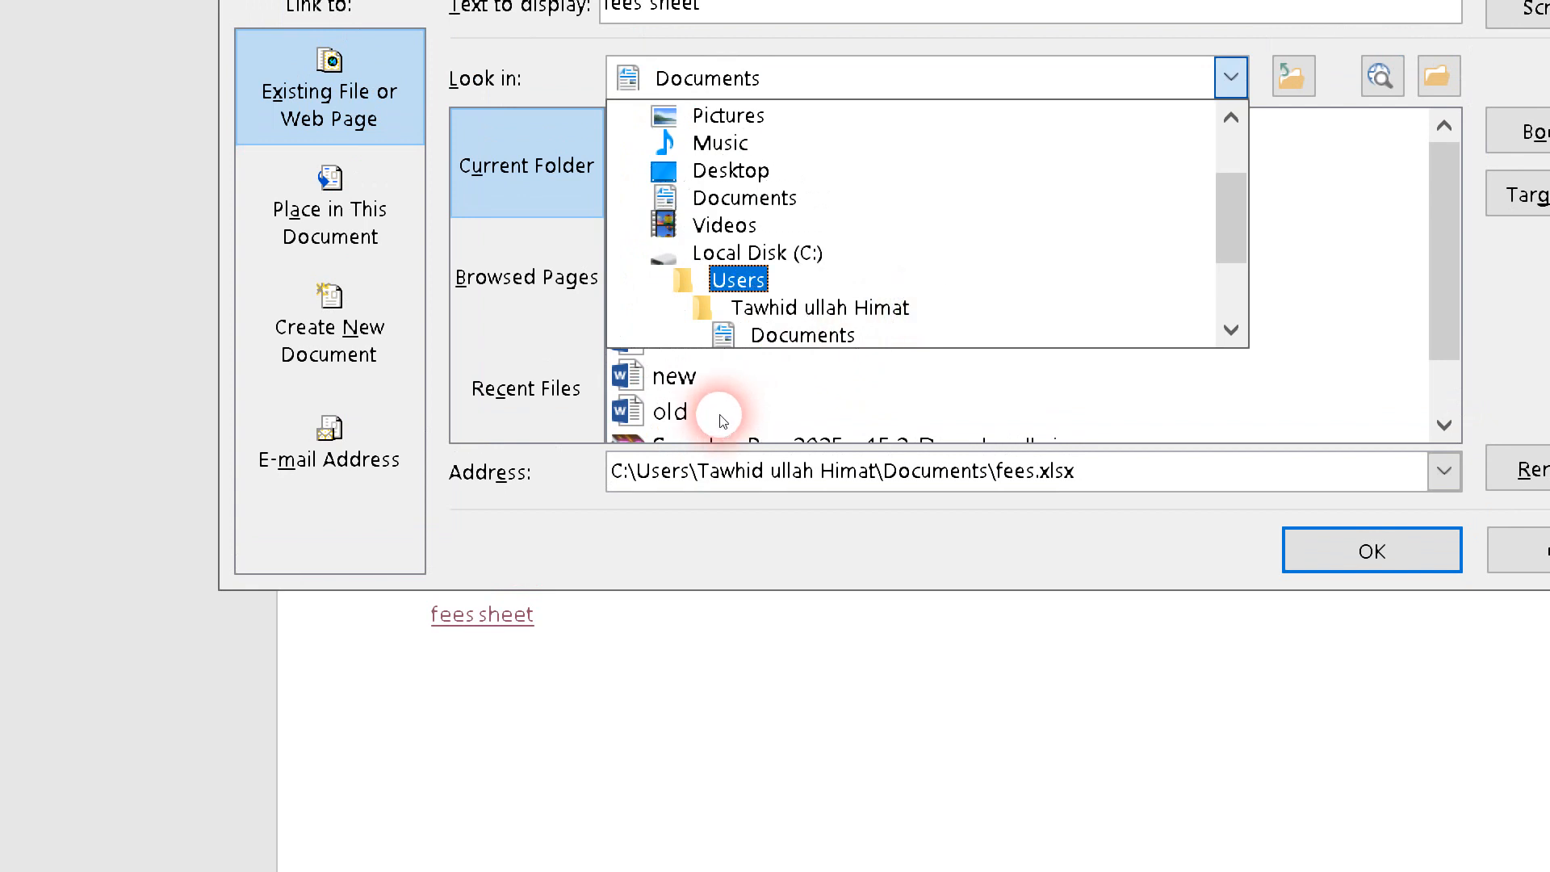
click(732, 171)
scroll(690, 399, down, 1)
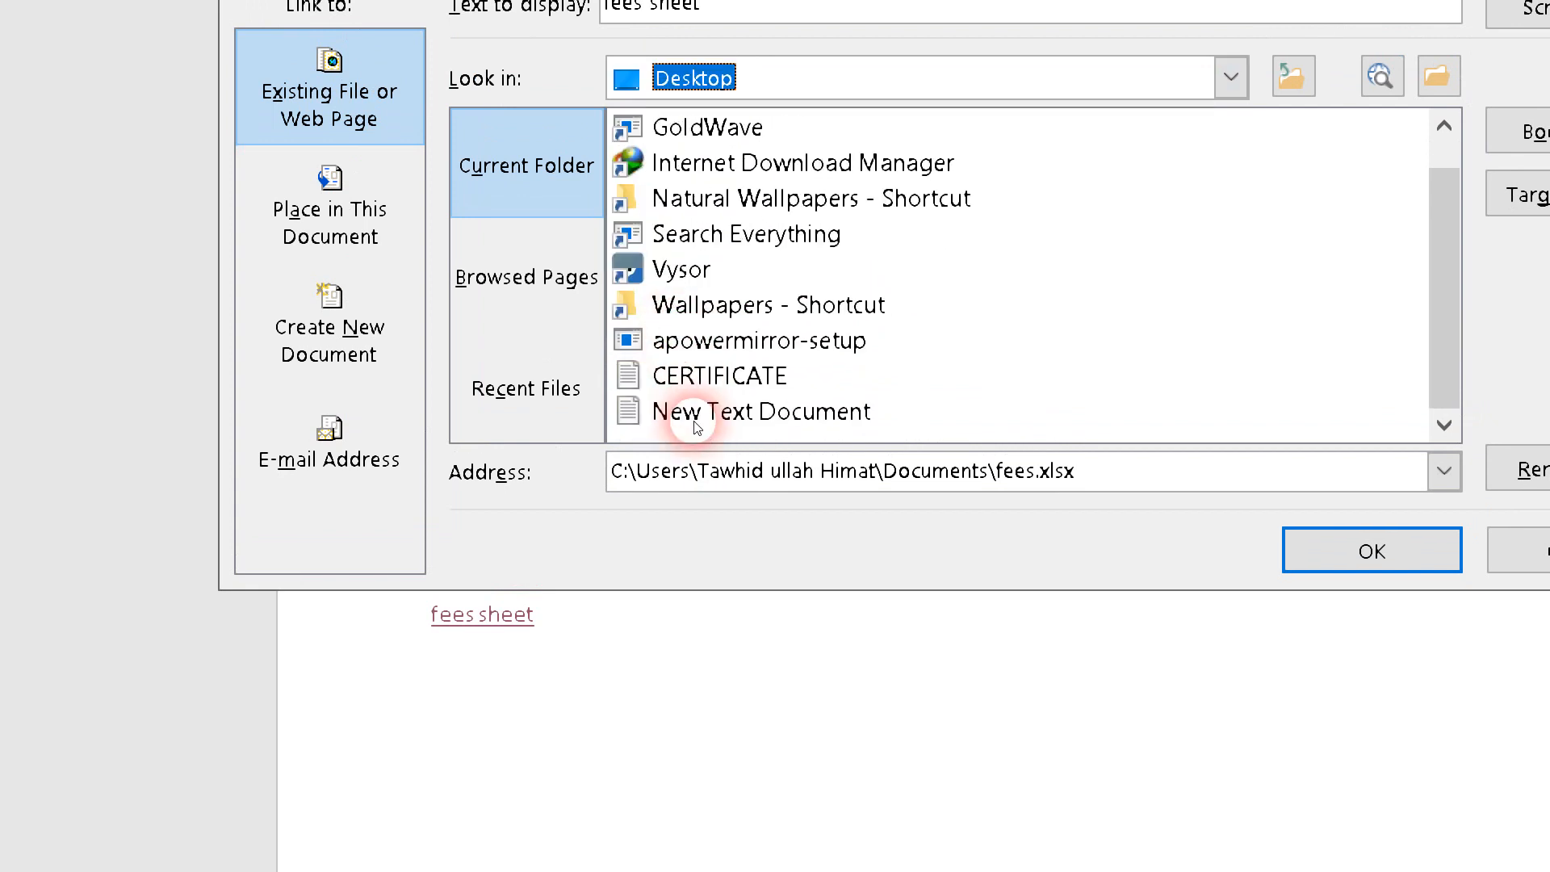
double_click(767, 304)
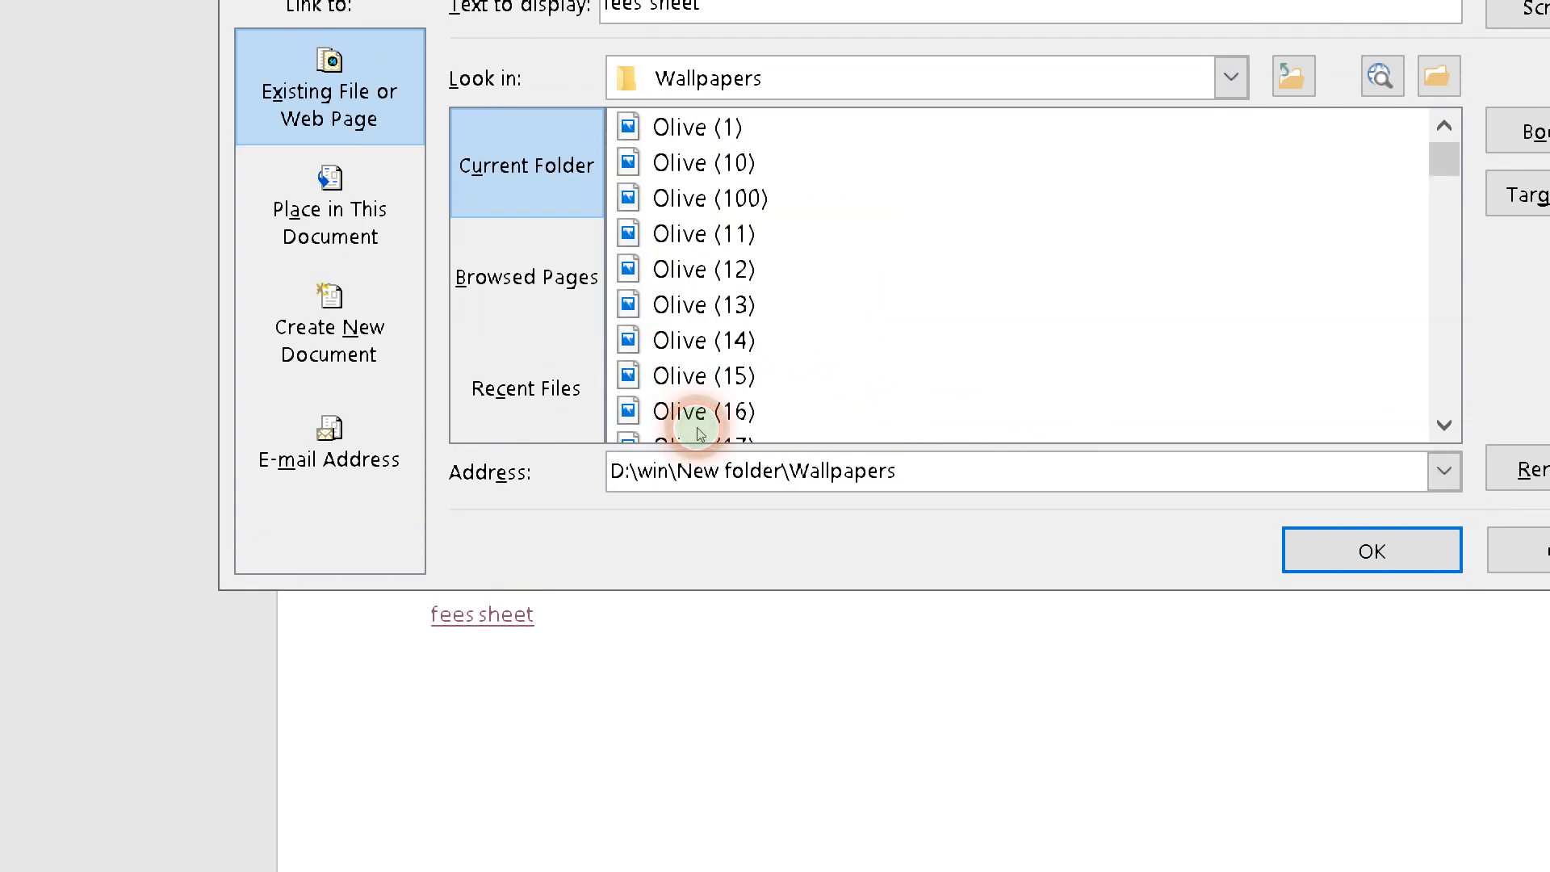
scroll(678, 433, down, 2)
click(704, 304)
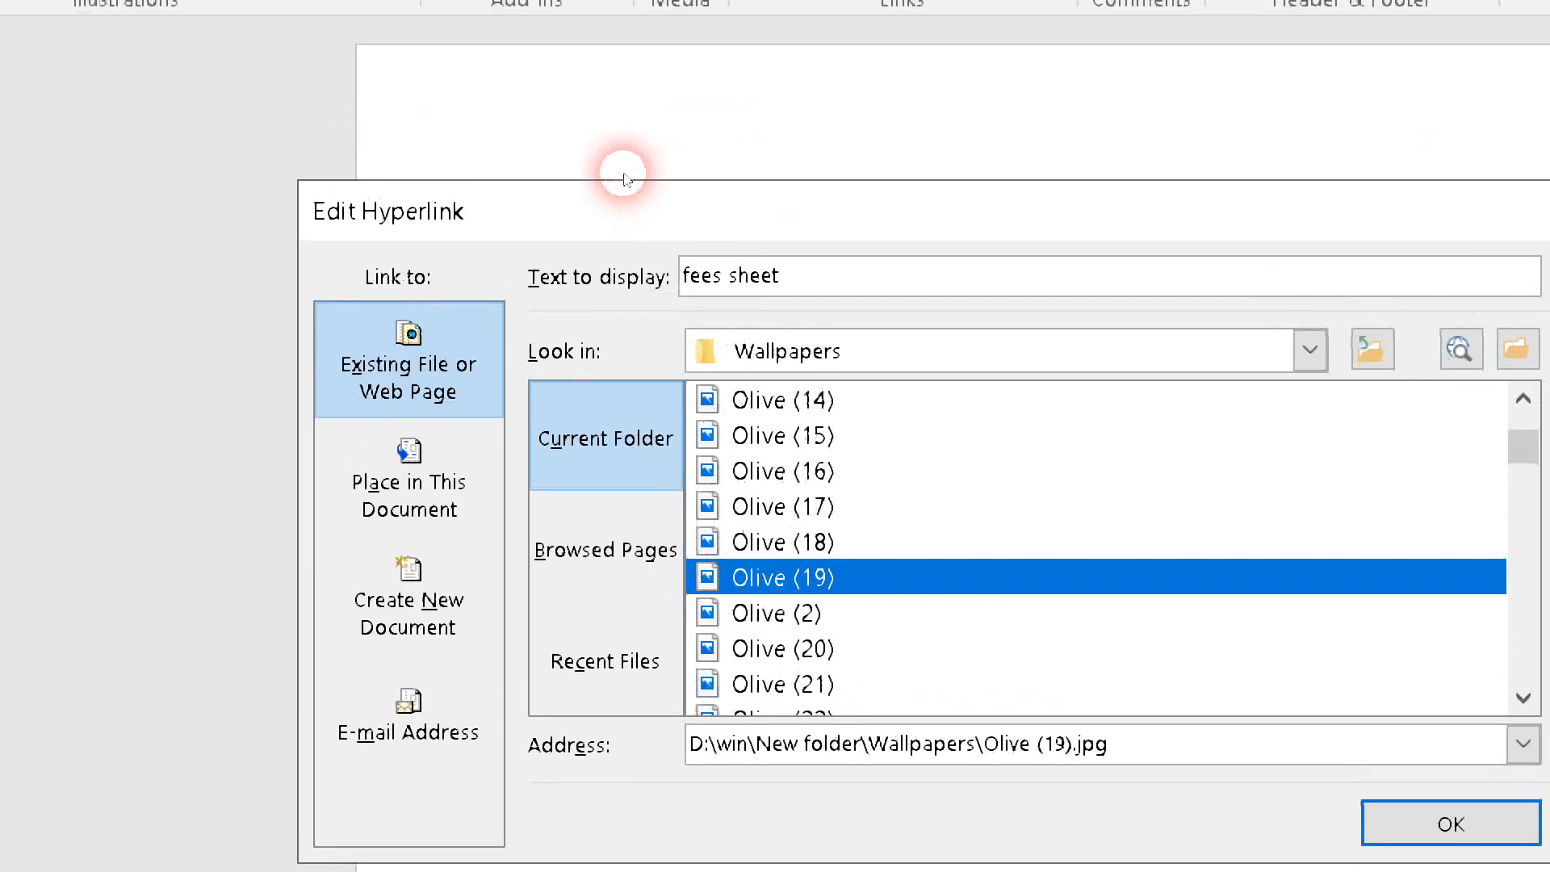
- Change the hyperlink's display text to "picture" and apply the edited link
drag(689, 291, 587, 284)
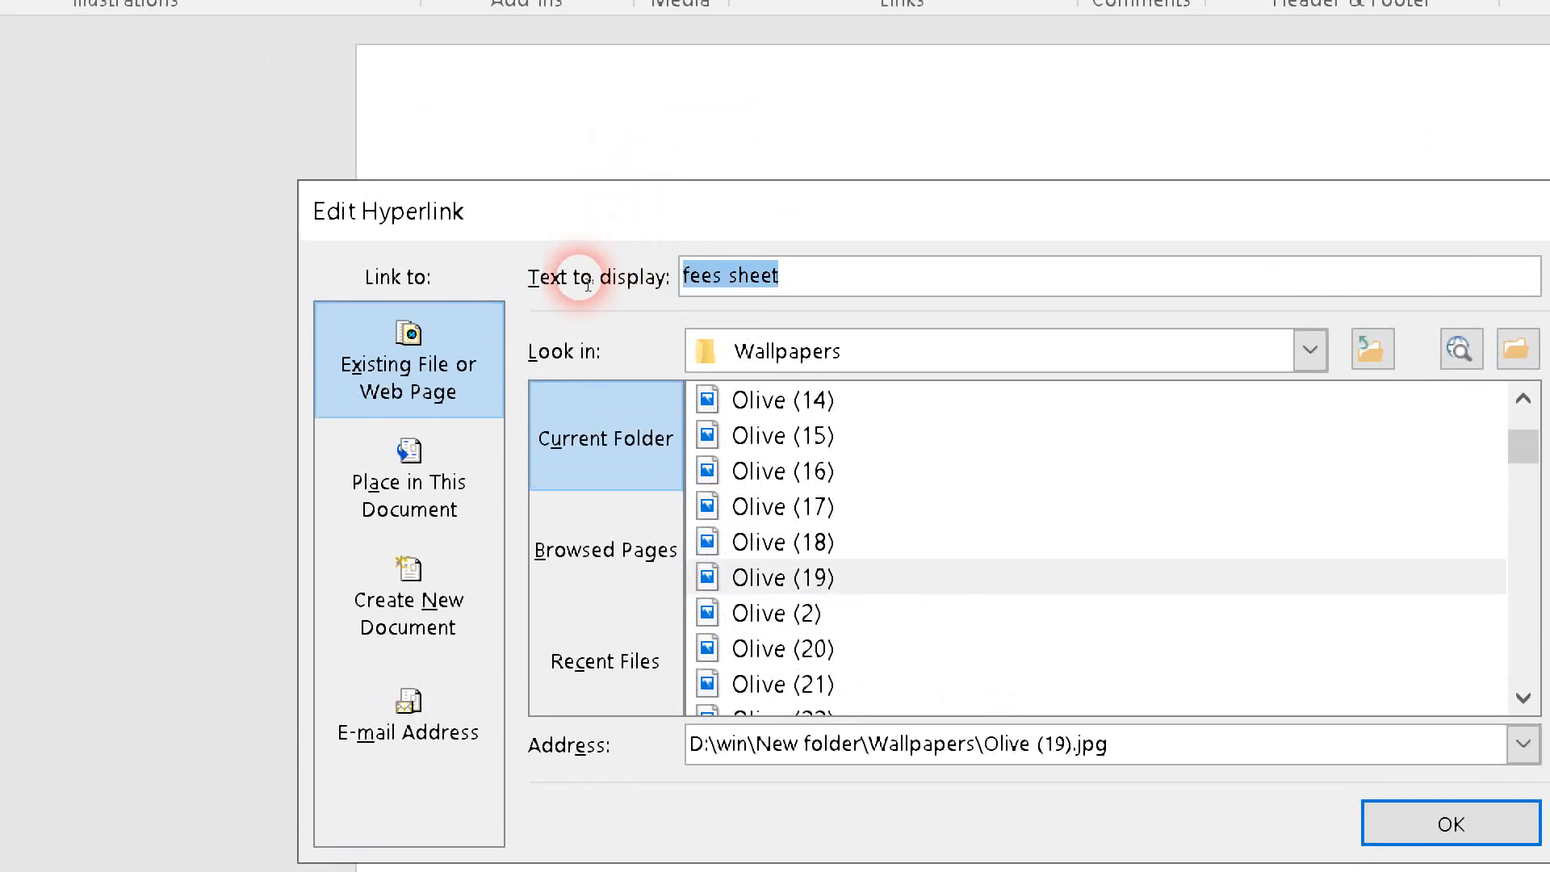
text(picture)
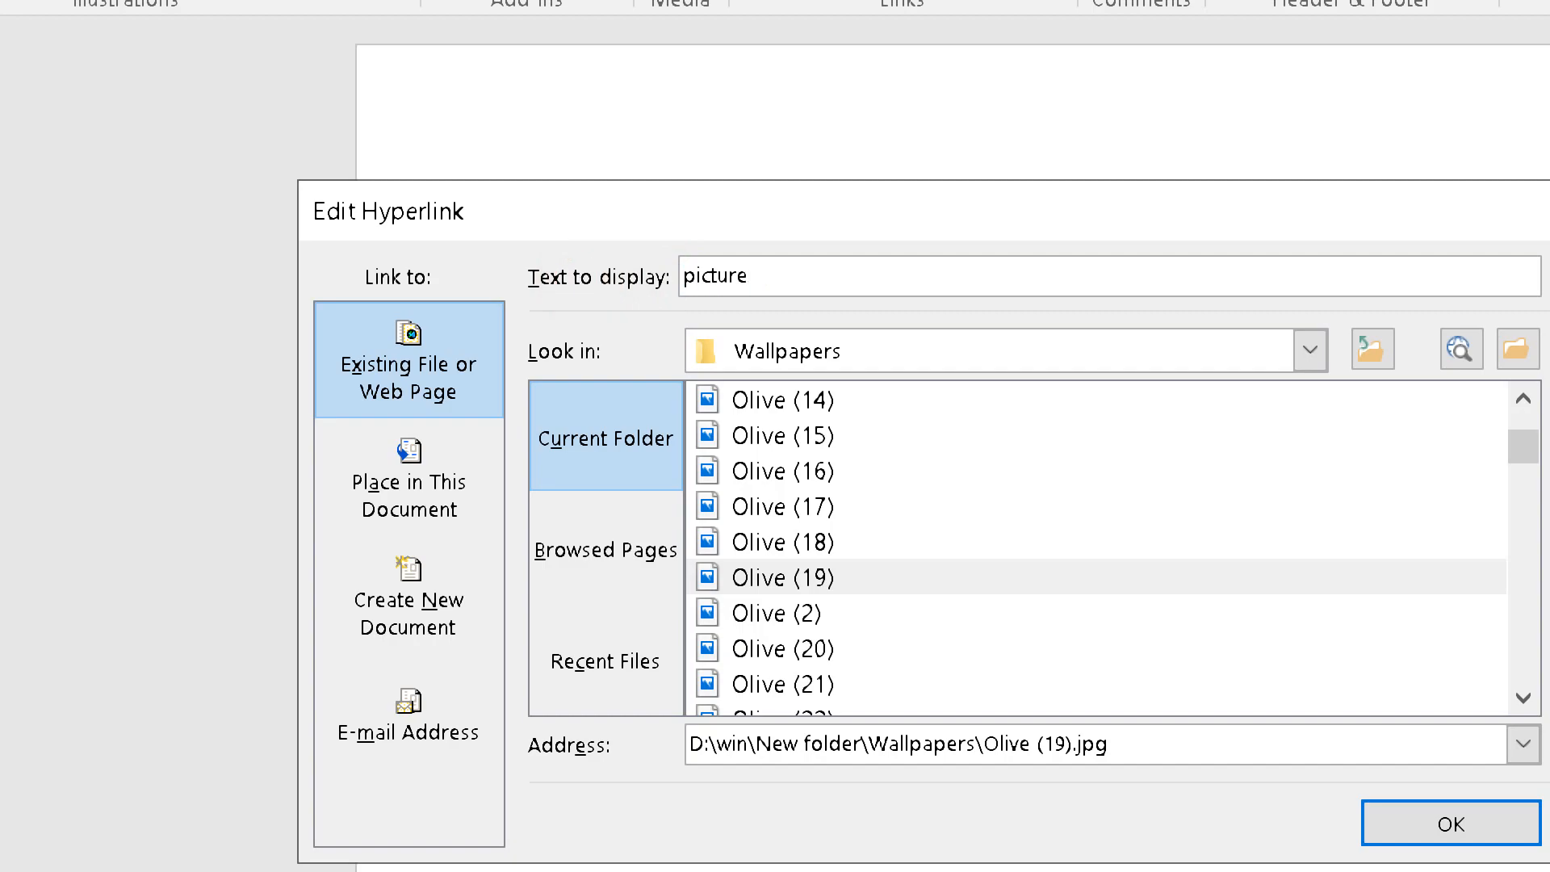
key(Return)
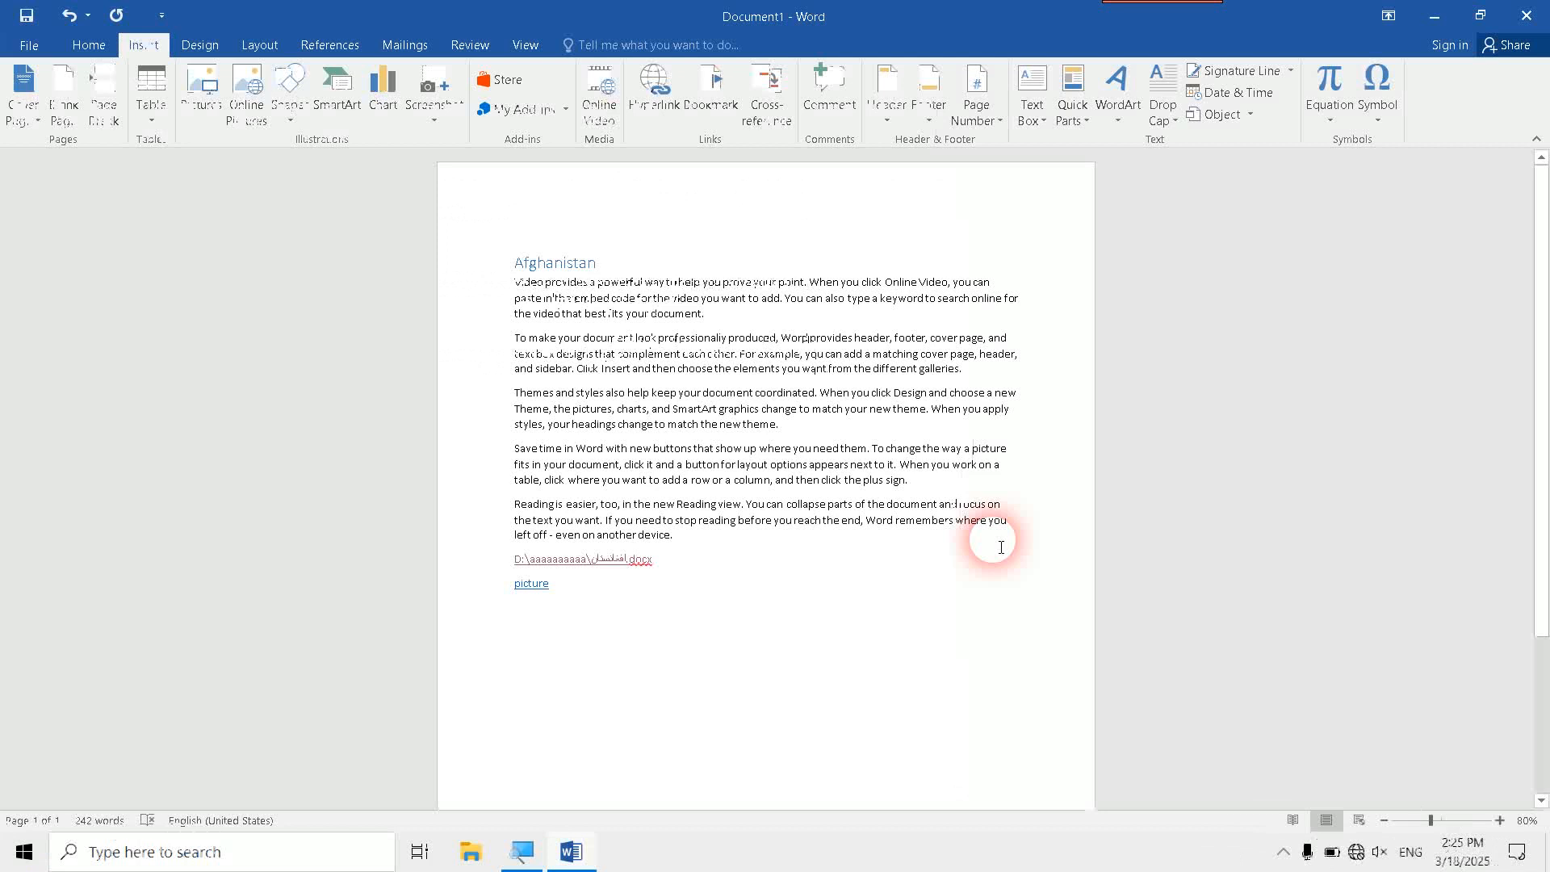
- Follow the picture hyperlink, allow the image to open, view it zoomed in and out, and close it
ctrl+click(523, 586)
click(828, 516)
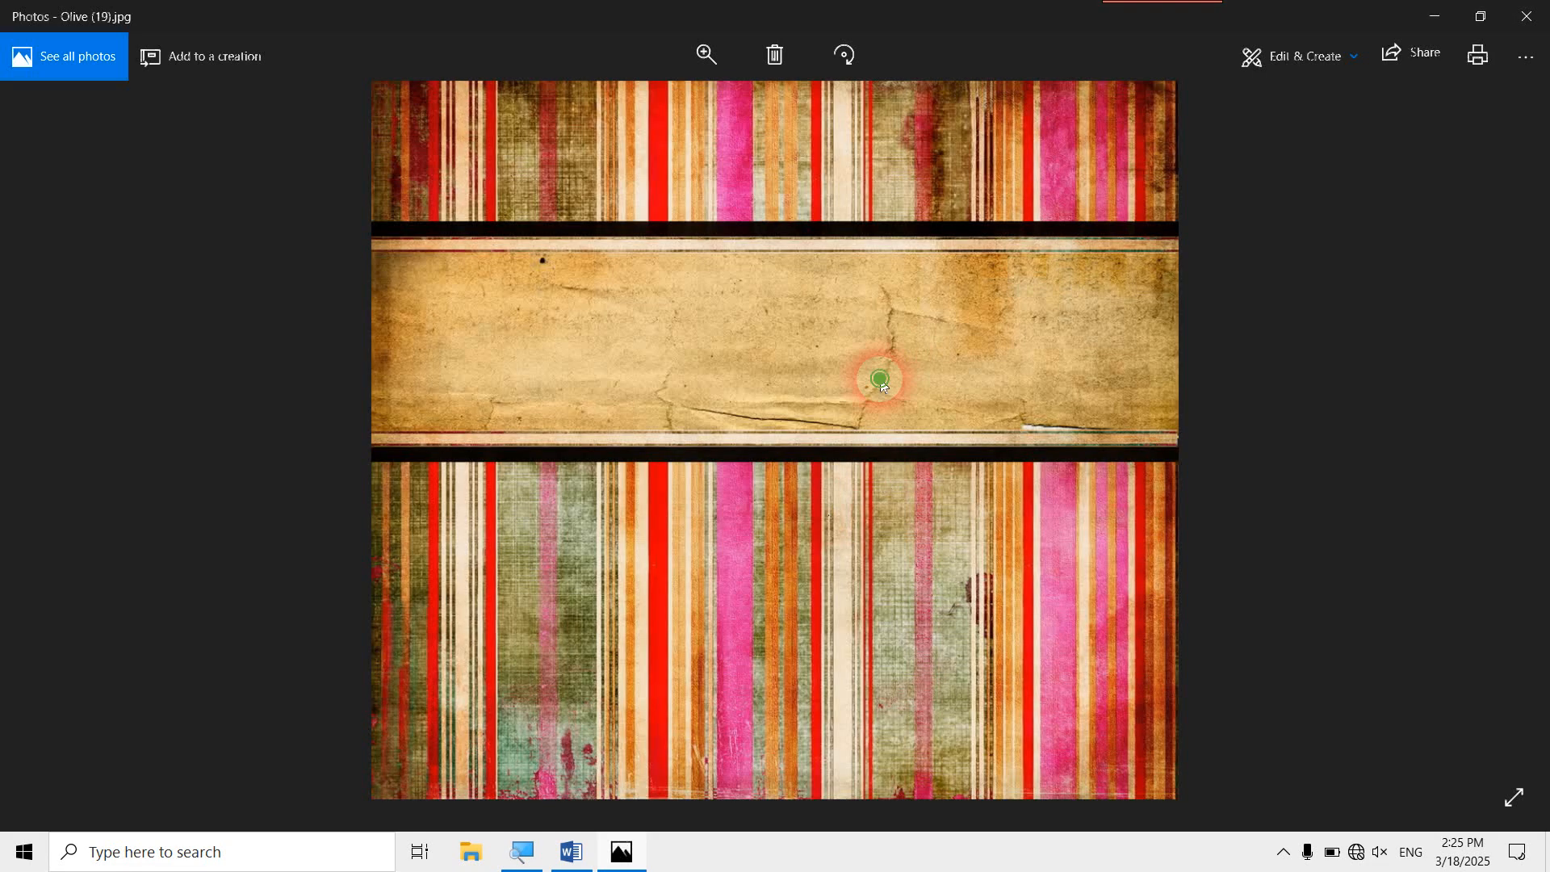
scroll(878, 378, up, 4)
scroll(879, 486, down, 5)
click(1525, 16)
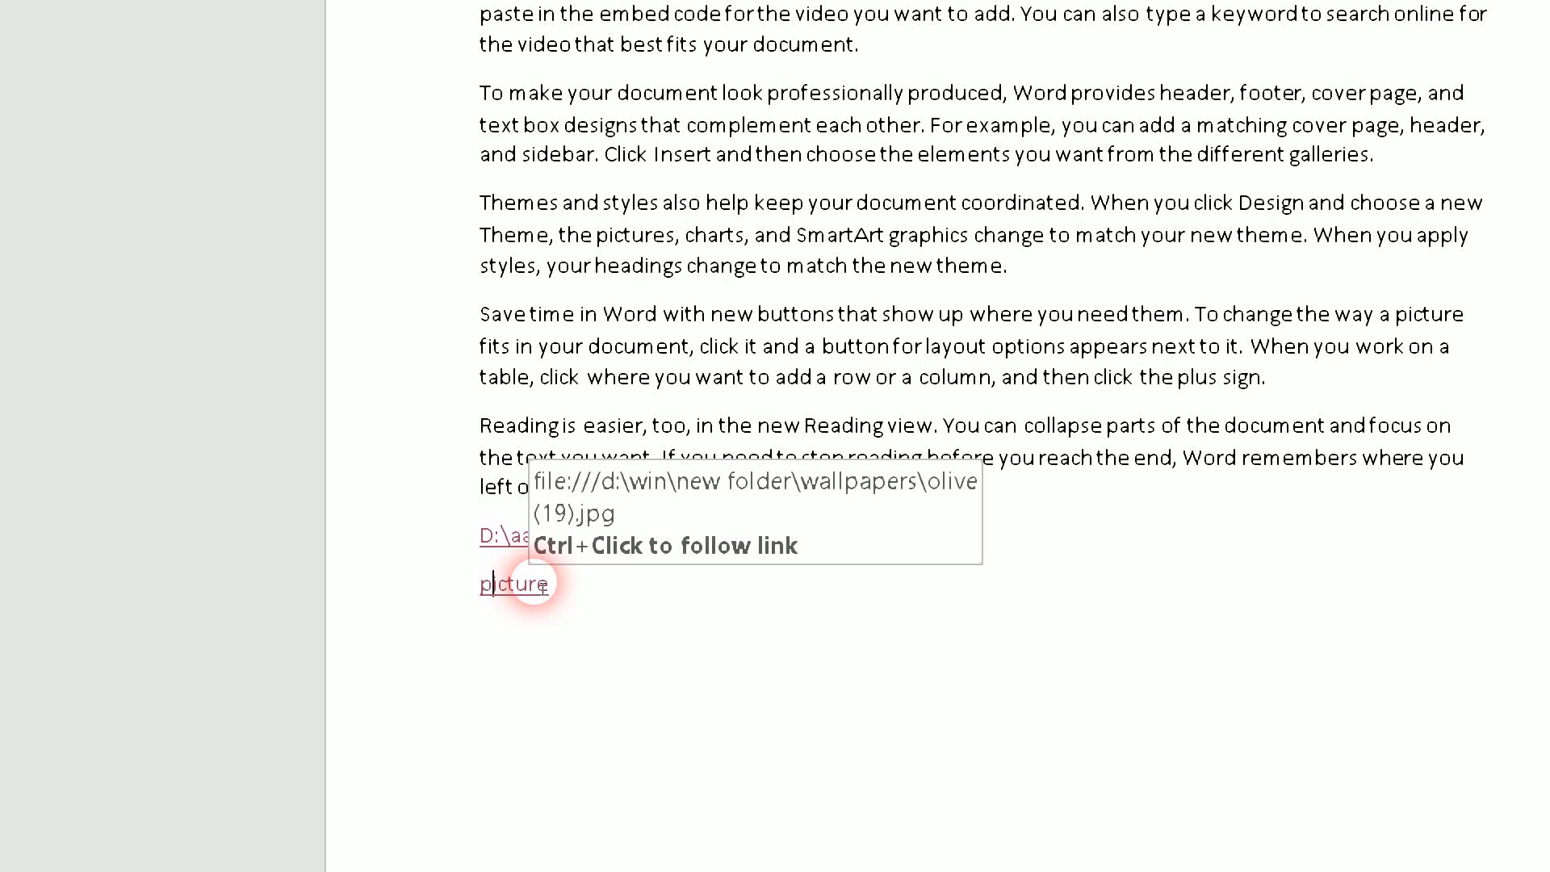
- Edit the picture hyperlink and add the Pashto ScreenTip text "پدی کلیک که" to it
right_click(536, 583)
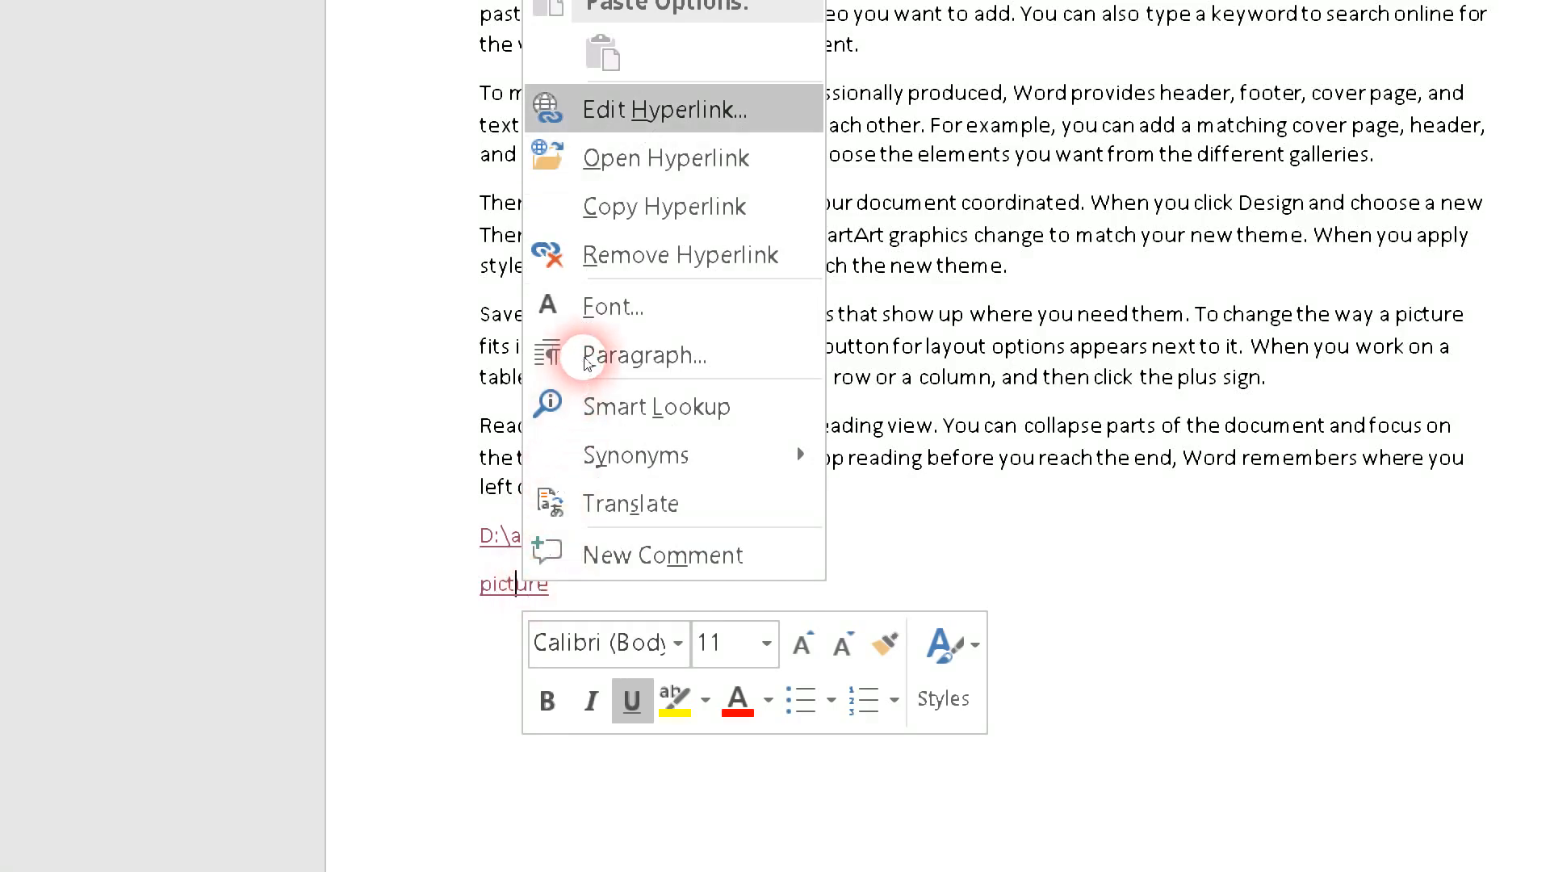
click(664, 109)
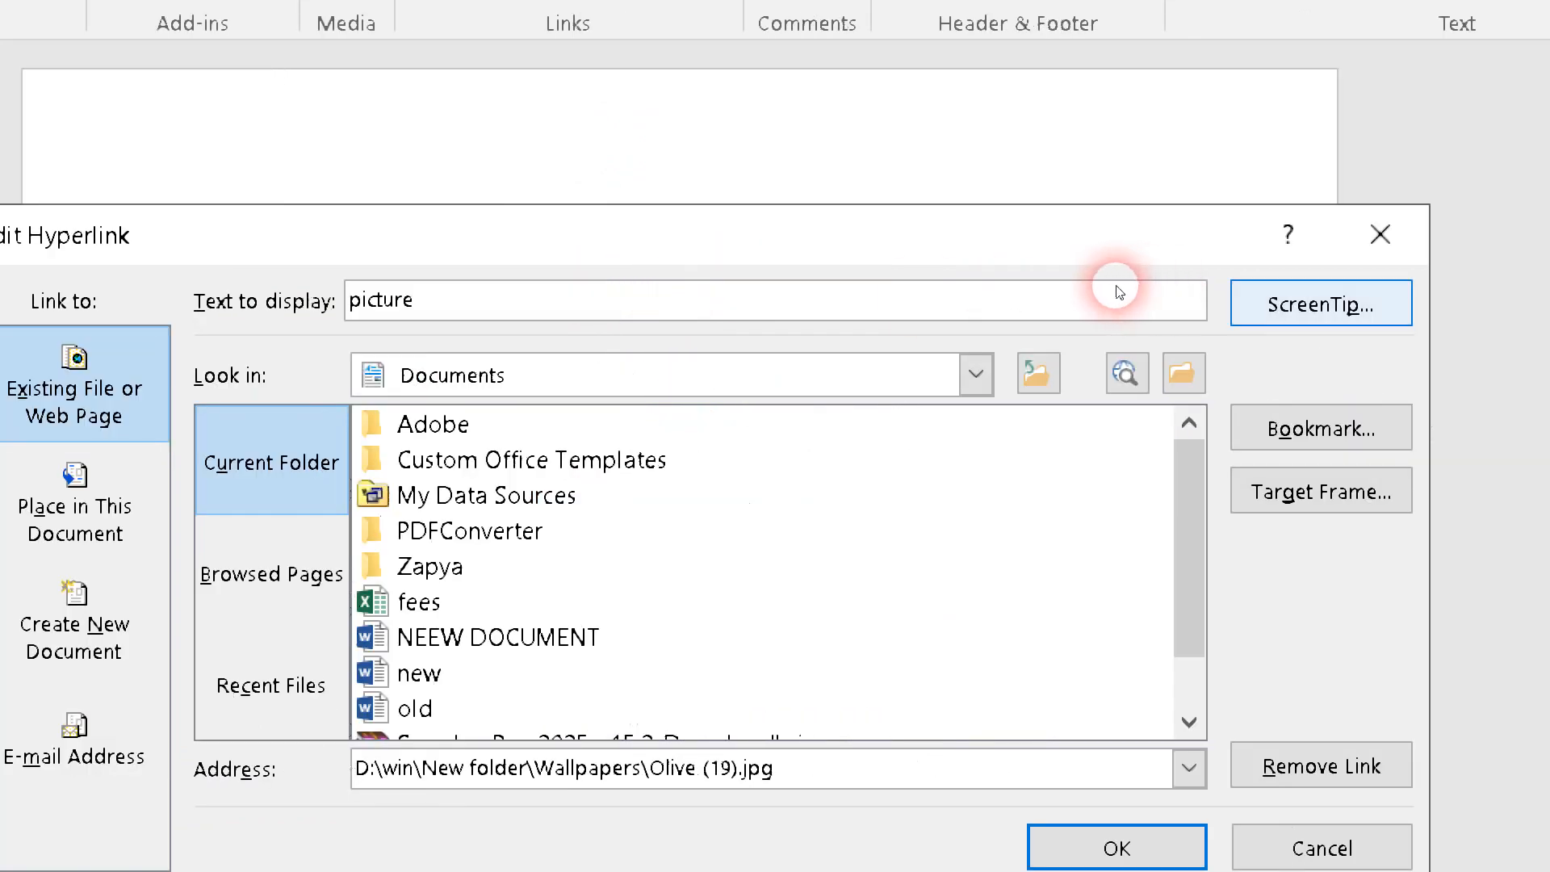
click(1320, 304)
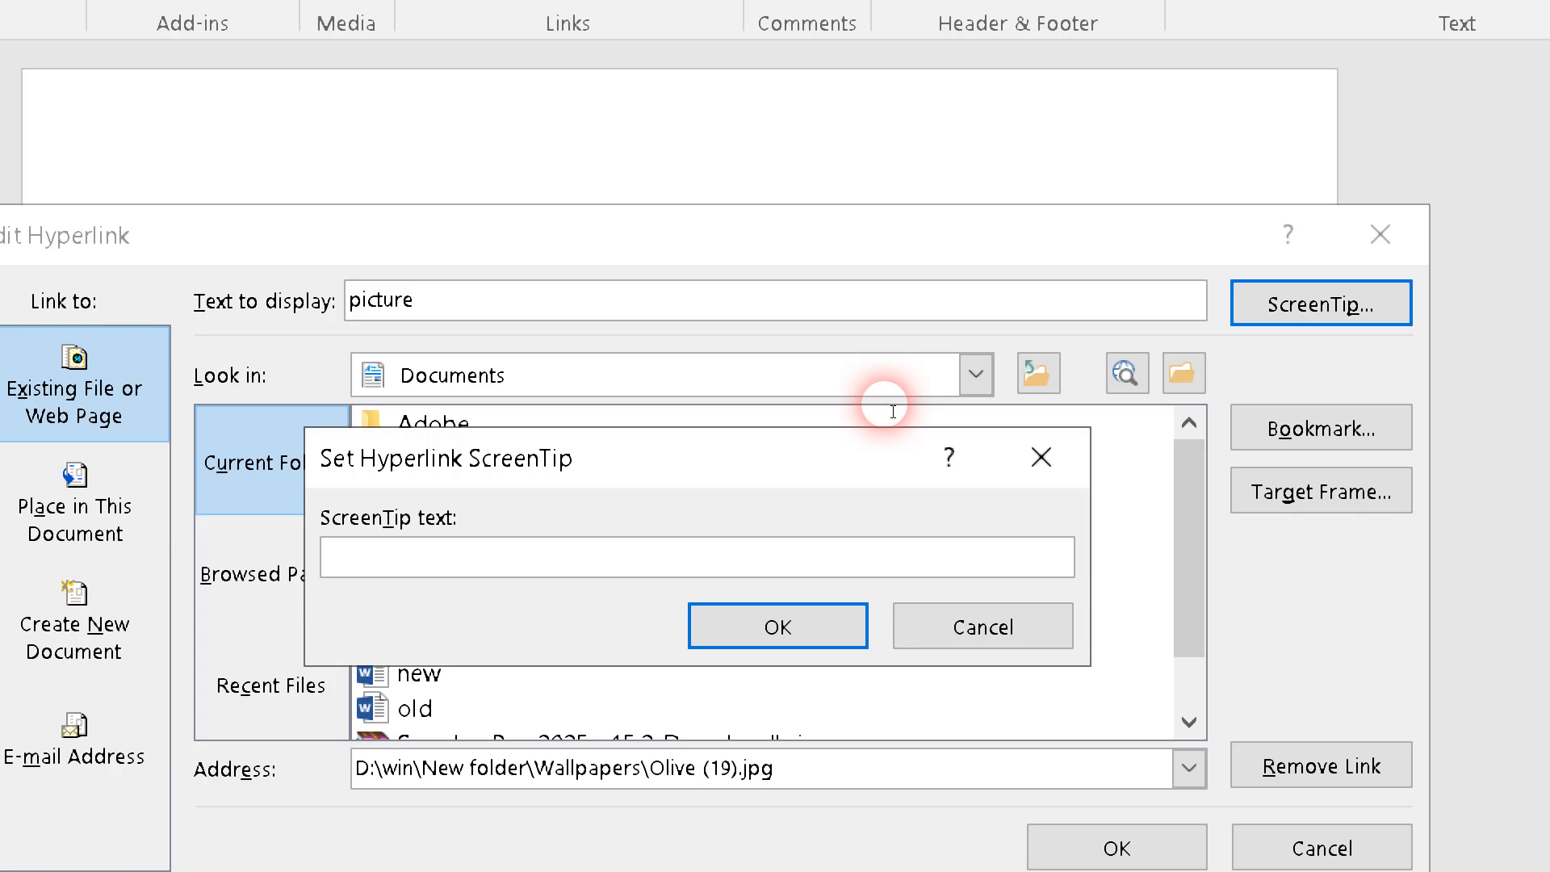
key(super+space)
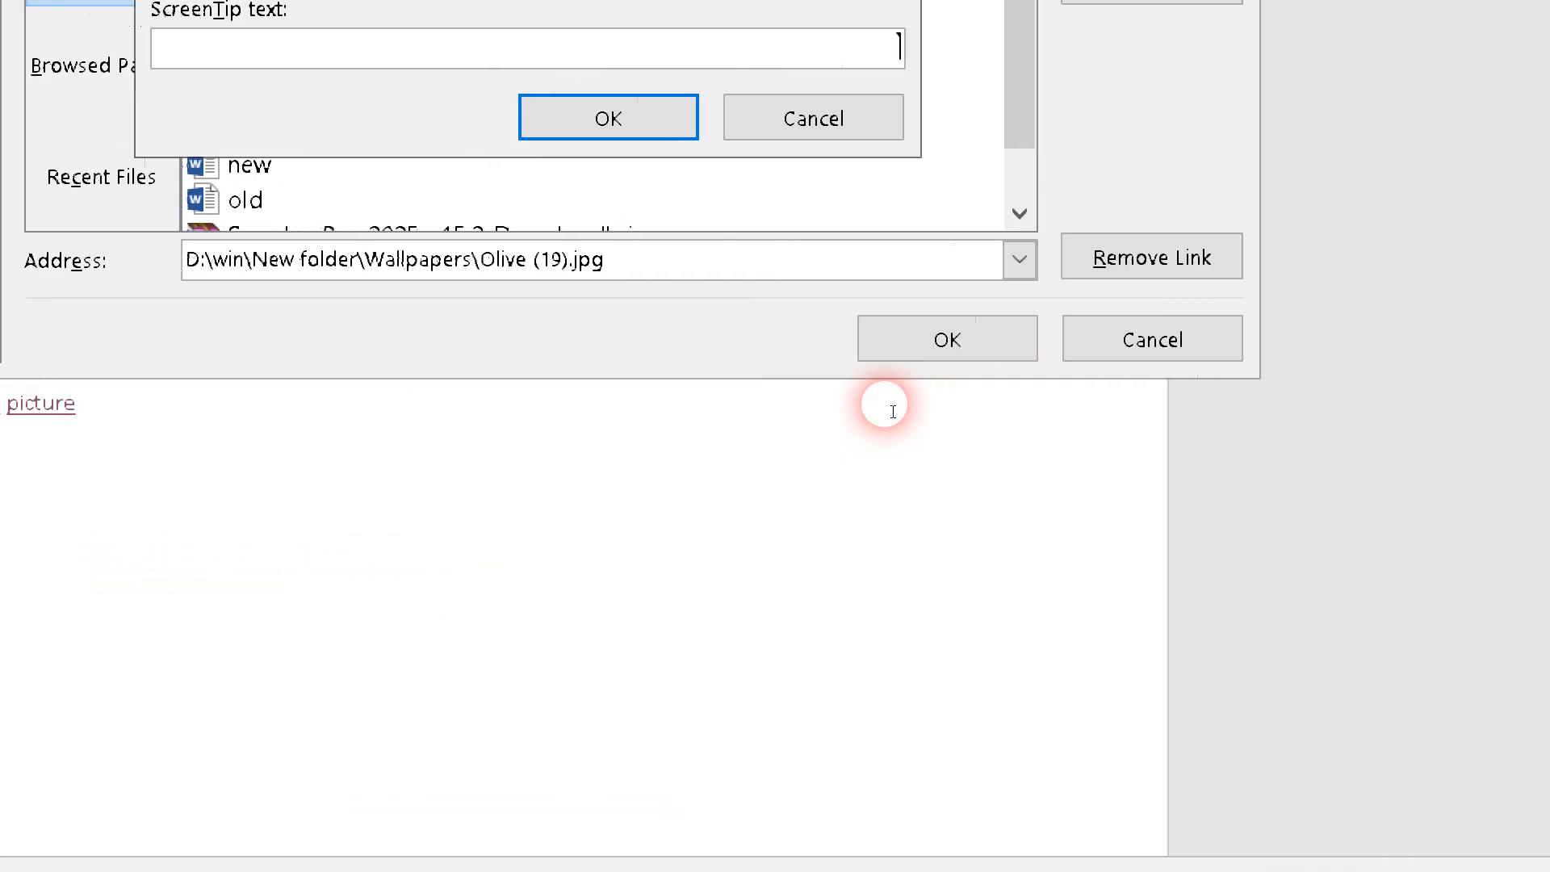
text(ب)
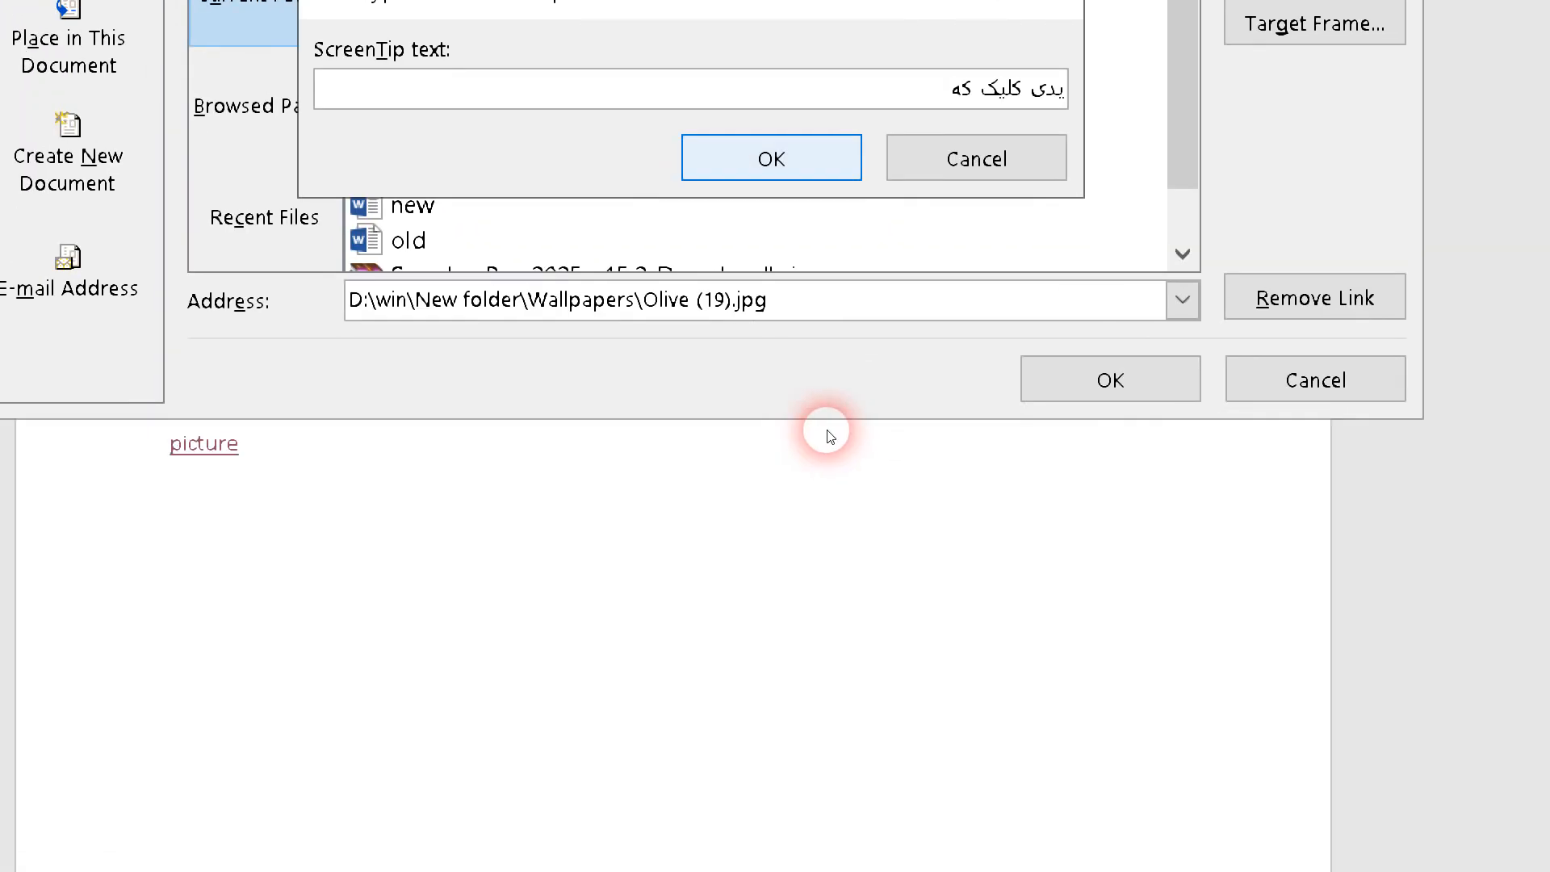
key(Return)
key(Return)
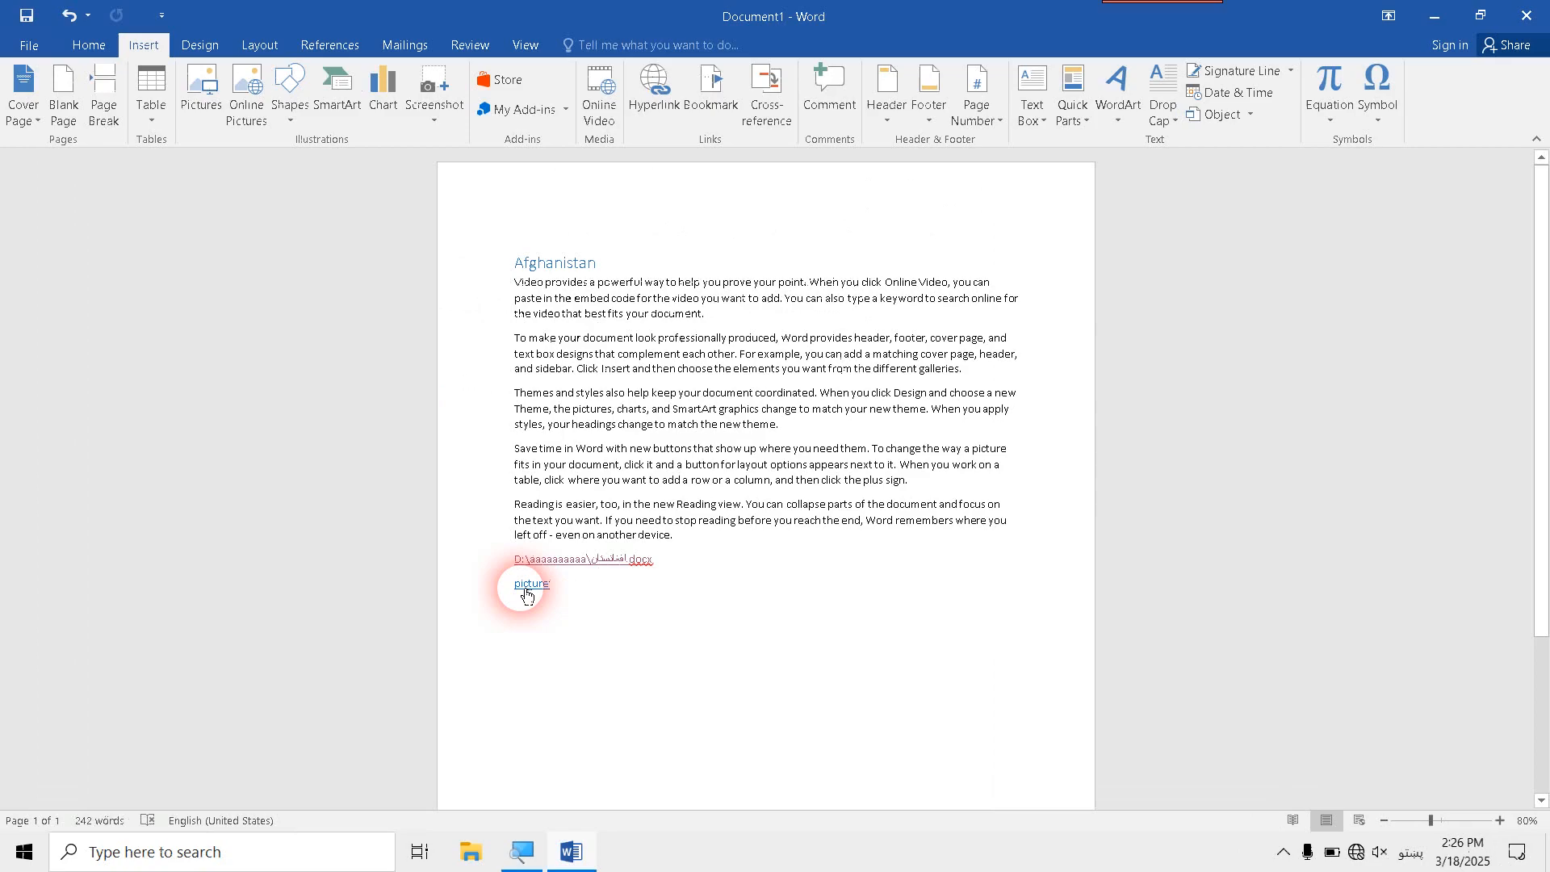
- Follow the picture hyperlink with its new ScreenTip, allow the image to open, and close it
ctrl+click(526, 589)
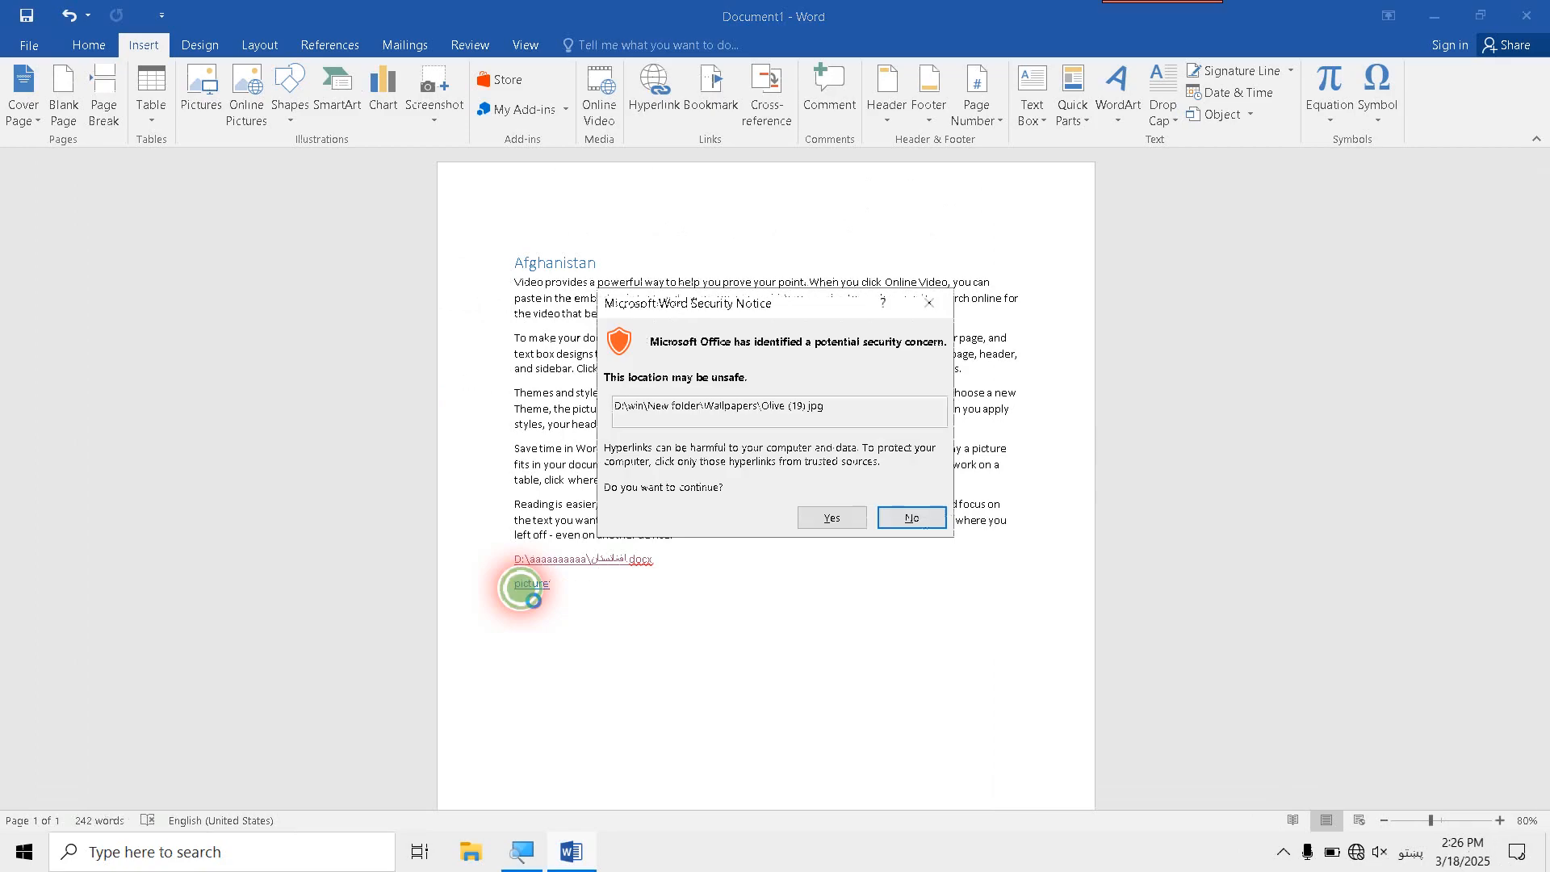
click(854, 517)
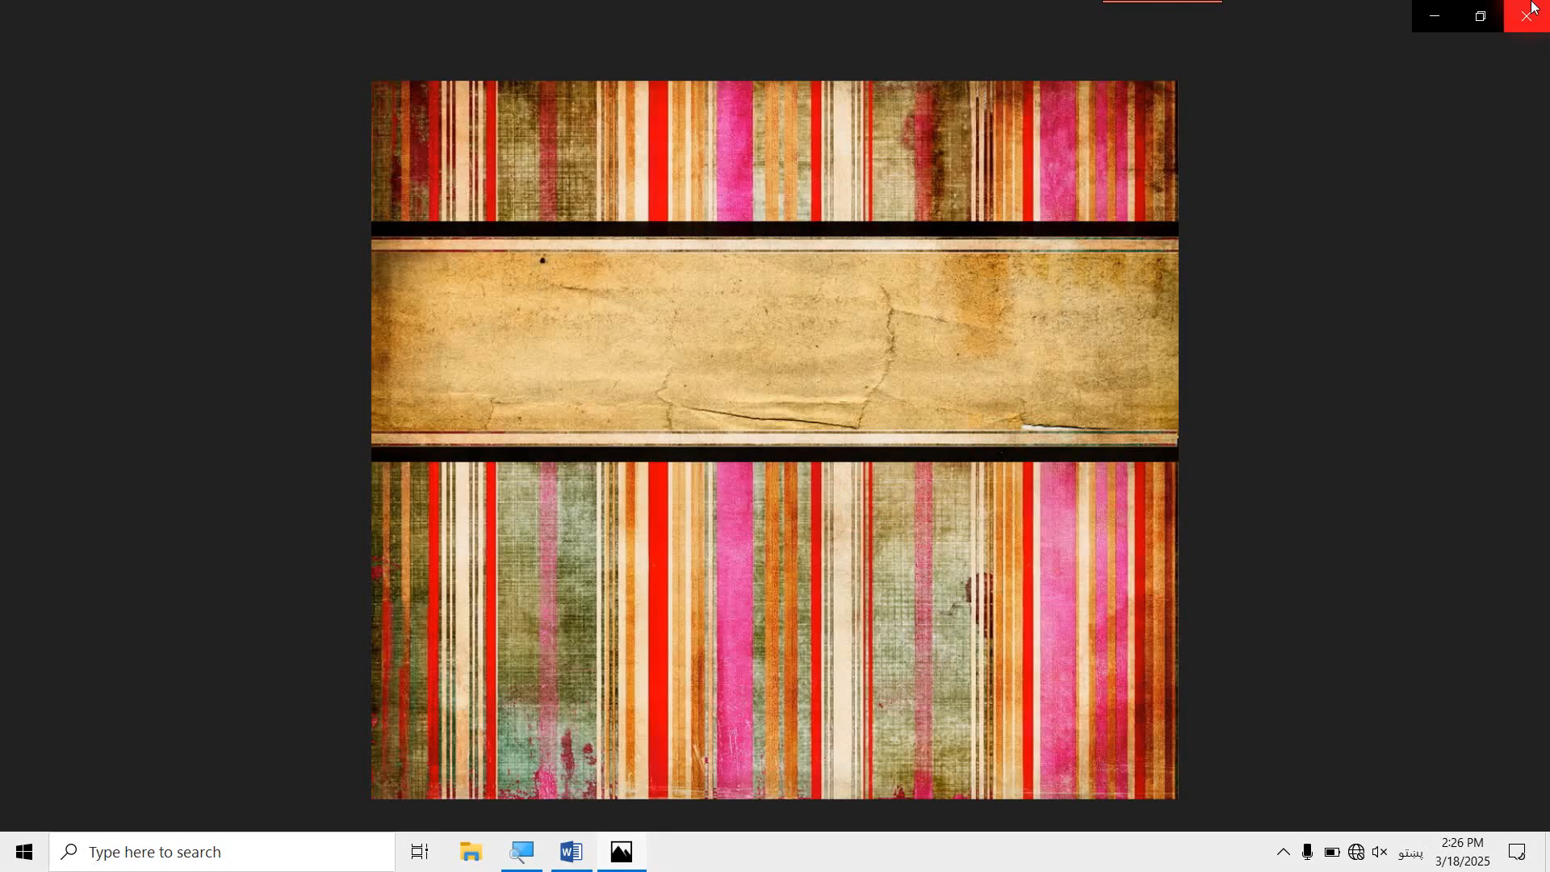
click(1528, 11)
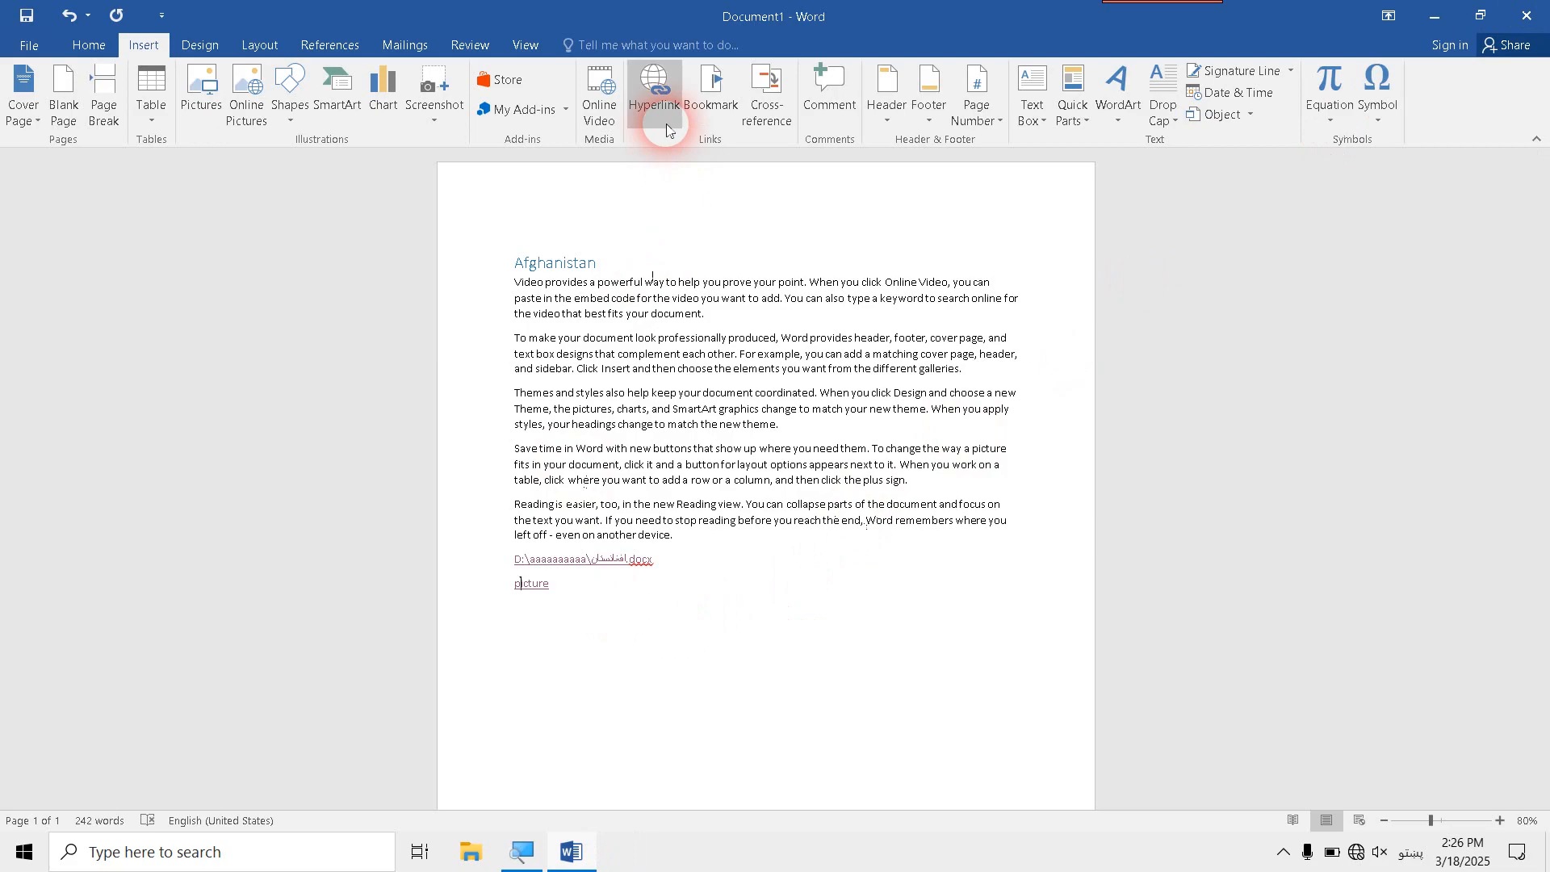
- Open the picture hyperlink for editing, then open and close Microsoft Edge and Google Chrome from the desktop
click(656, 88)
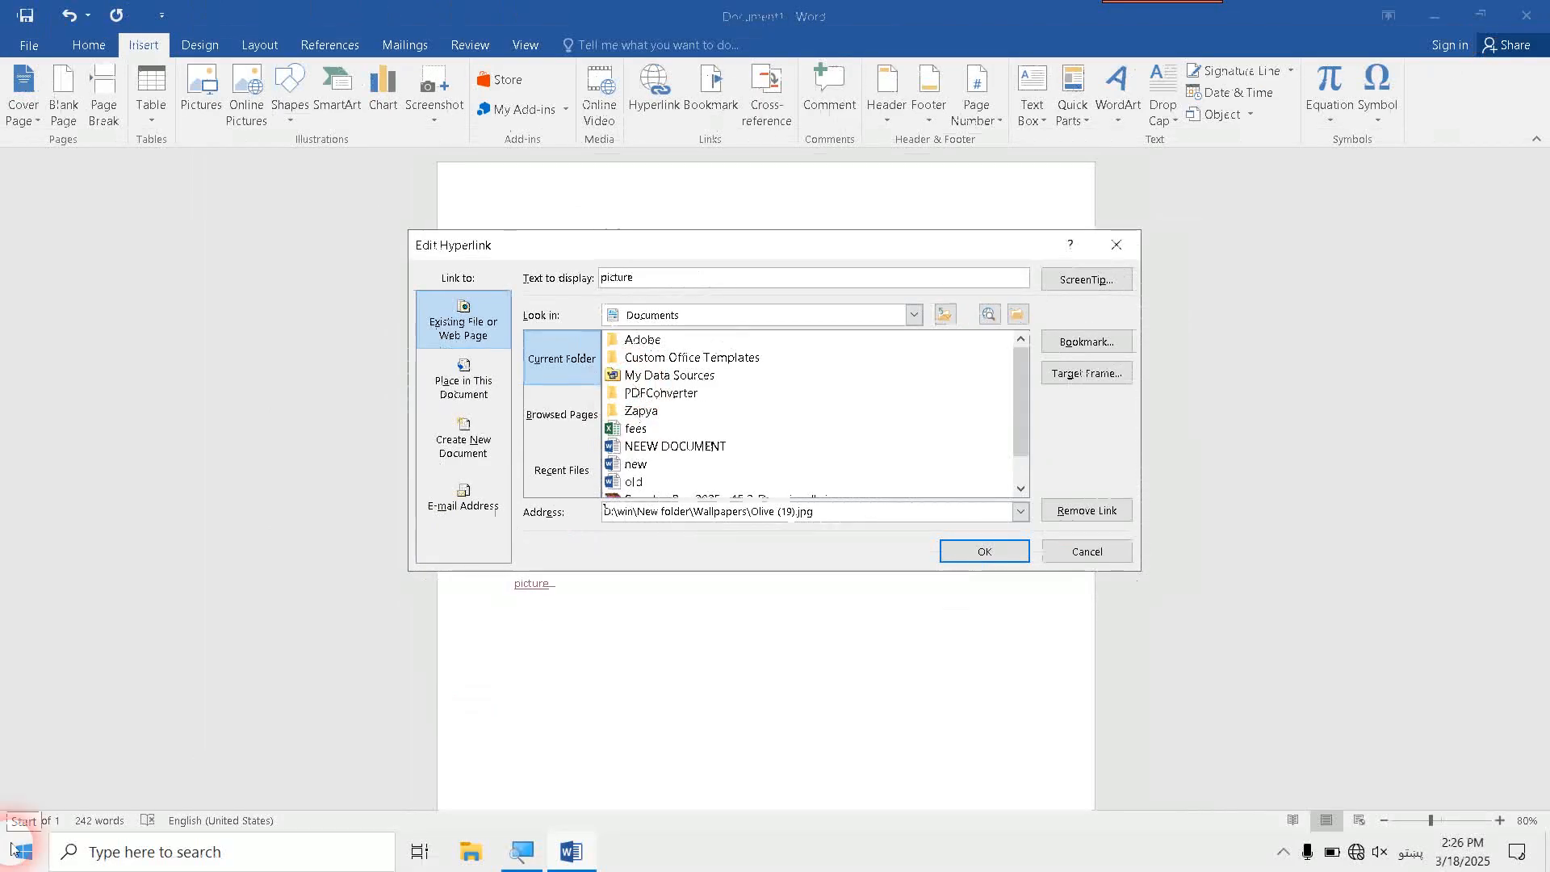
key(super+d)
double_click(24, 758)
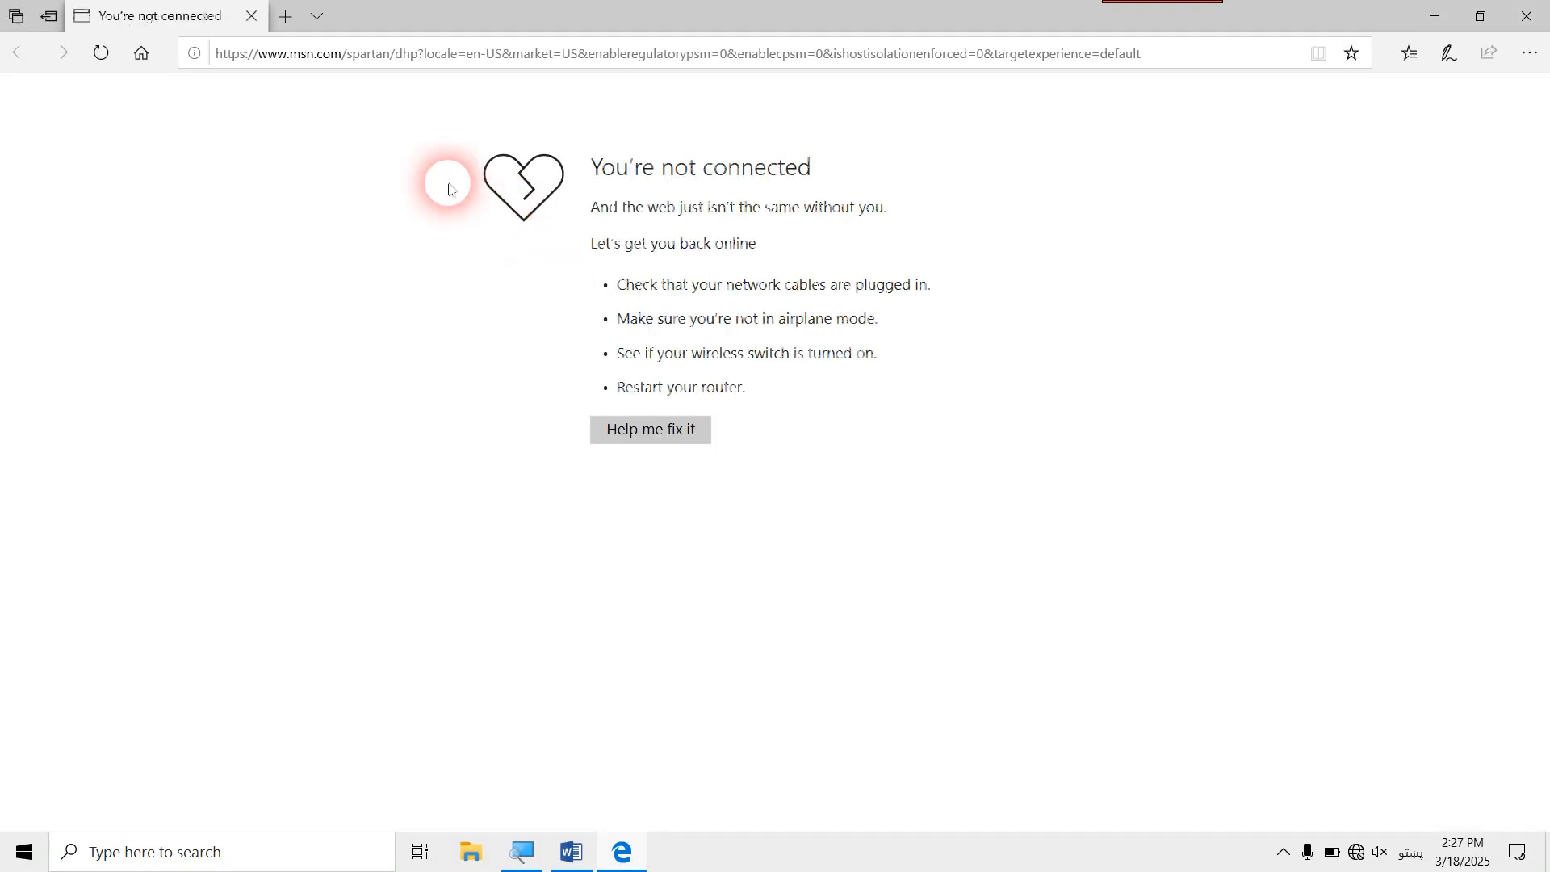
click(251, 16)
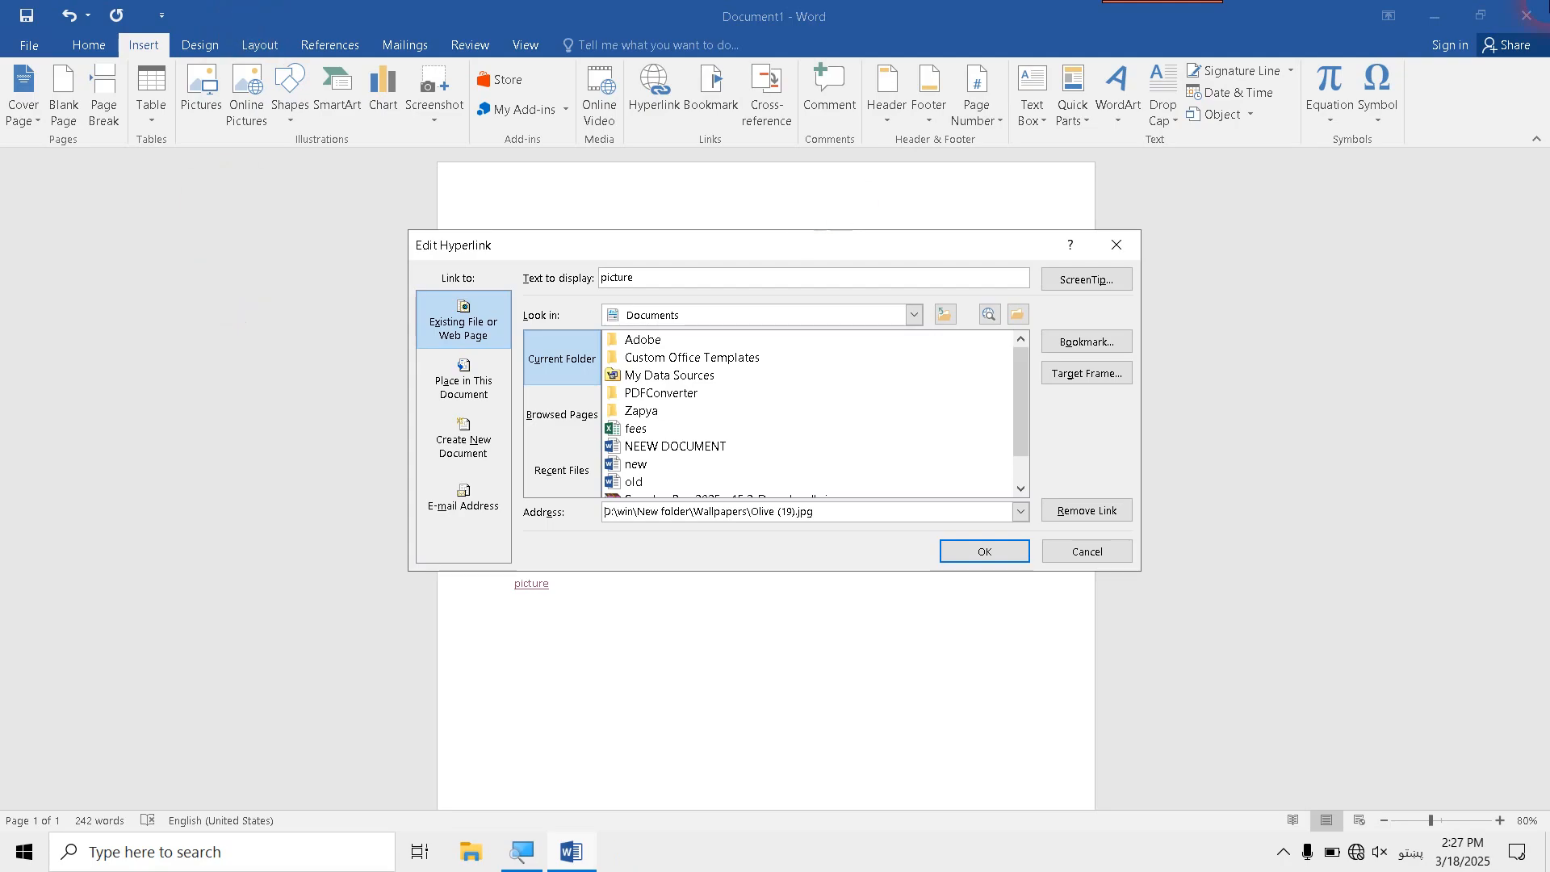
key(super+d)
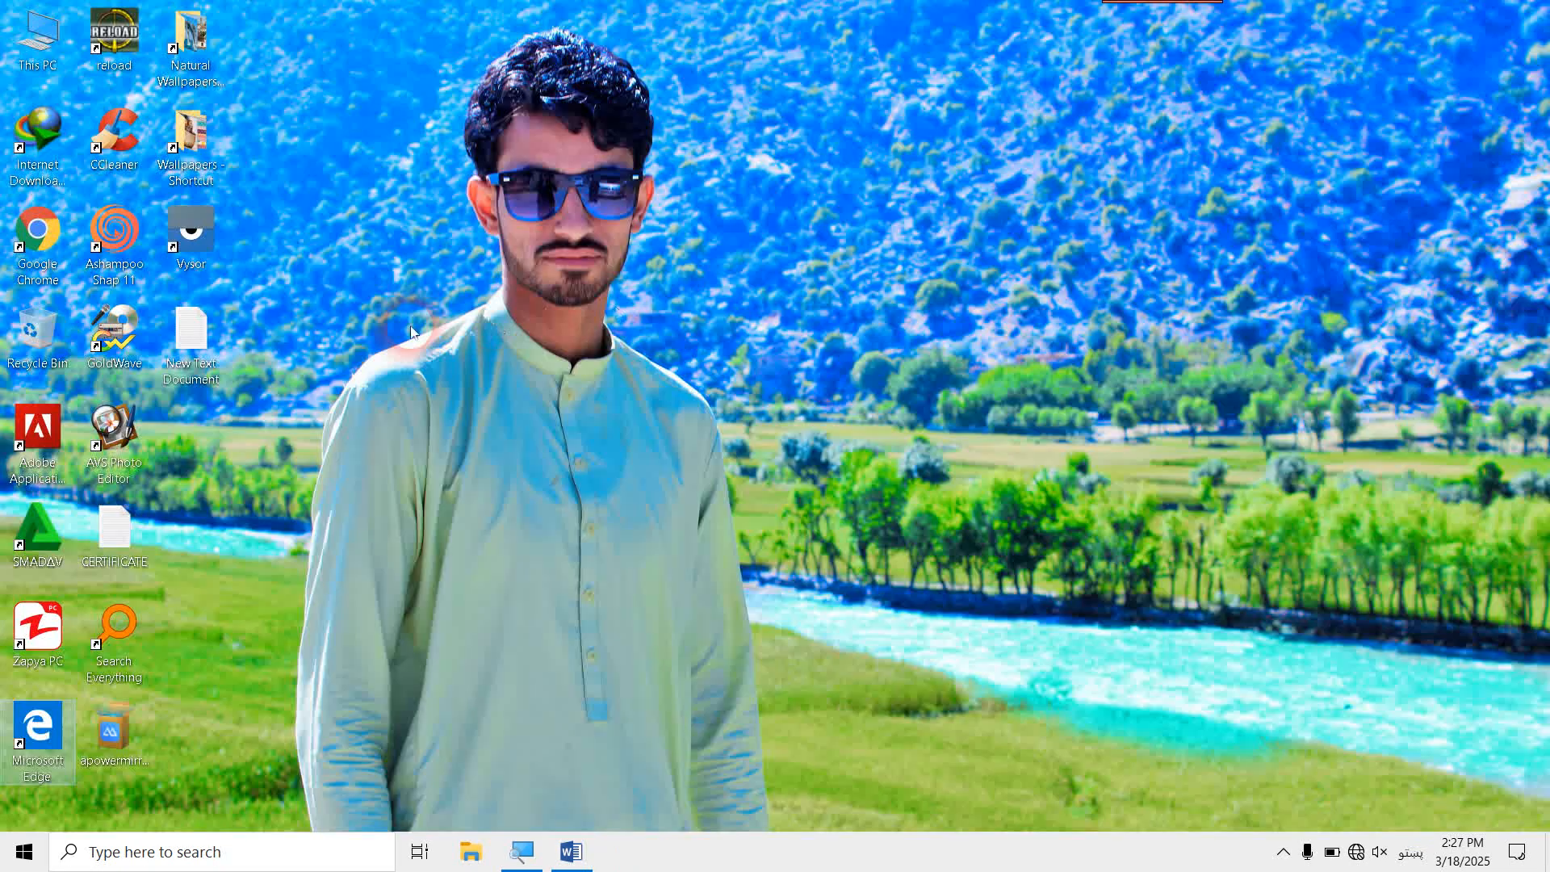
double_click(65, 248)
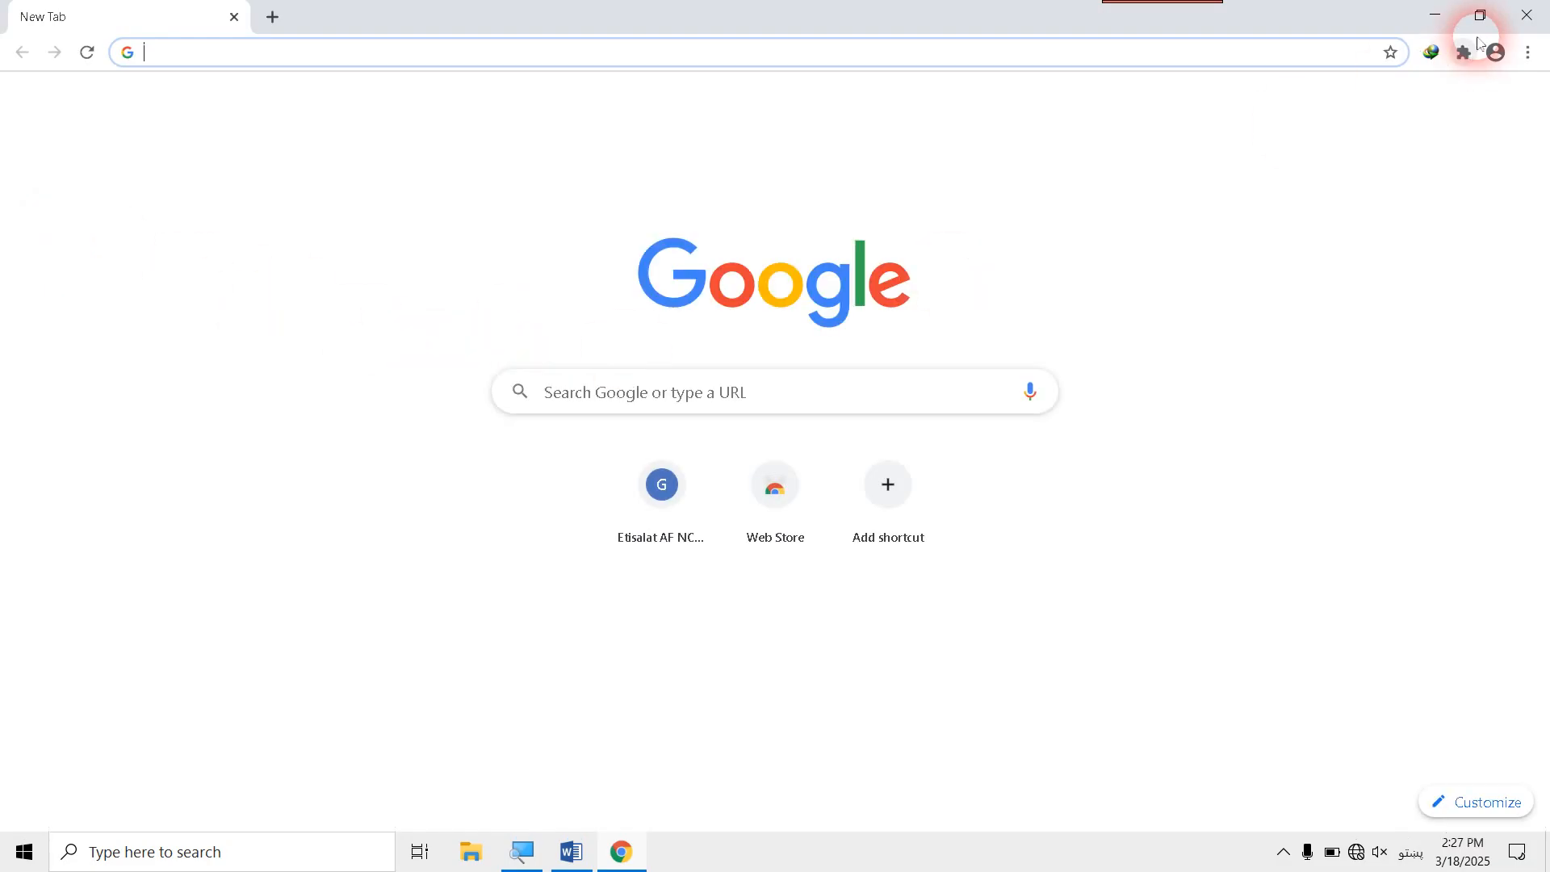
click(1526, 14)
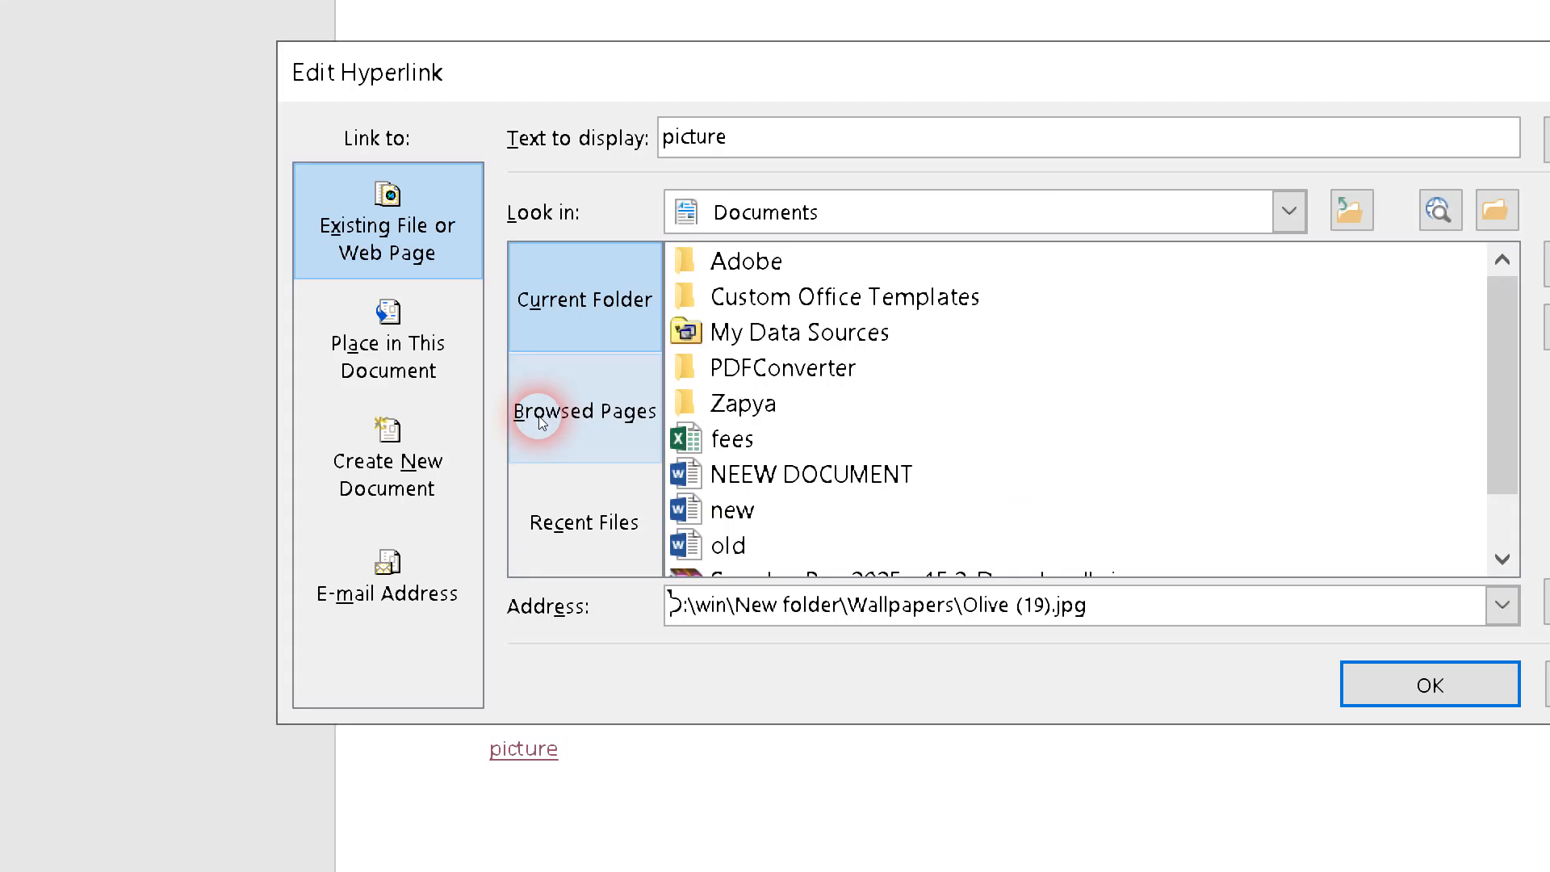
- View the browsed pages available for the picture hyperlink, browse the web for a target, and close the browser and the hyperlink dialog
click(540, 421)
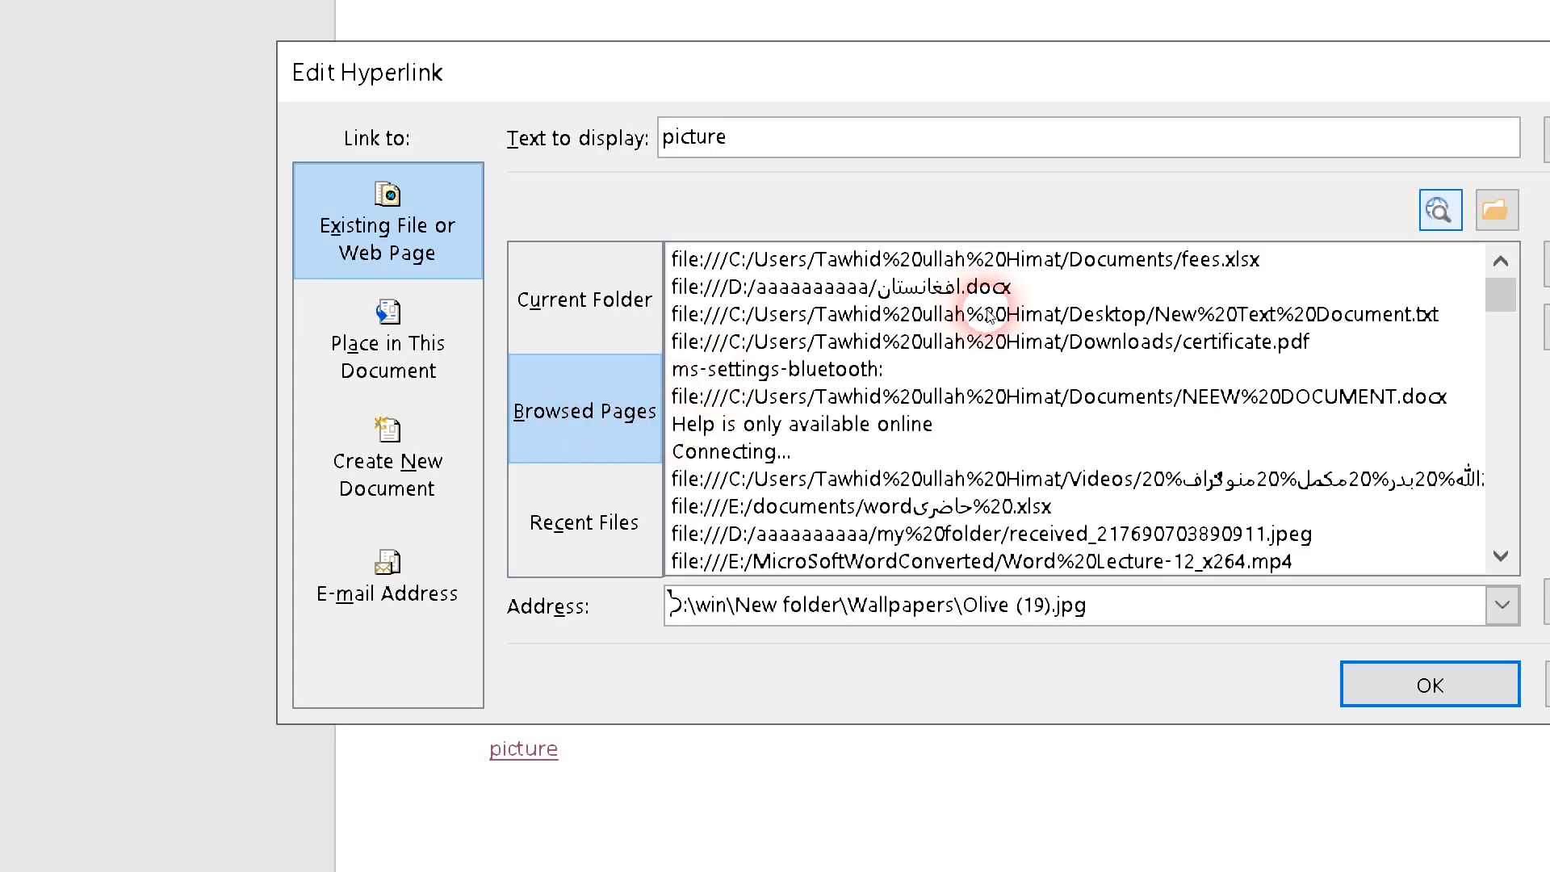
click(1440, 210)
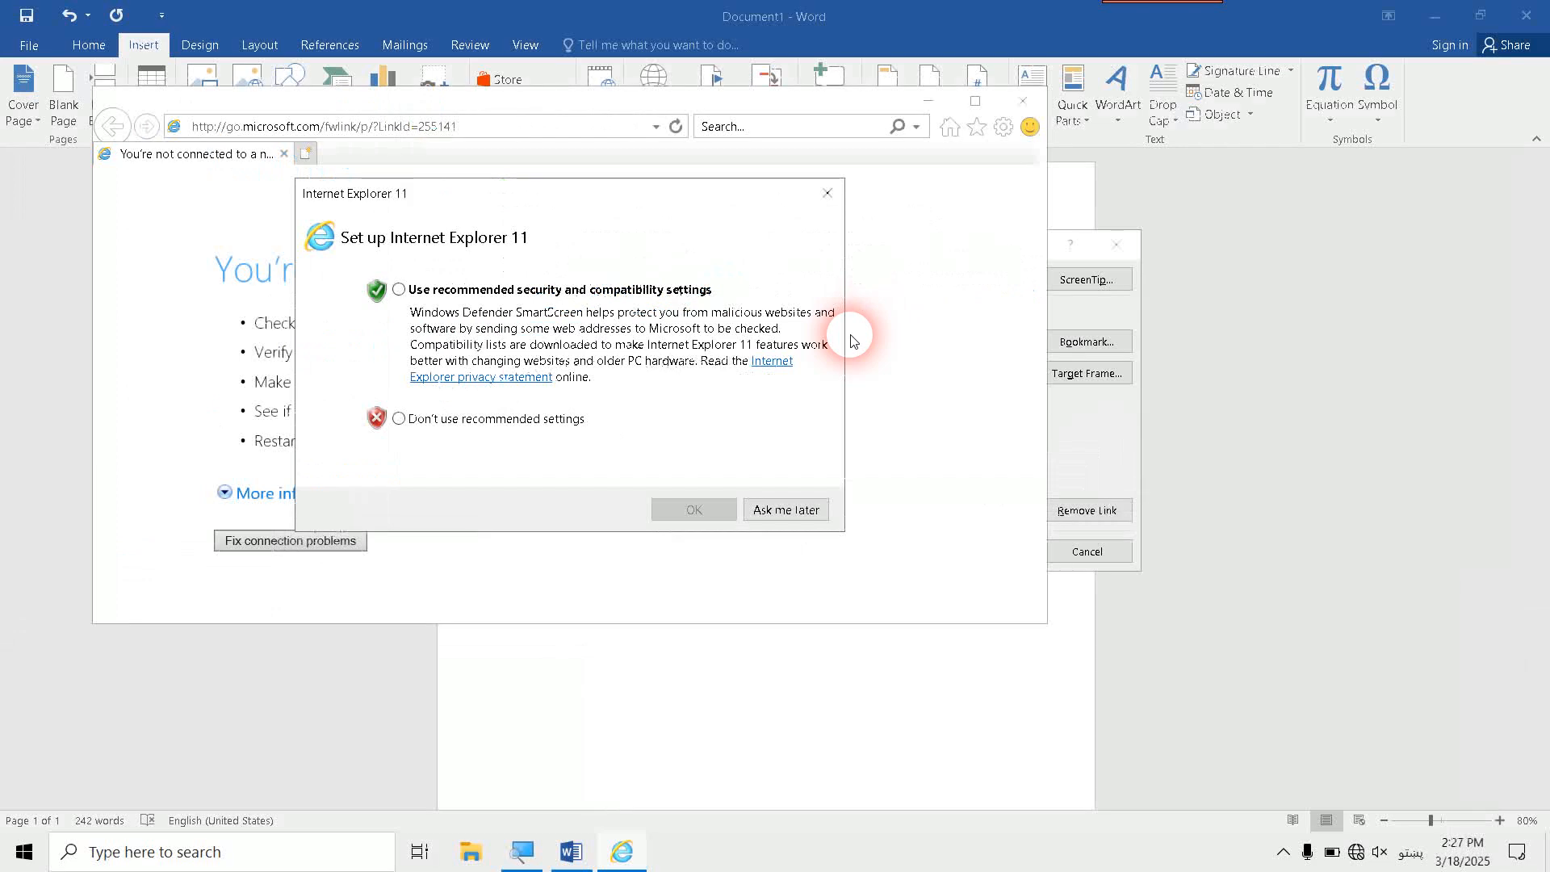
click(811, 507)
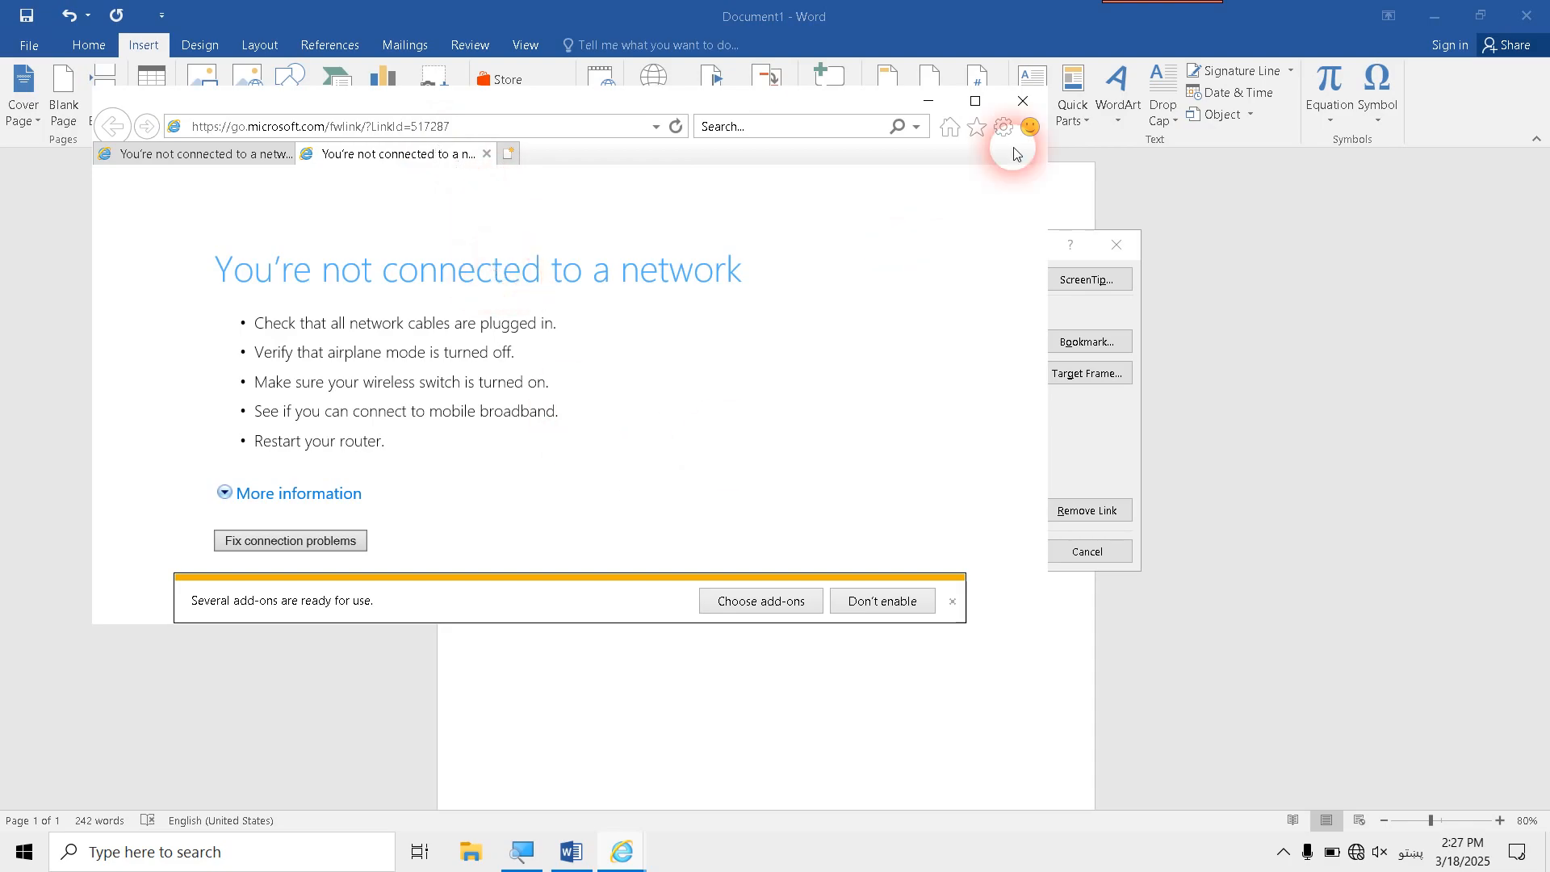
click(1023, 101)
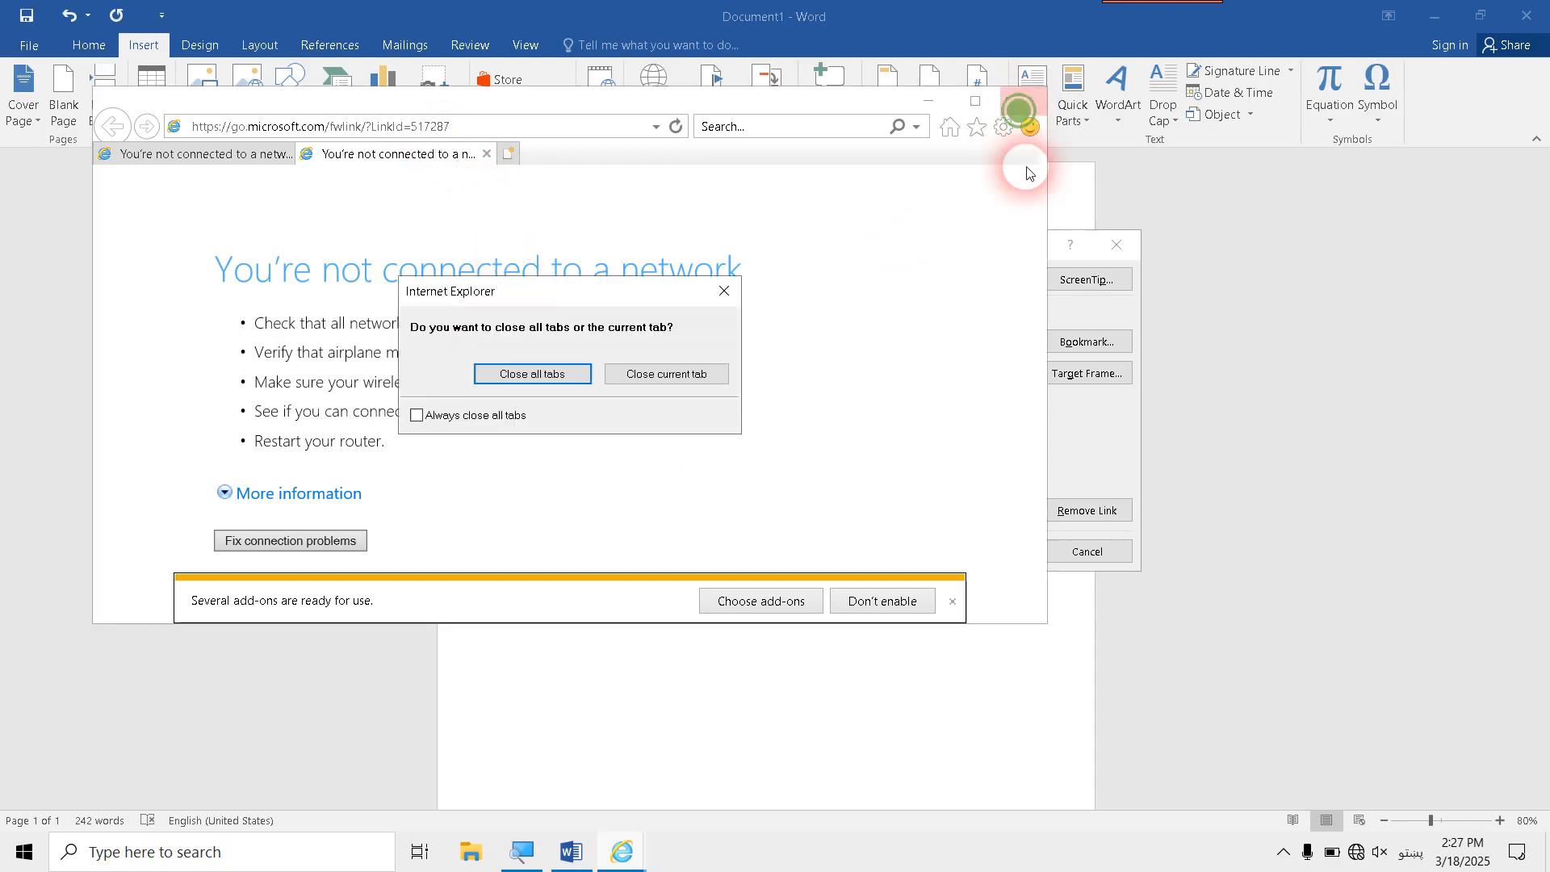
click(579, 376)
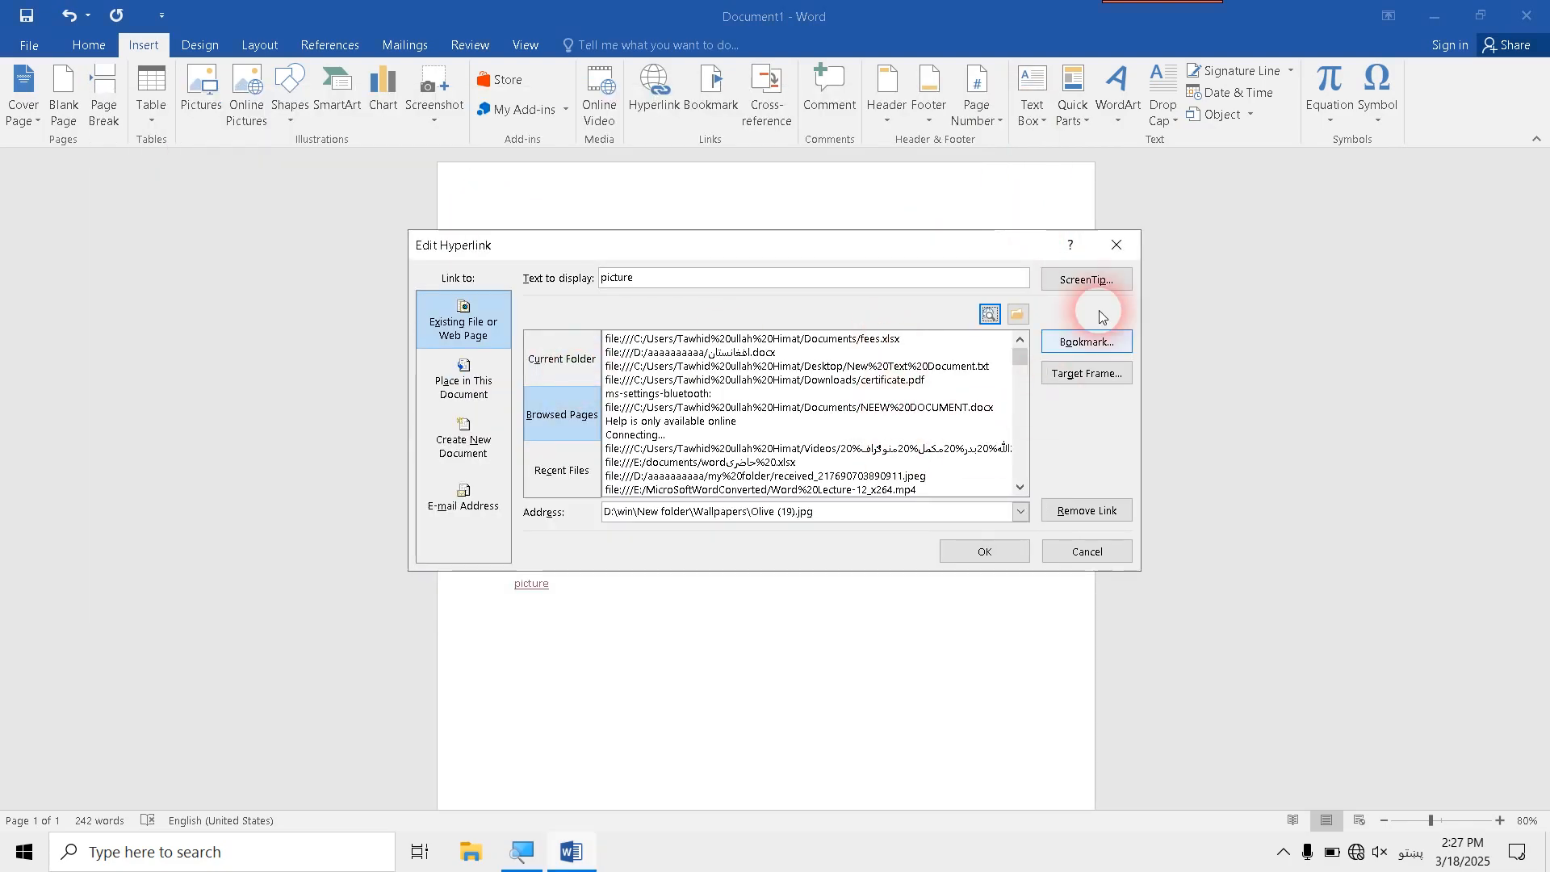
click(1115, 244)
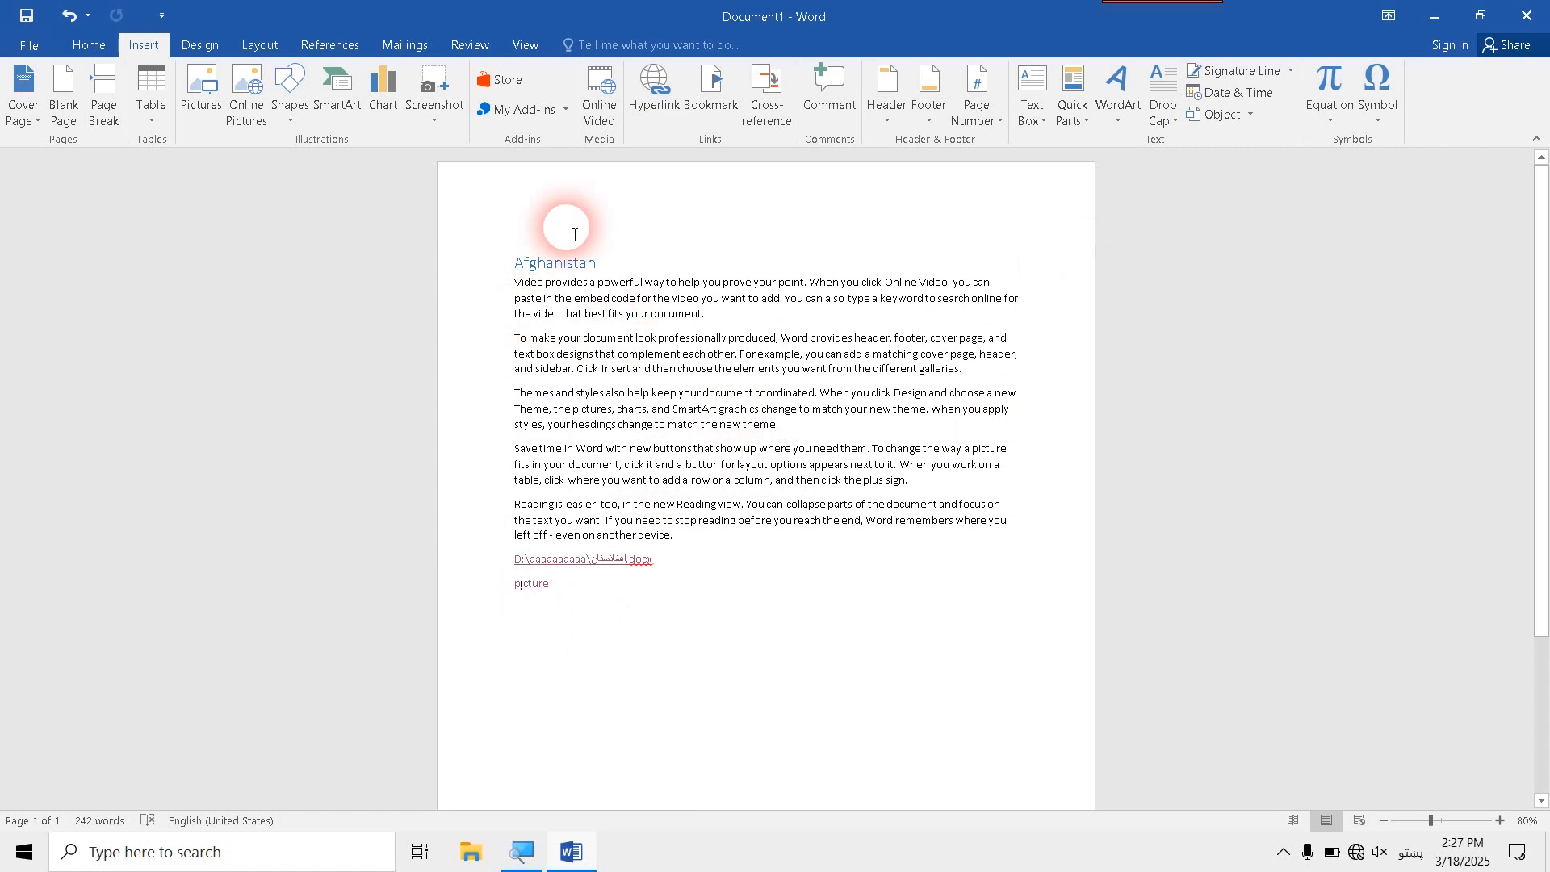
- Try the recent files word حاضری.xlsx and افغانستان.docx as the picture hyperlink's target, view the places in this document, and discard the edit
click(644, 117)
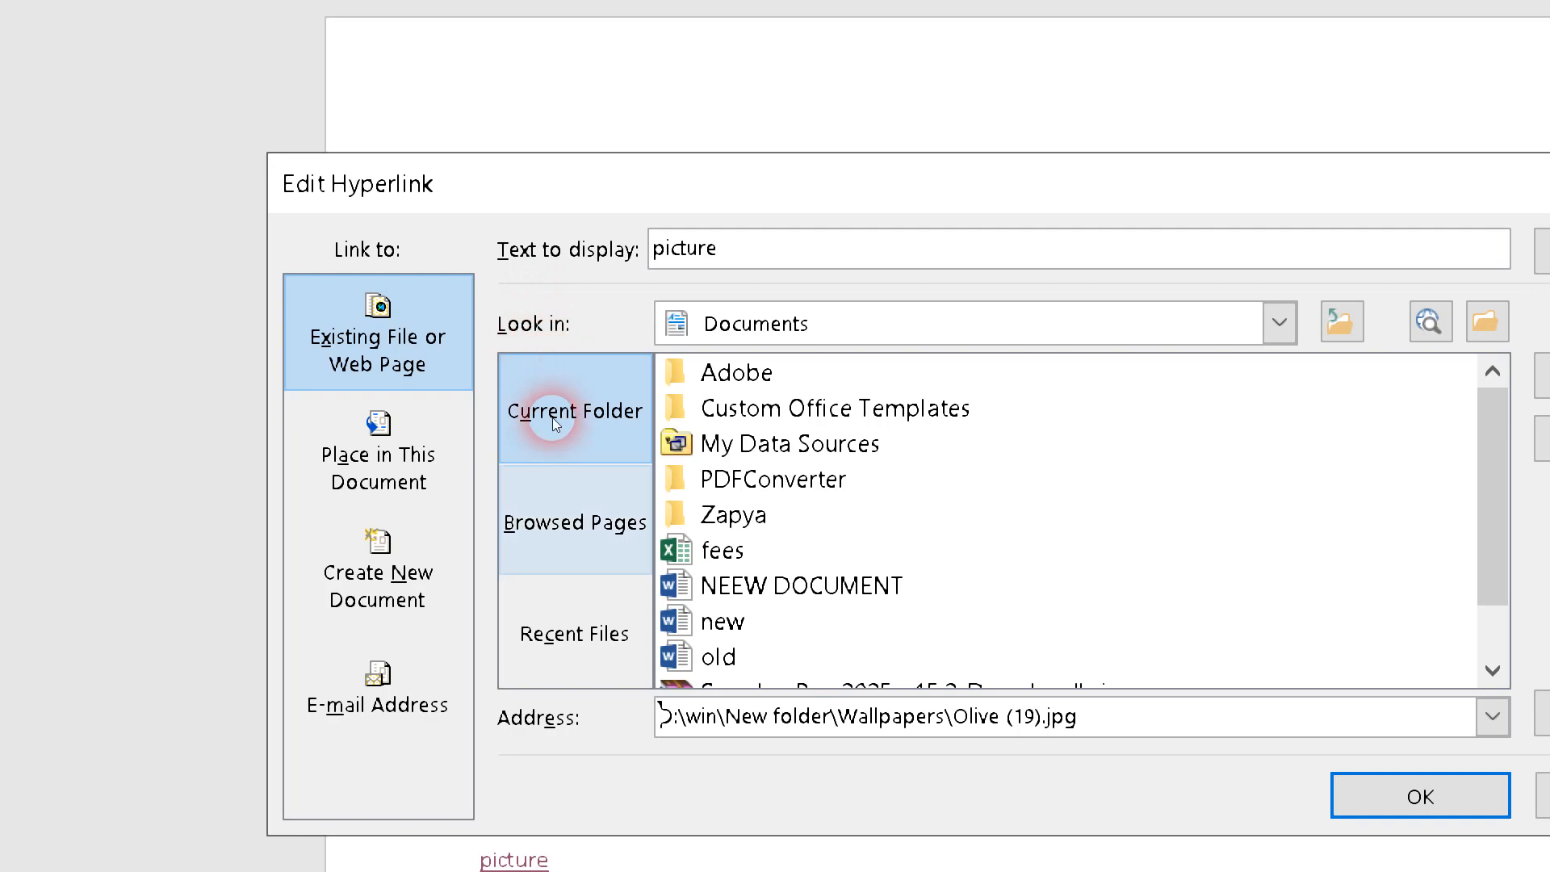
click(574, 631)
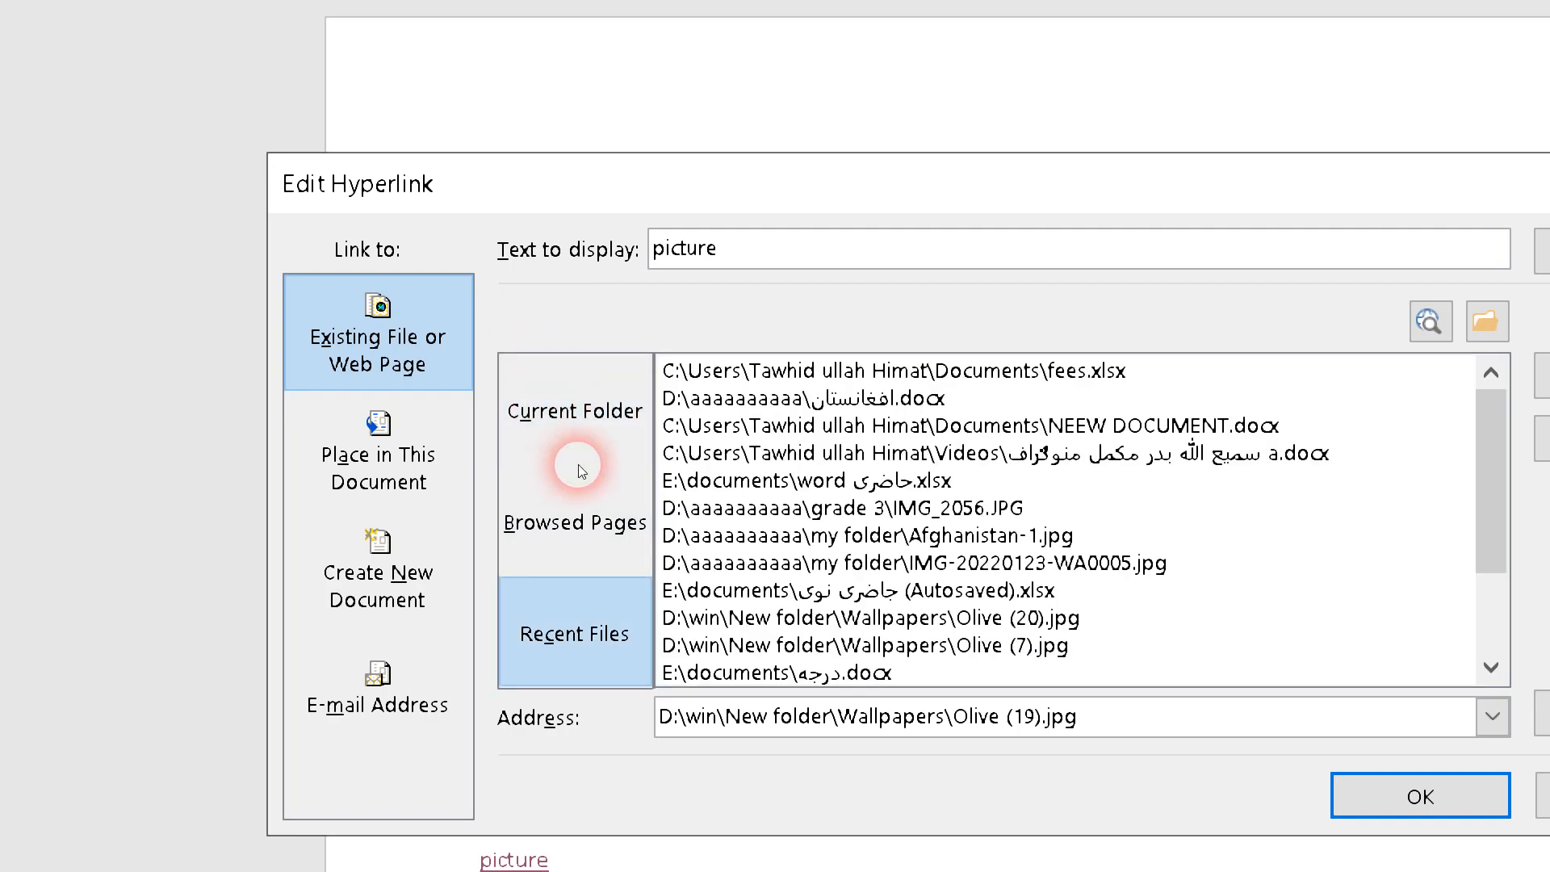
click(715, 480)
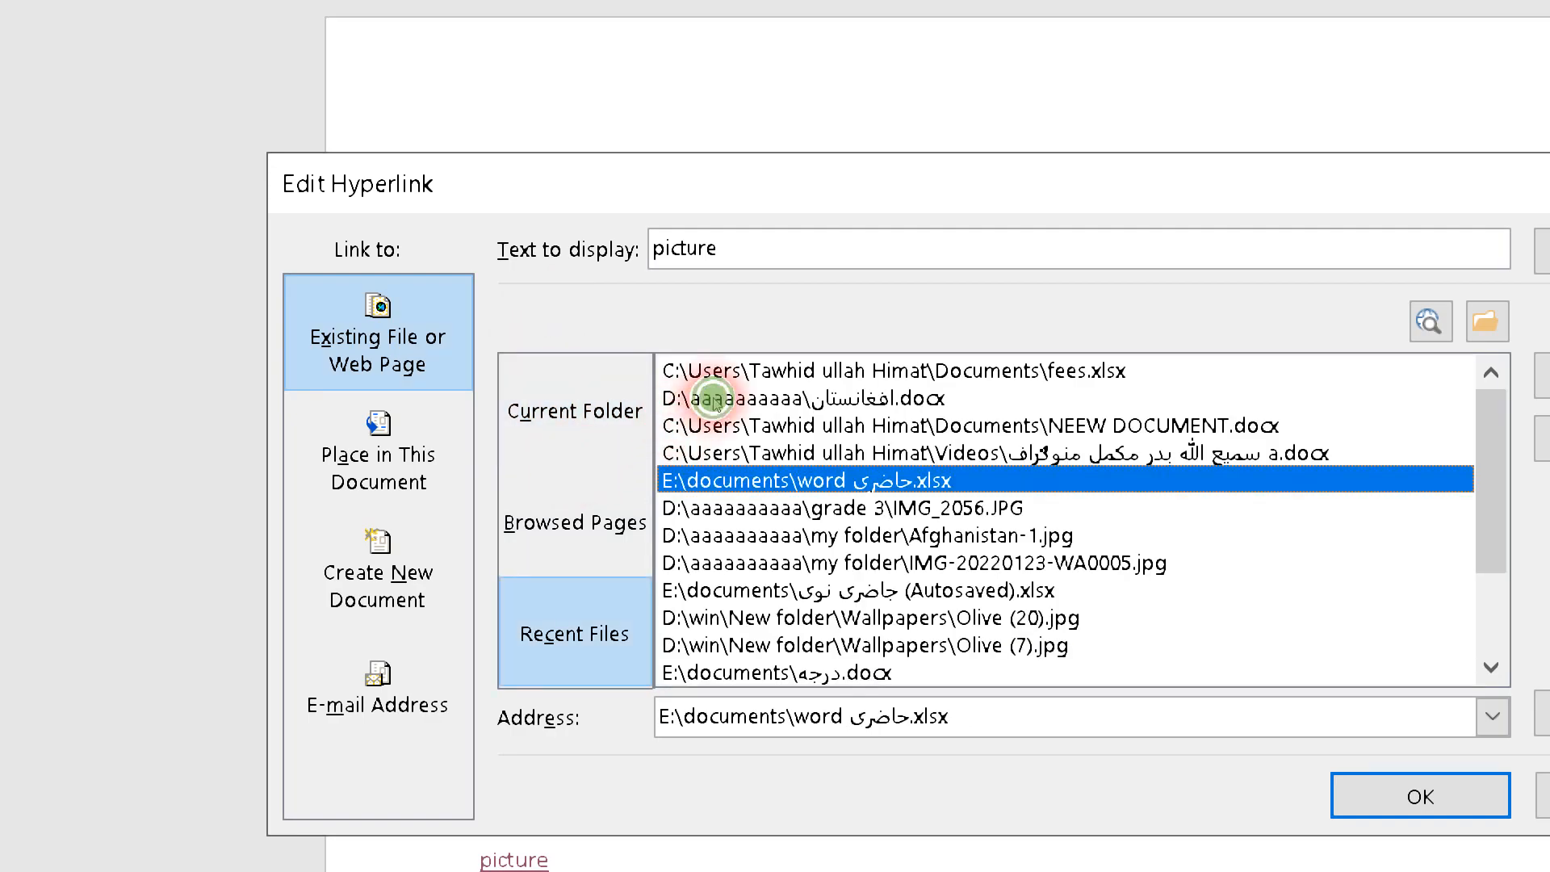
click(704, 398)
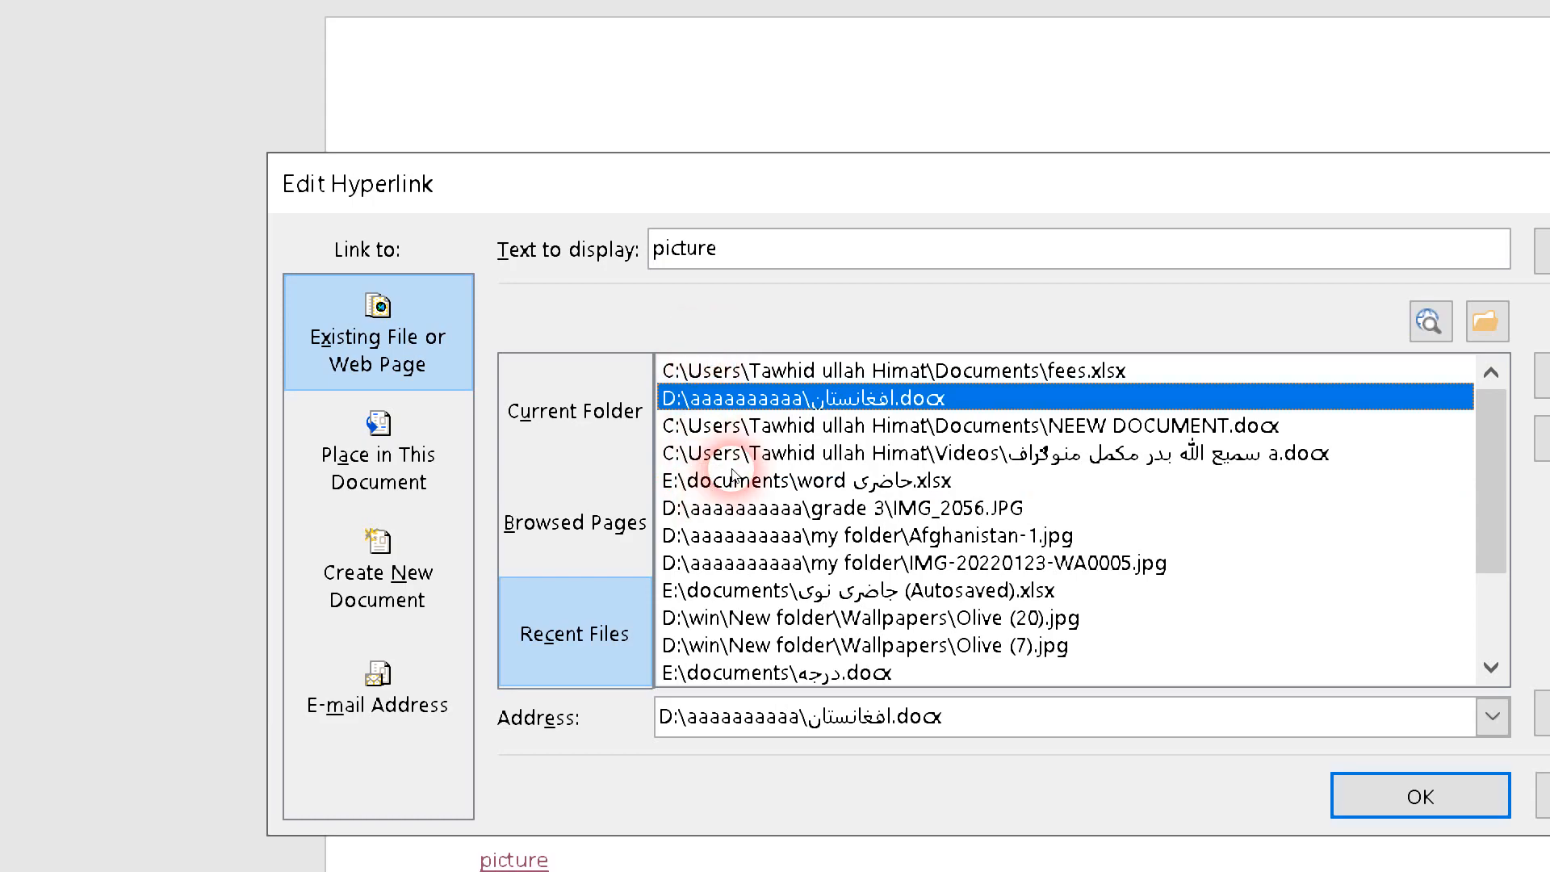
key(alt+a)
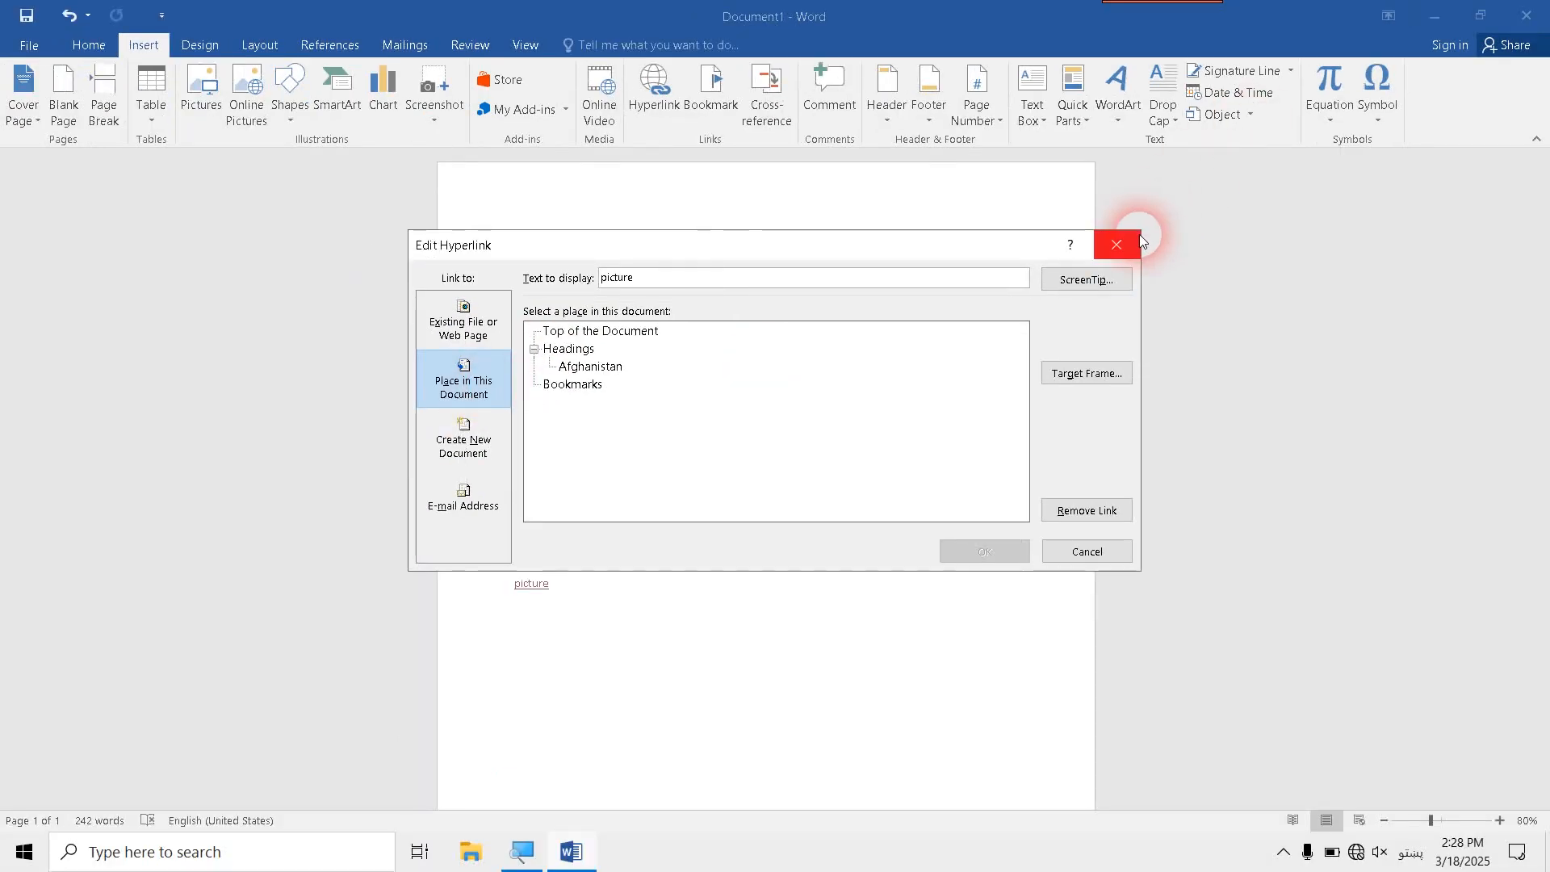
click(1136, 241)
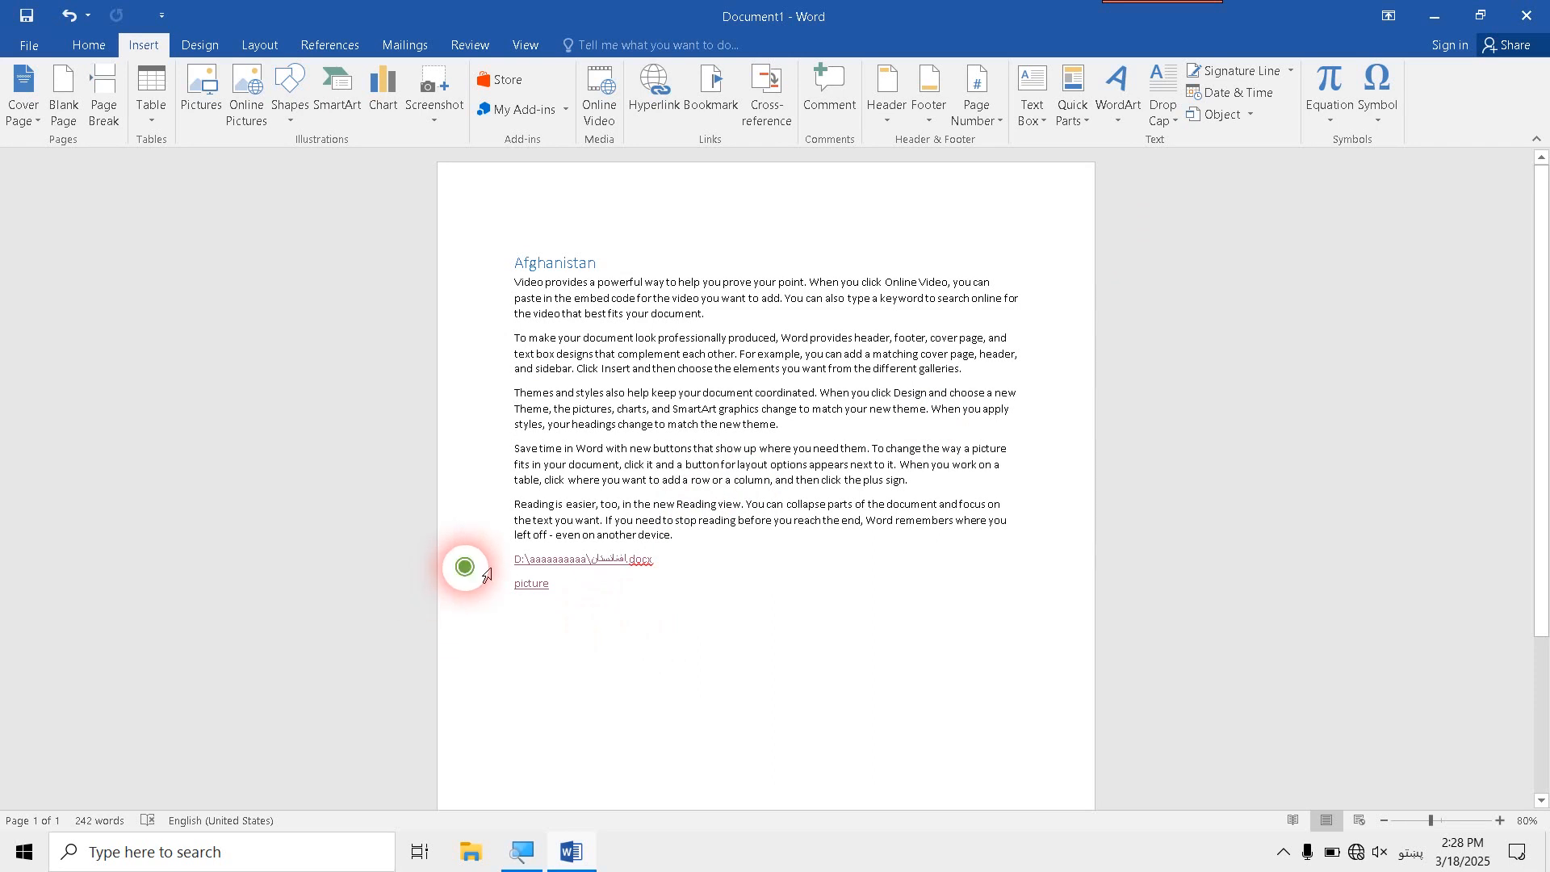
- Delete the two hyperlink lines, the افغانستان.docx path and picture, below the last paragraph
click(480, 593)
key(Delete)
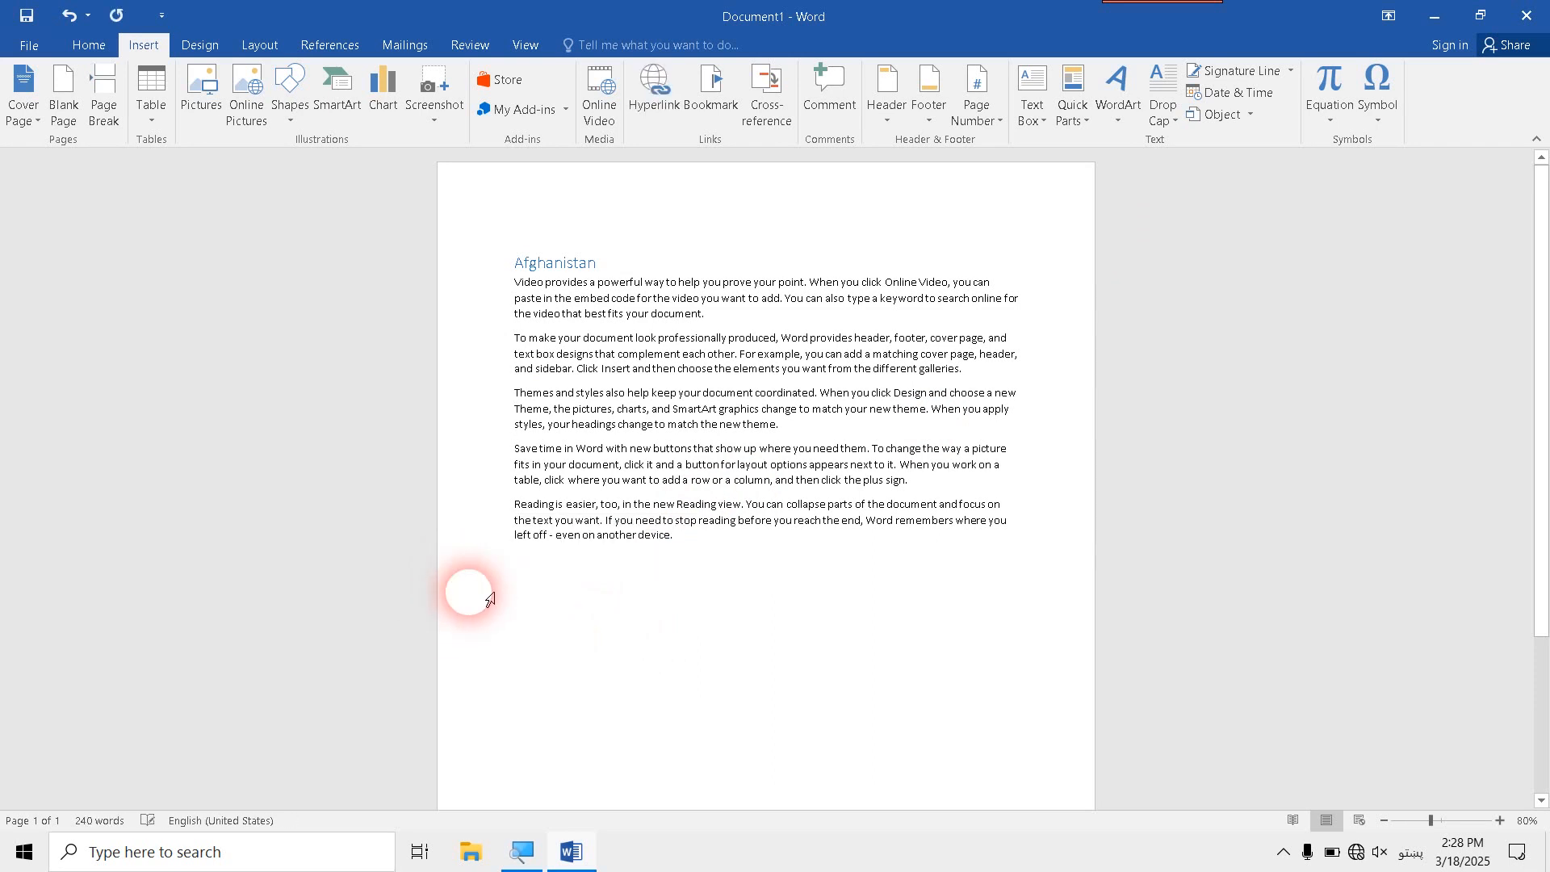
key(Return)
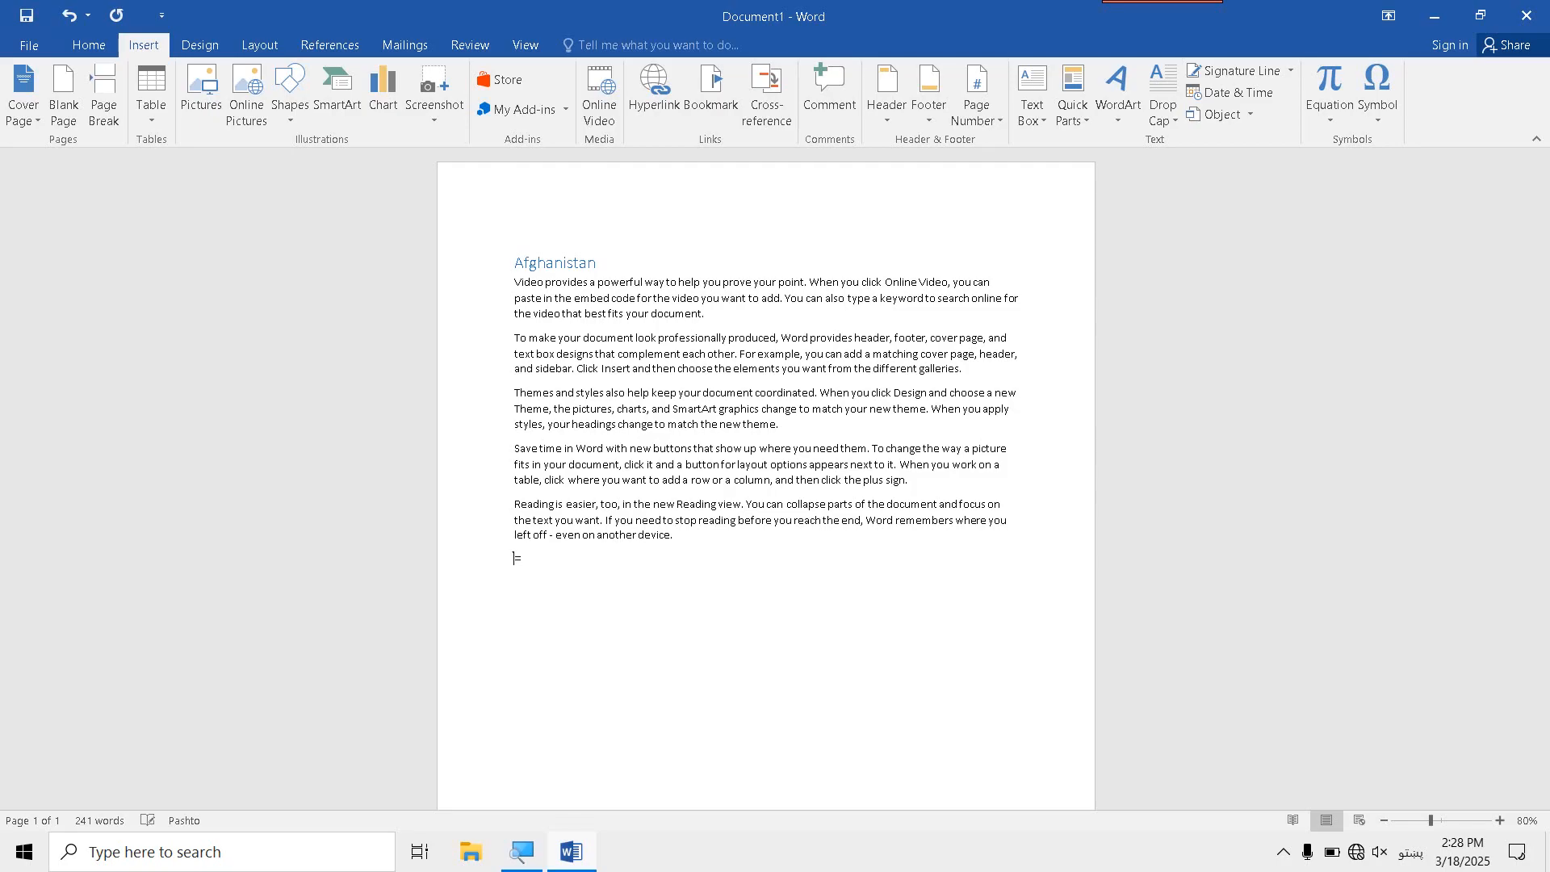
- Switch the typing language to English and generate sample paragraphs below the existing text with =Rand(99)
key(alt+shift)
text(Rand(99))
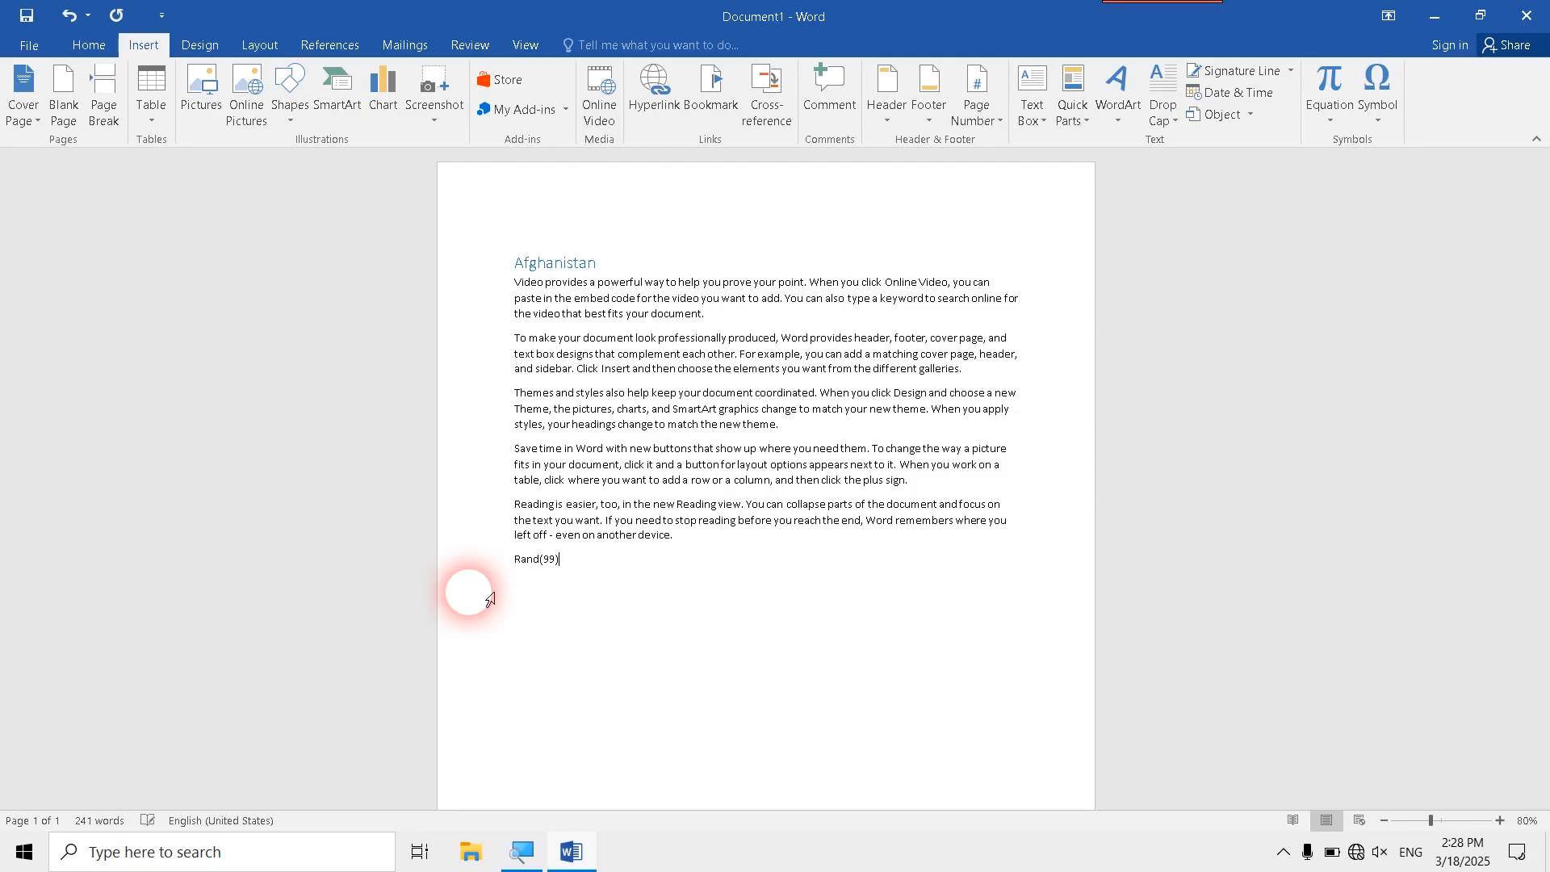
key(Return)
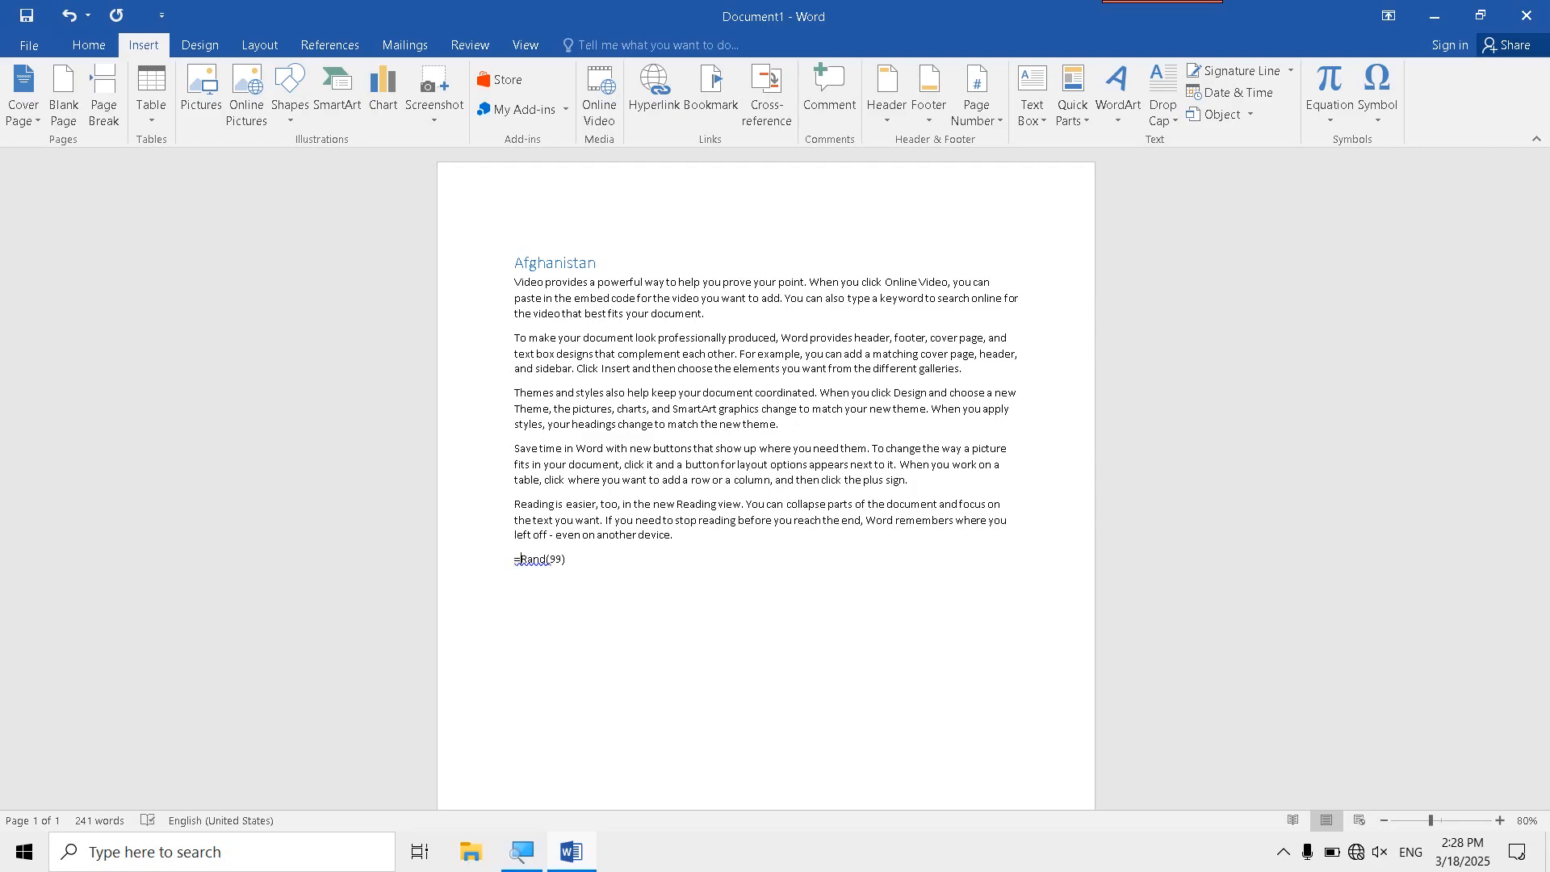
key(Return)
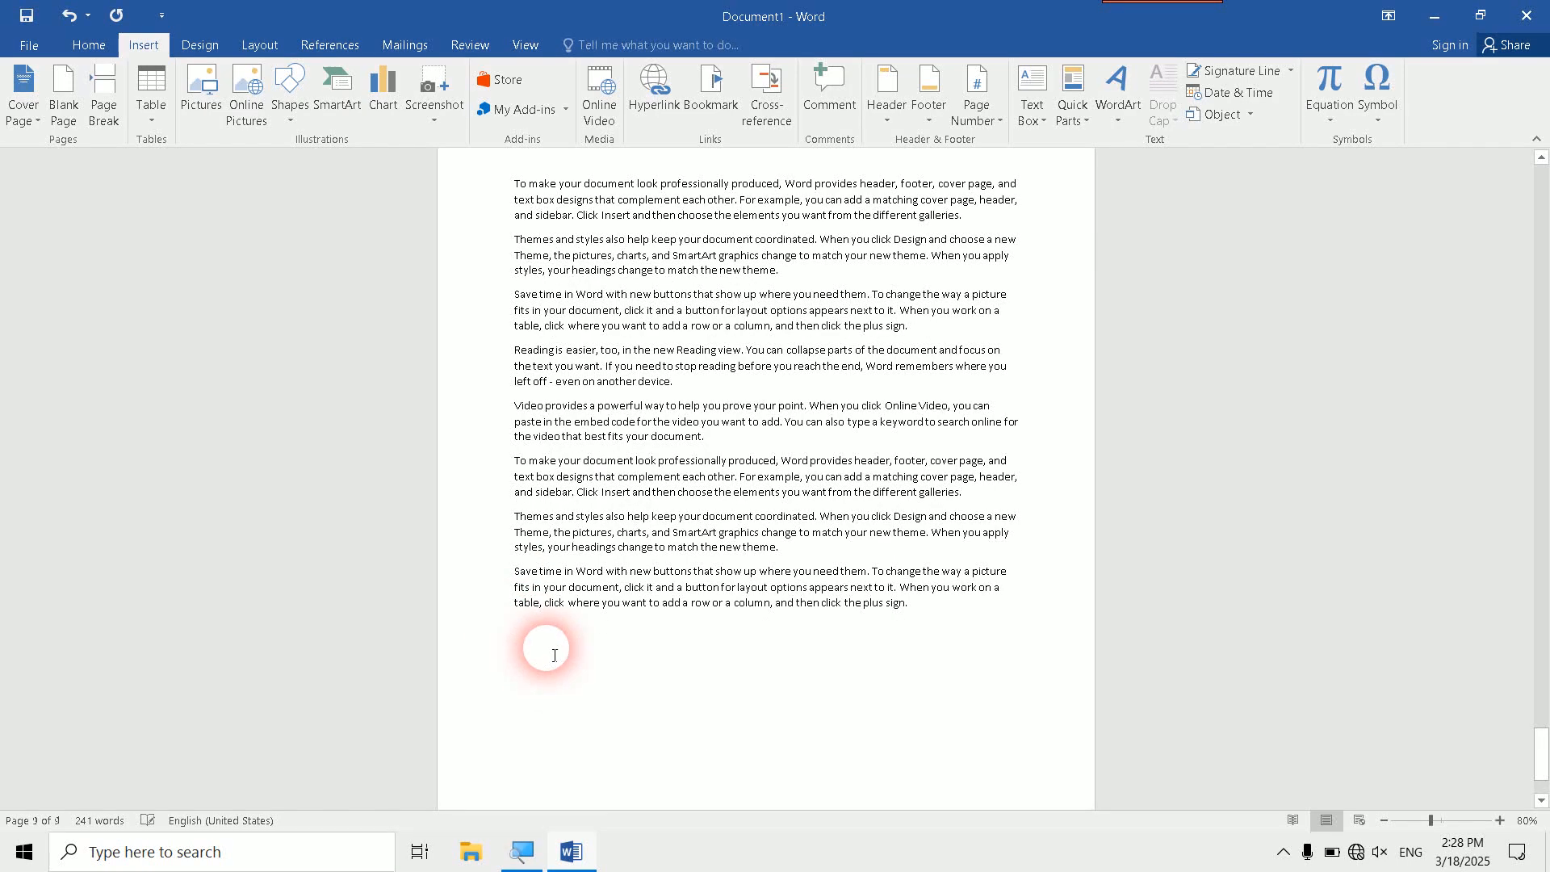
- Look through the lengthened document from the Afghanistan heading on the first page down to the empty last line
scroll(484, 363, up, 15)
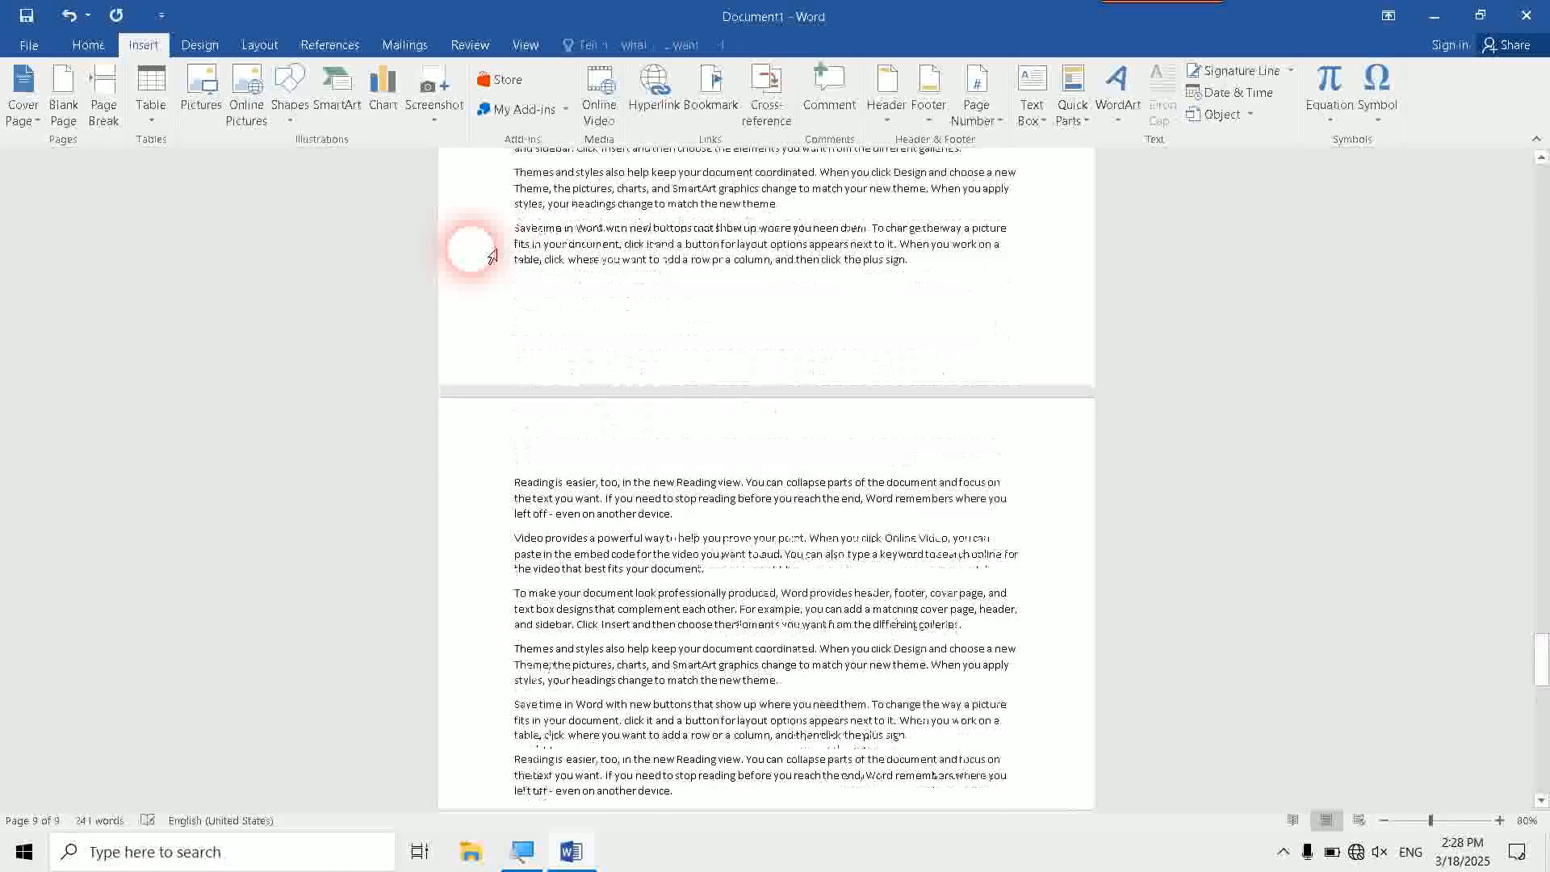
key(ctrl+Home)
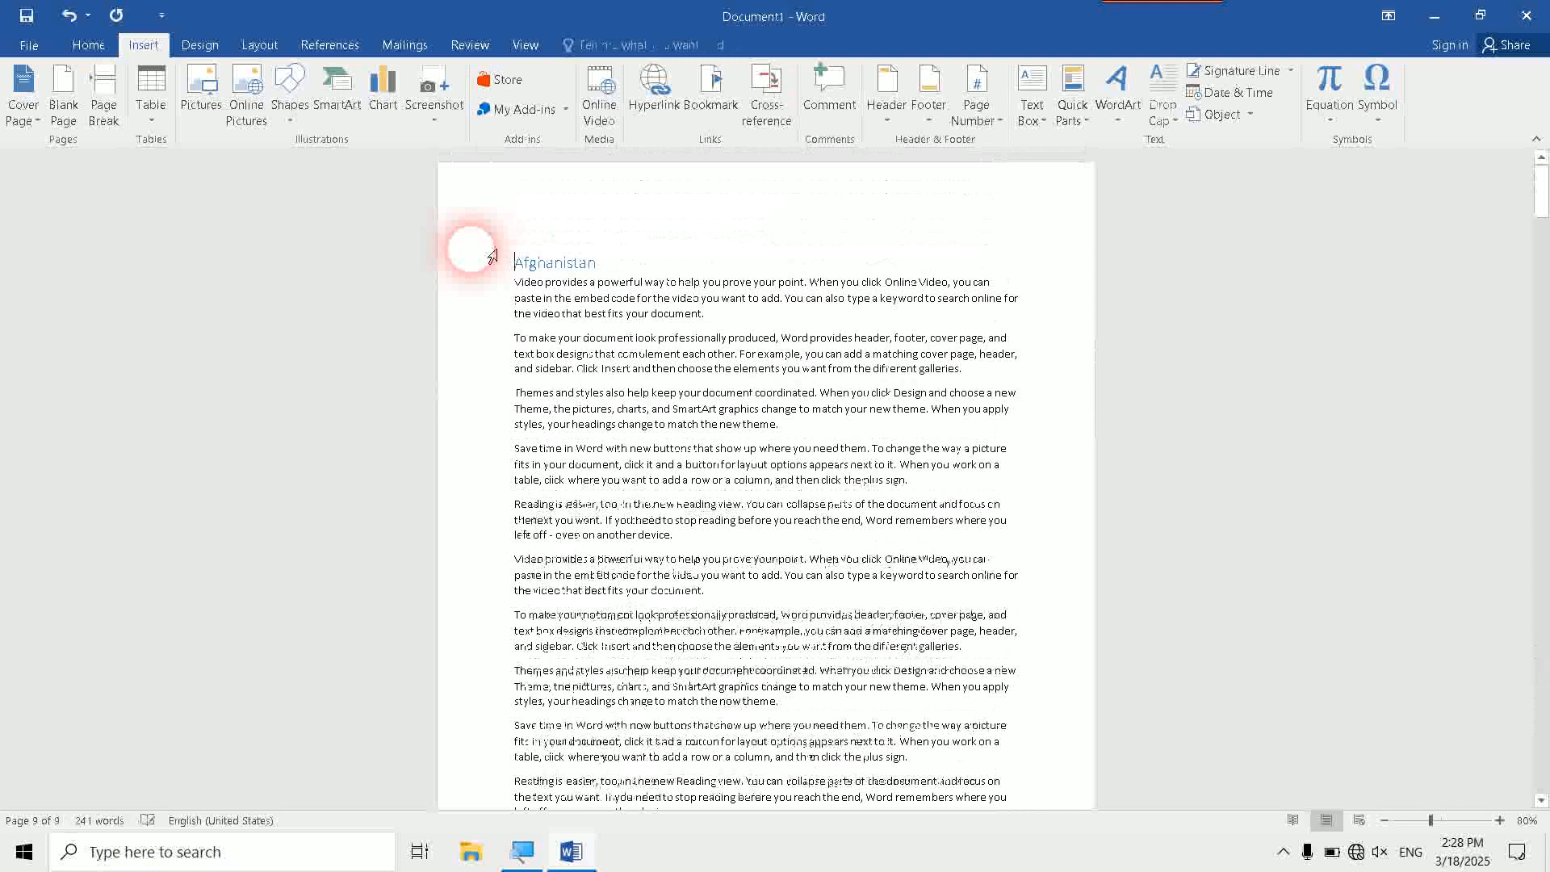
click(557, 262)
double_click(559, 264)
scroll(561, 266, down, 20)
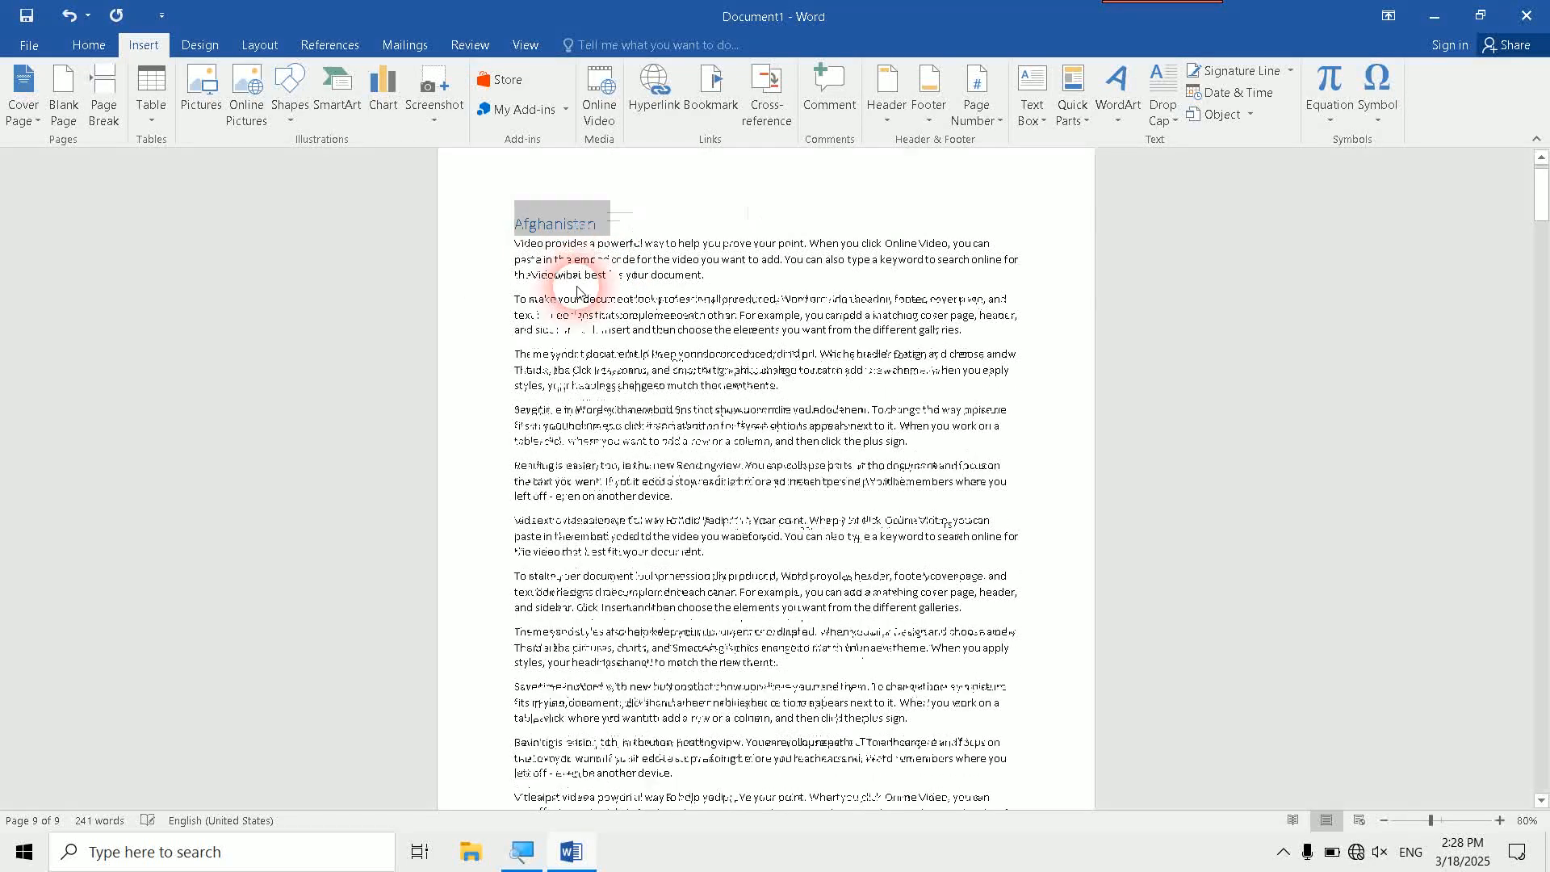
click(616, 579)
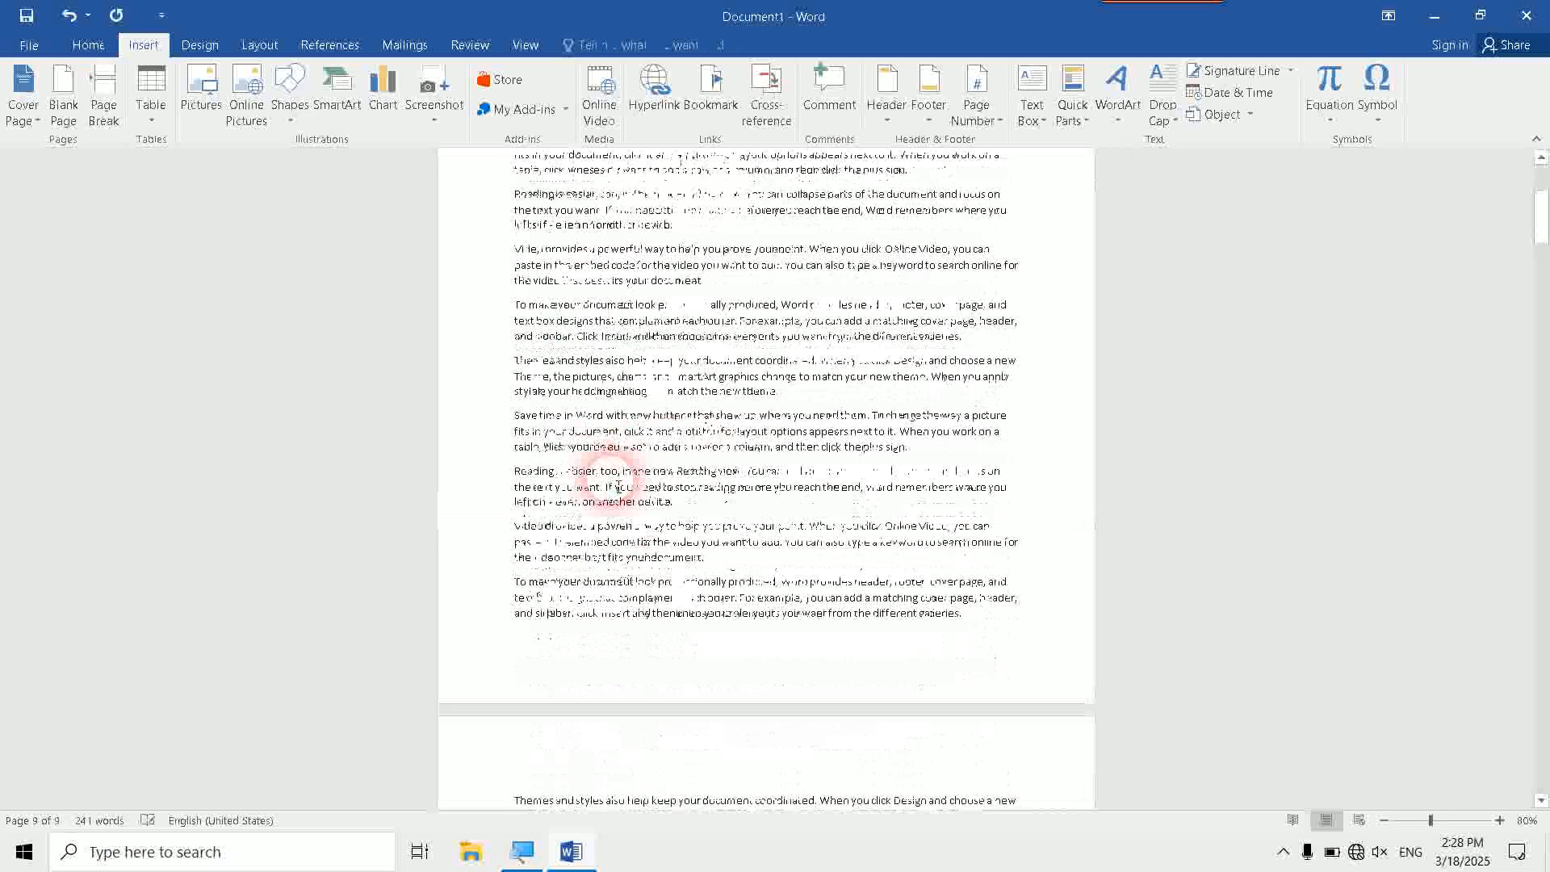
scroll(618, 487, down, 20)
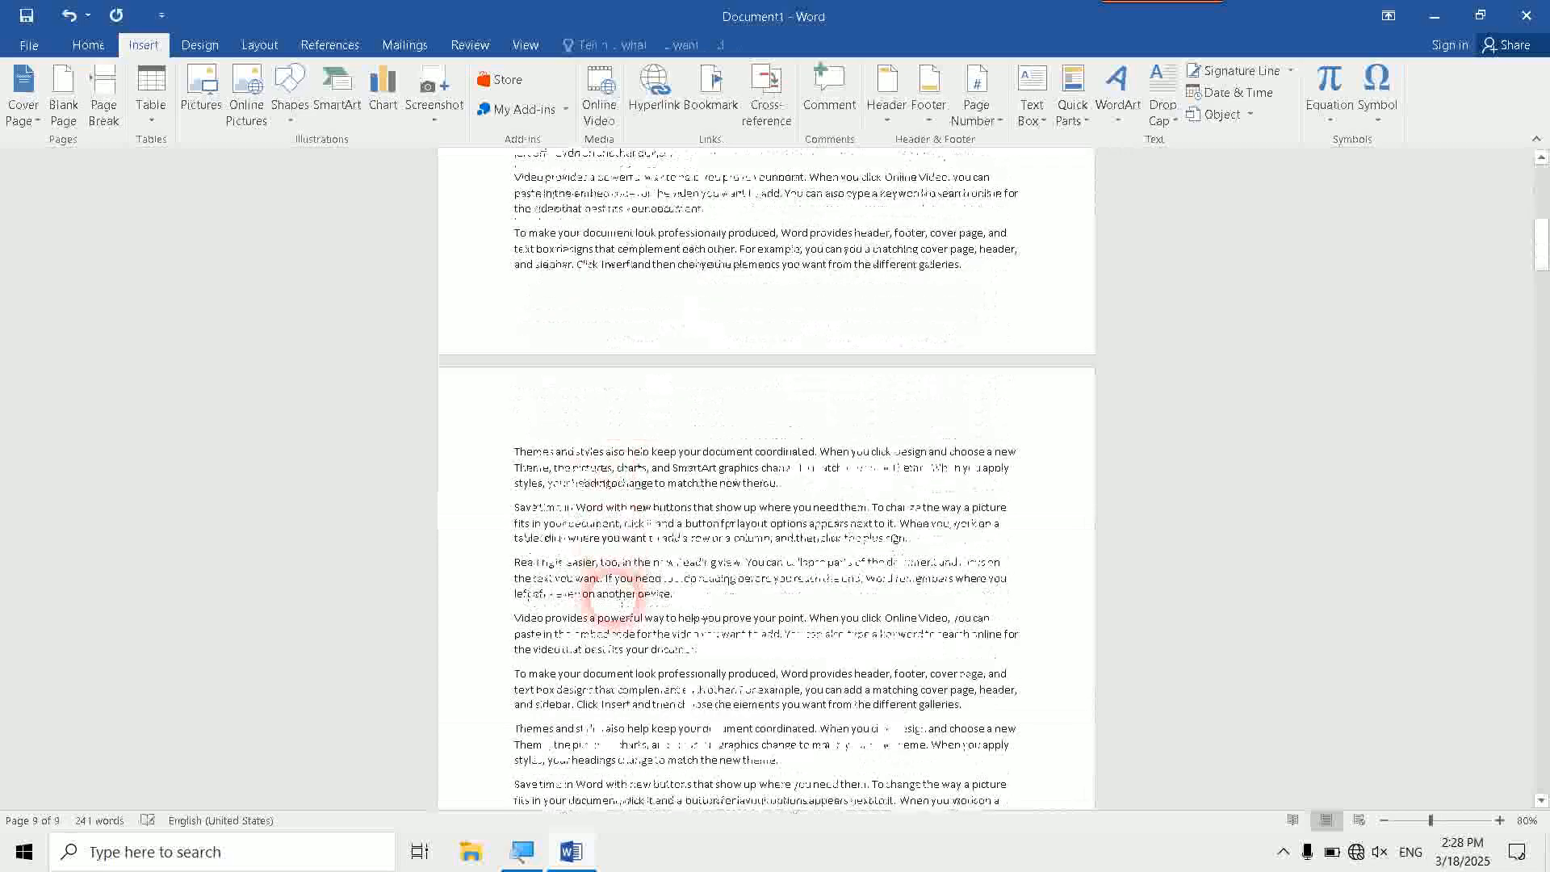
scroll(633, 582, down, 10)
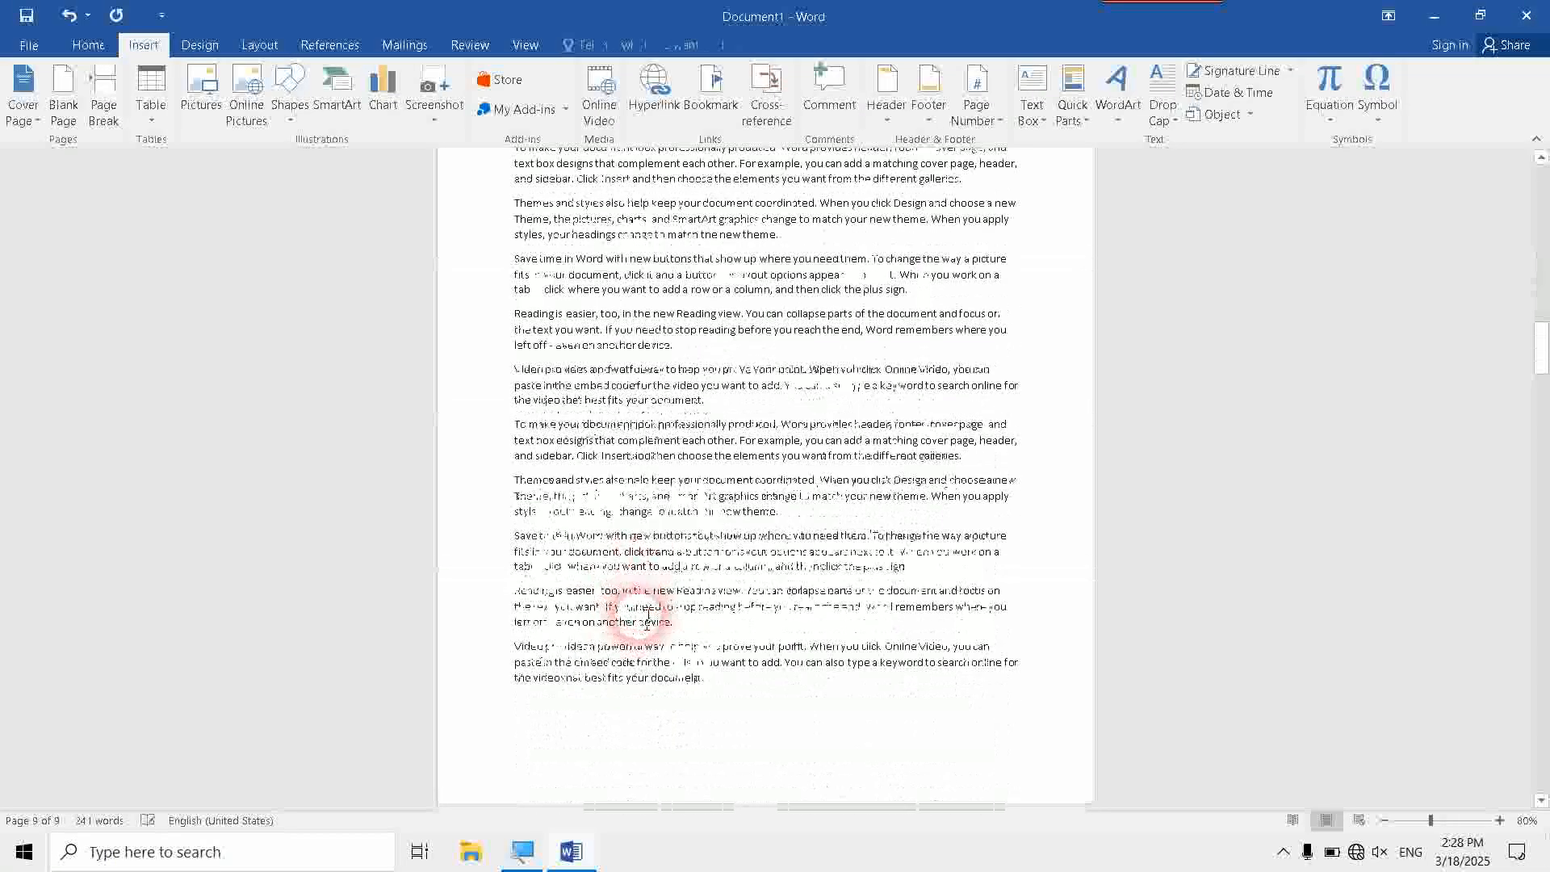
scroll(644, 614, down, 5)
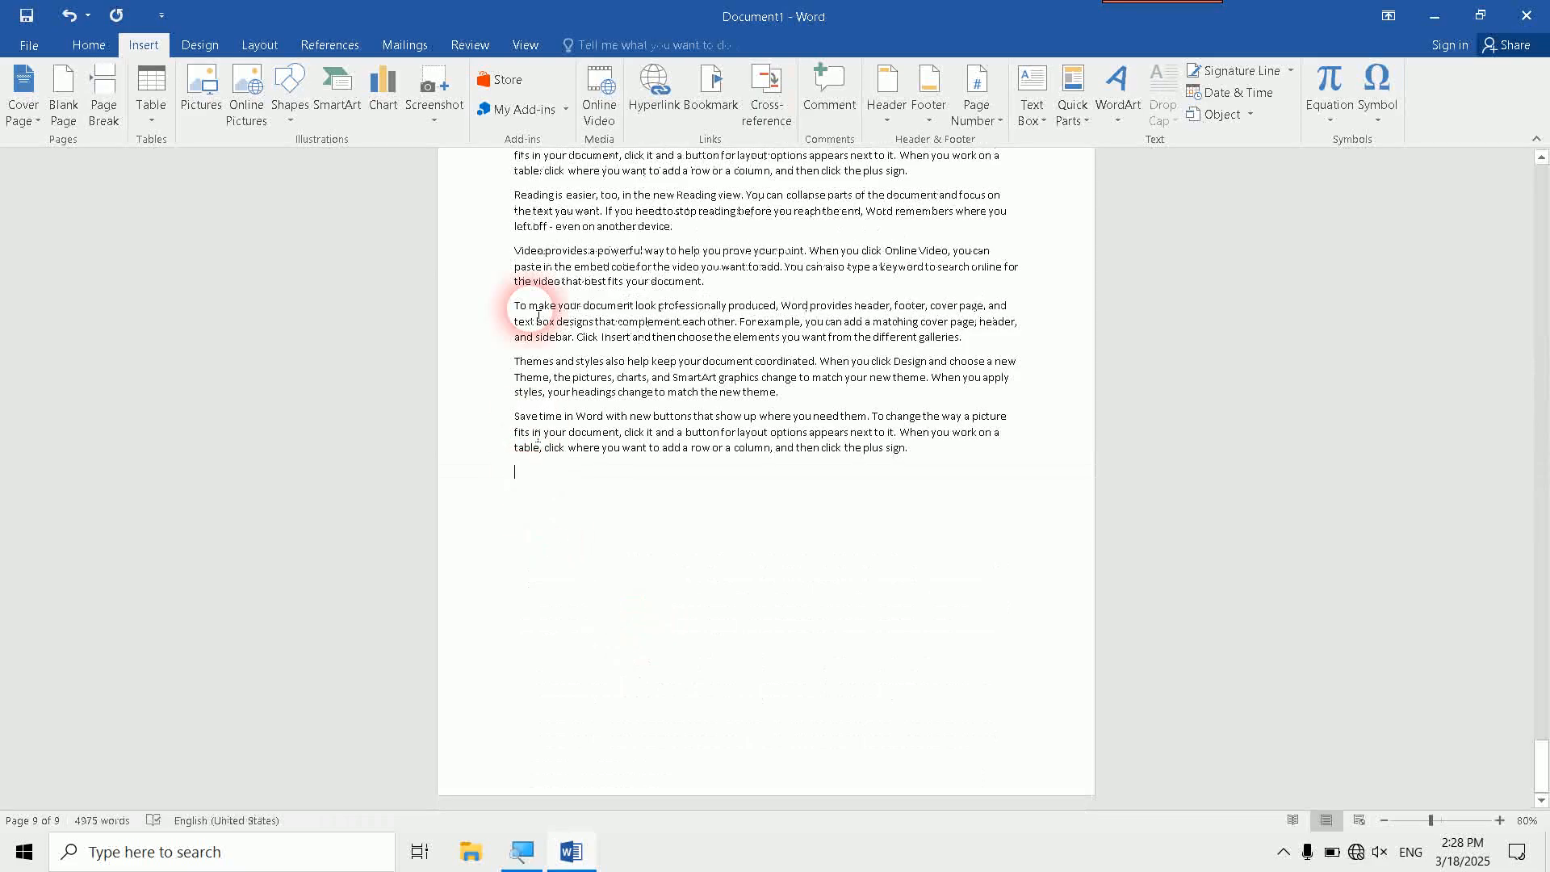
- Insert a hyperlink to the Afghanistan heading on the empty last line, with the ScreenTip "click on it to go to heading"
click(633, 105)
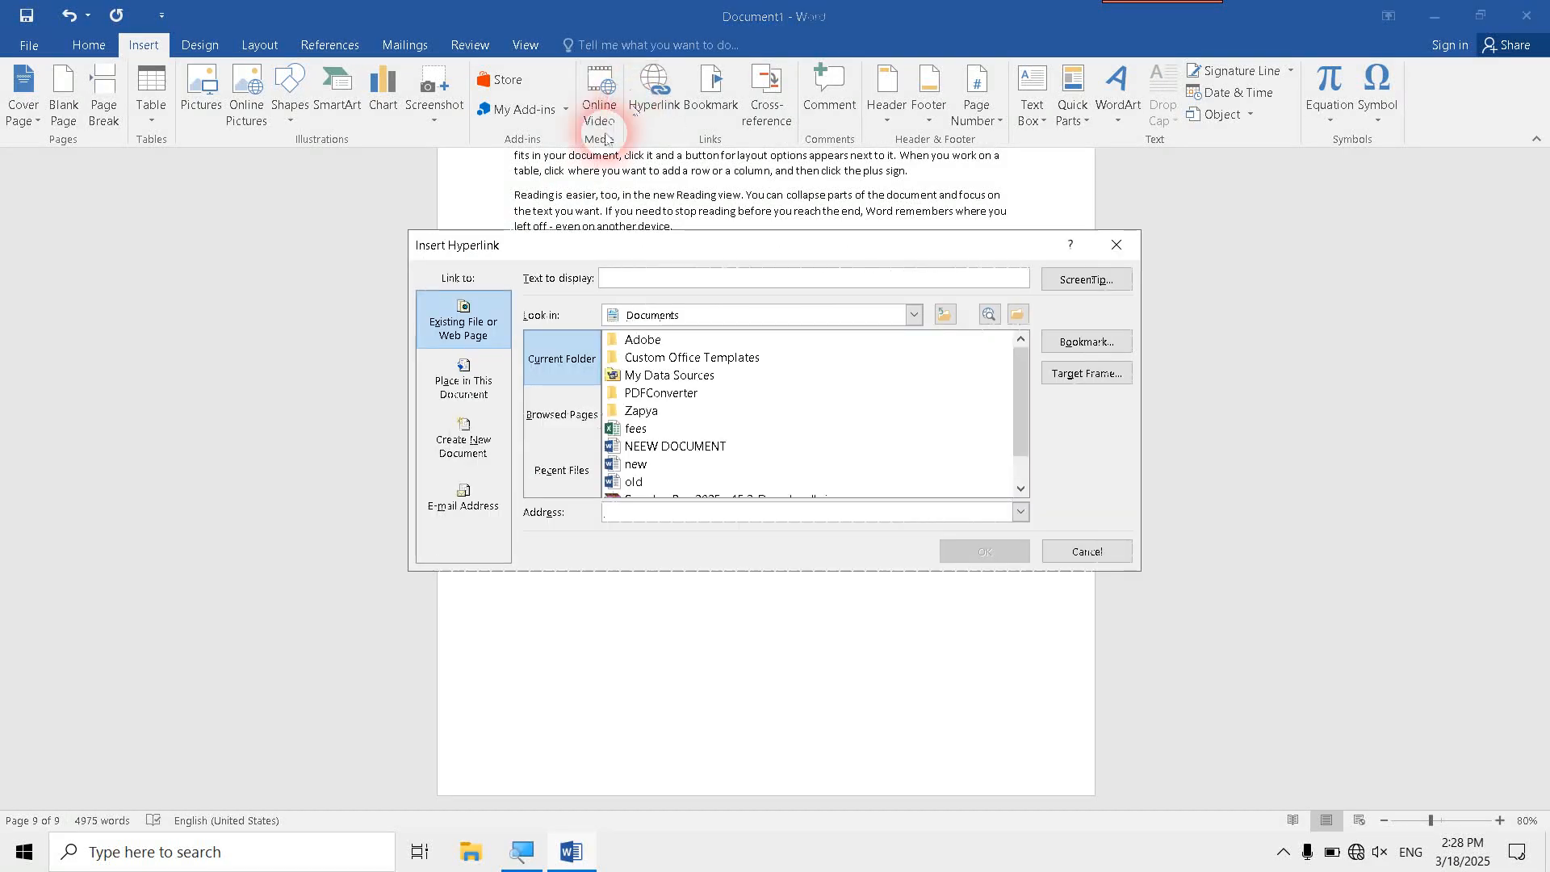
click(448, 373)
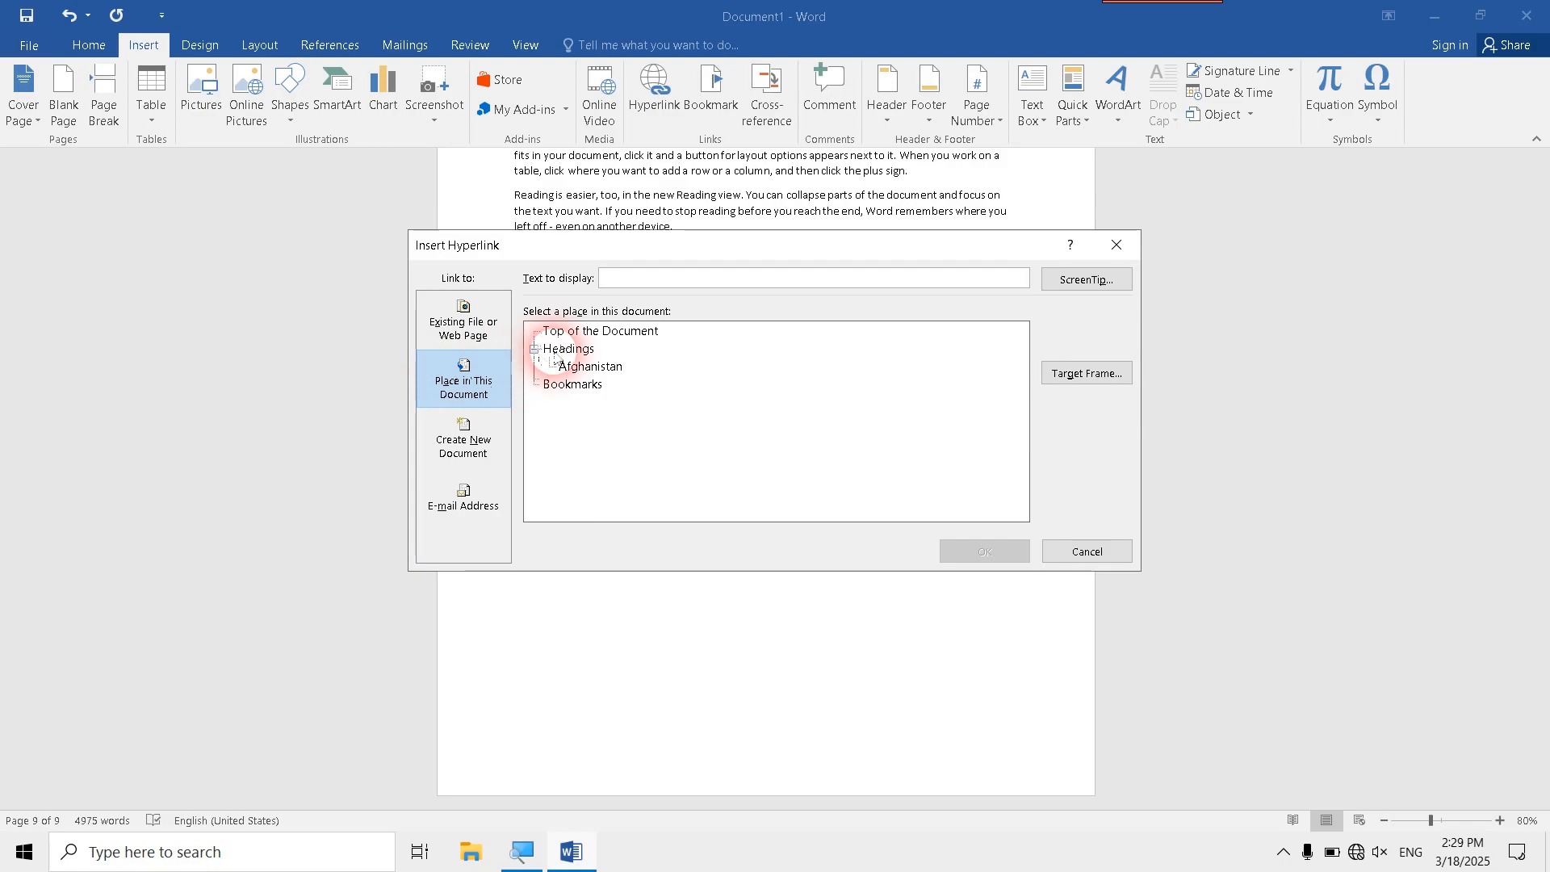
click(566, 349)
click(580, 368)
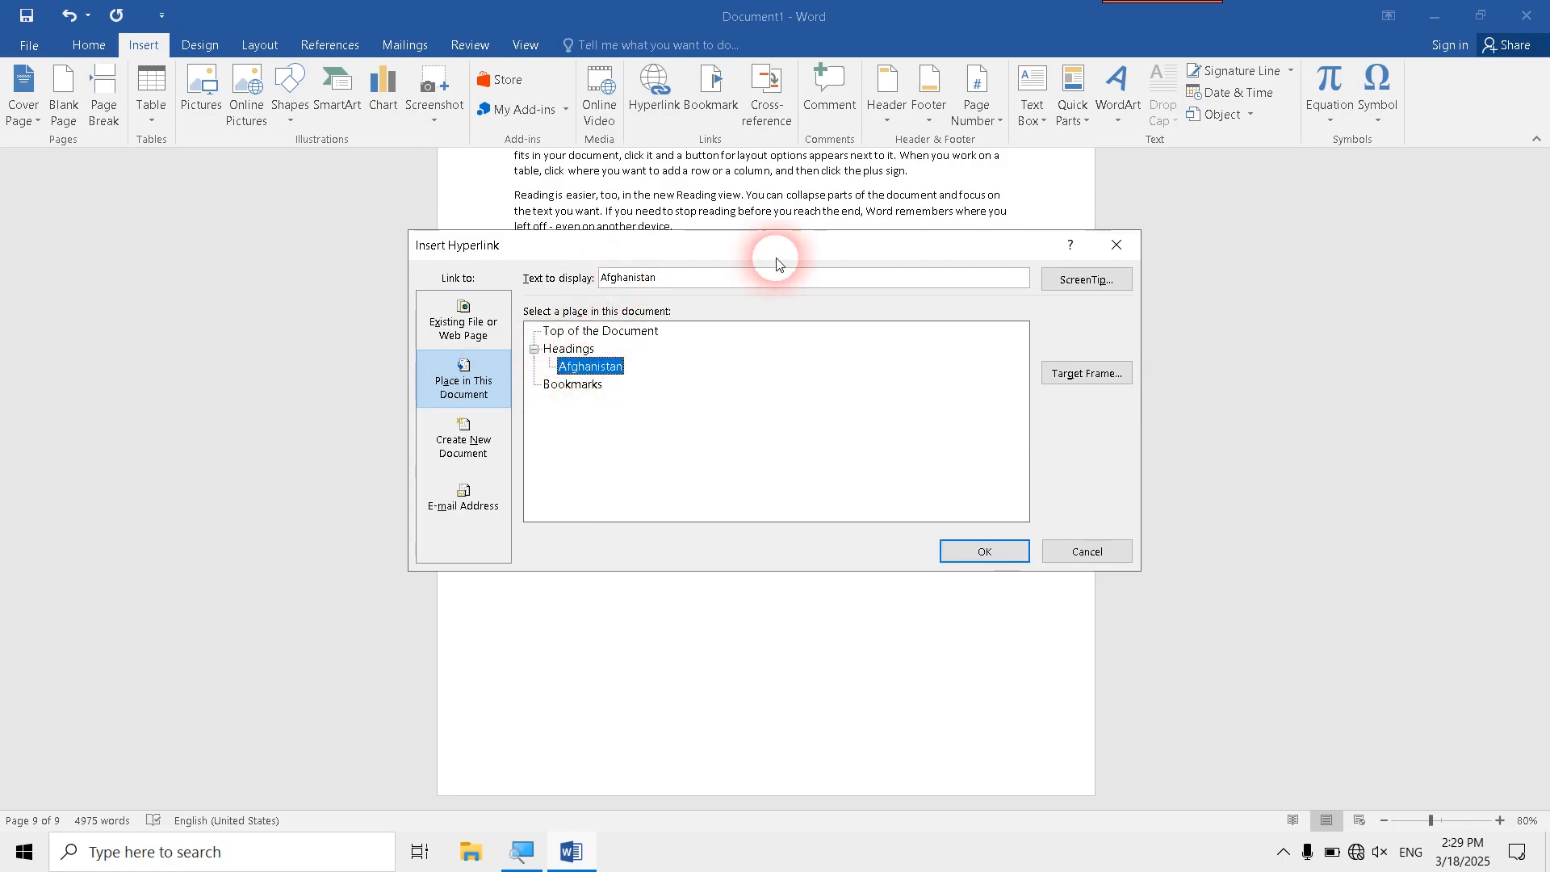
click(1058, 283)
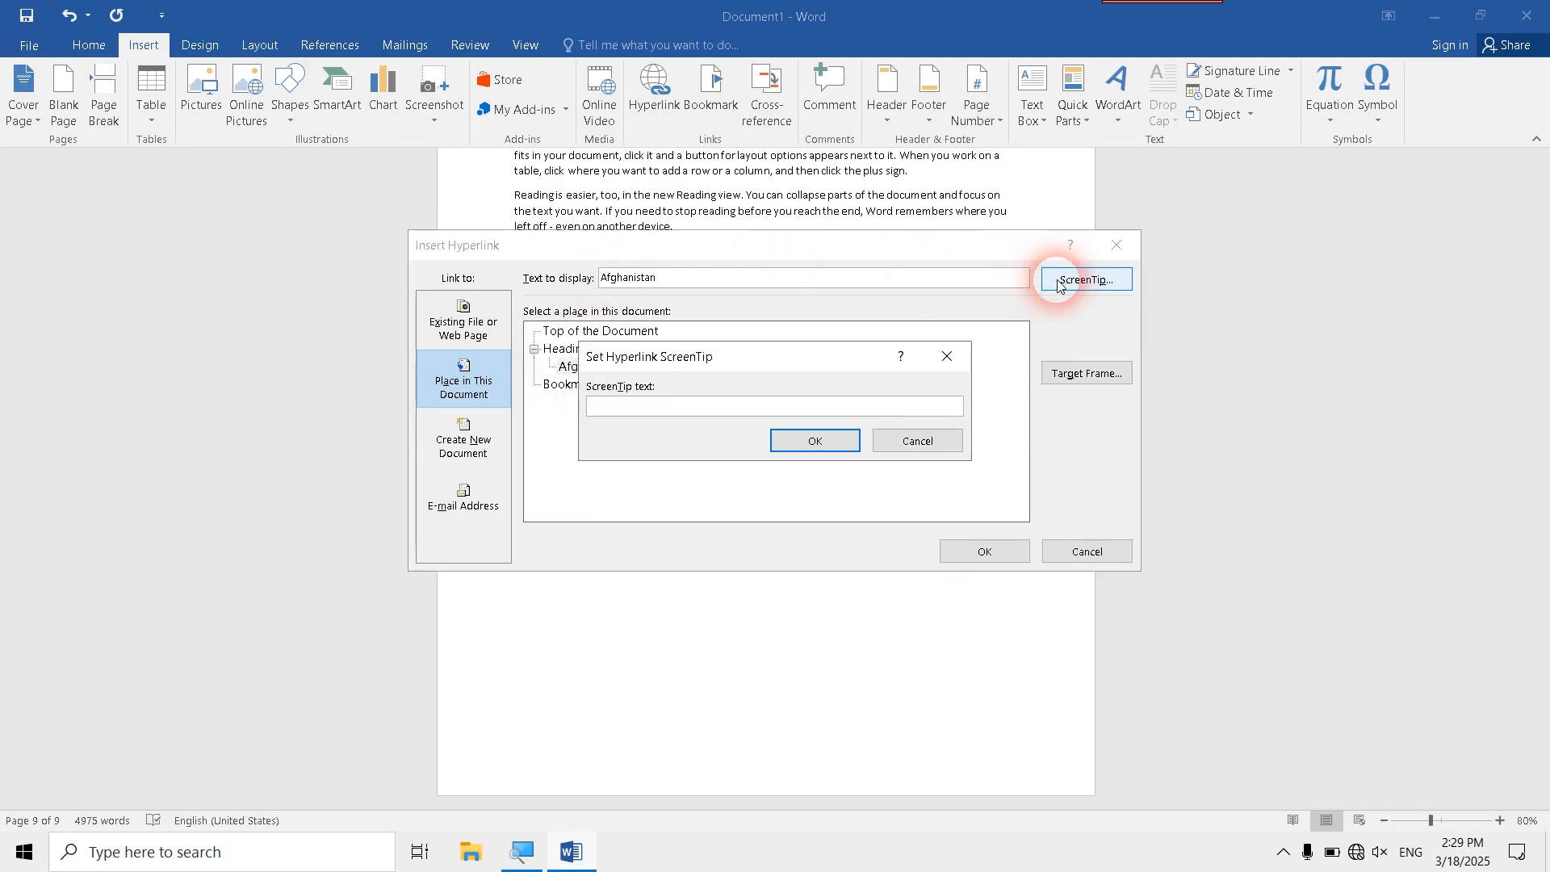
text(click on it to go to heading)
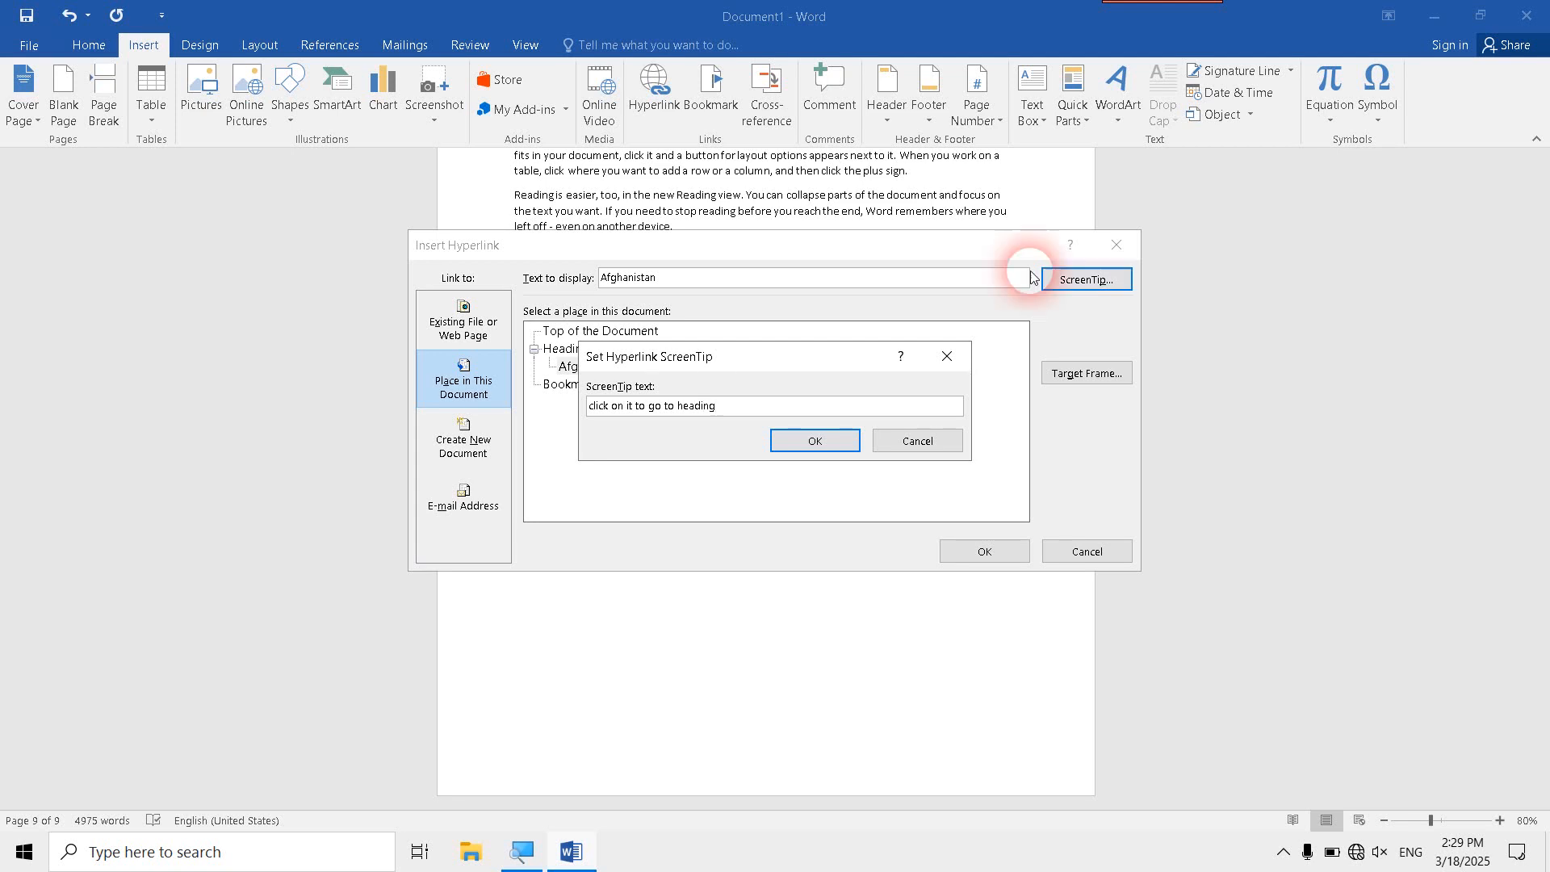
click(851, 446)
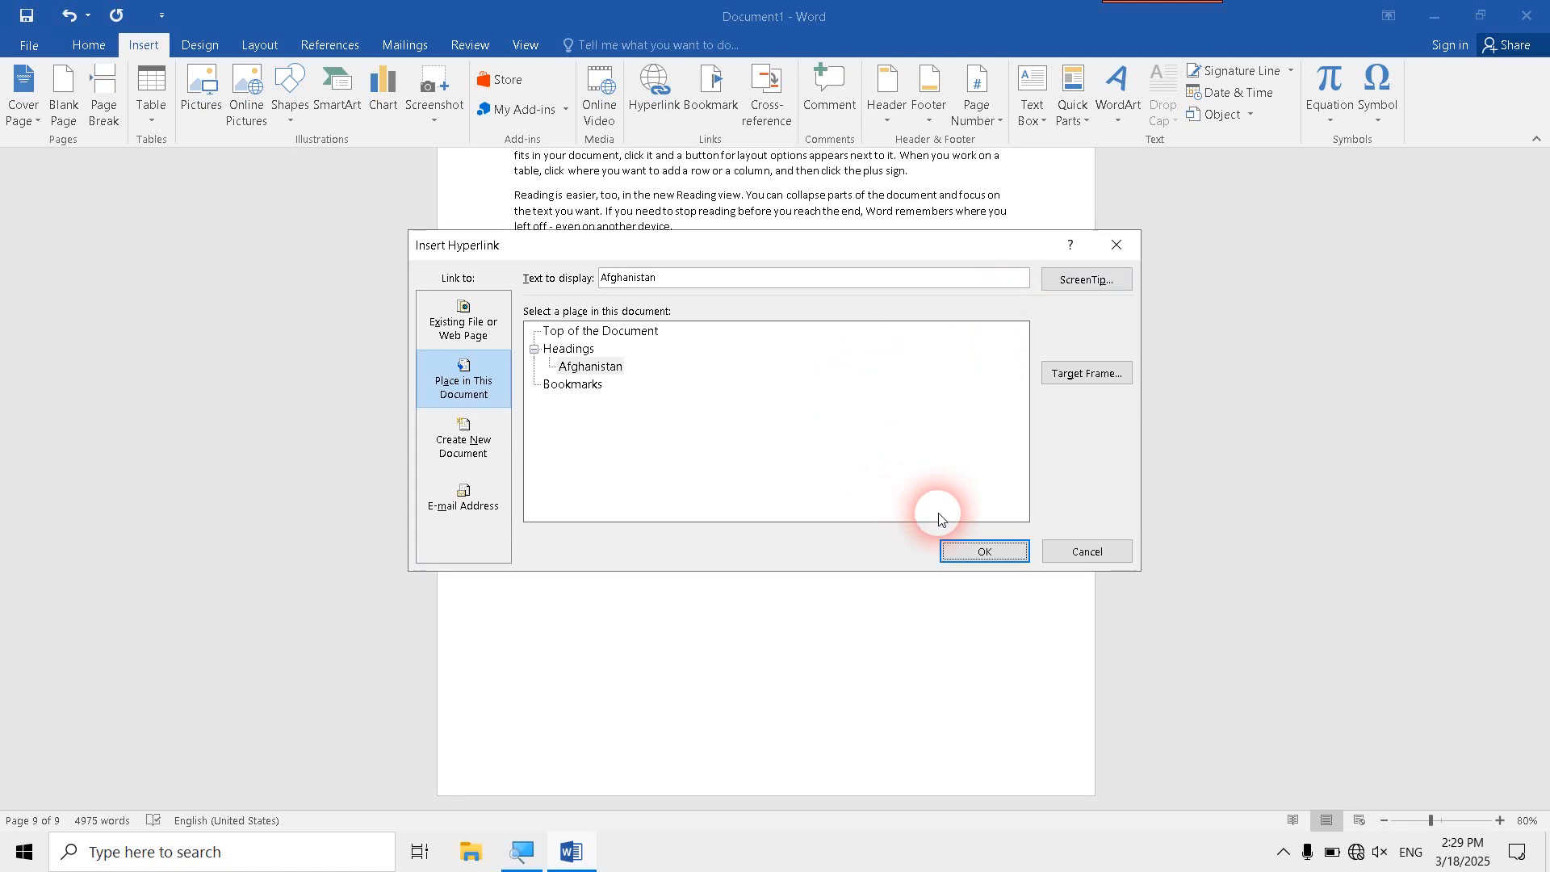
click(954, 545)
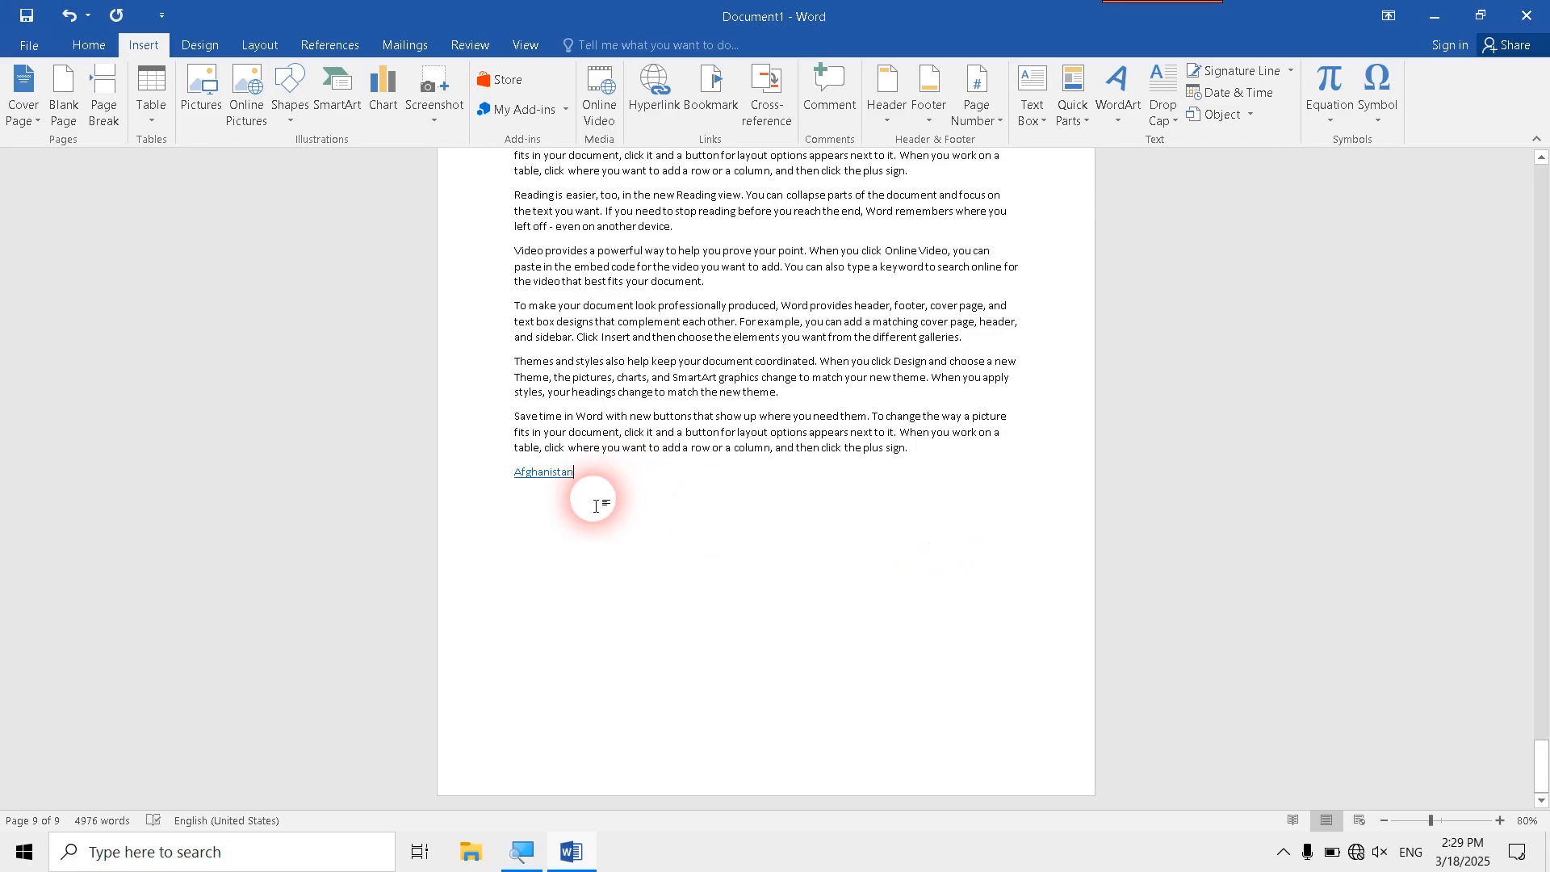
- Follow the Afghanistan hyperlink on the last page to its heading on the first page
click(643, 367)
click(557, 477)
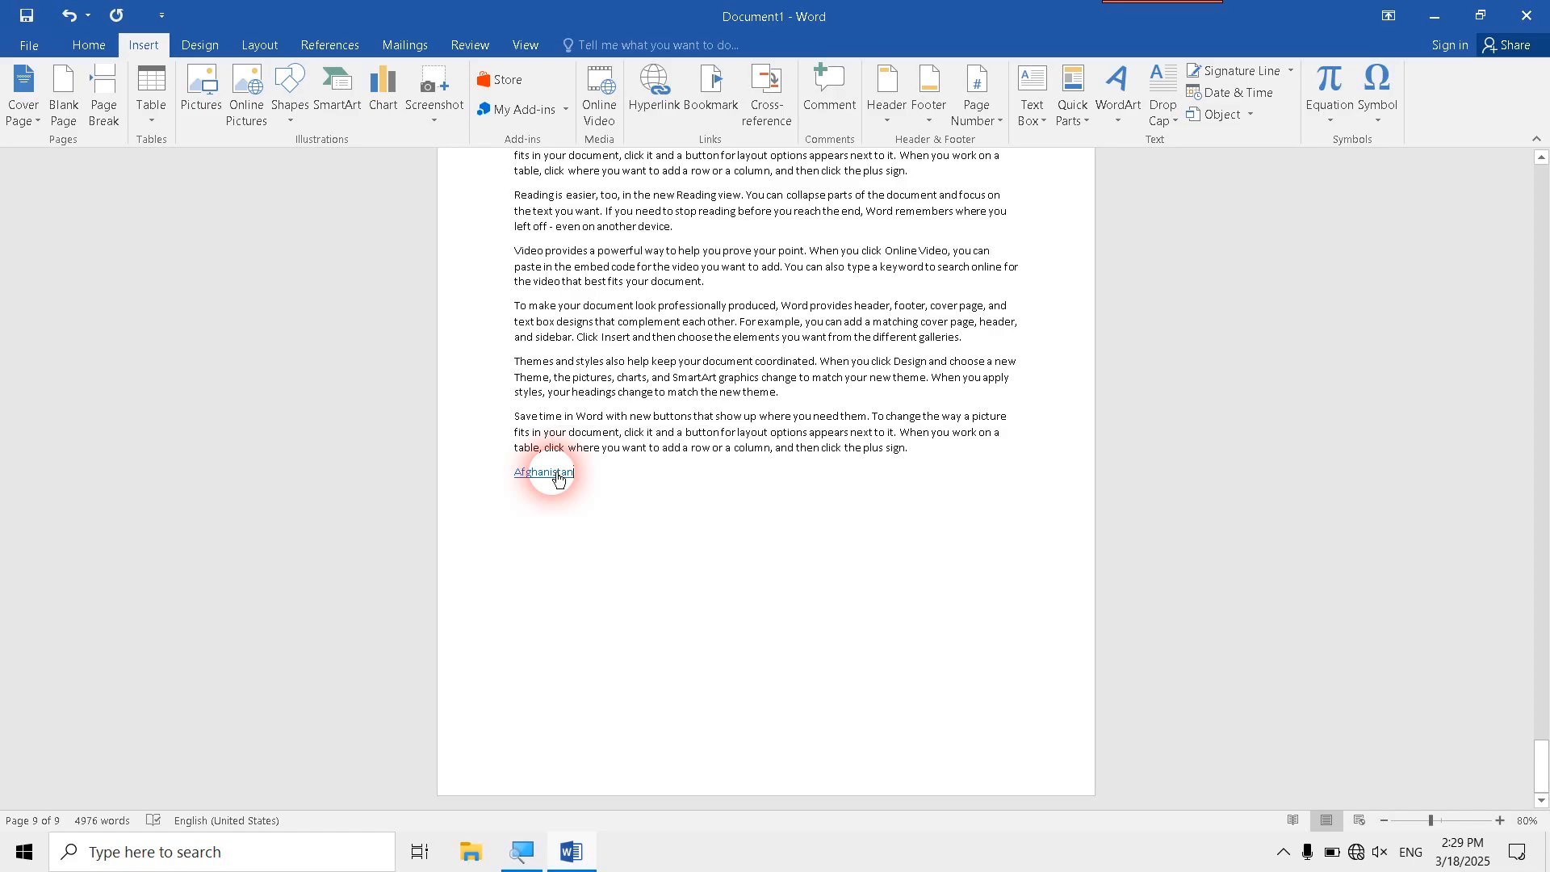
ctrl+click(557, 476)
click(599, 264)
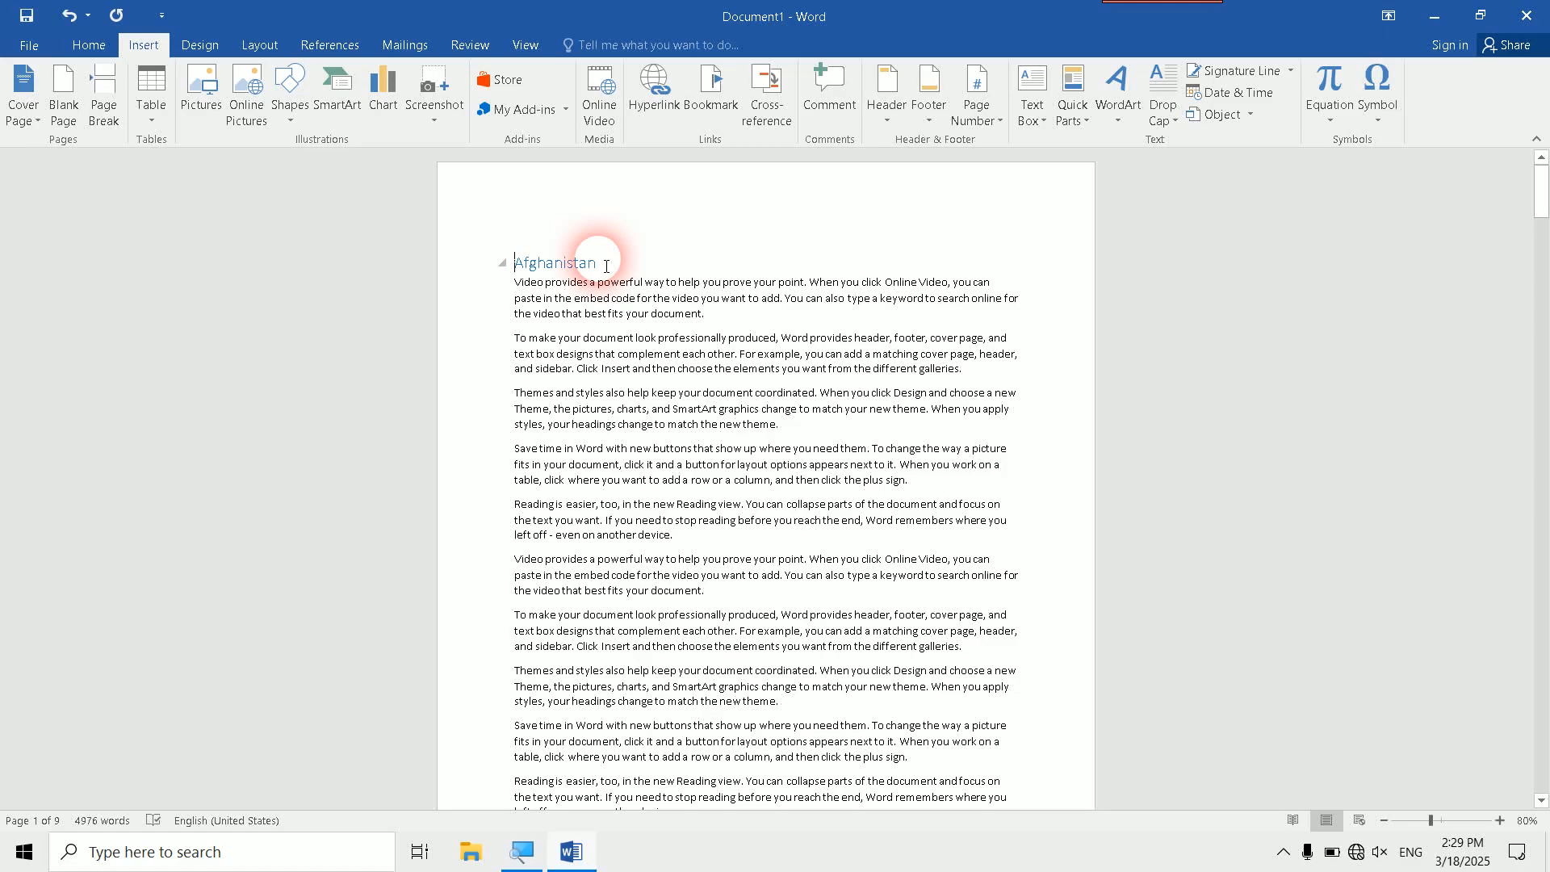
scroll(606, 266, down, 10)
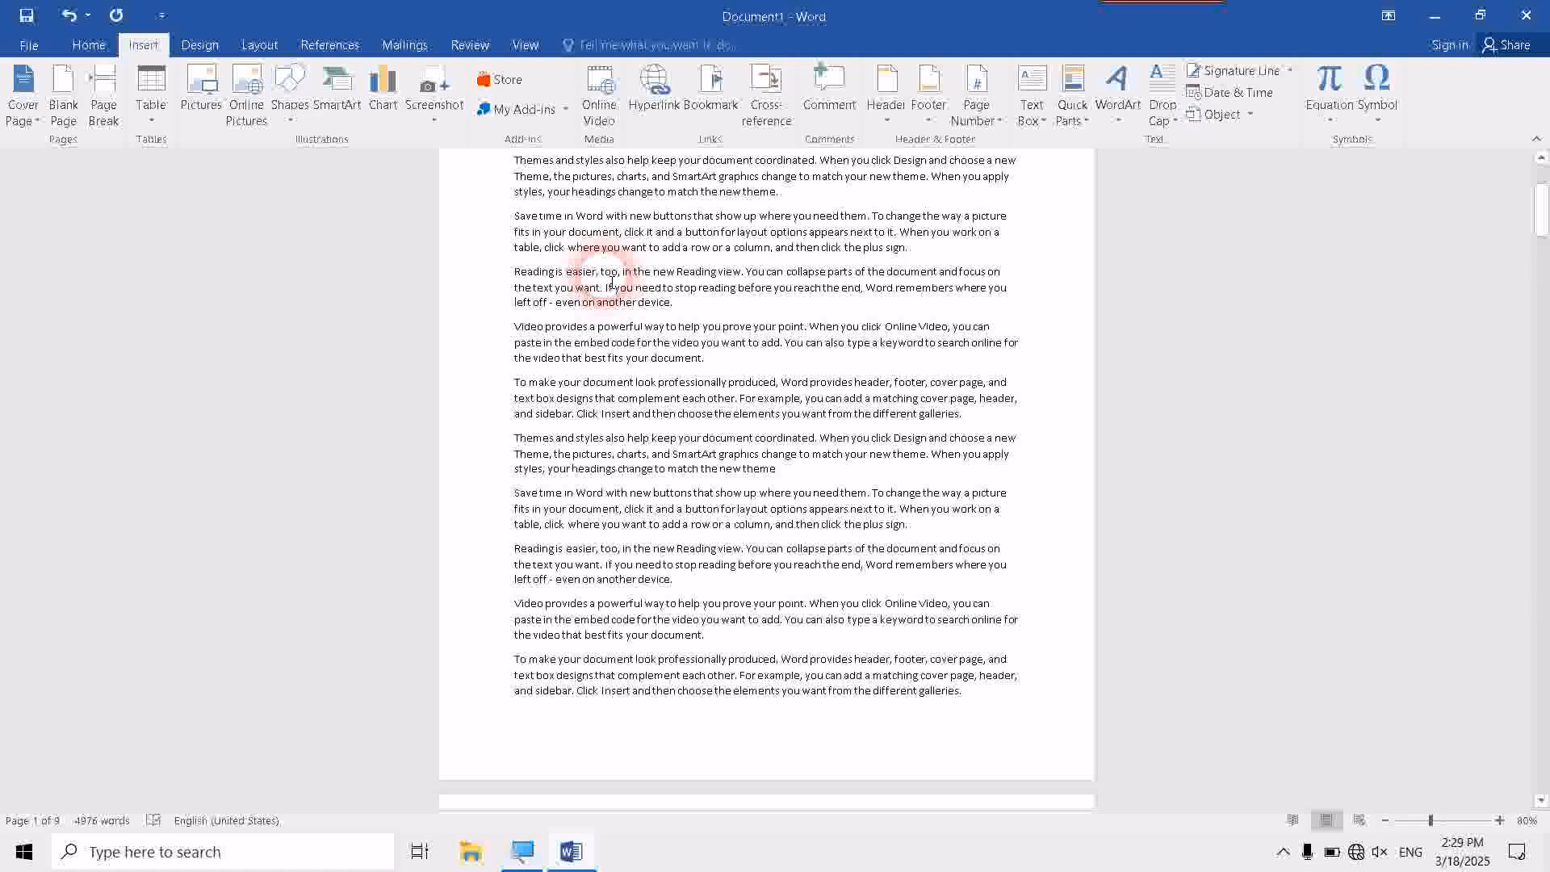
scroll(615, 345, down, 8)
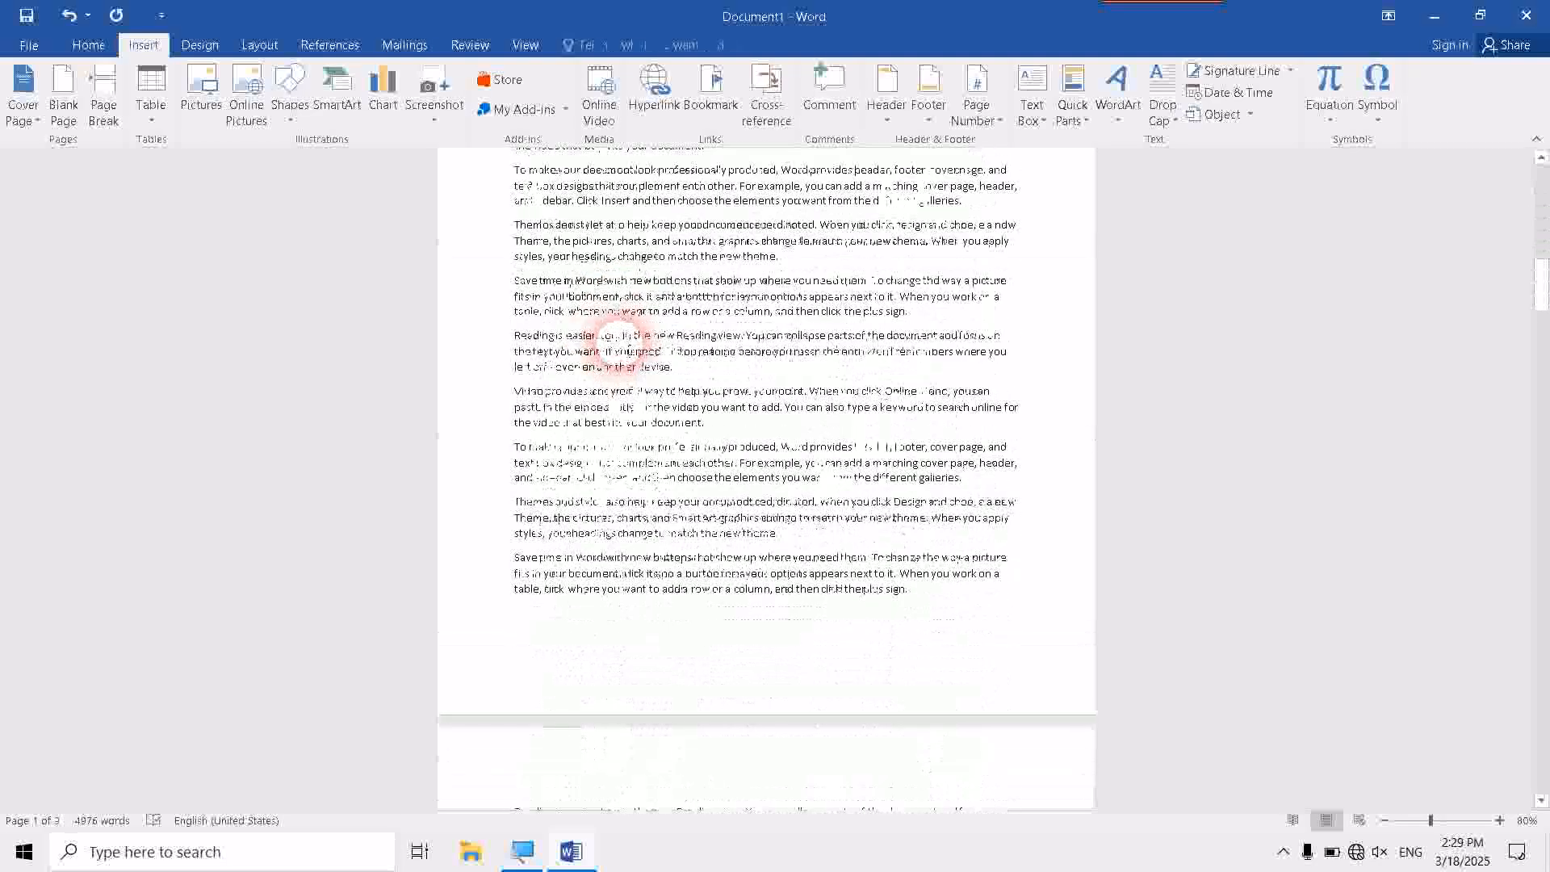
click(654, 87)
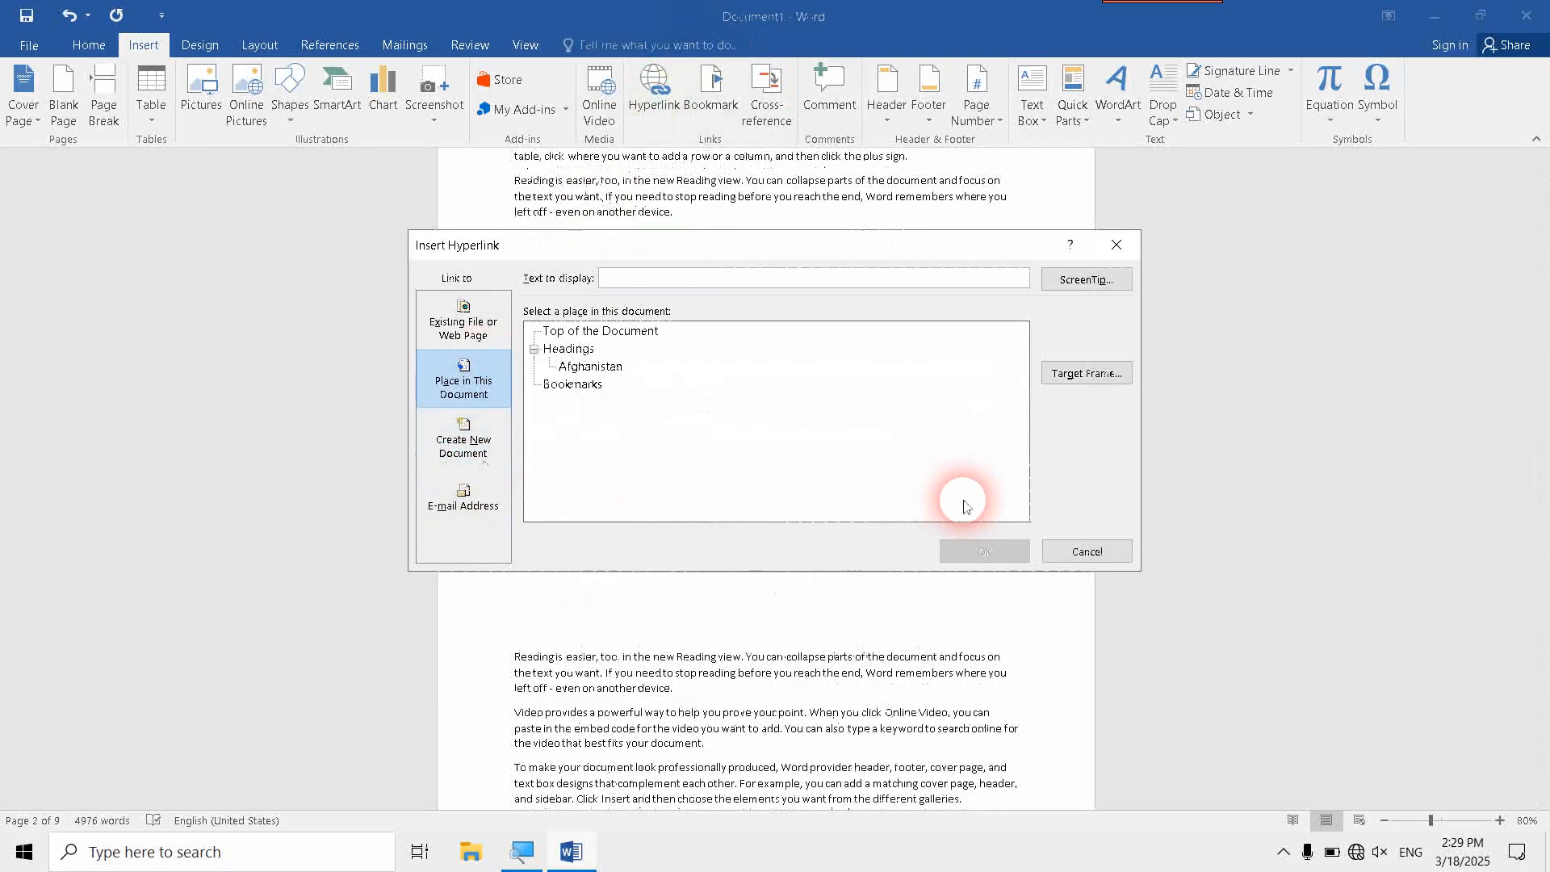
click(1084, 550)
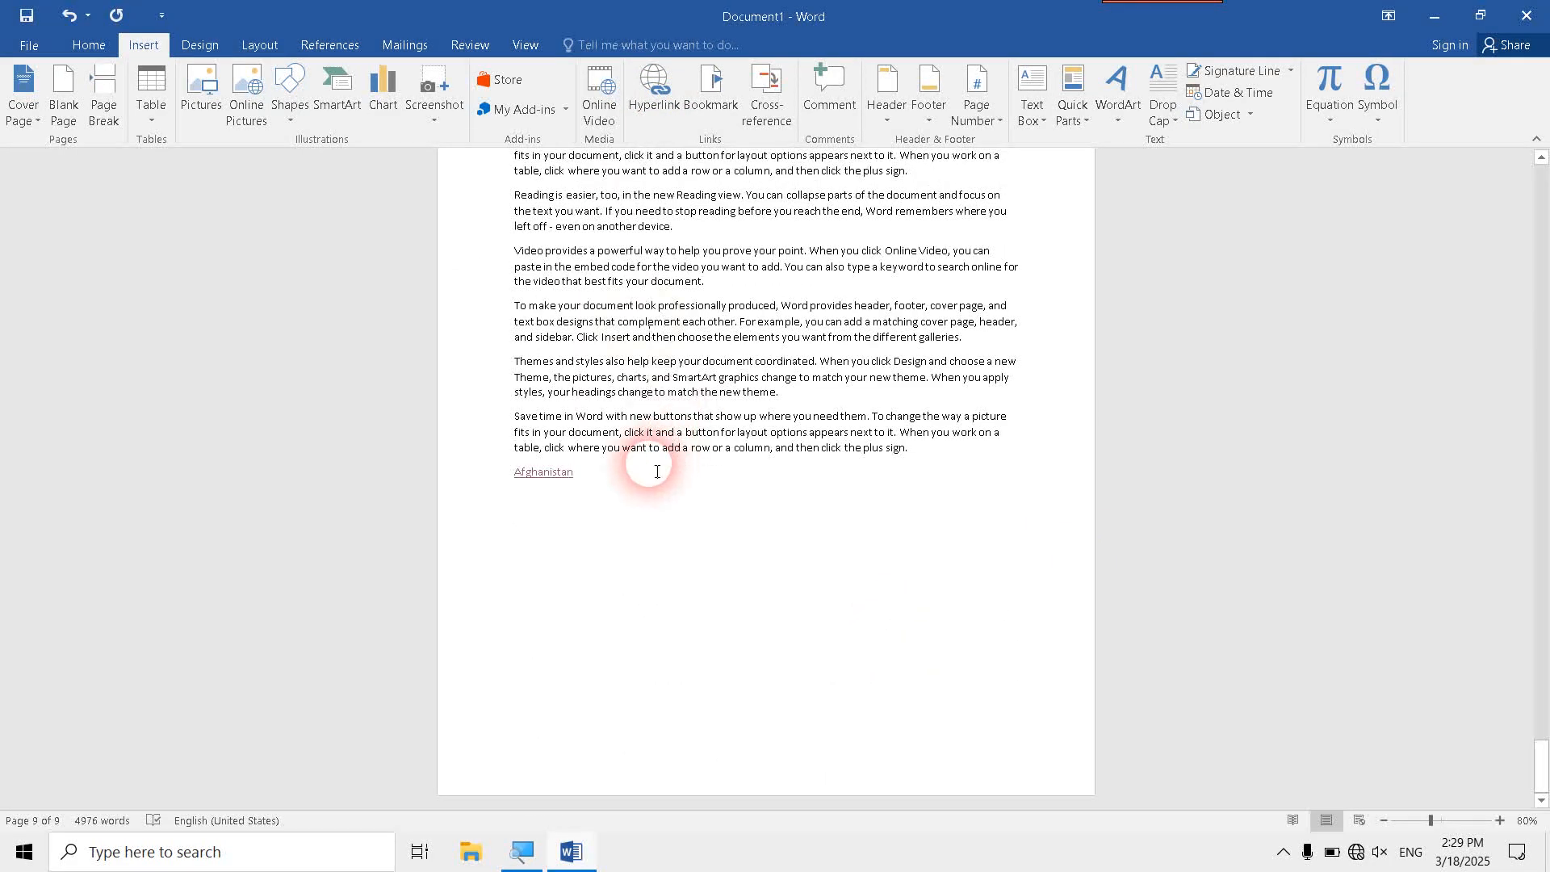
- Start a hyperlink on a new line below the Afghanistan link that creates a new document named "new document"
click(657, 471)
key(Return)
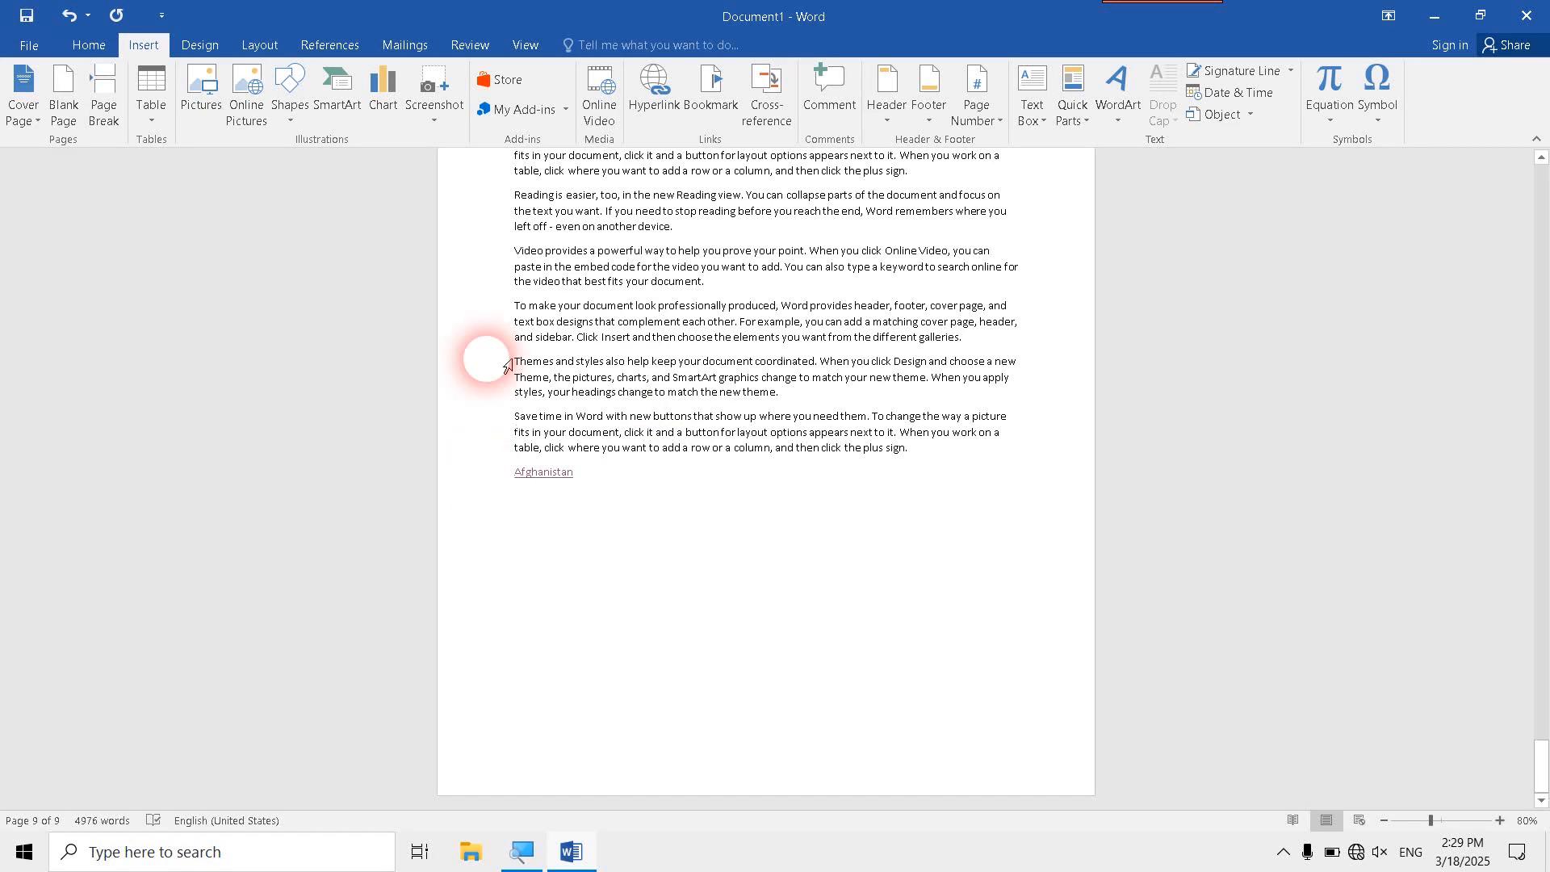
click(652, 87)
click(497, 429)
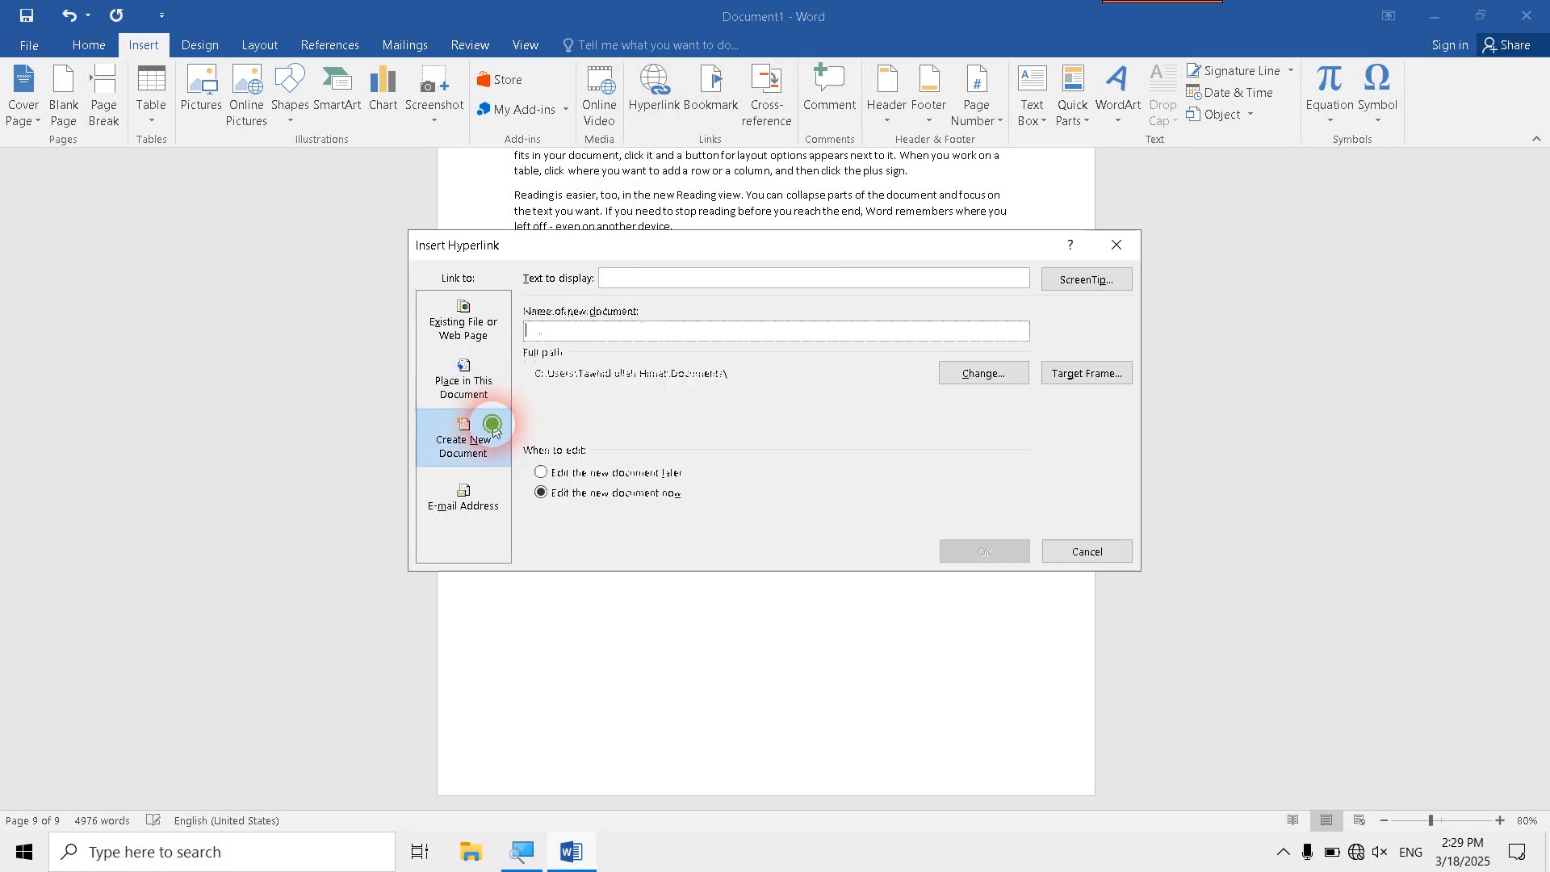
click(627, 334)
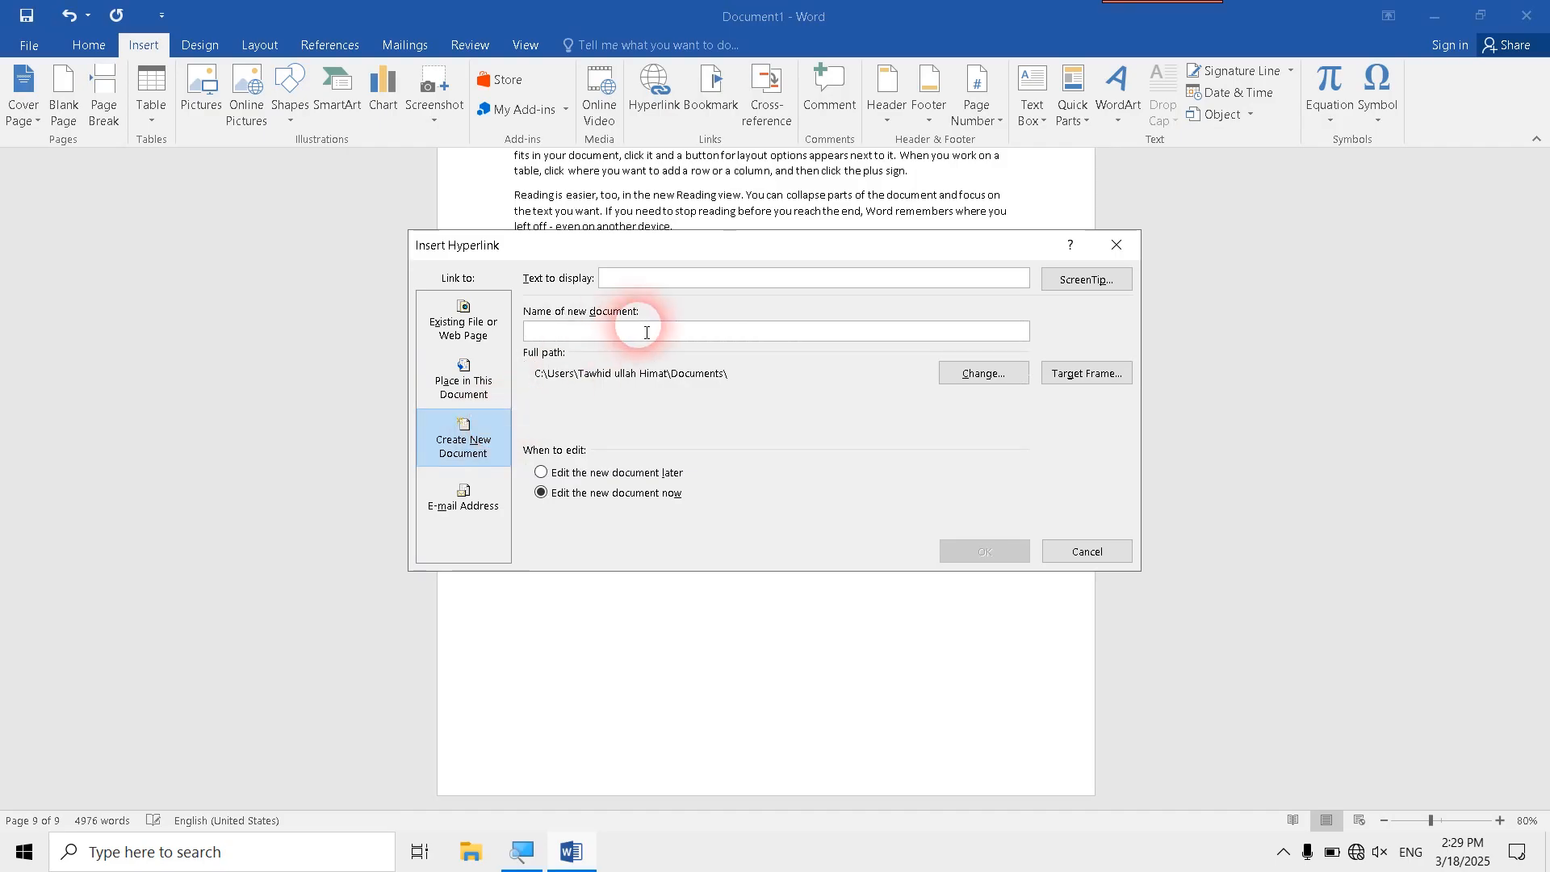
text(new document)
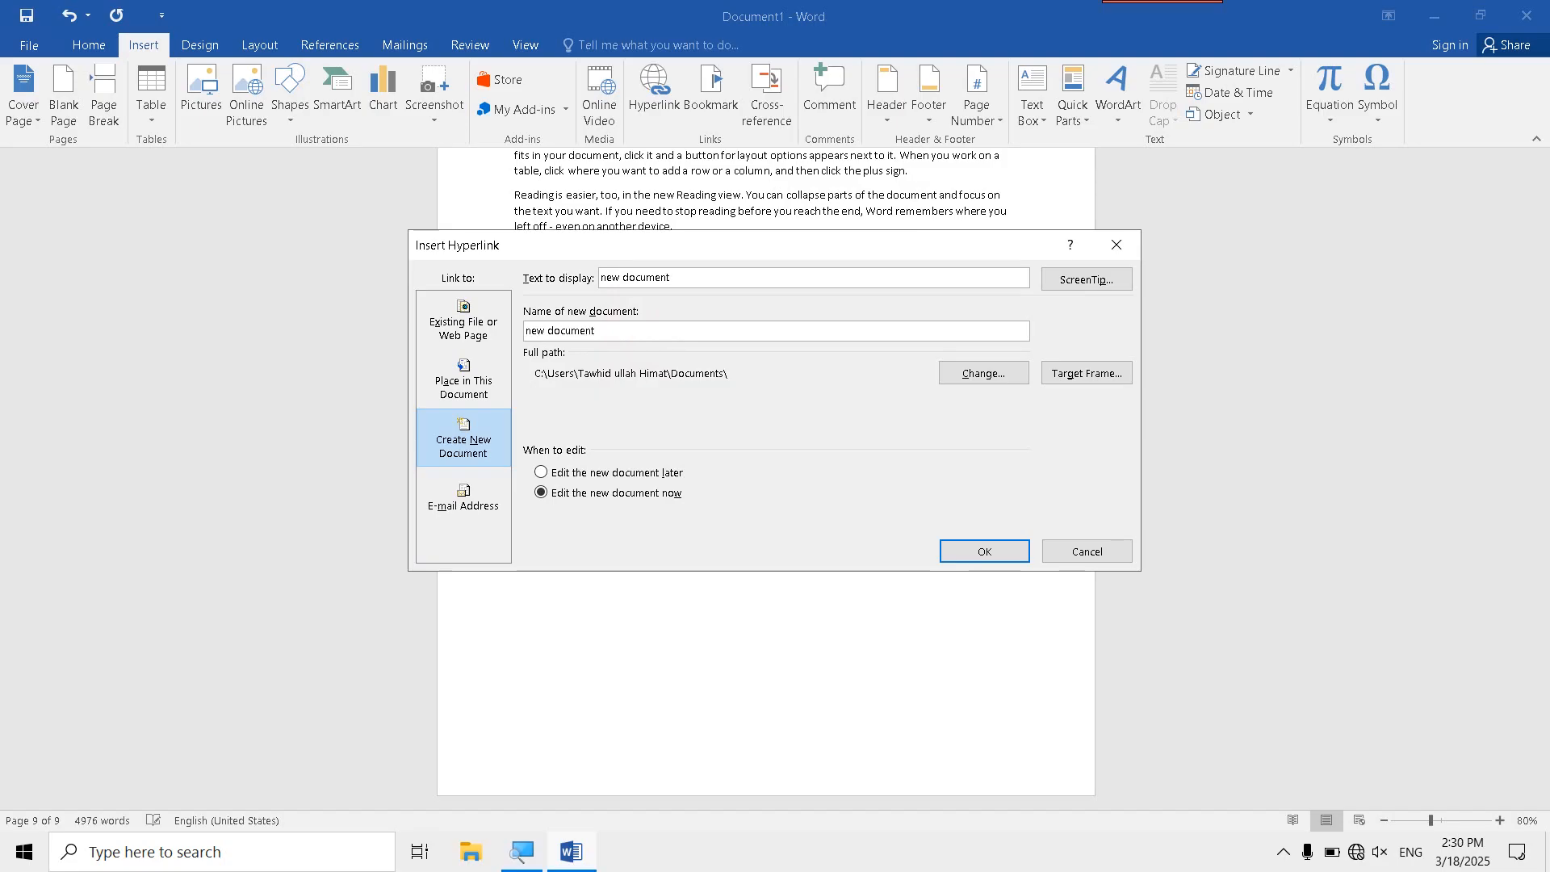
- Set the new document's location to the Videos folder, choose to edit it later, and insert the hyperlink
click(880, 360)
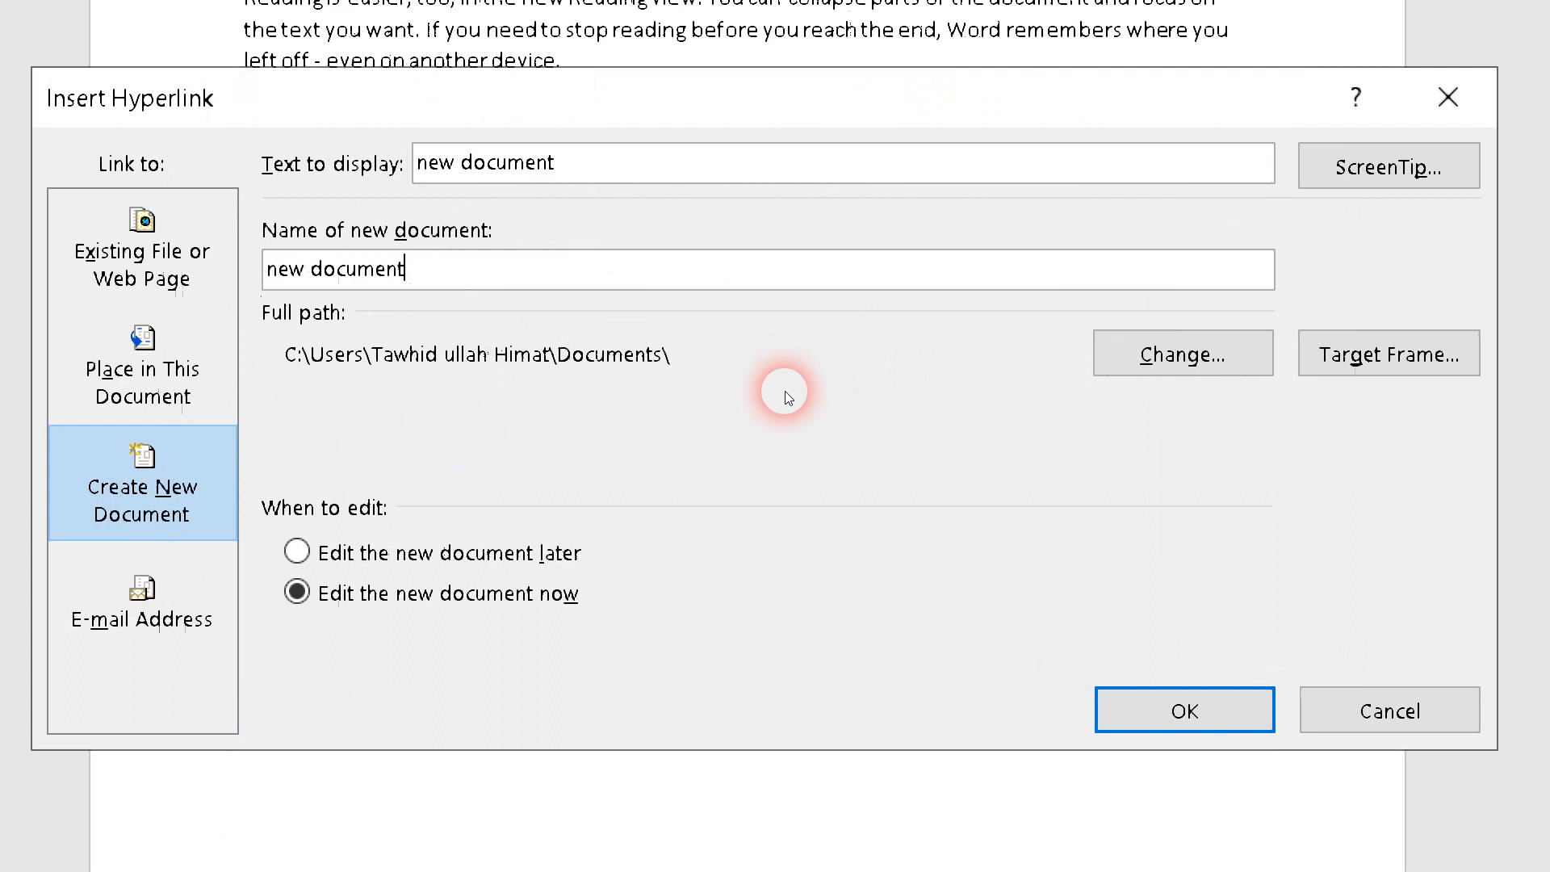
click(962, 374)
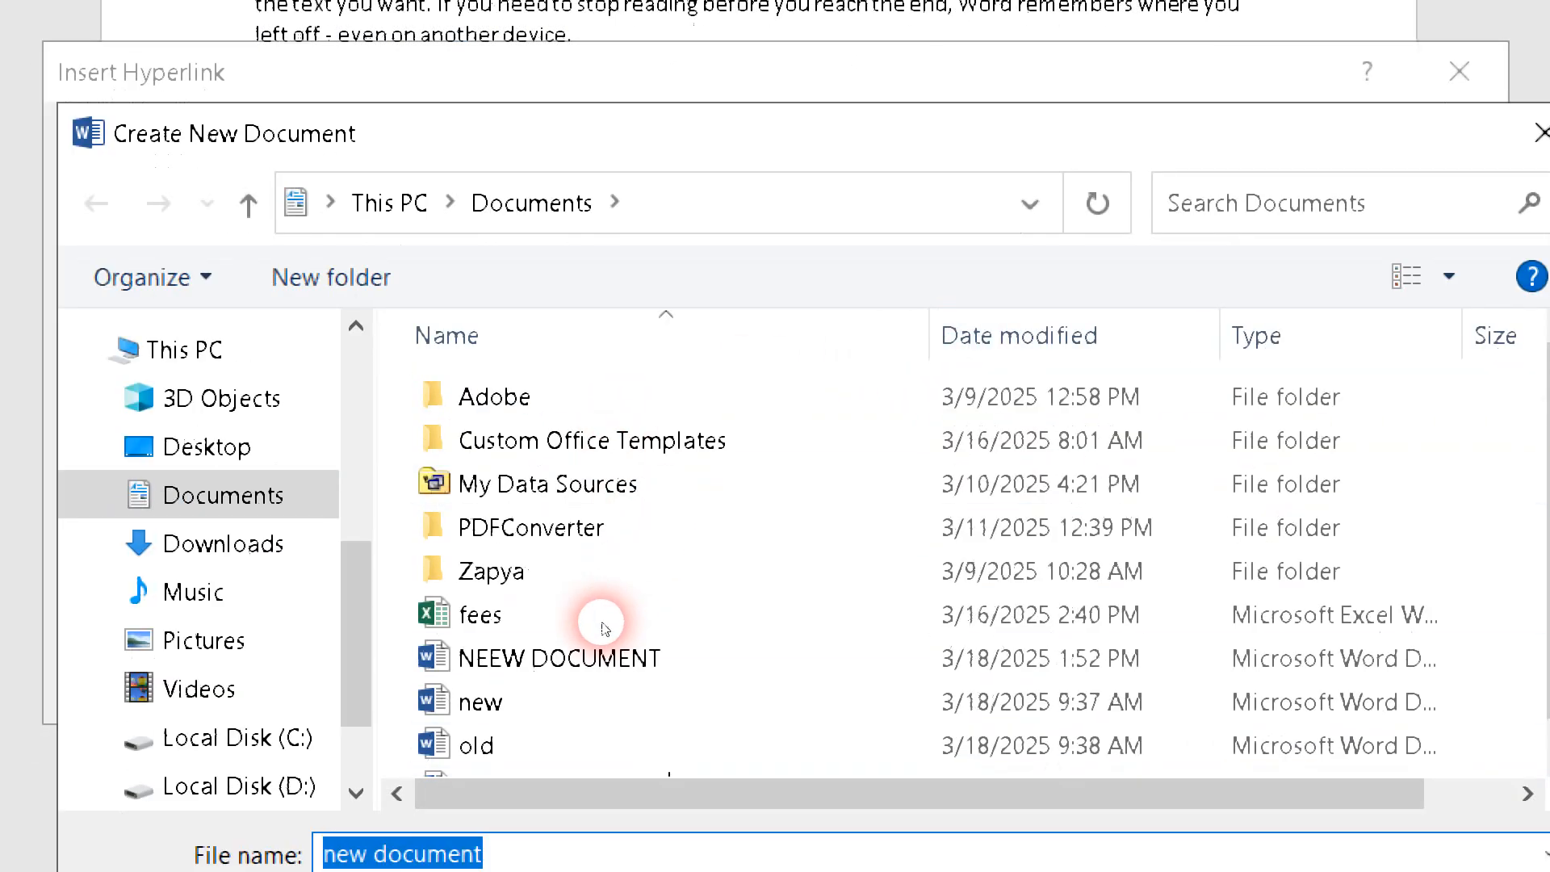
click(208, 684)
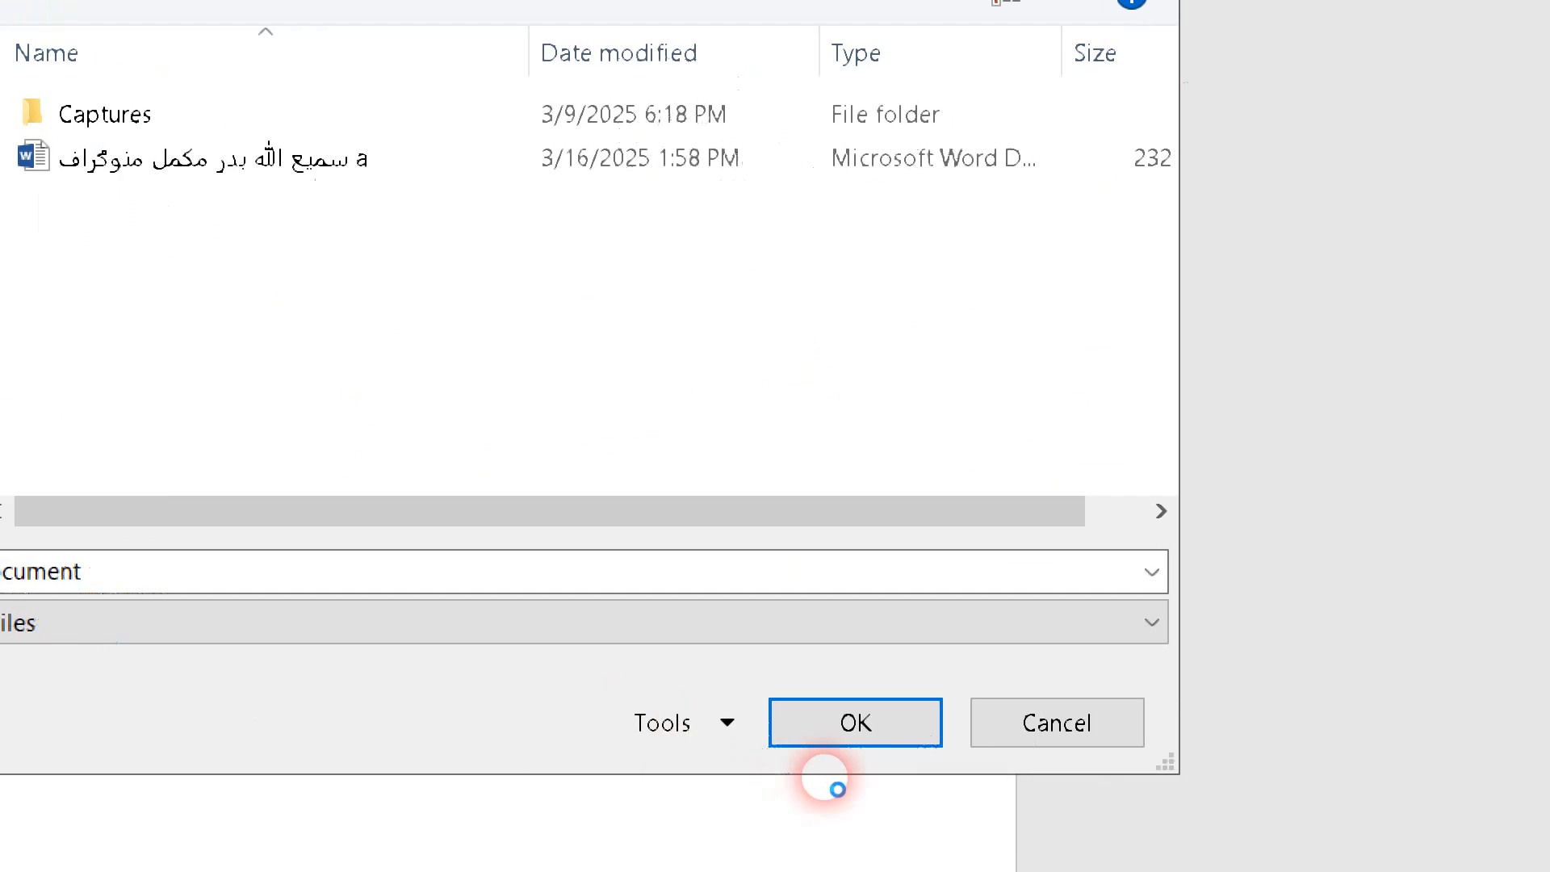
click(748, 711)
click(981, 717)
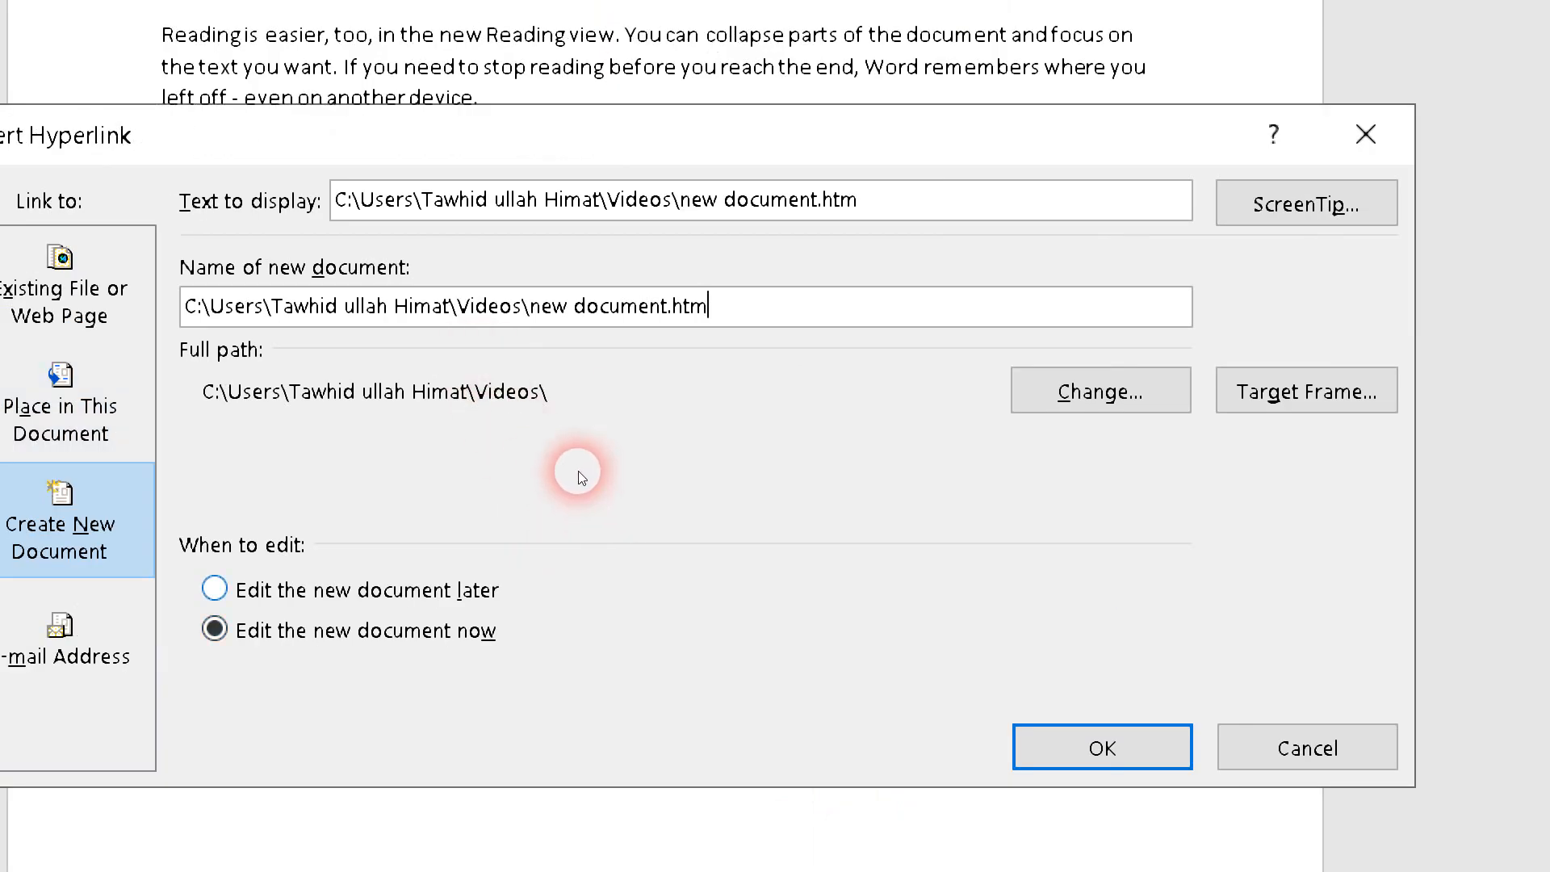
click(257, 589)
click(1102, 747)
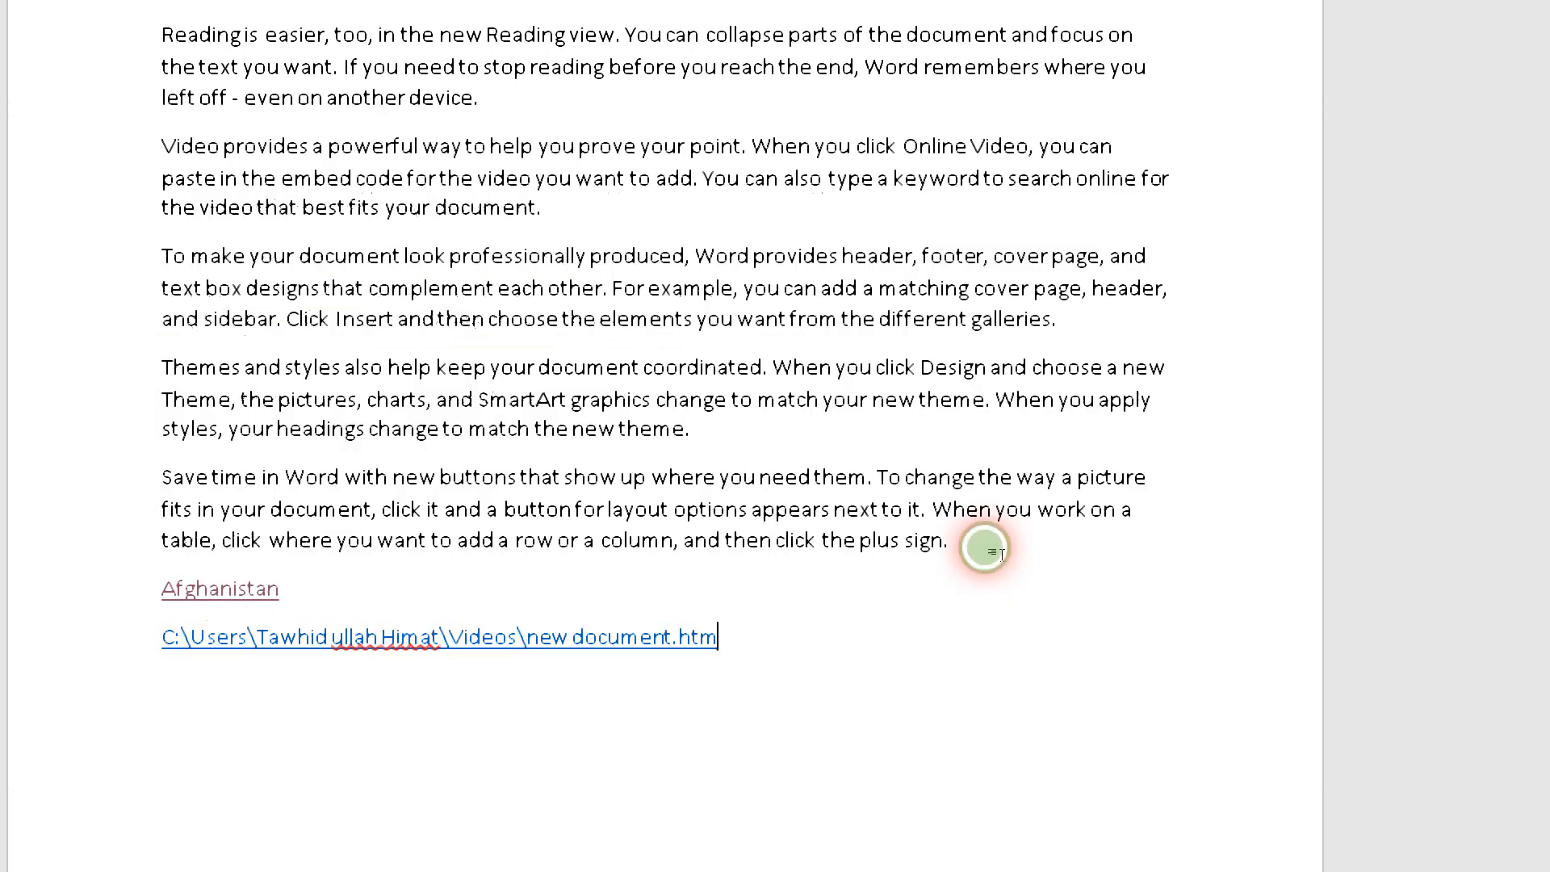
- Follow the new document.htm hyperlink, accept the security notice, view the page in the browser, and close the browser
scroll(725, 206, up, 3)
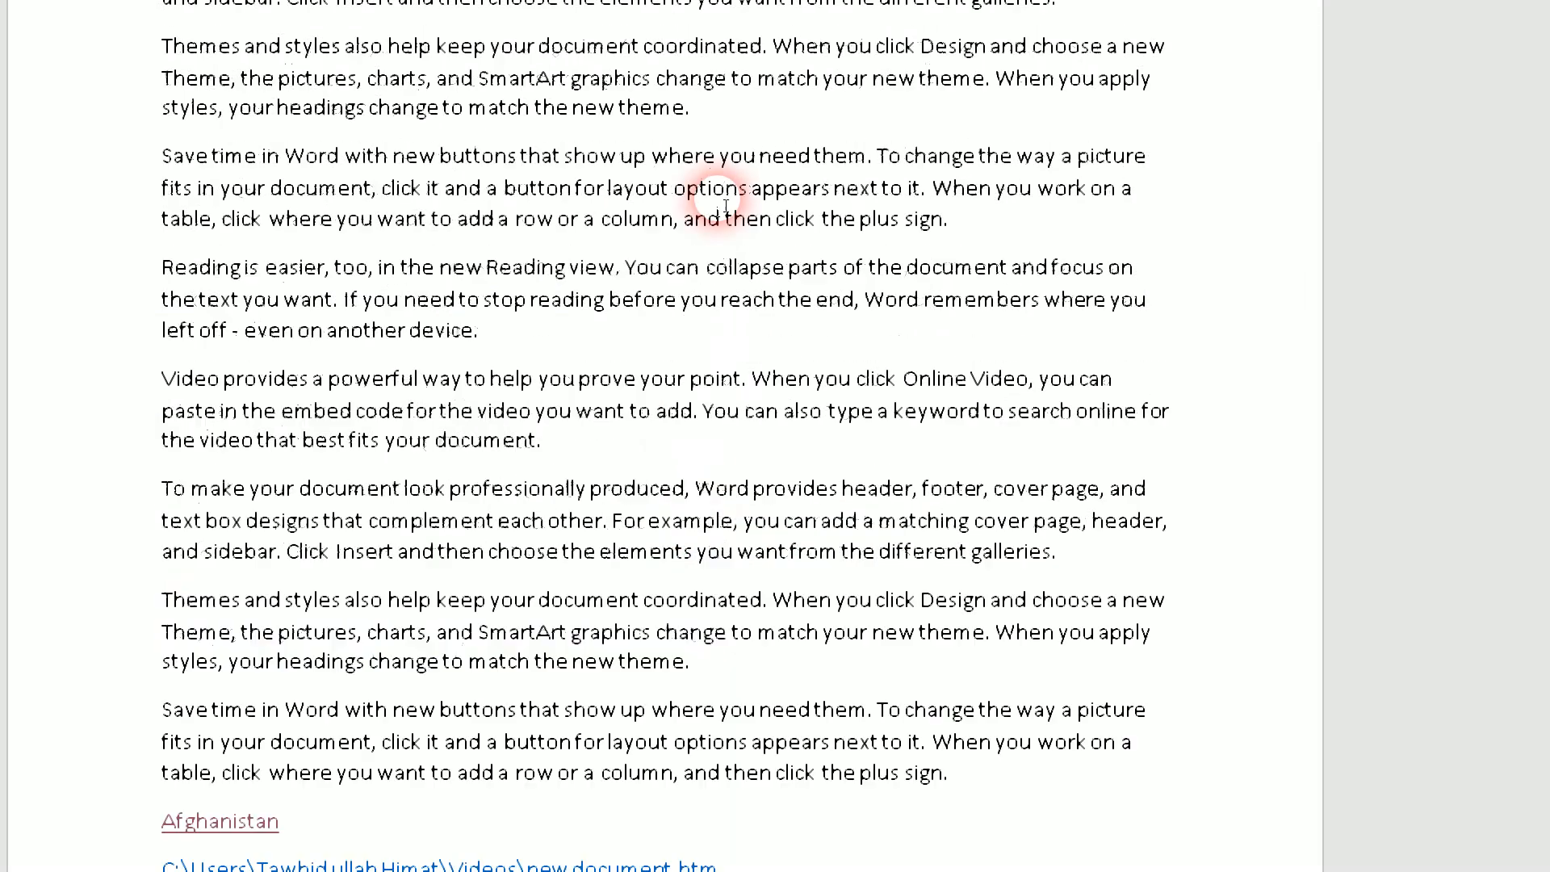
scroll(725, 206, up, 7)
scroll(722, 214, down, 9)
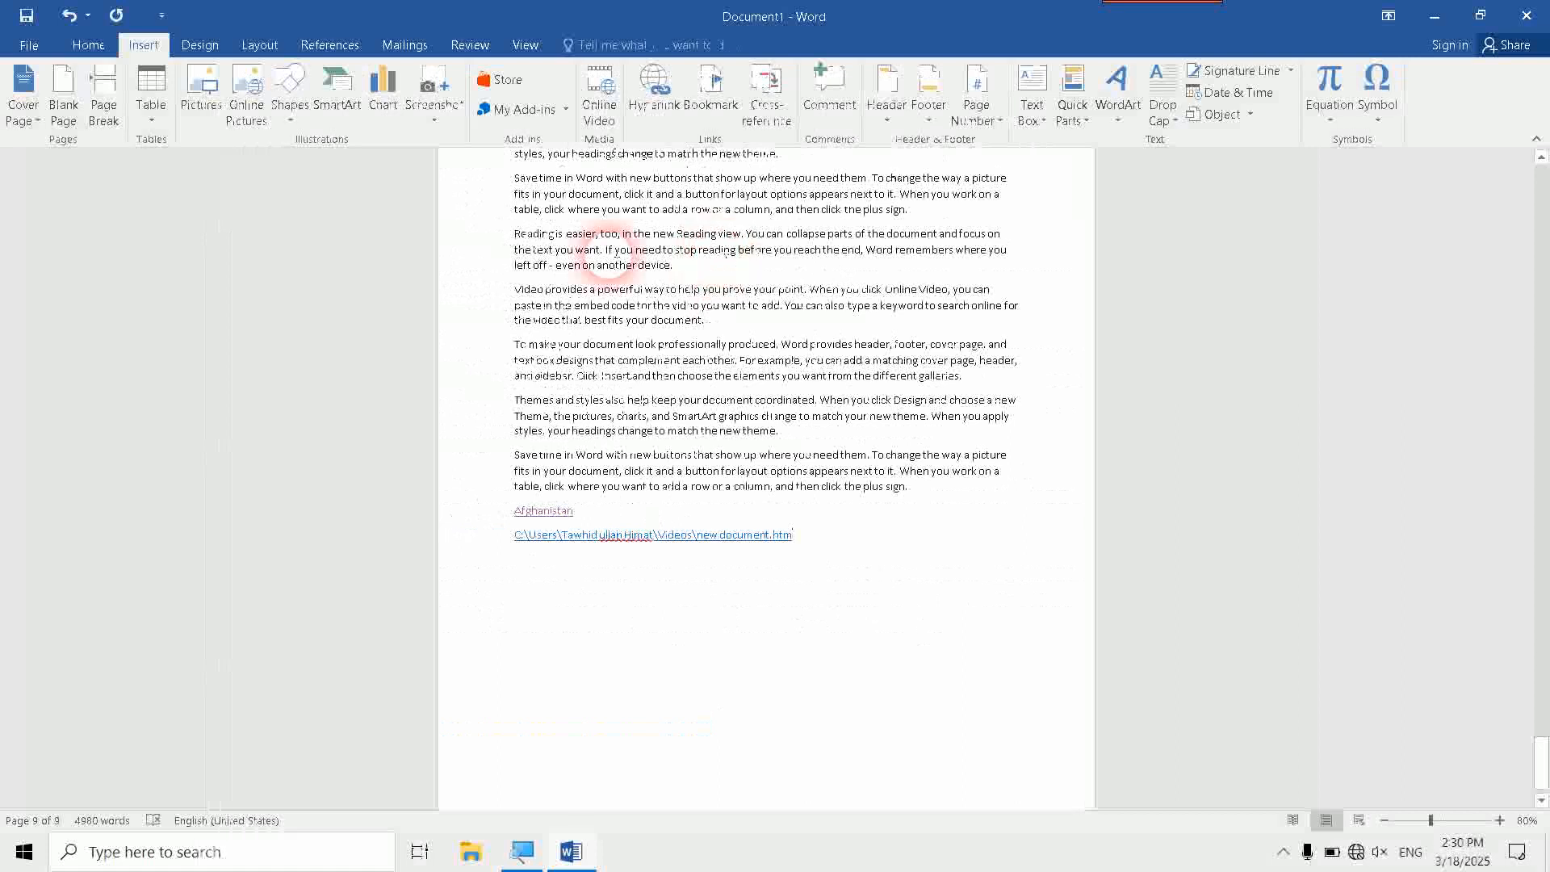
scroll(352, 176, up, 6)
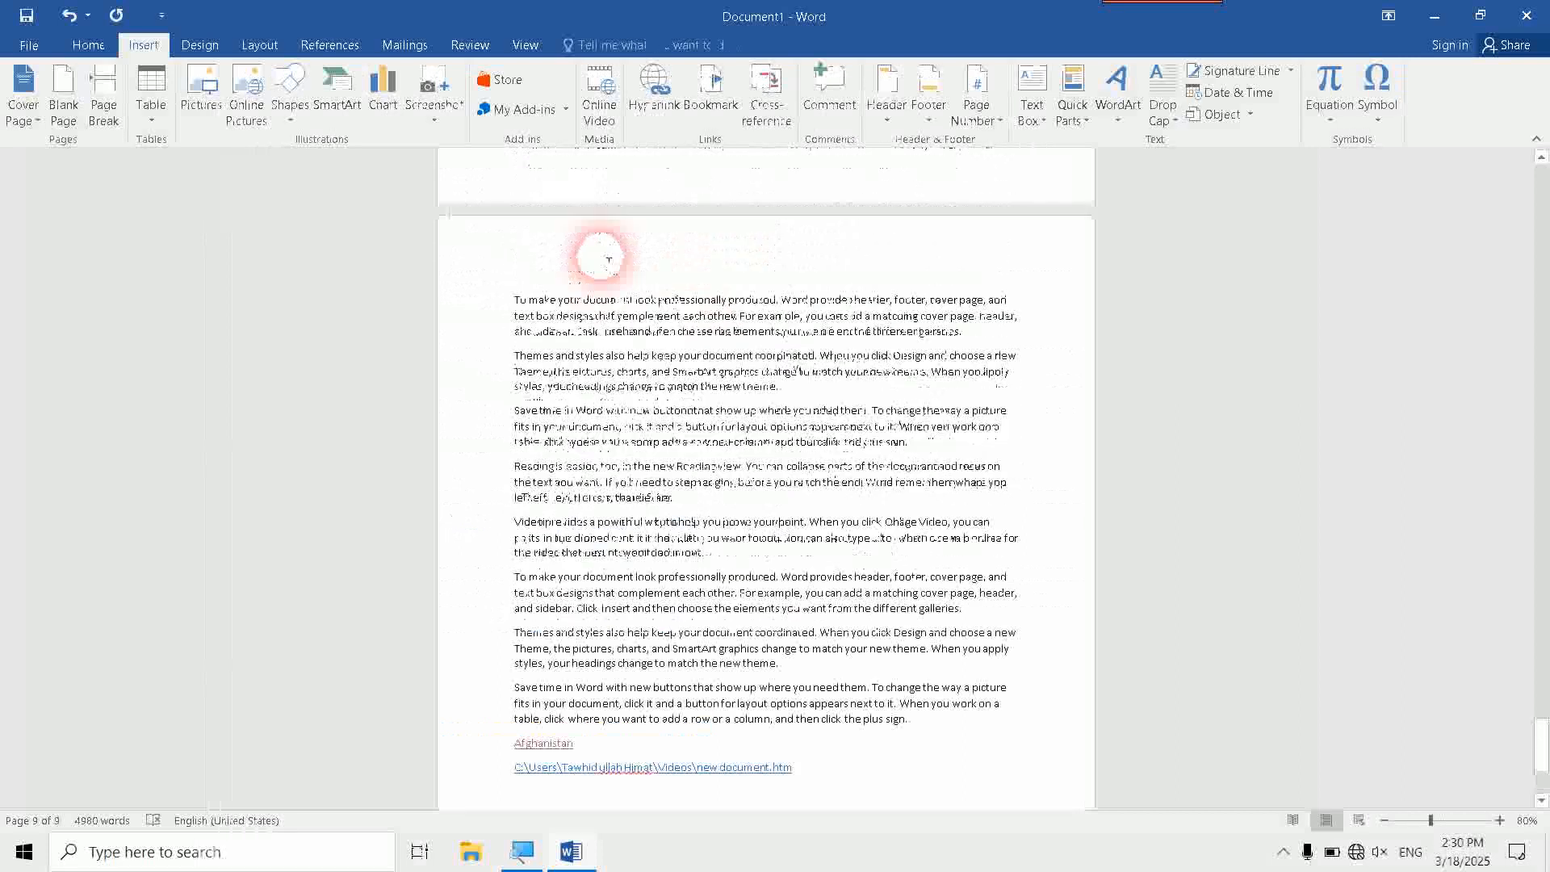
scroll(609, 260, down, 3)
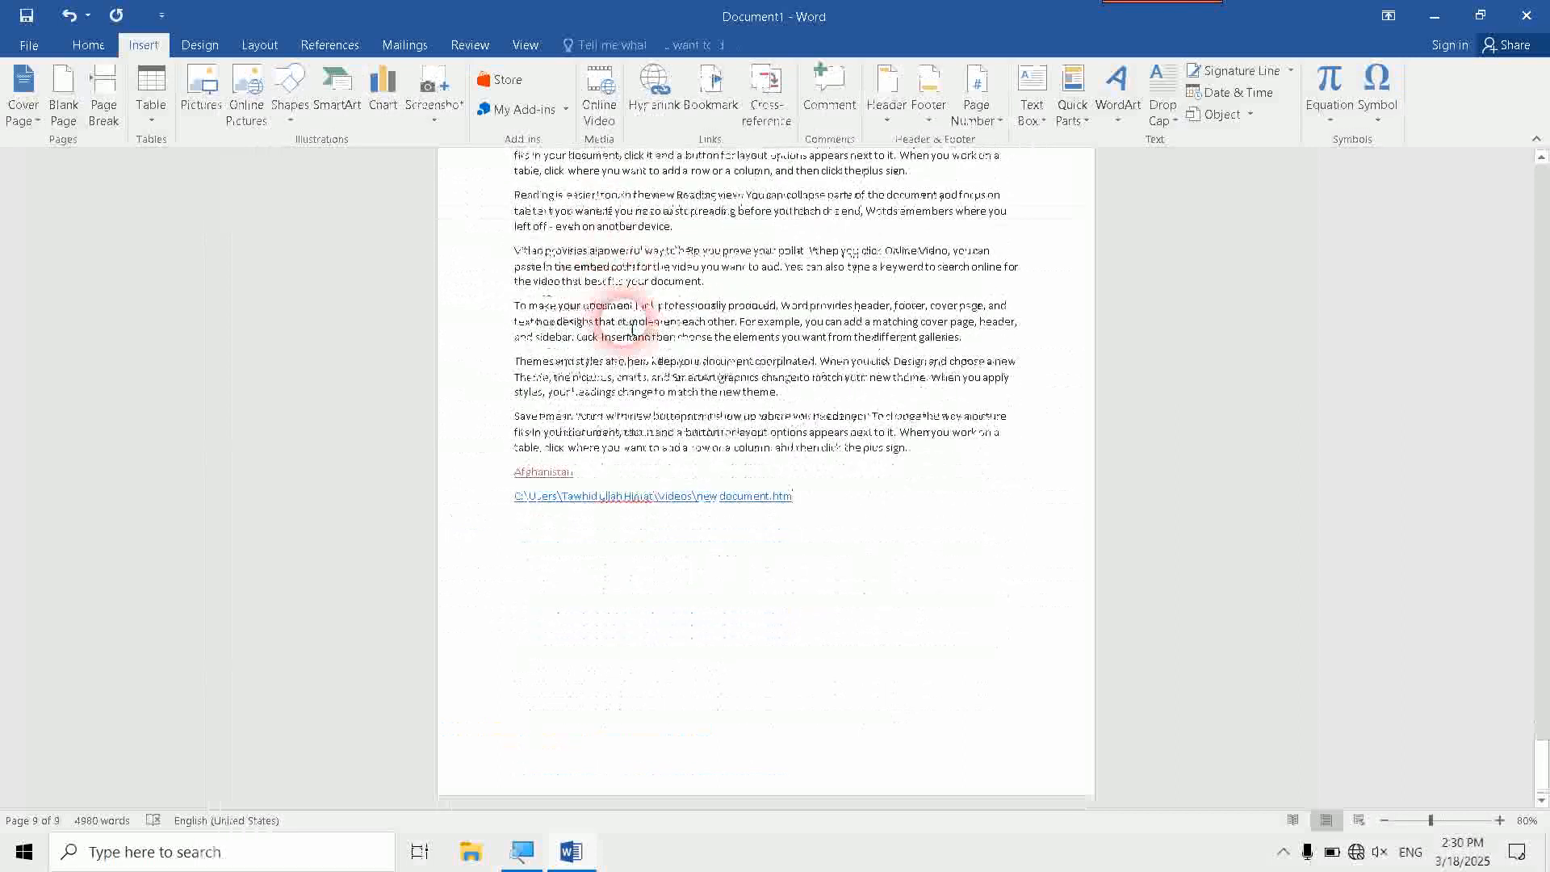
ctrl+click(741, 497)
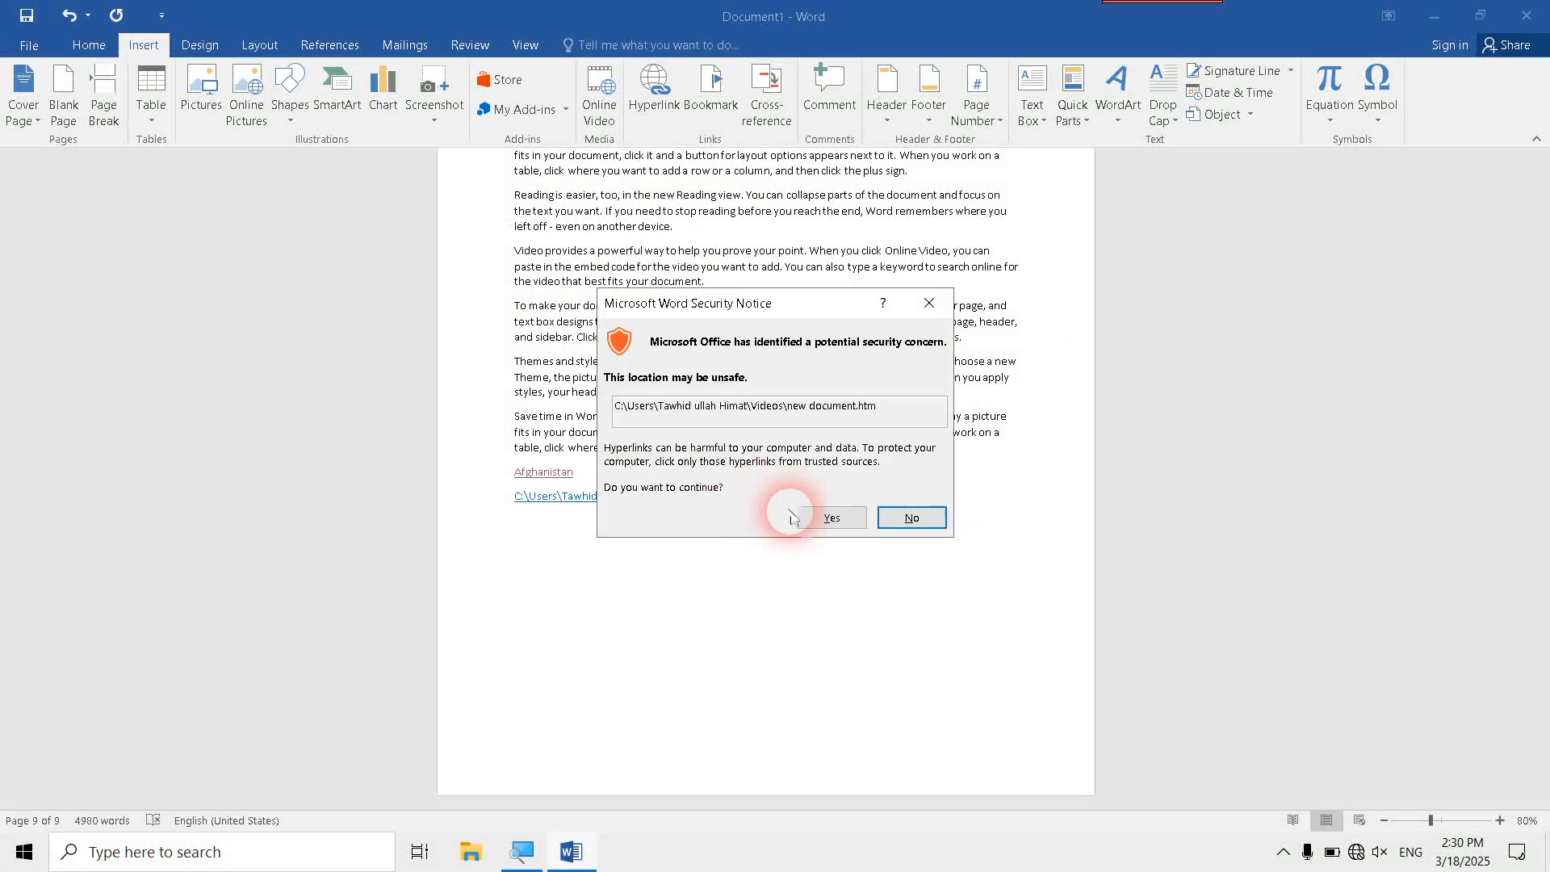
click(820, 516)
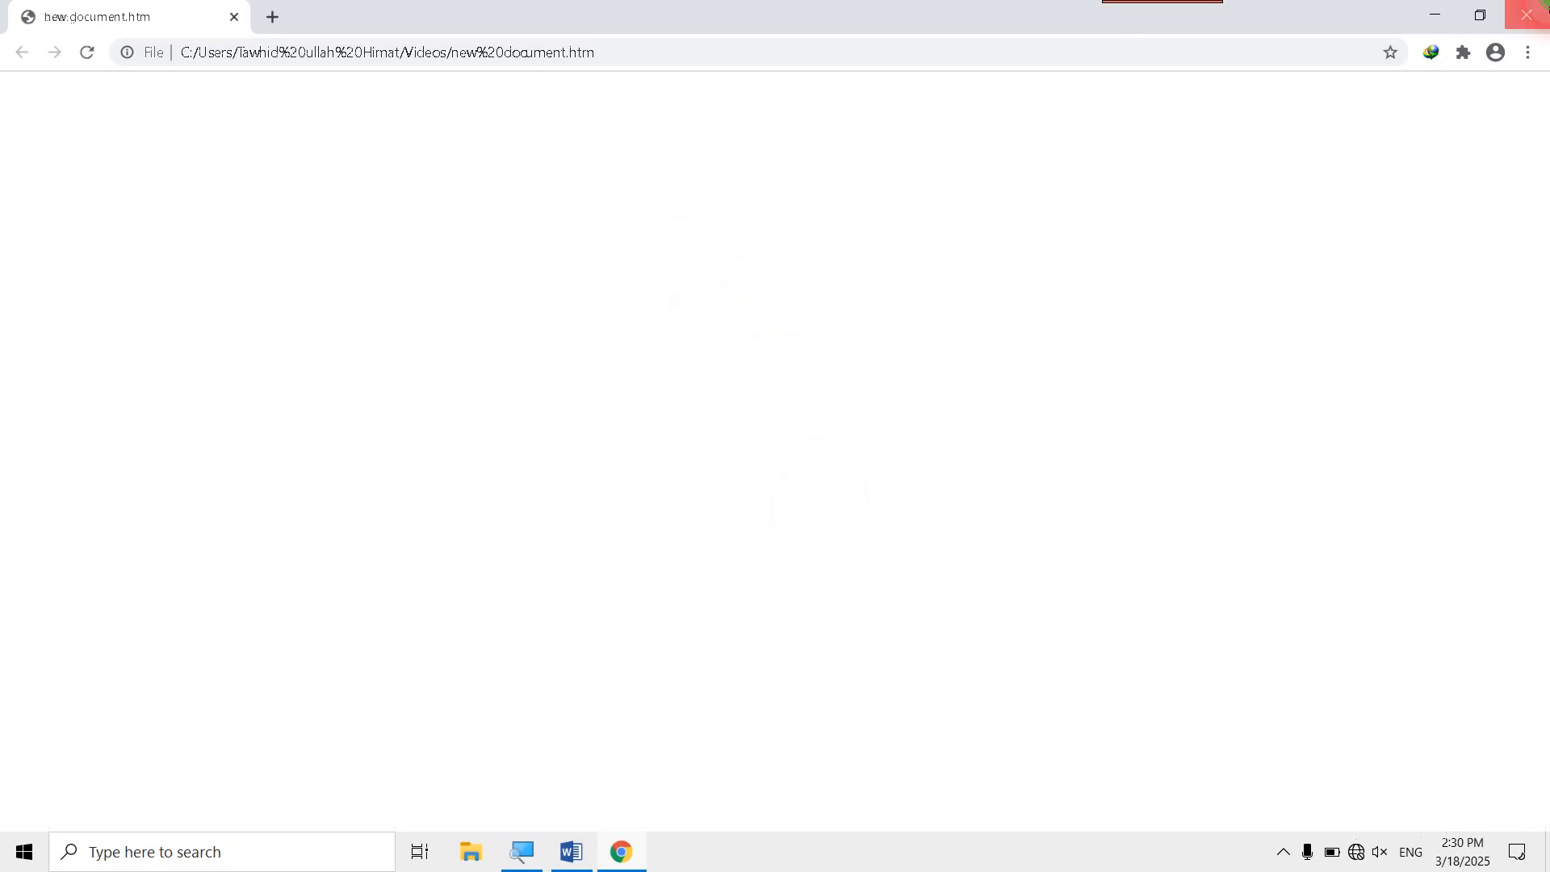
click(1526, 15)
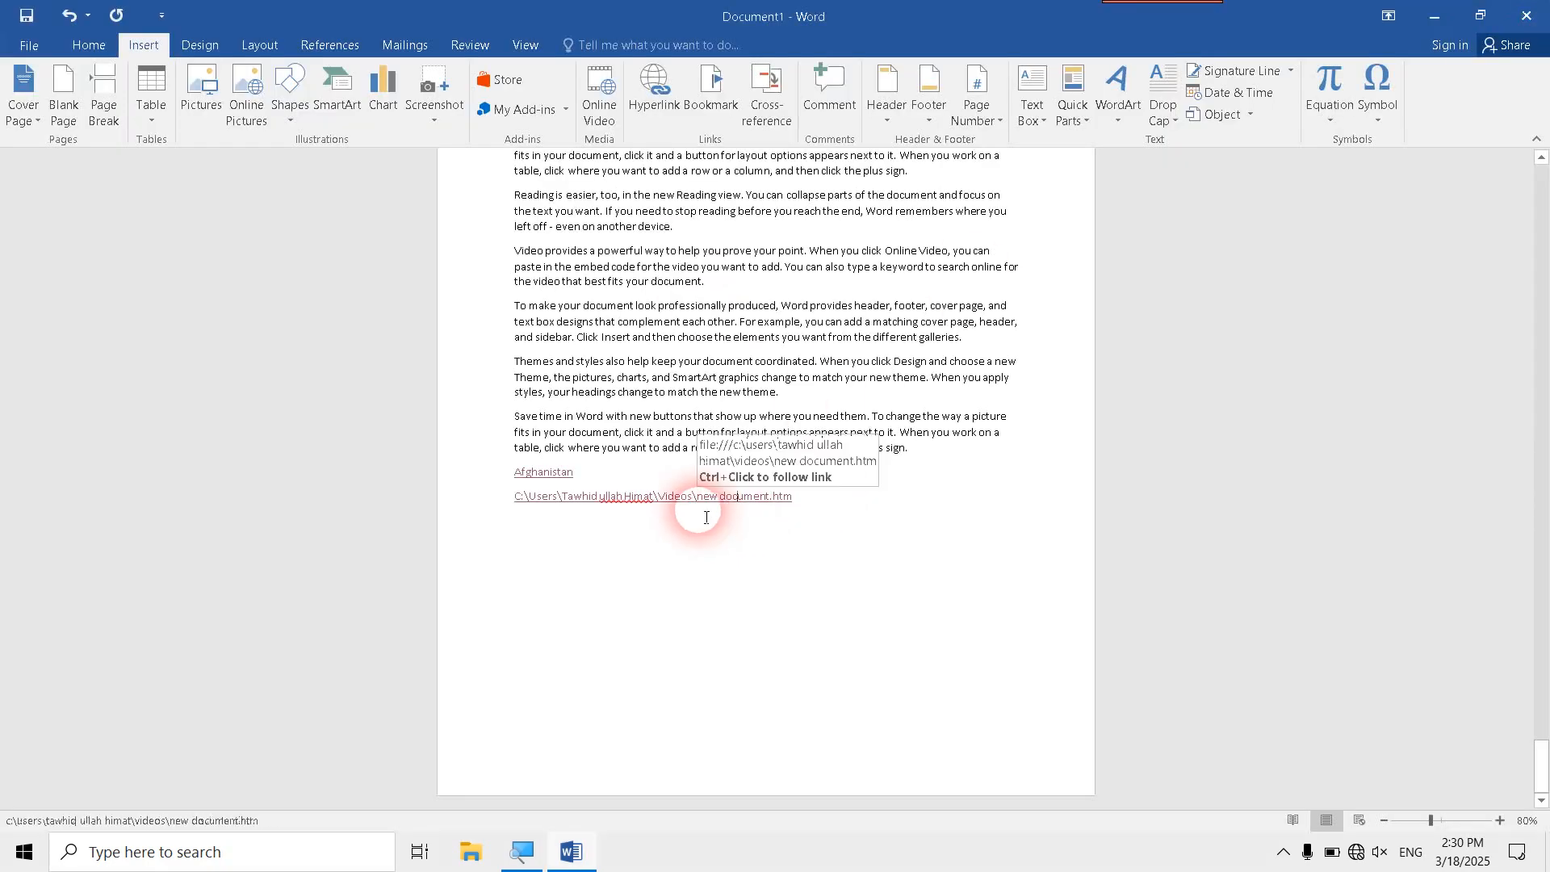
- Delete the new document.htm hyperlink line and add two empty lines below the Afghanistan link
click(484, 495)
key(BackSpace)
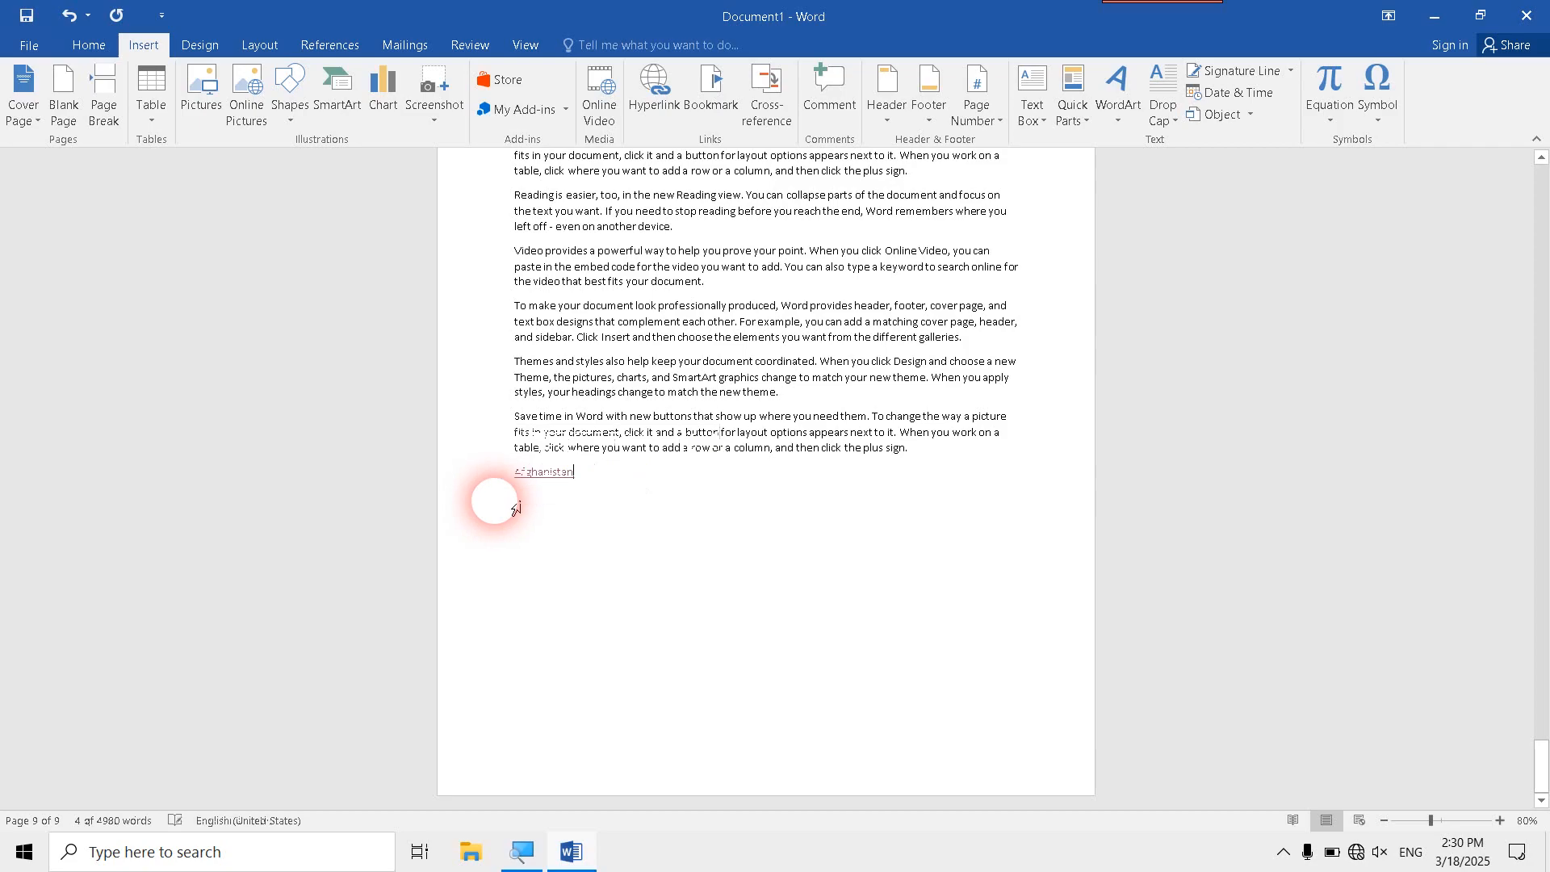
key(Return)
key(Return)
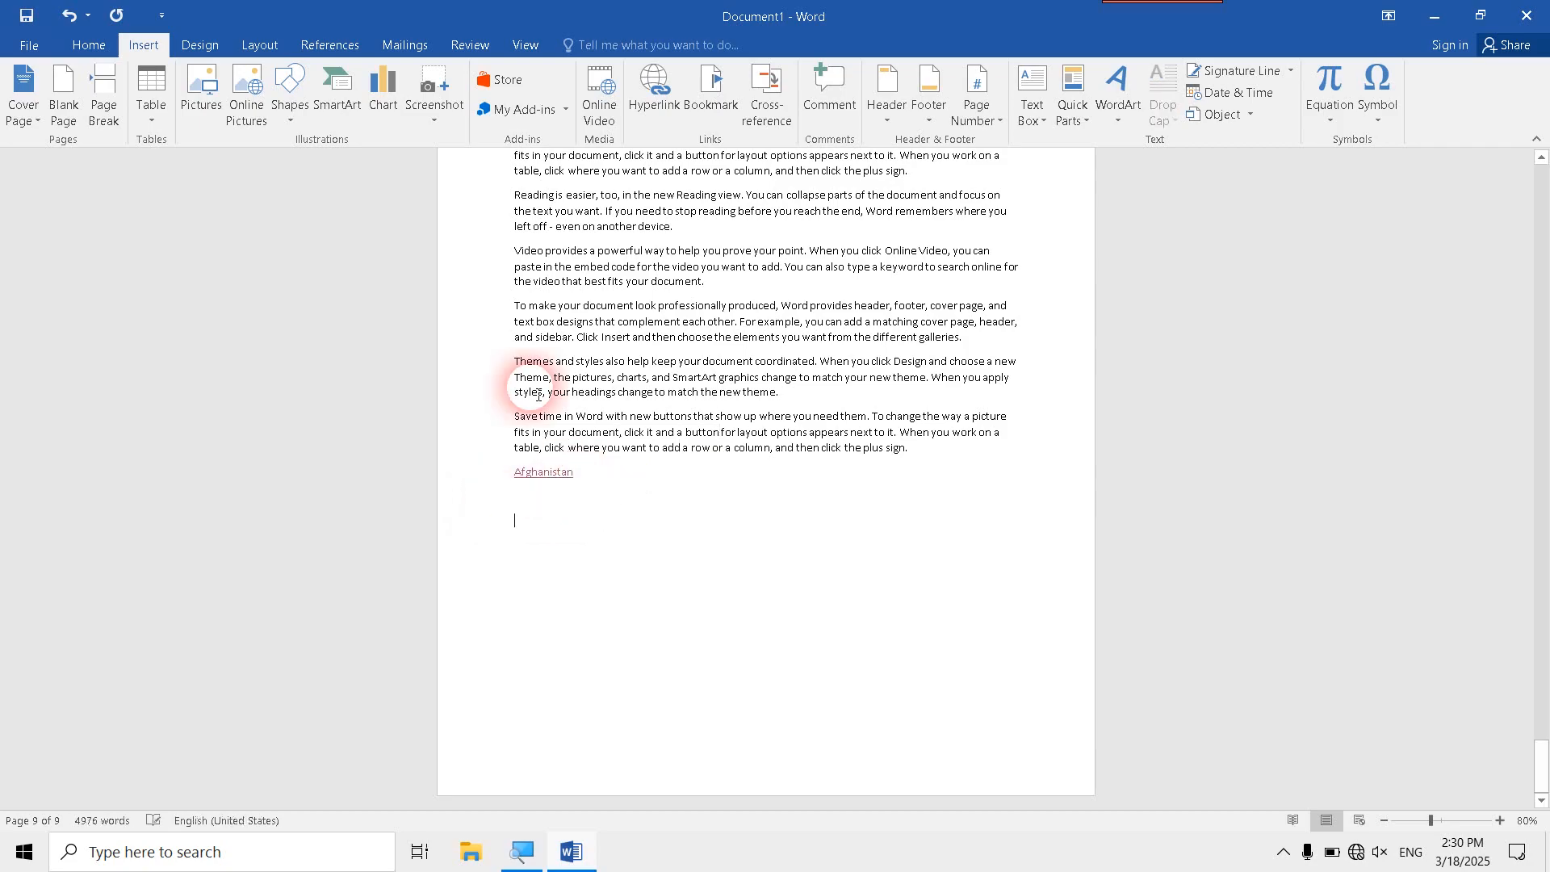
- Insert a hyperlink below the Afghanistan link that creates a new document named "new" in the Videos folder, set to edit later
click(654, 89)
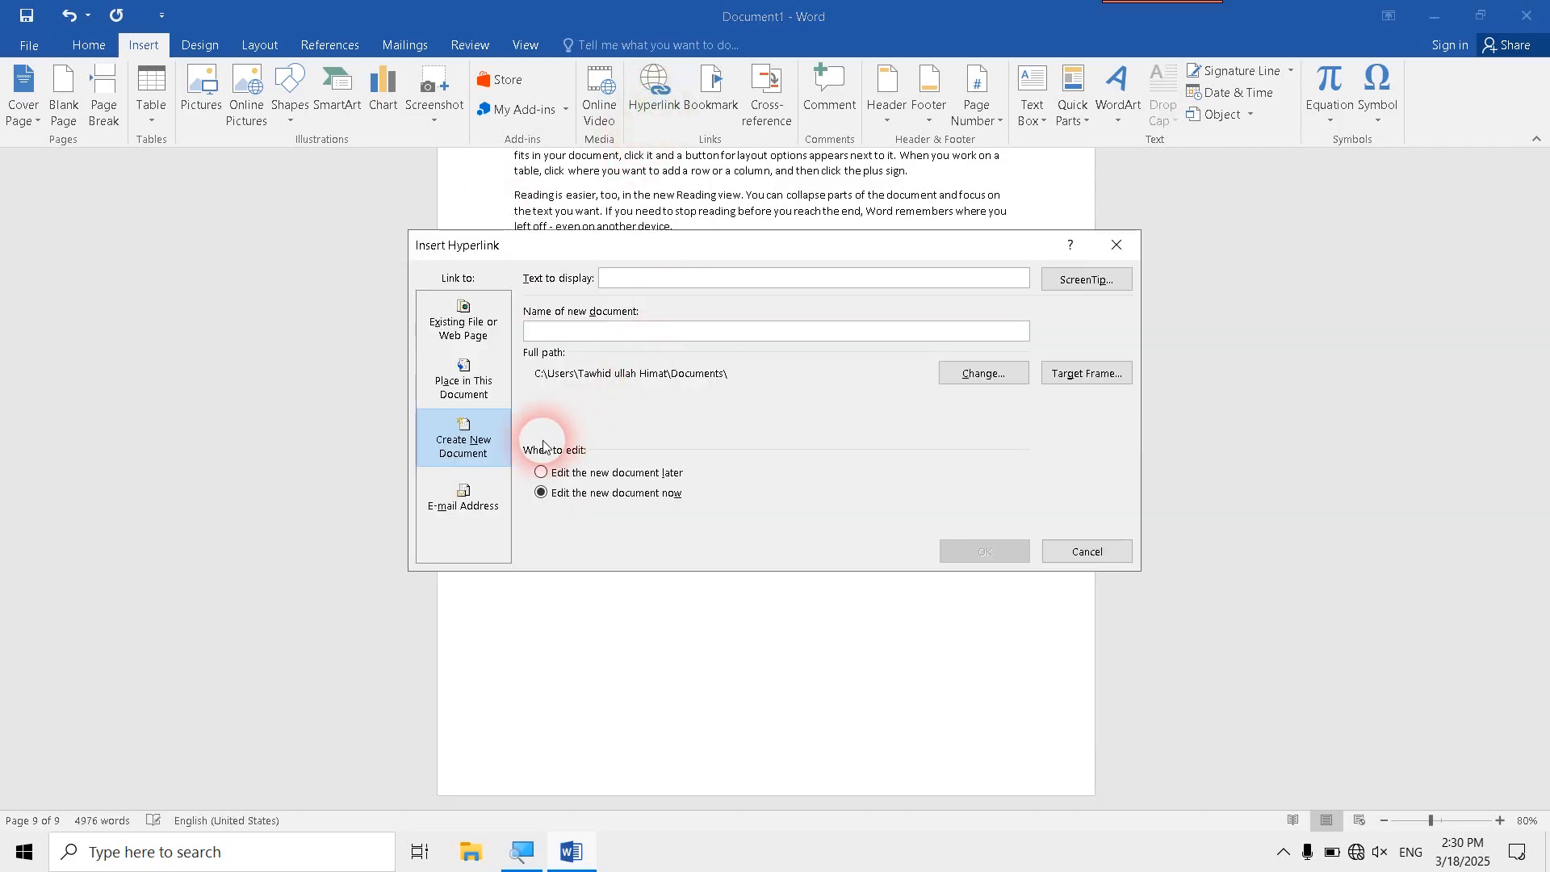
click(501, 452)
click(542, 473)
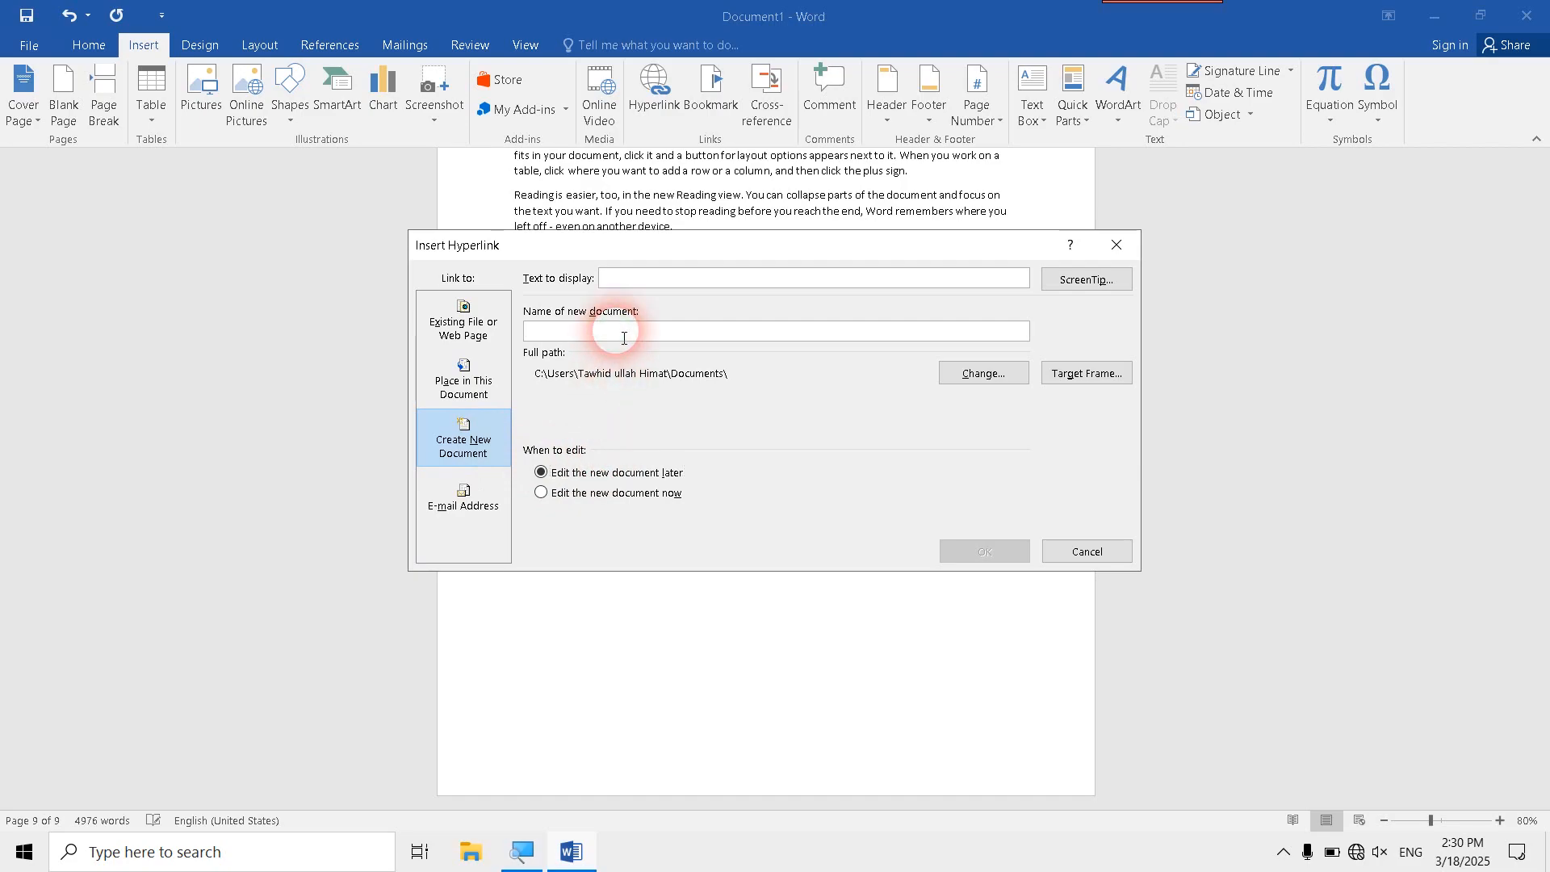
text(new)
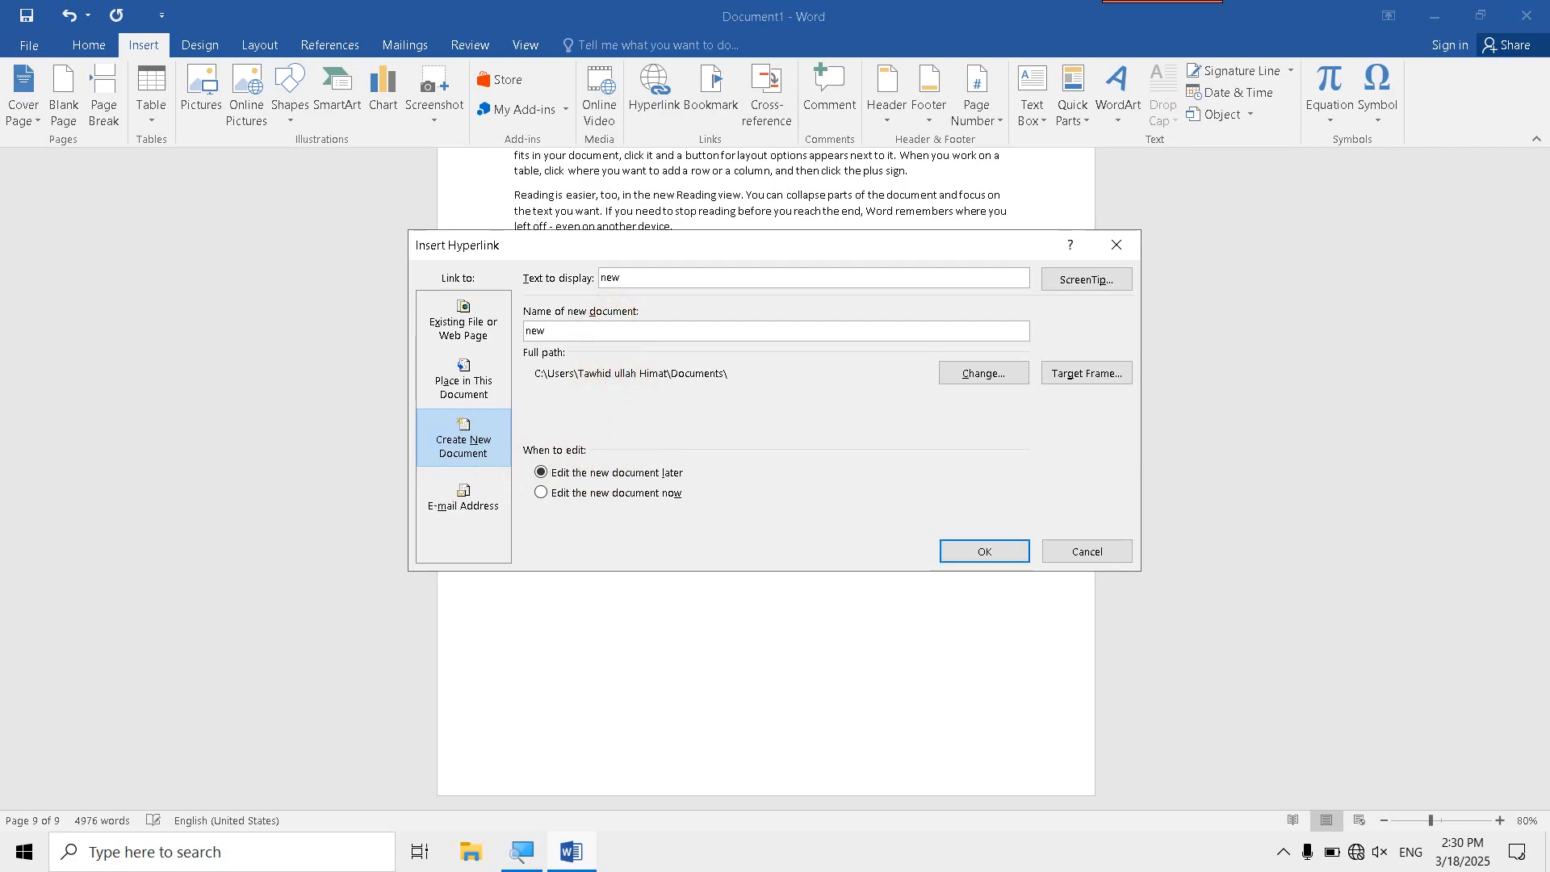
click(949, 372)
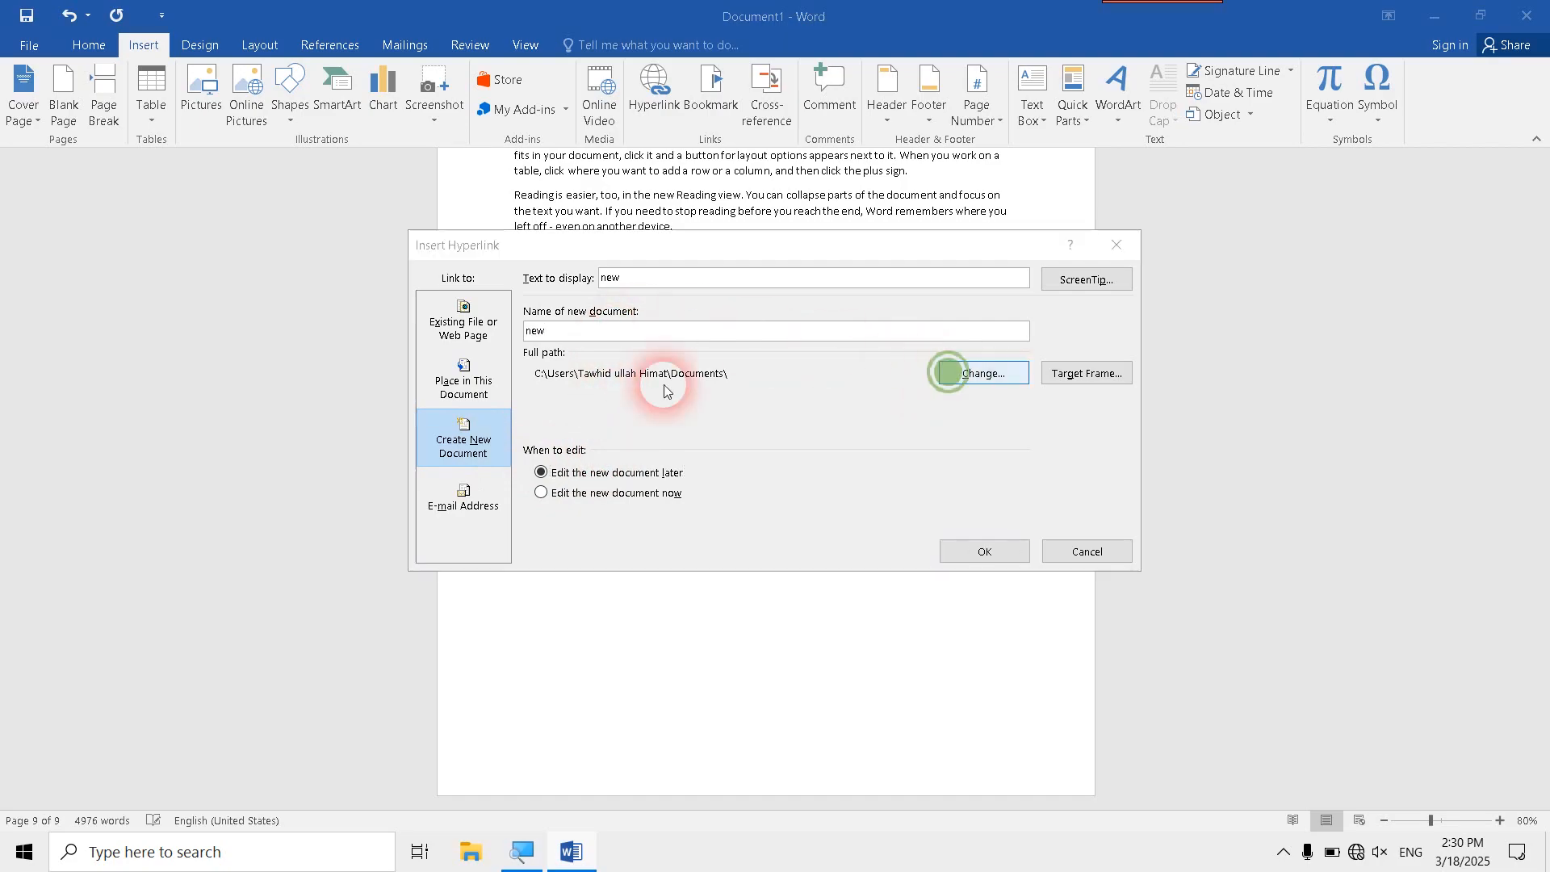
click(496, 552)
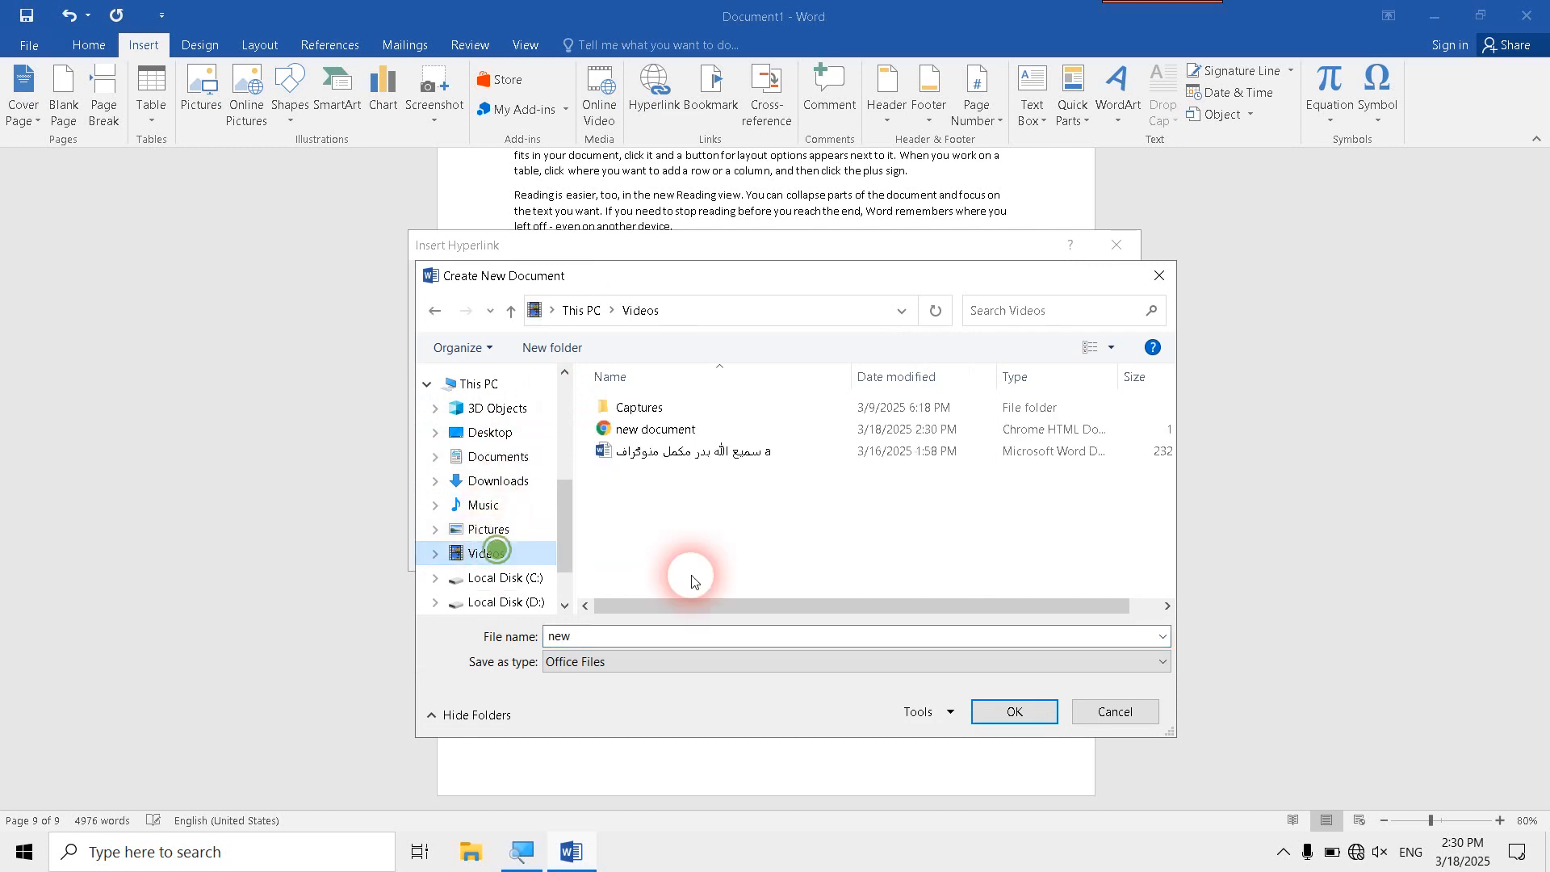
click(1005, 712)
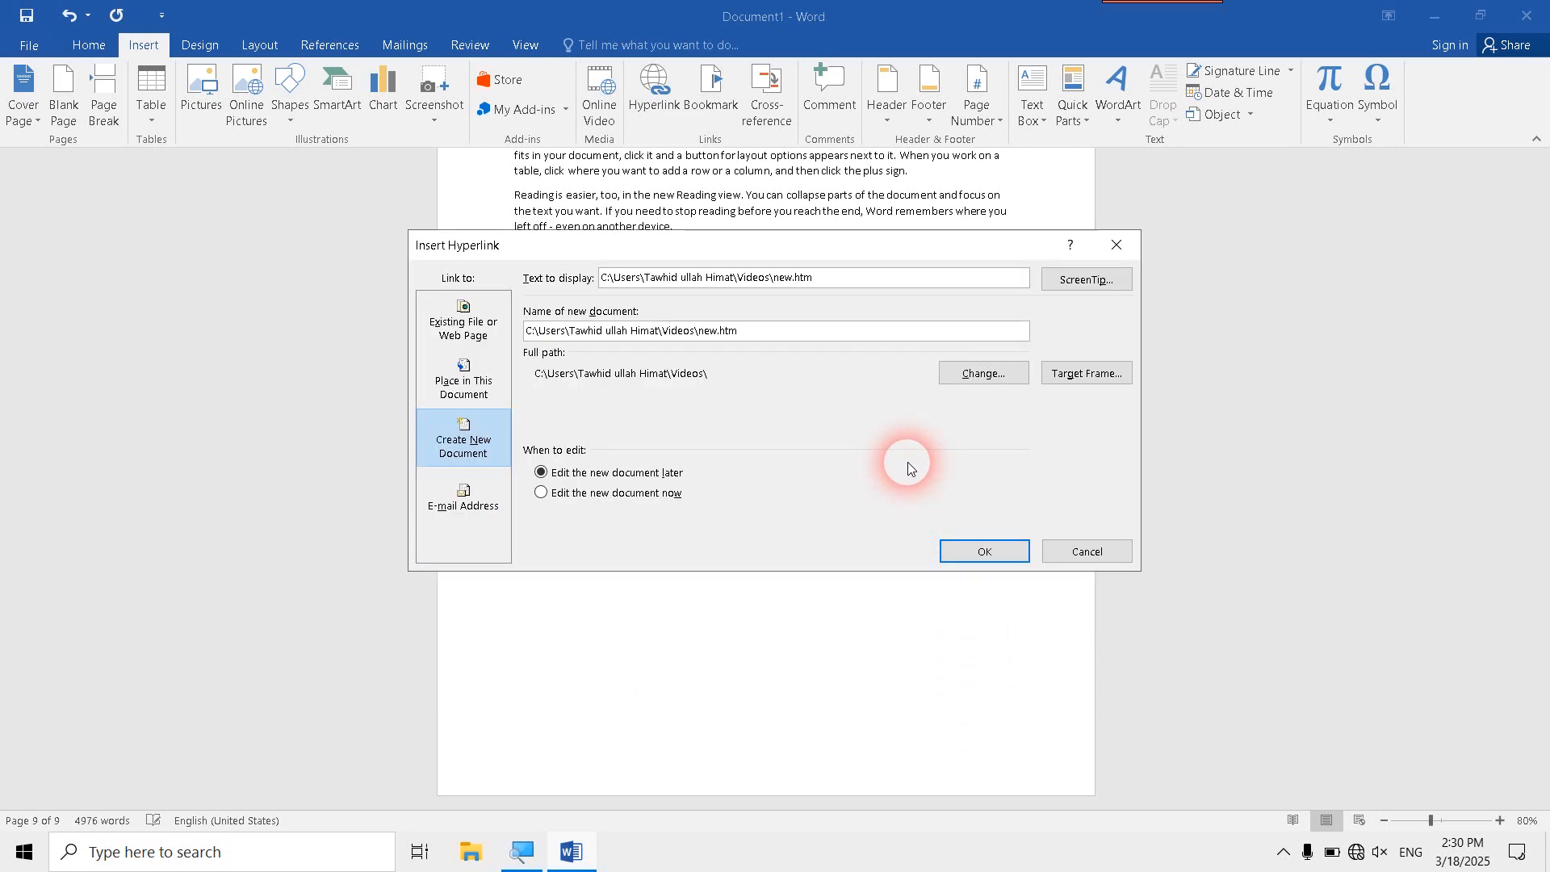
click(970, 556)
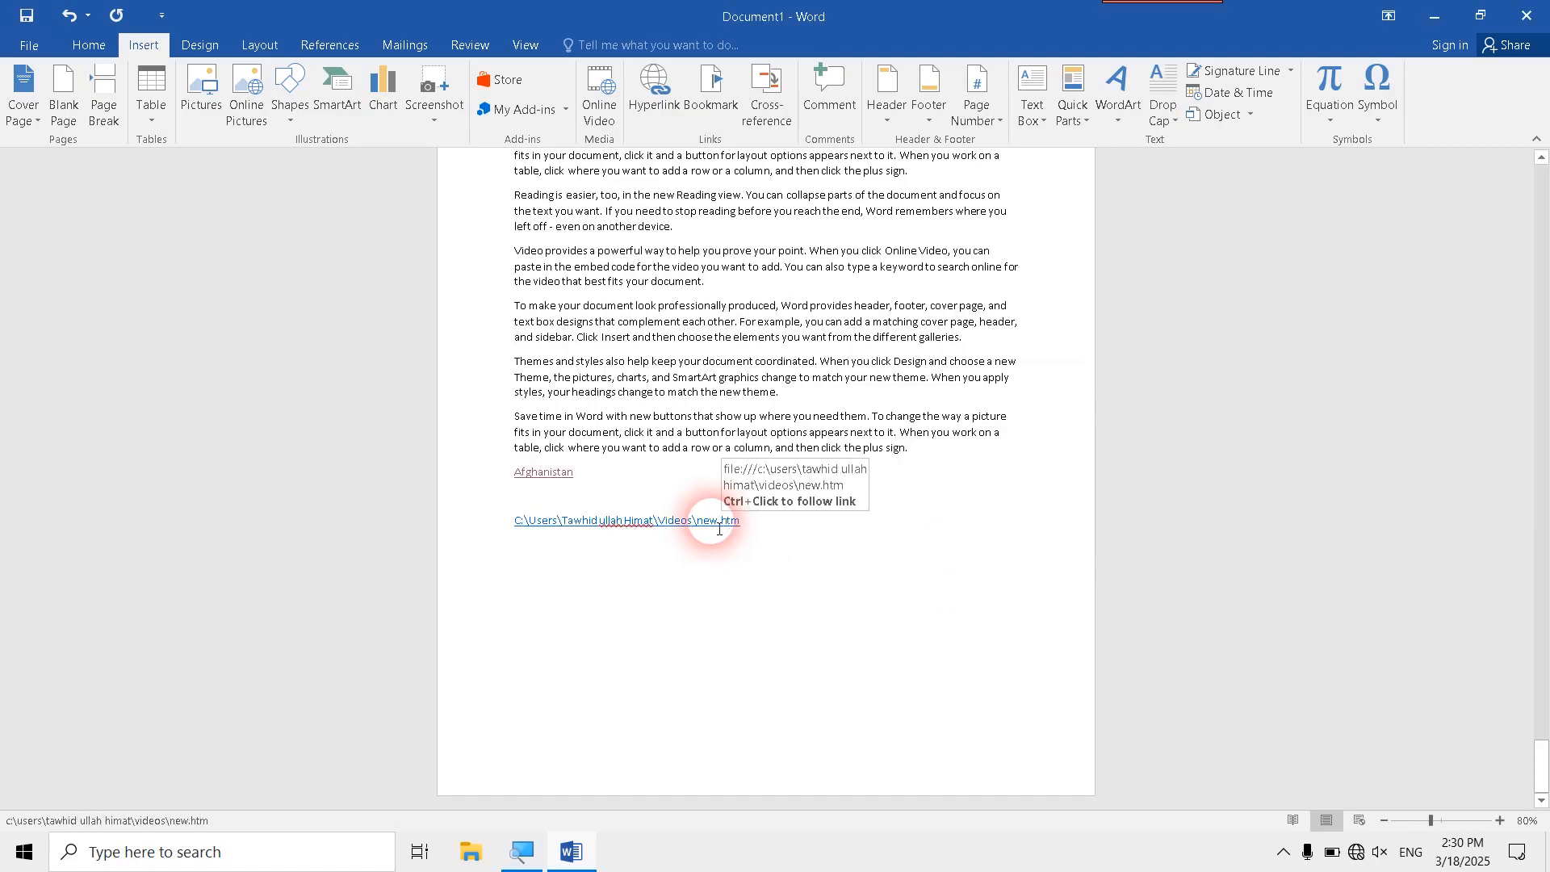
- Follow the new.htm hyperlink, accept the security notice, view the page in the browser, and return to the end of the Word document
ctrl+click(719, 529)
click(832, 517)
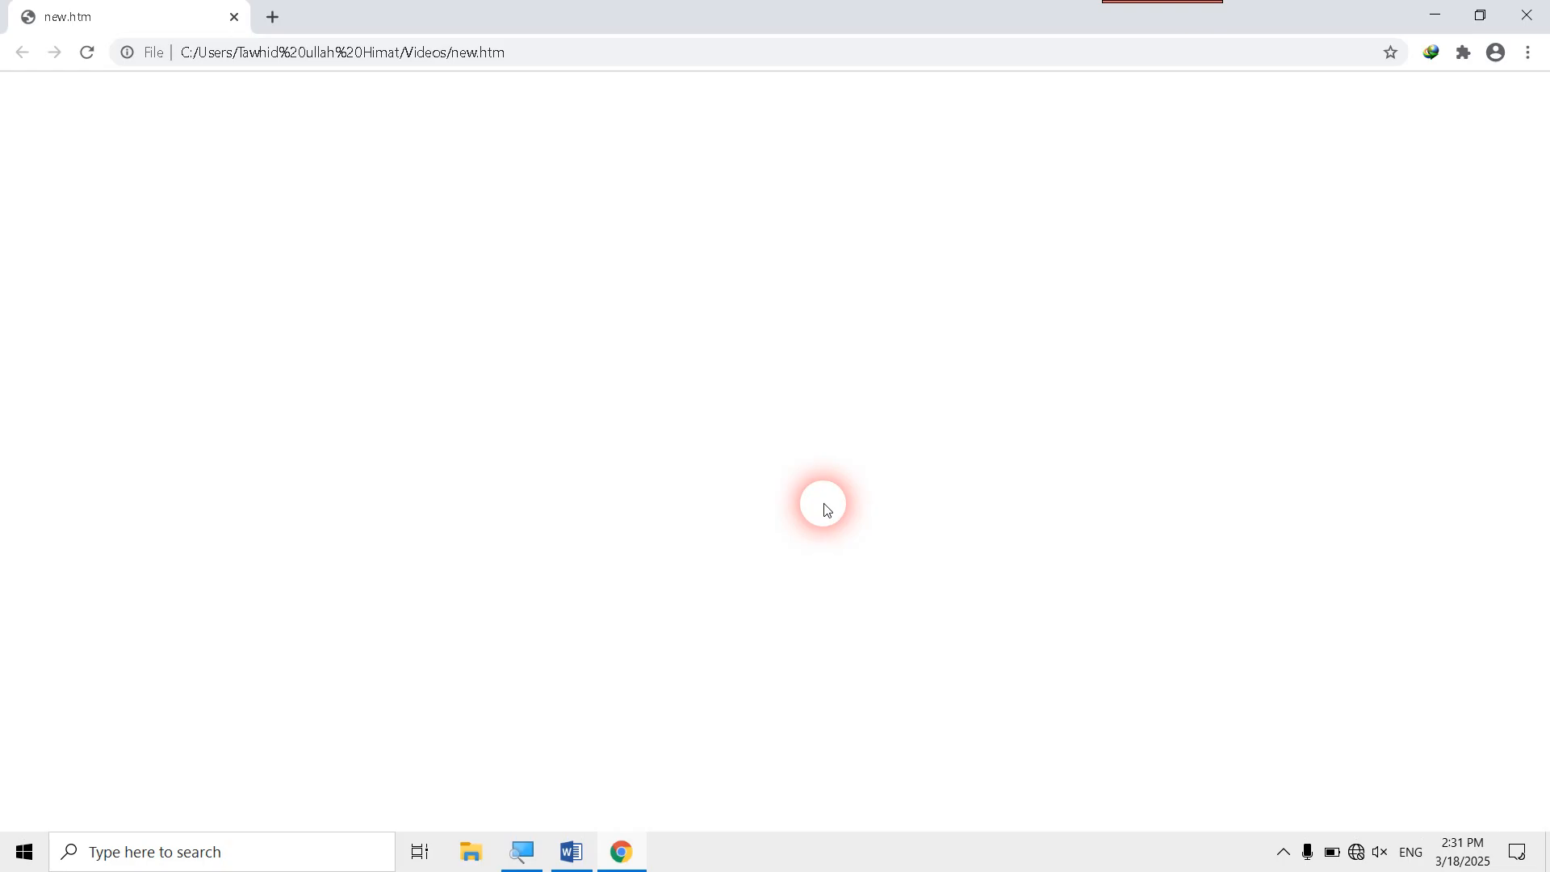
click(1075, 382)
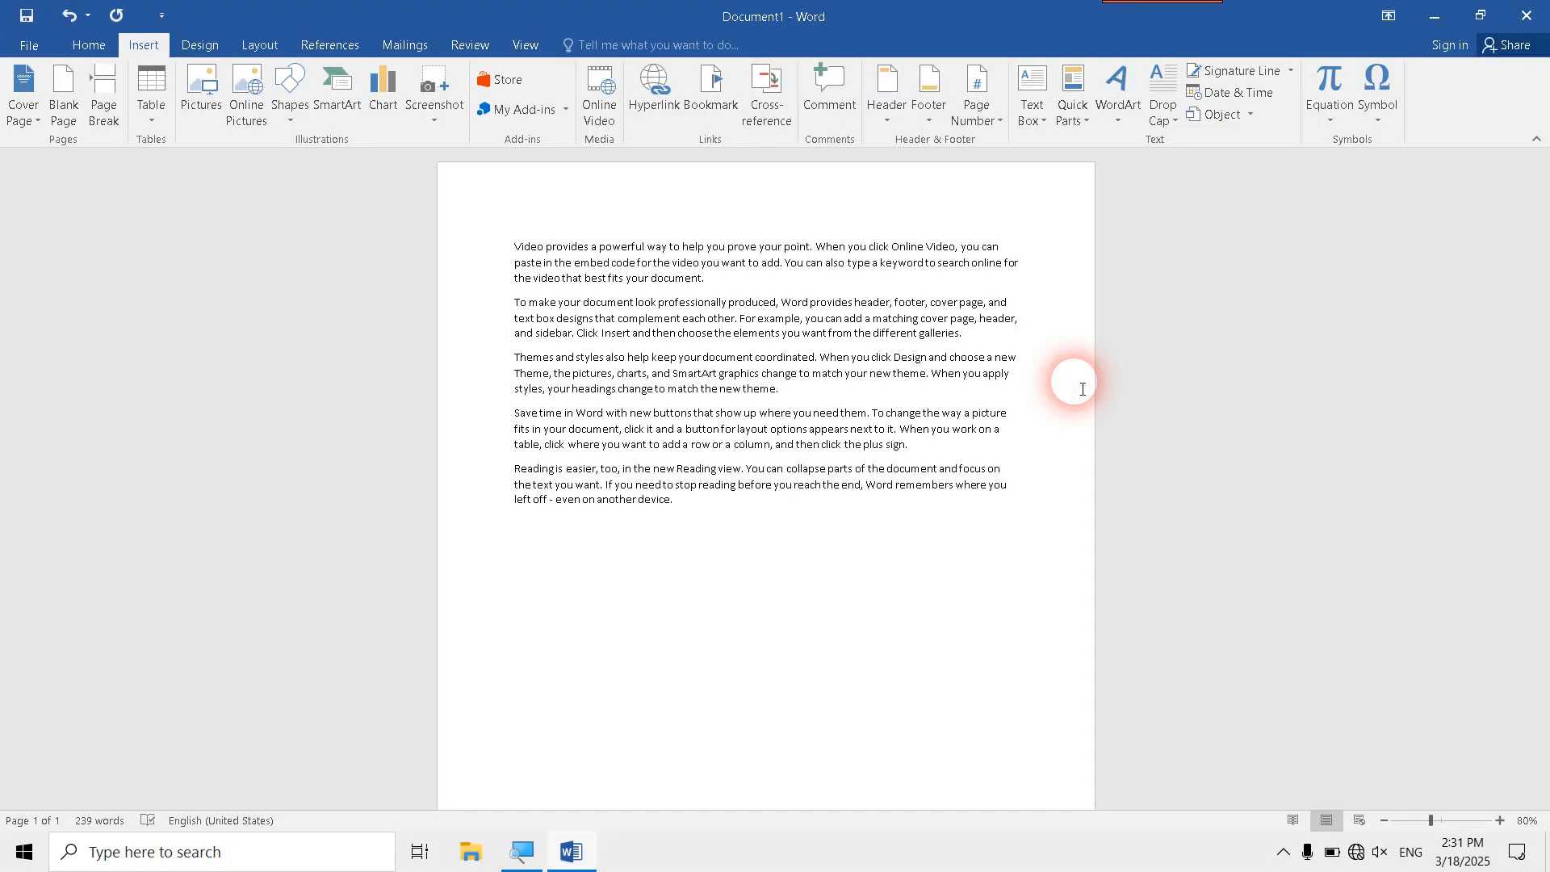
key(ctrl+End)
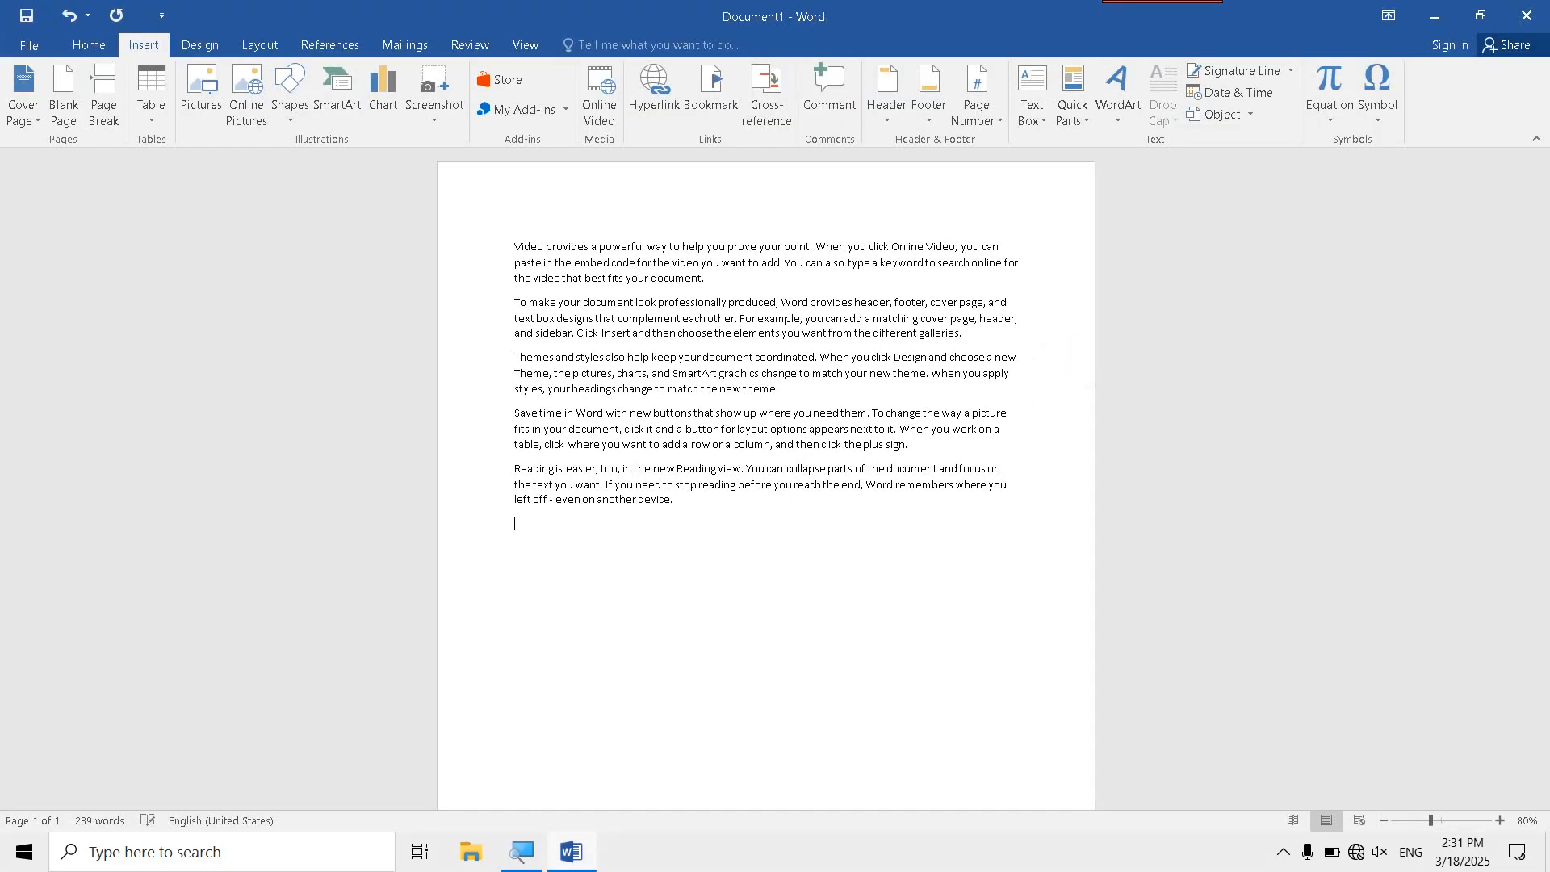
scroll(912, 464, down, 2)
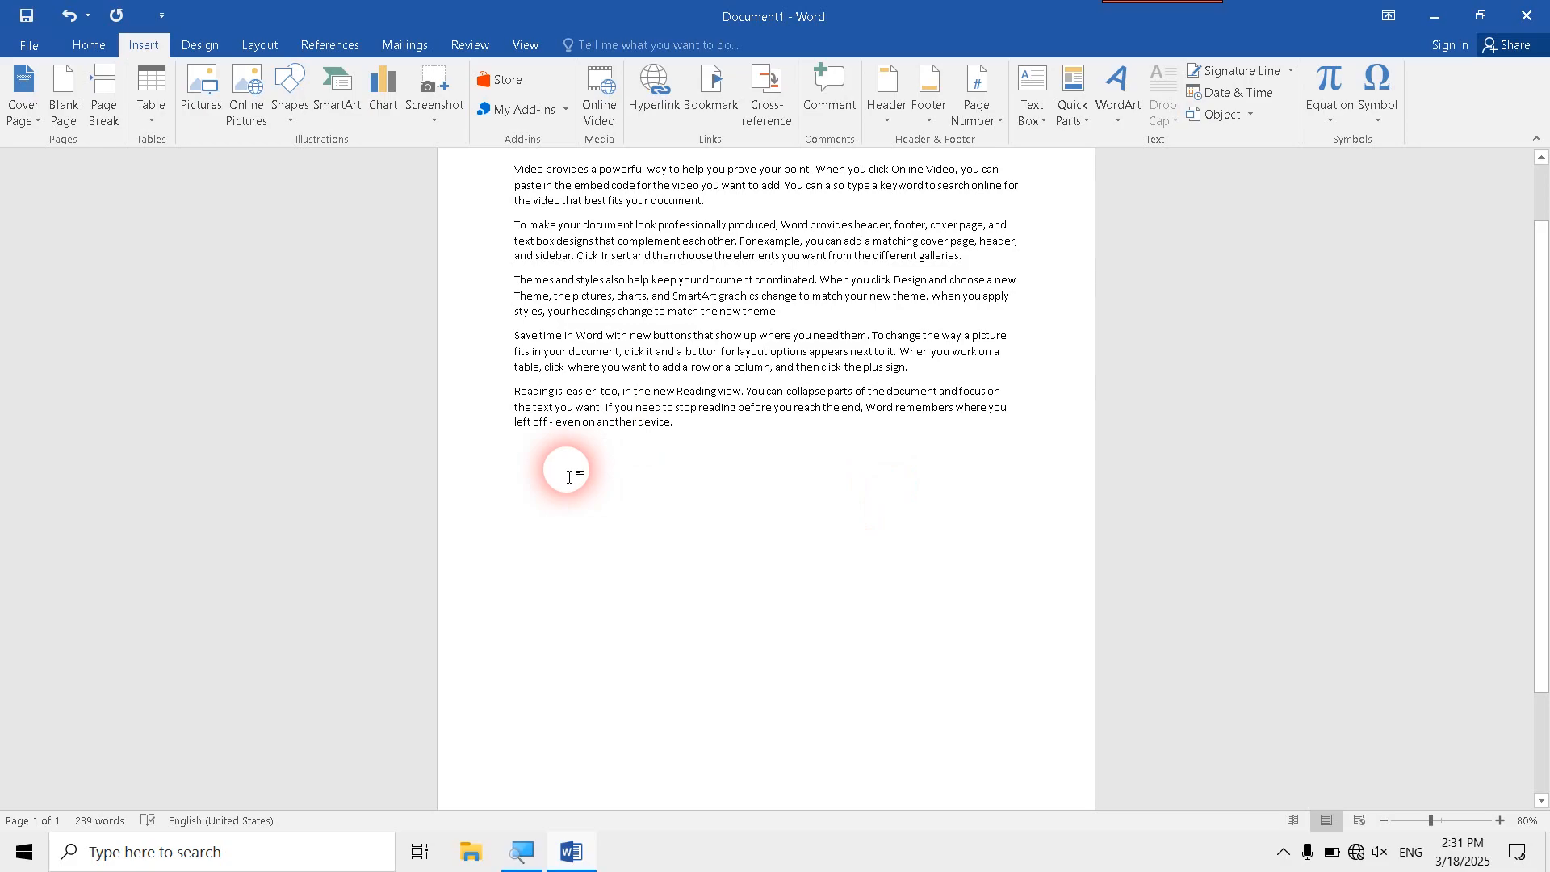
click(650, 90)
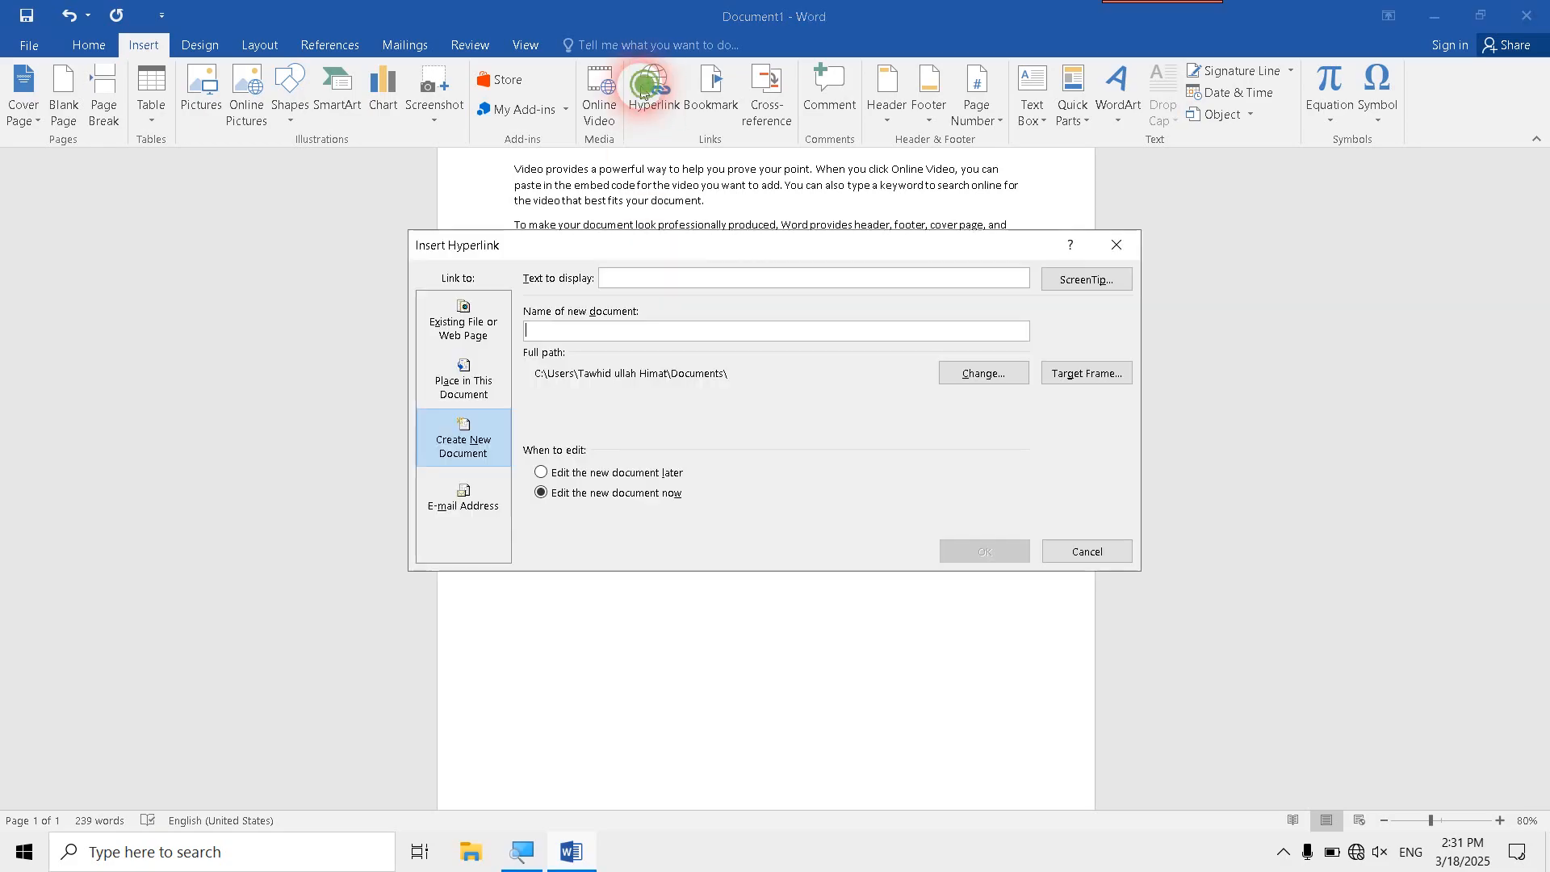
click(461, 443)
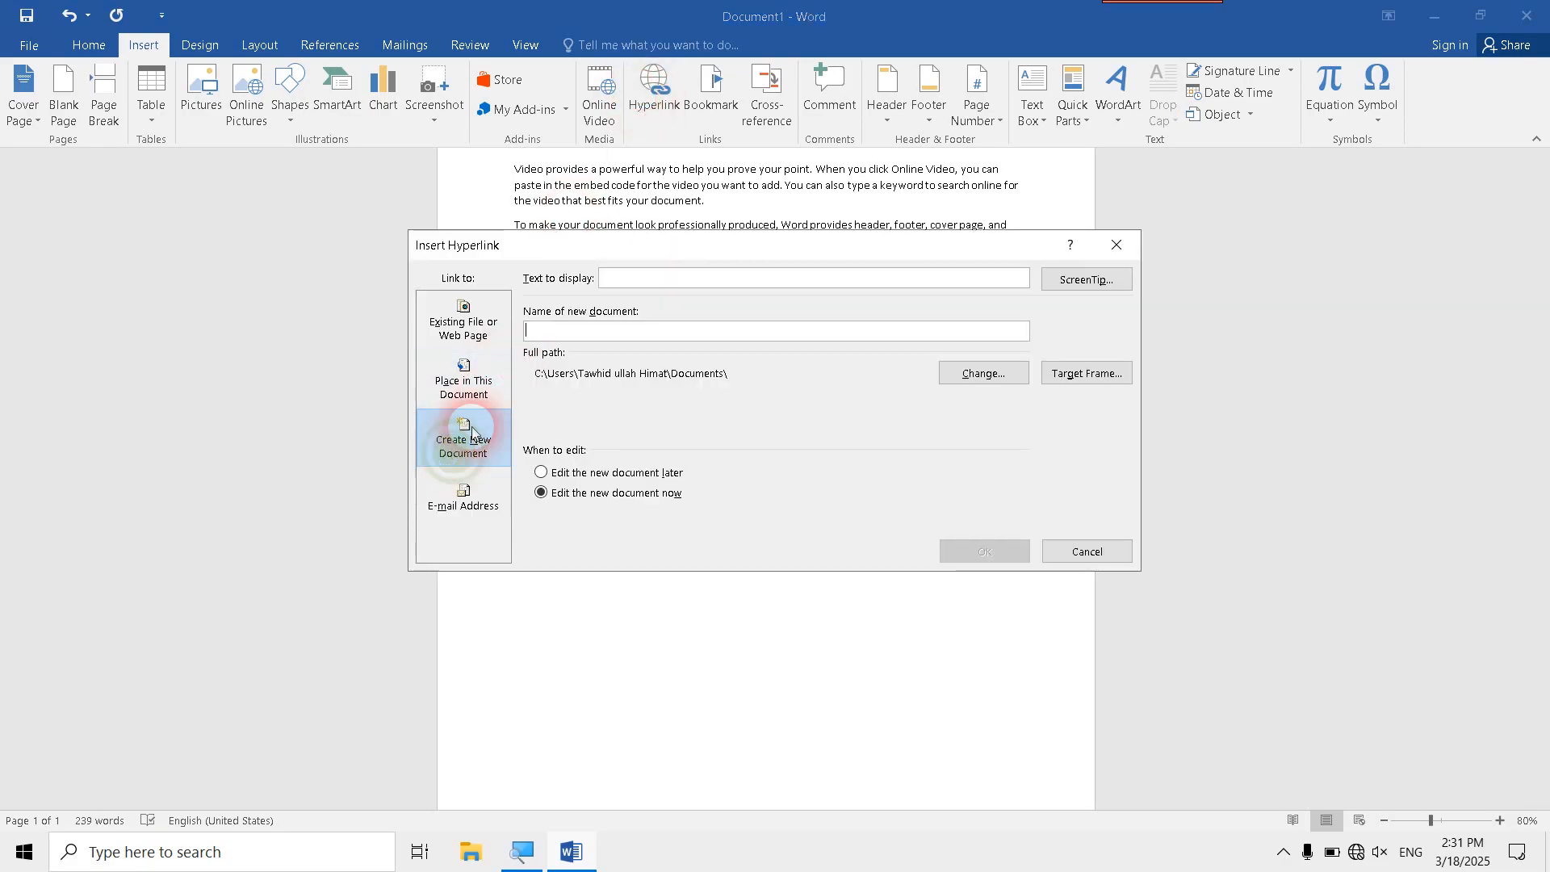
click(602, 334)
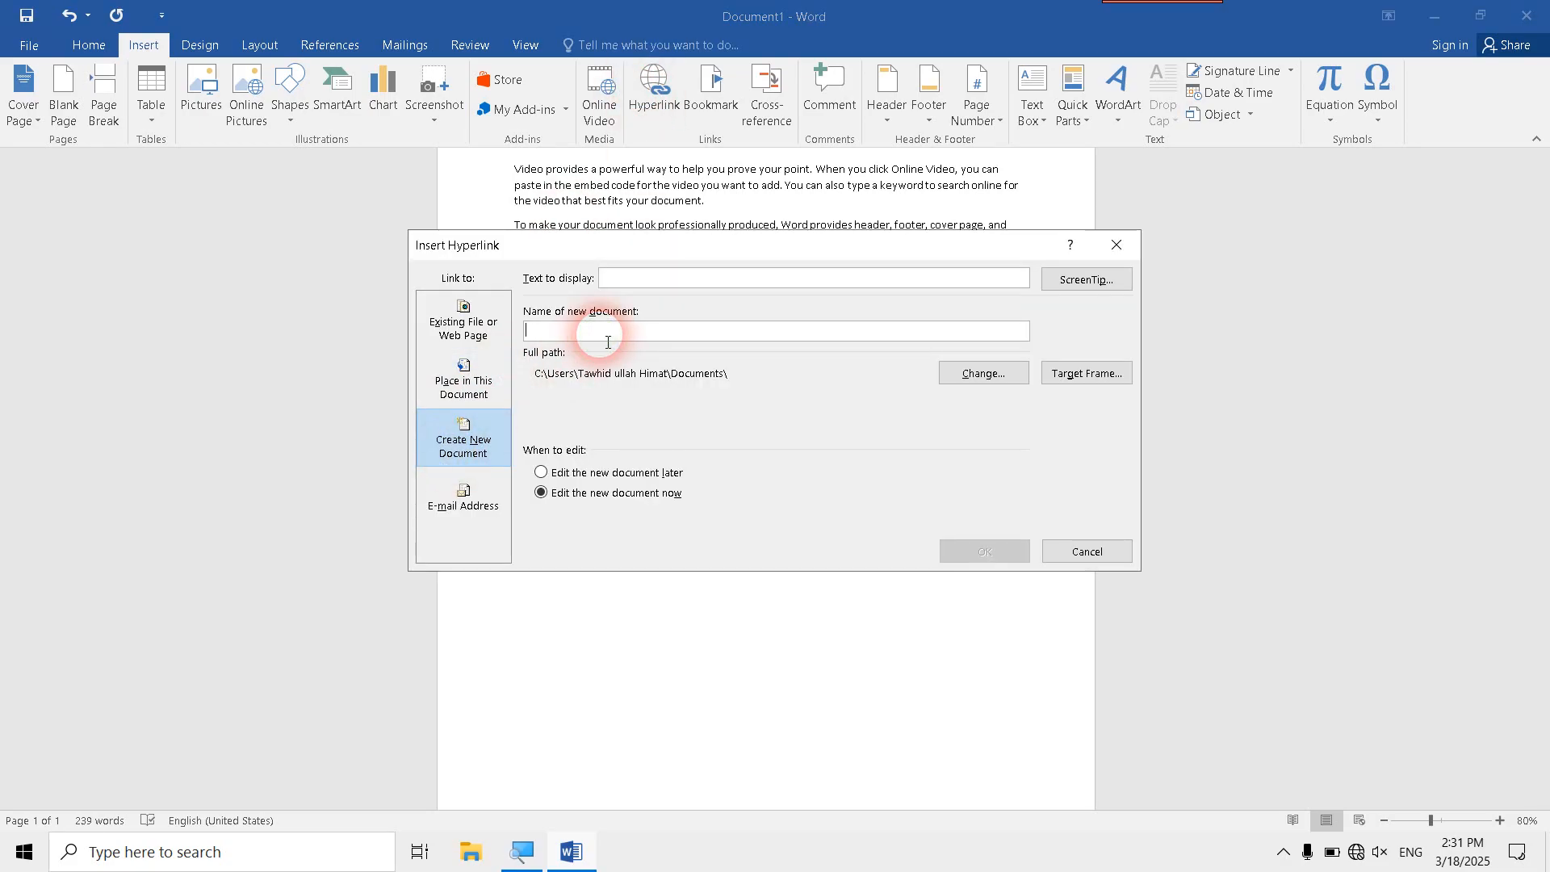
text(new document)
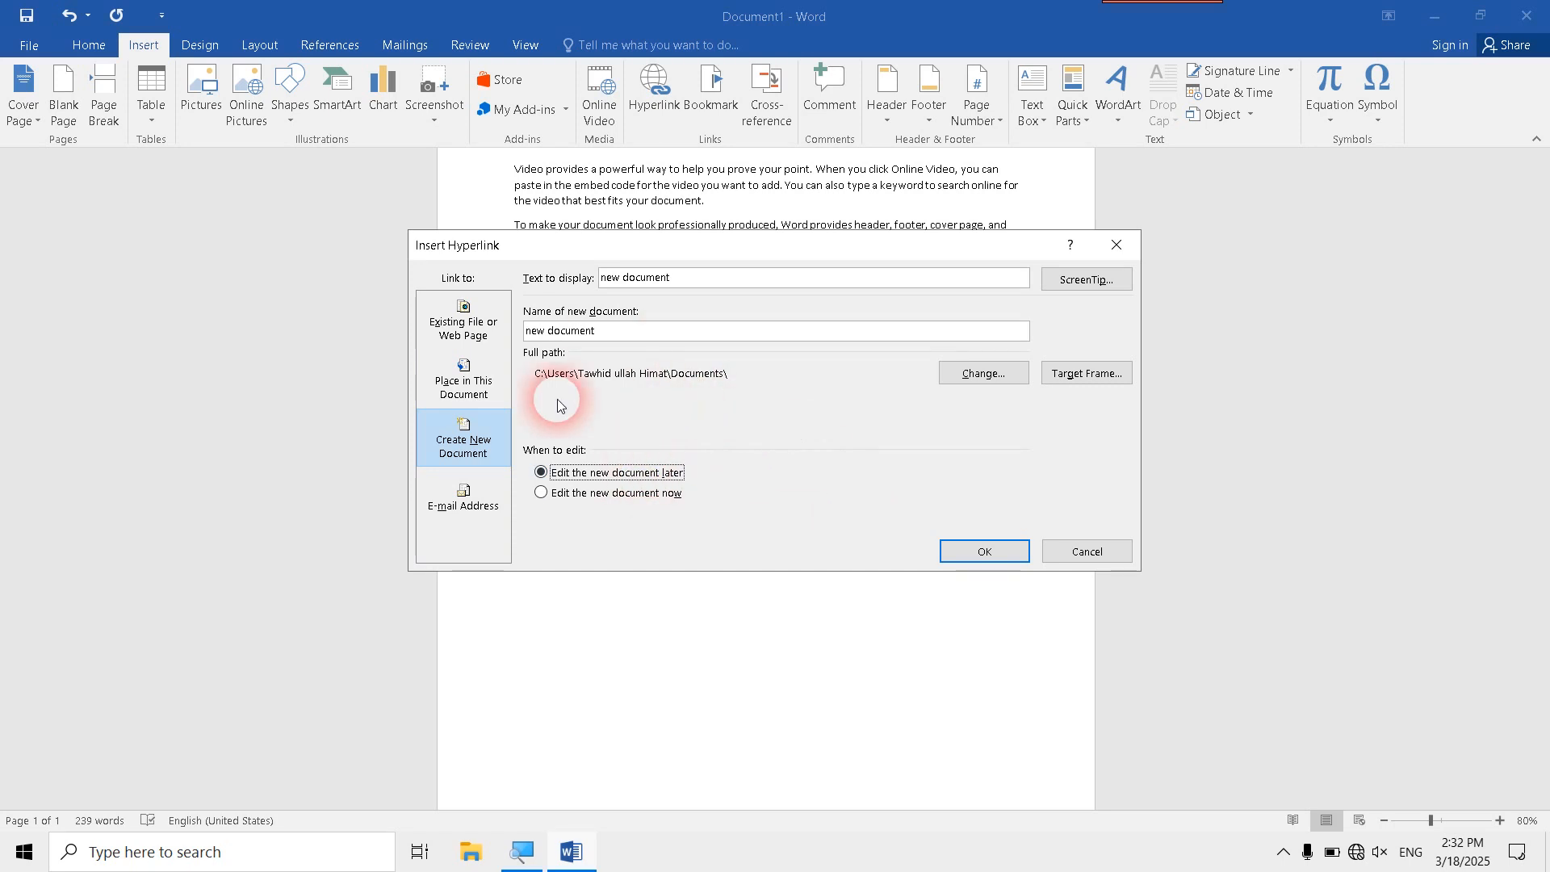
click(978, 374)
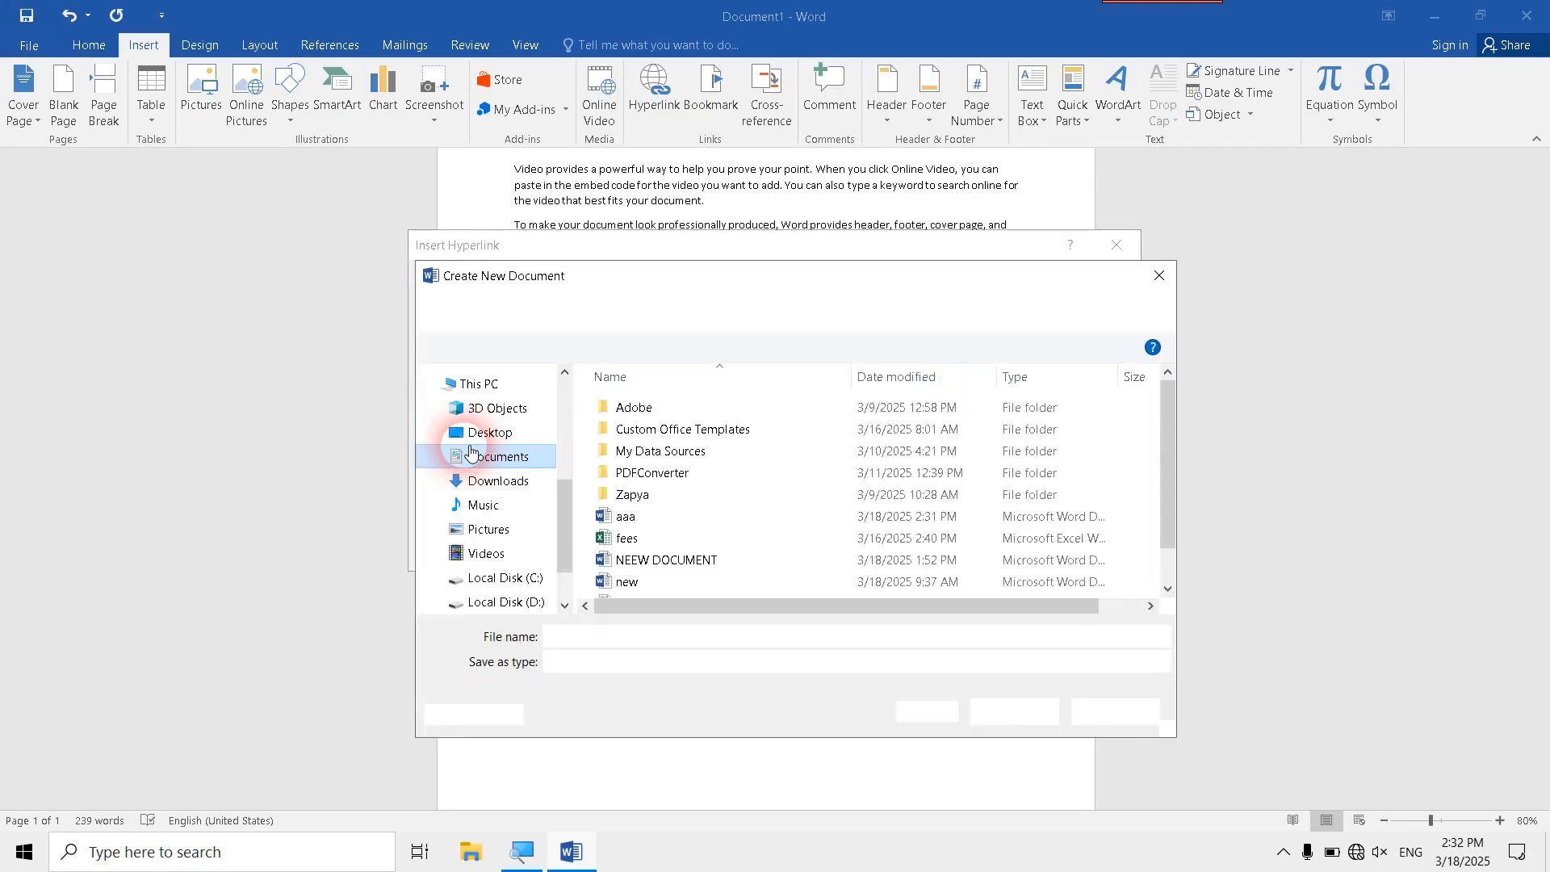
click(494, 481)
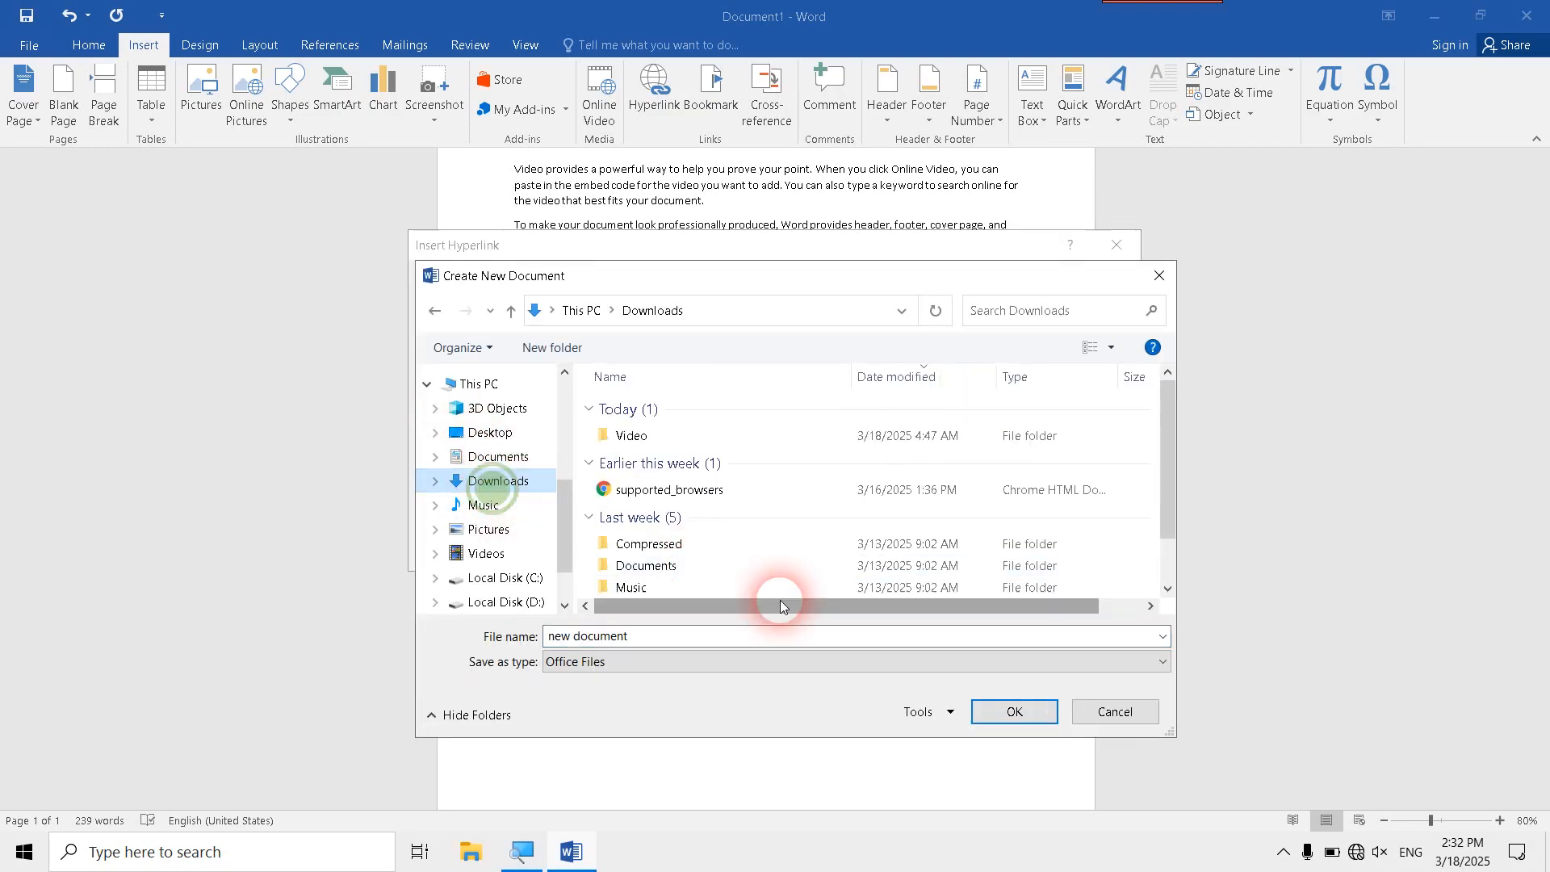
click(974, 713)
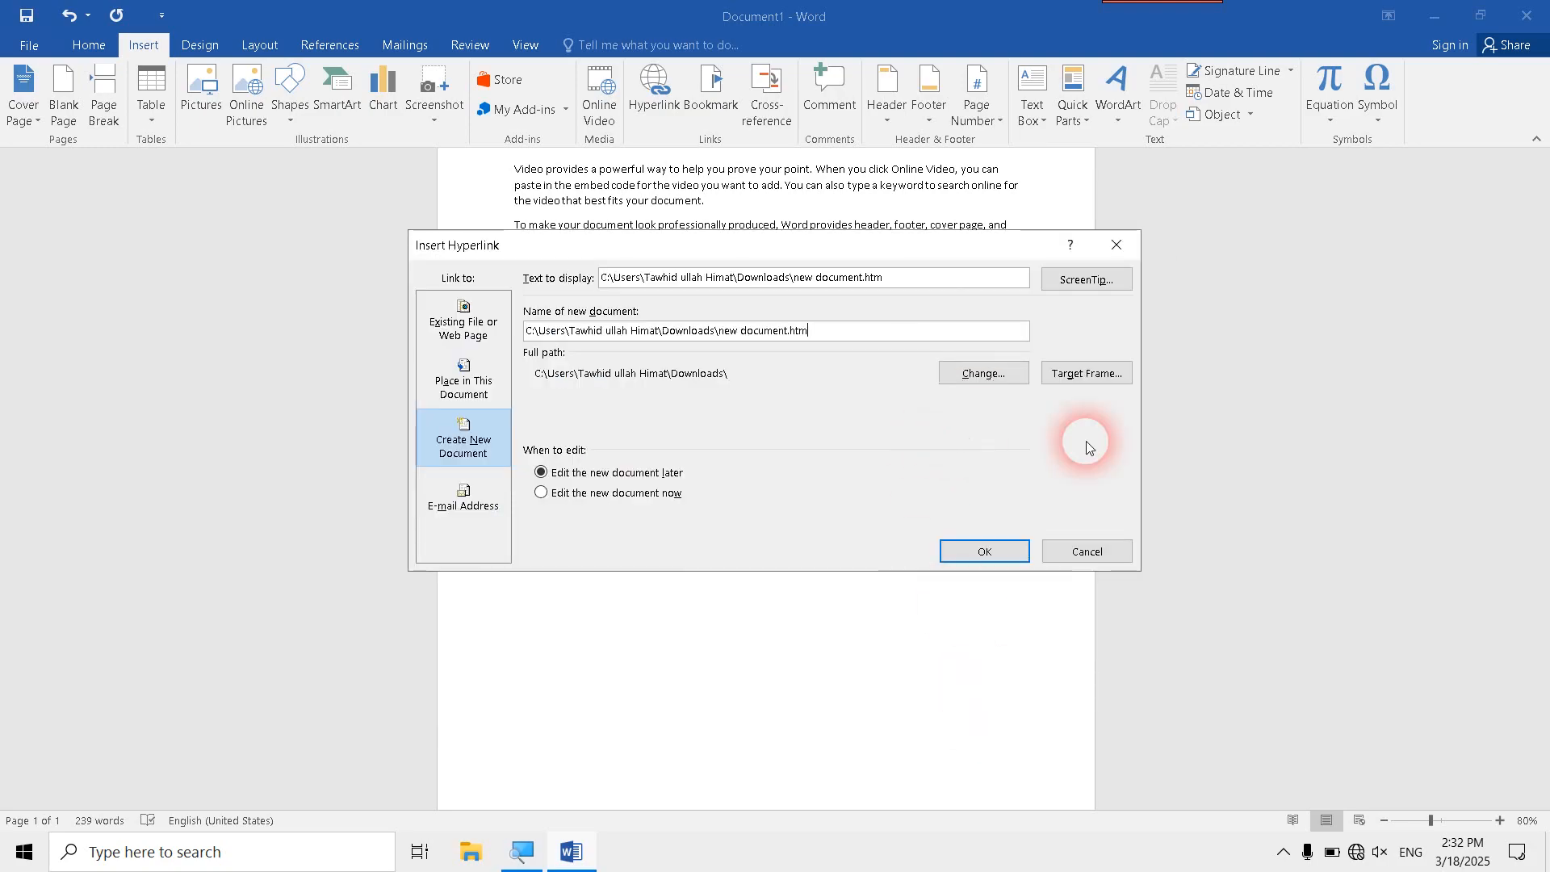
click(1005, 334)
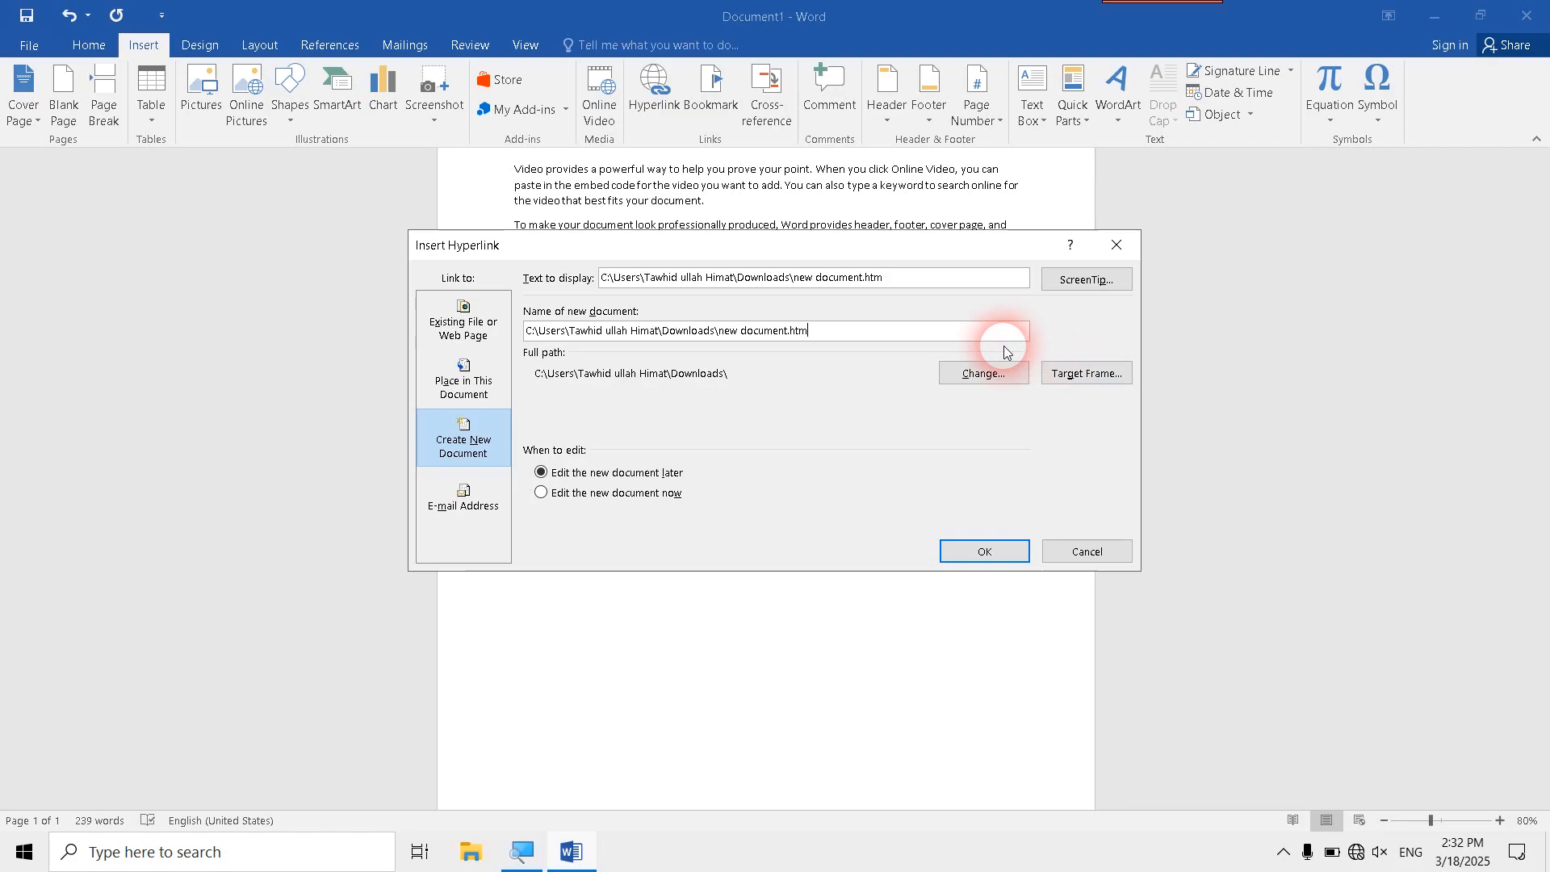
key(BackSpace)
click(1116, 246)
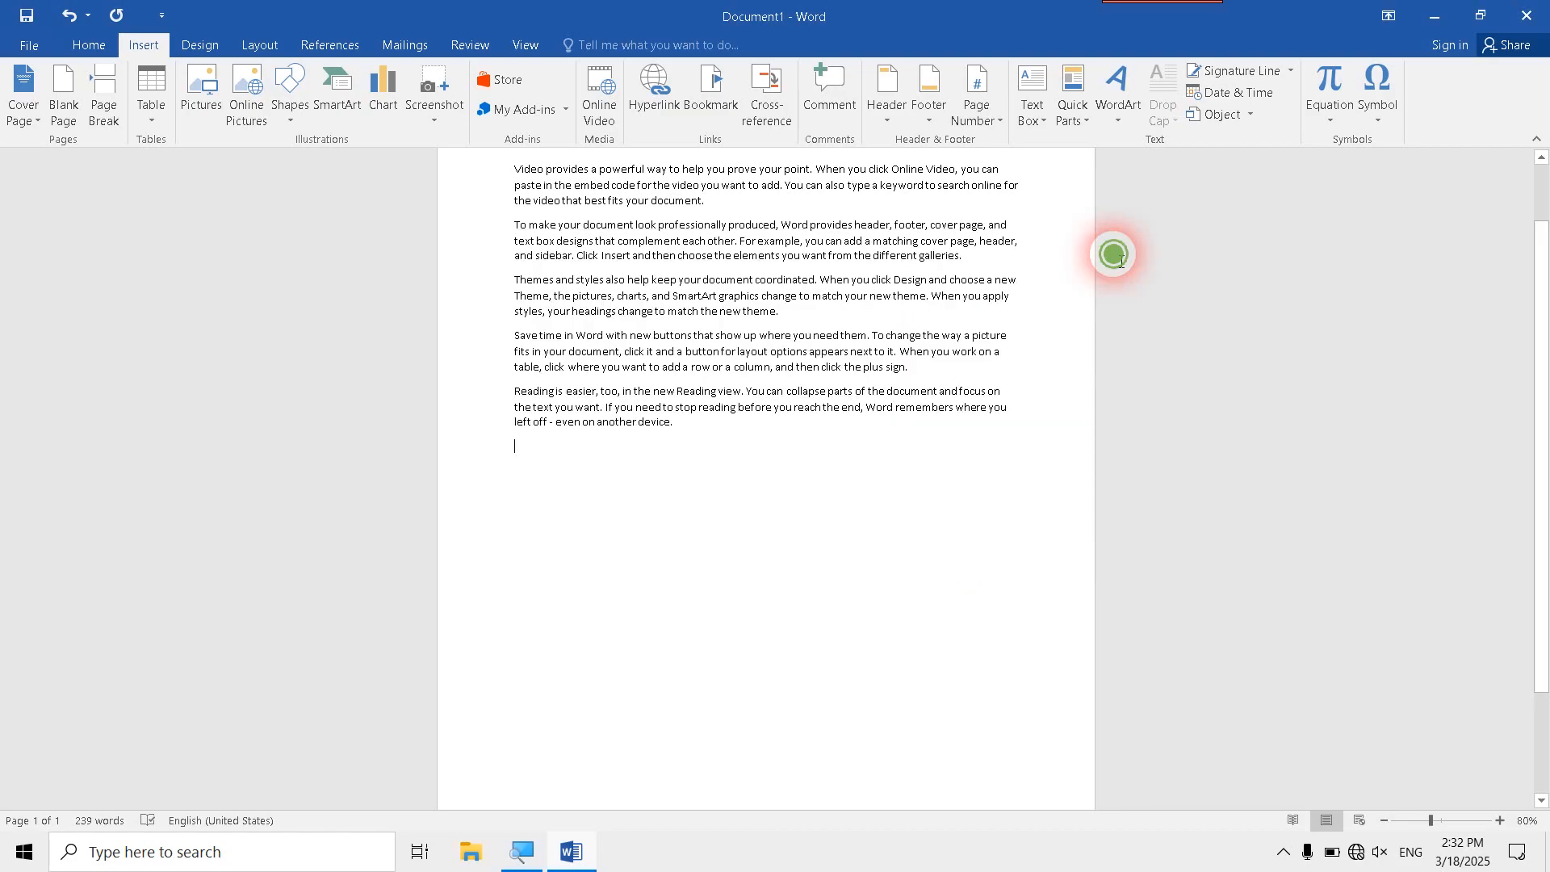
- Insert a hyperlink below the last paragraph that creates a new document named "aa", set to edit later
click(663, 96)
click(678, 487)
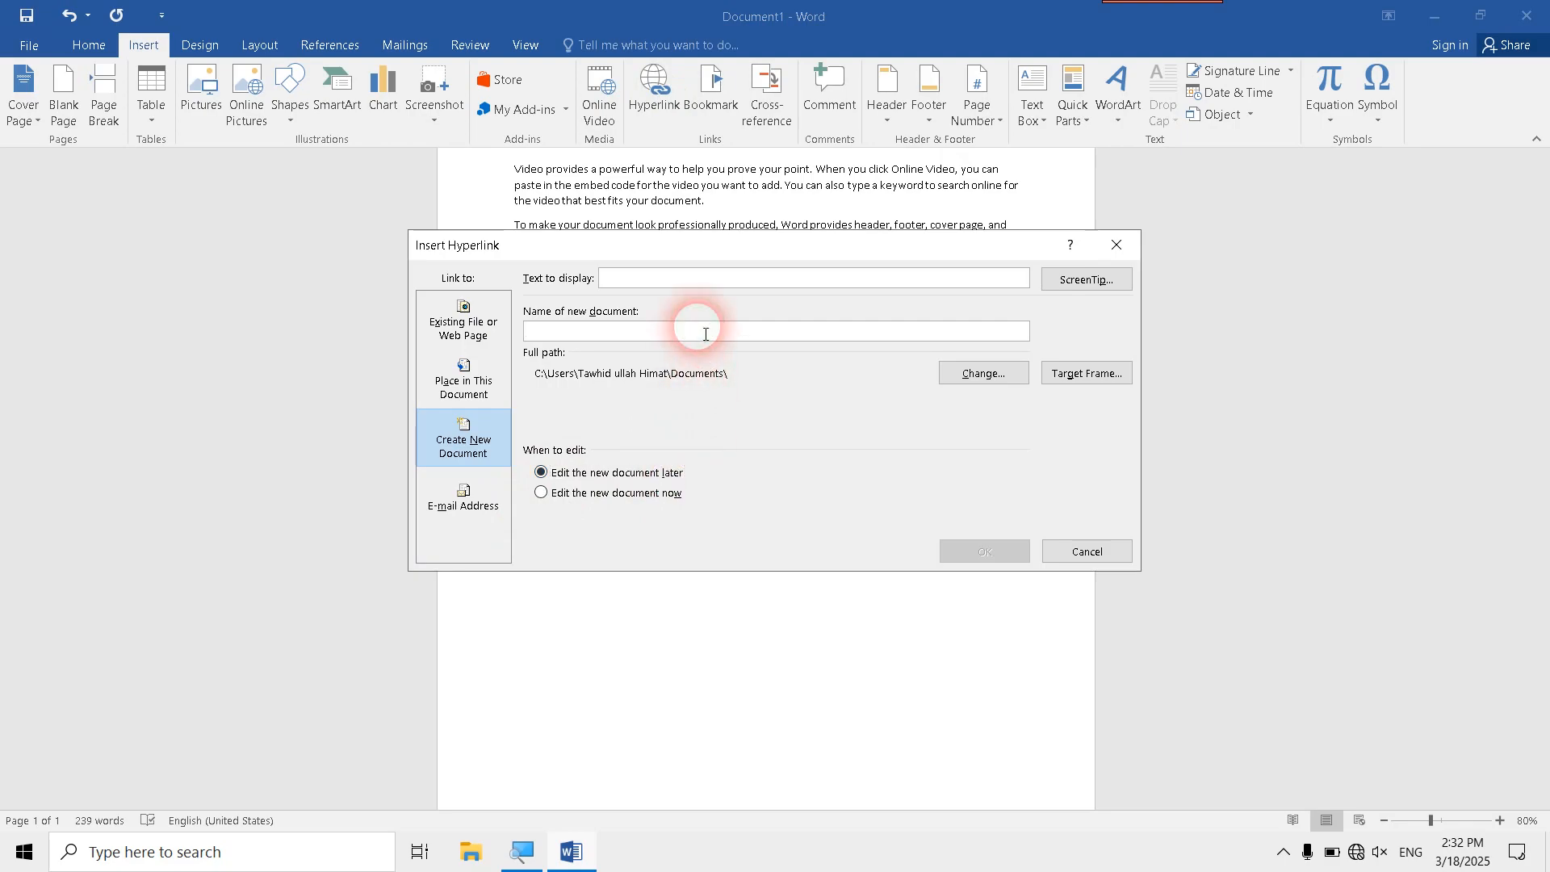
click(706, 333)
text(aa)
click(962, 551)
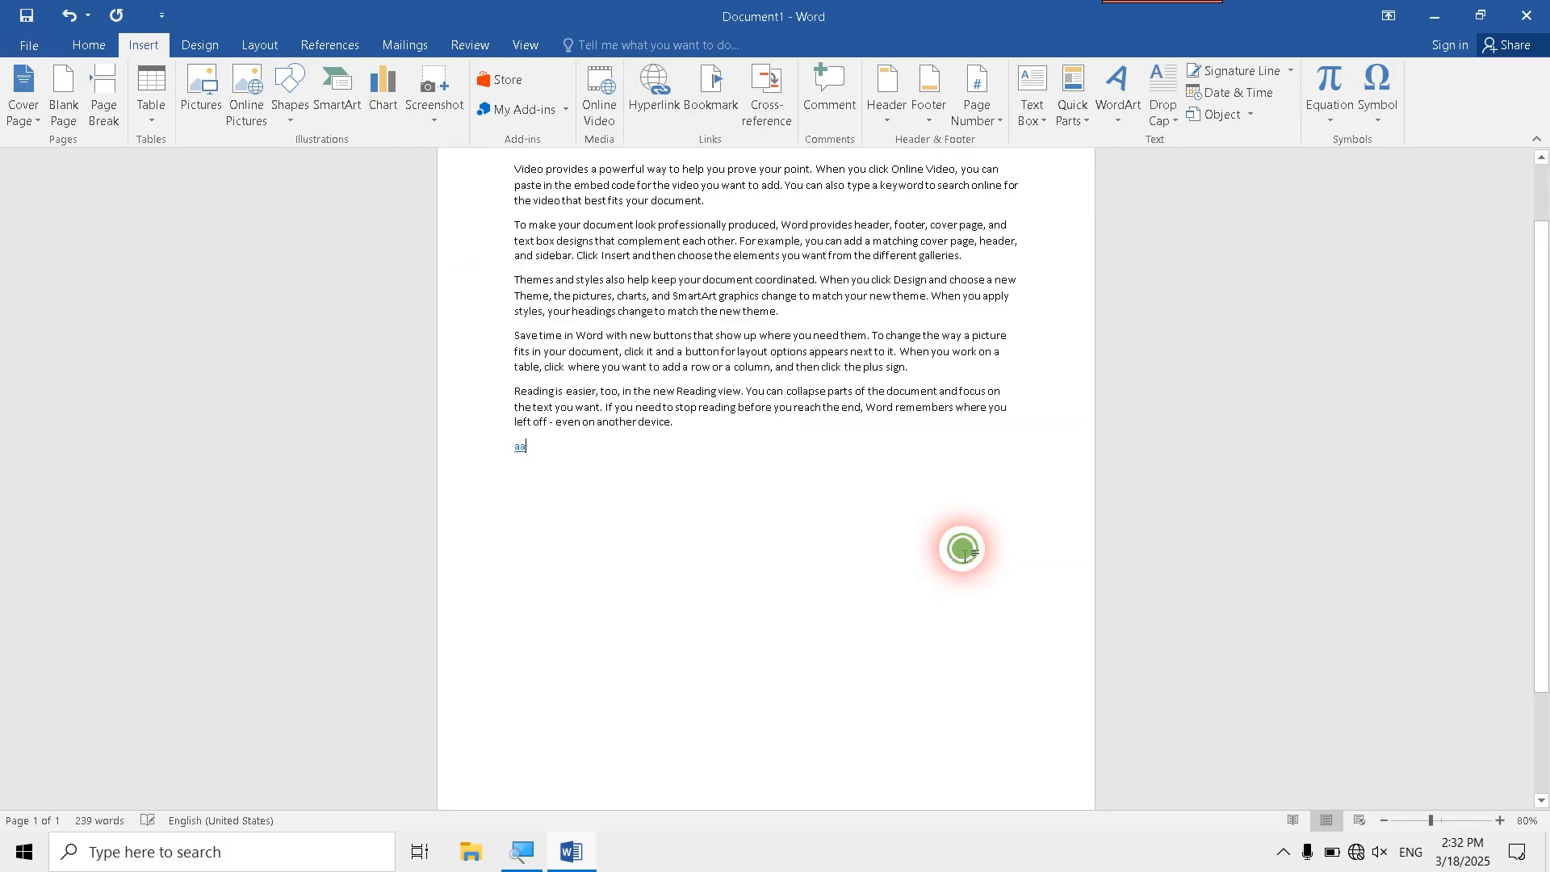
- Follow the aa hyperlink and accept the security notice to open the new document
scroll(632, 513, up, 1)
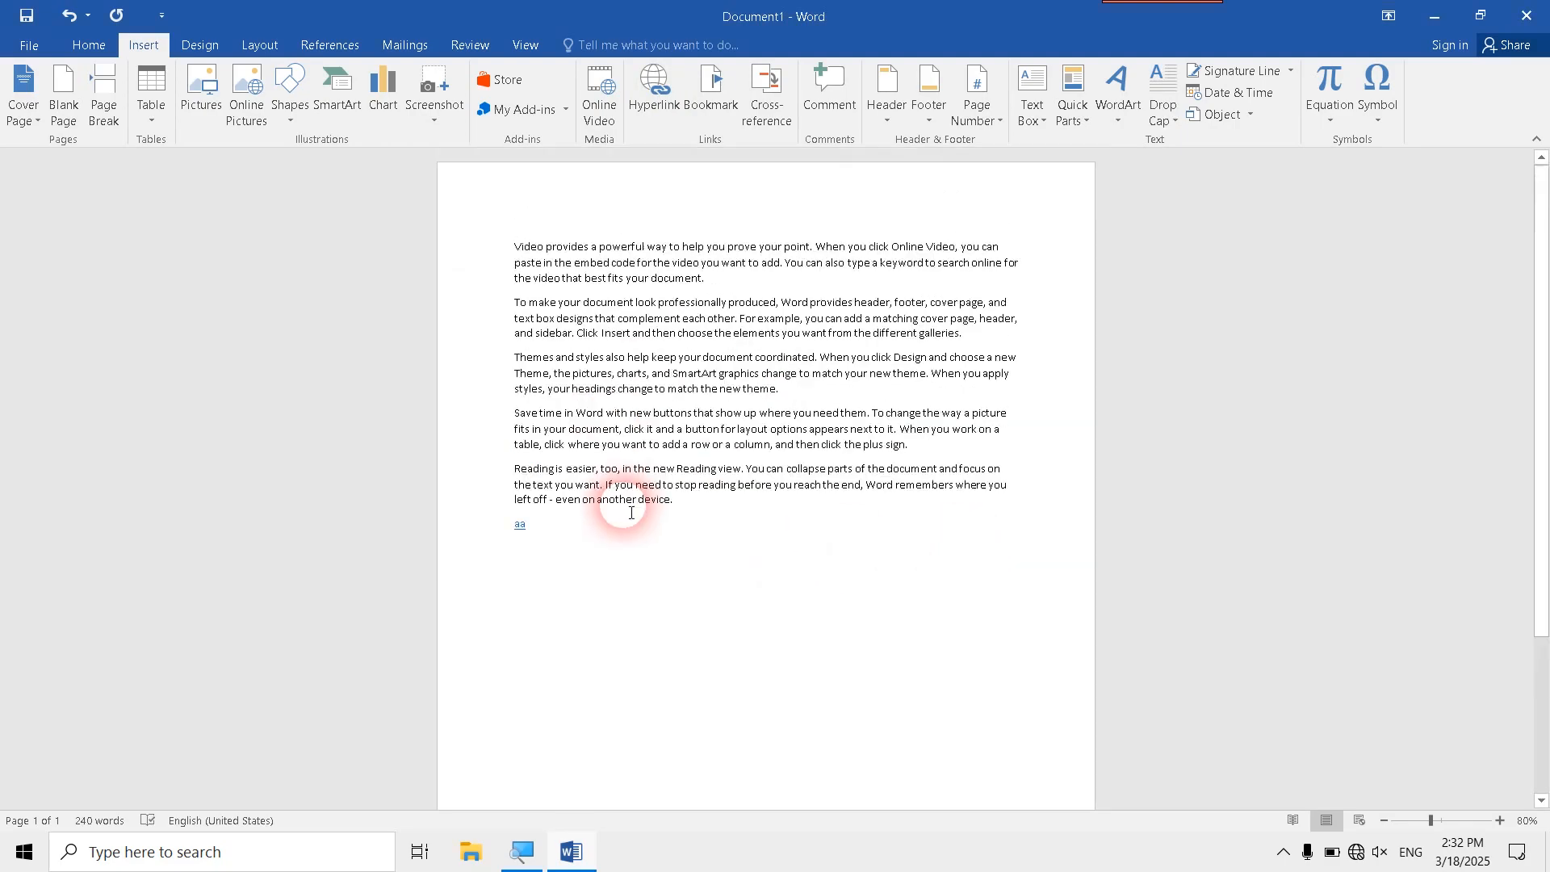
drag(454, 250, 569, 489)
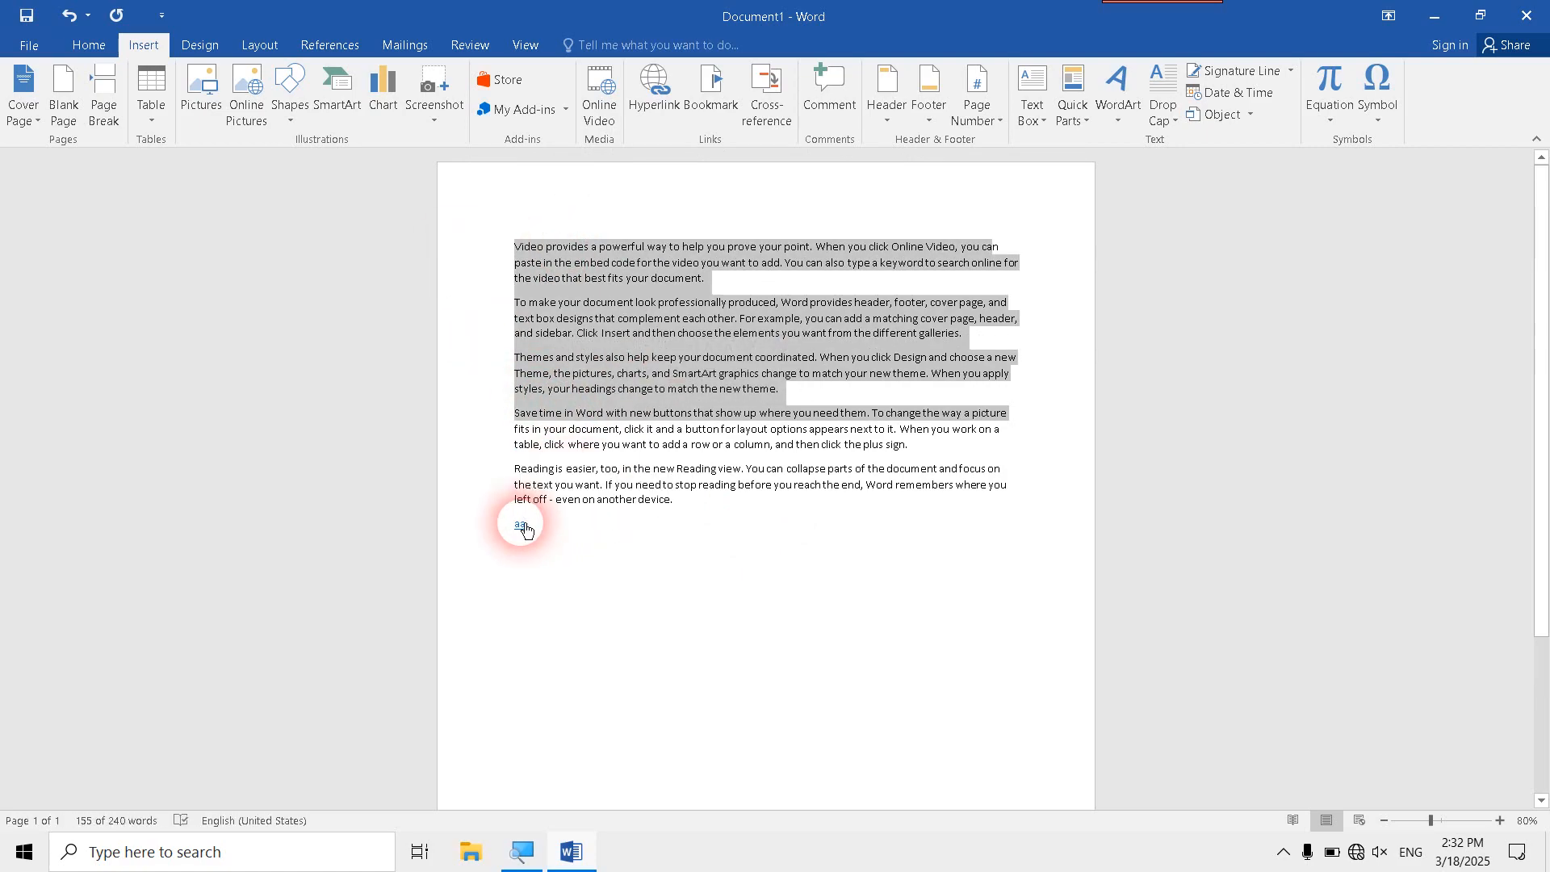
ctrl+click(526, 527)
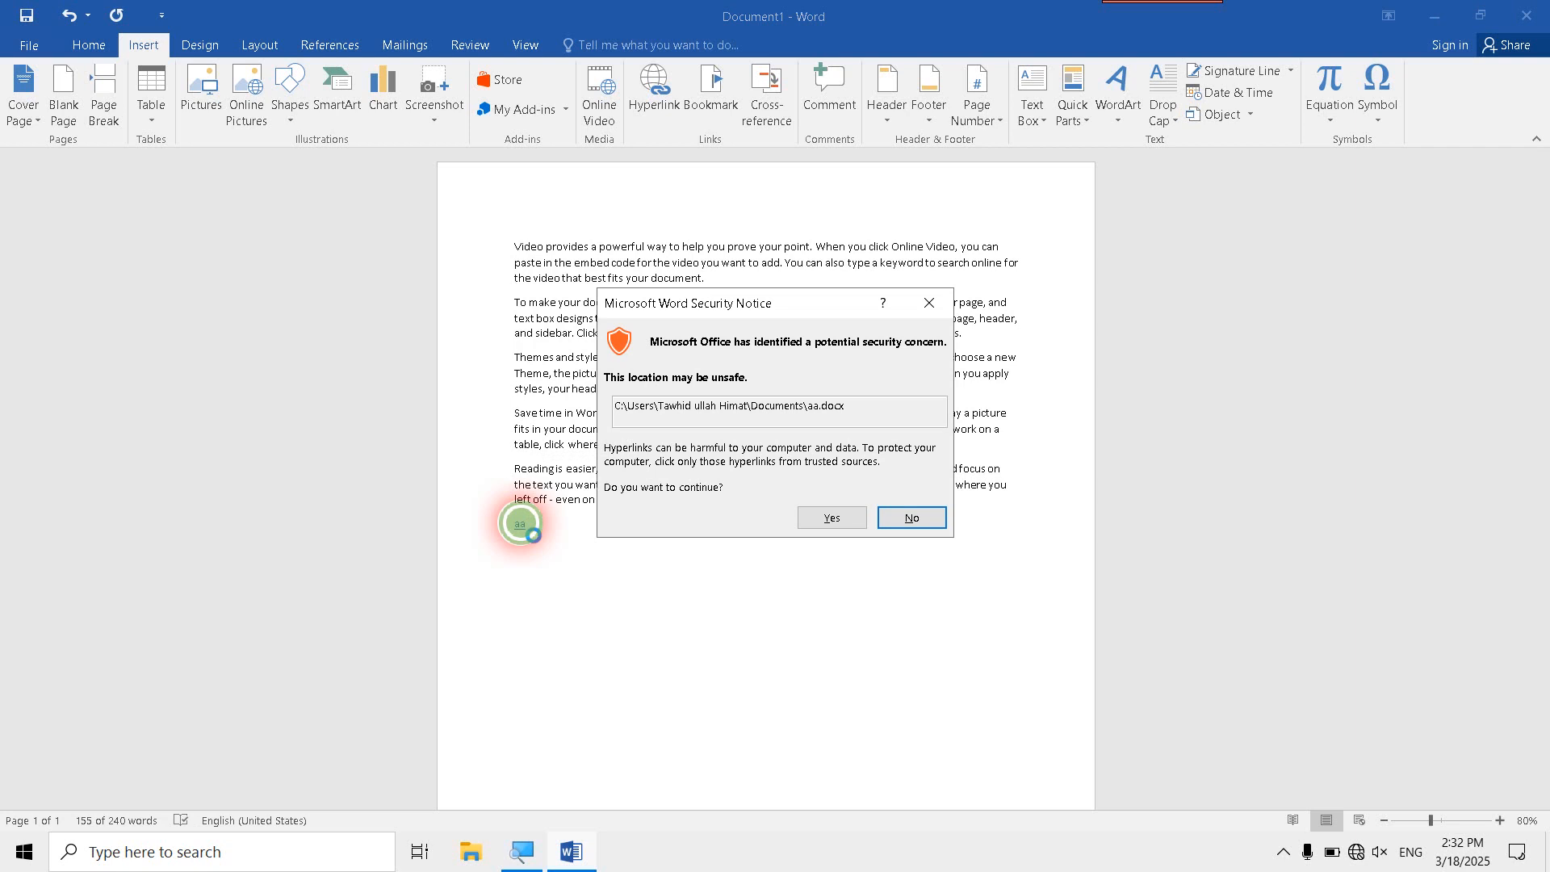
click(838, 519)
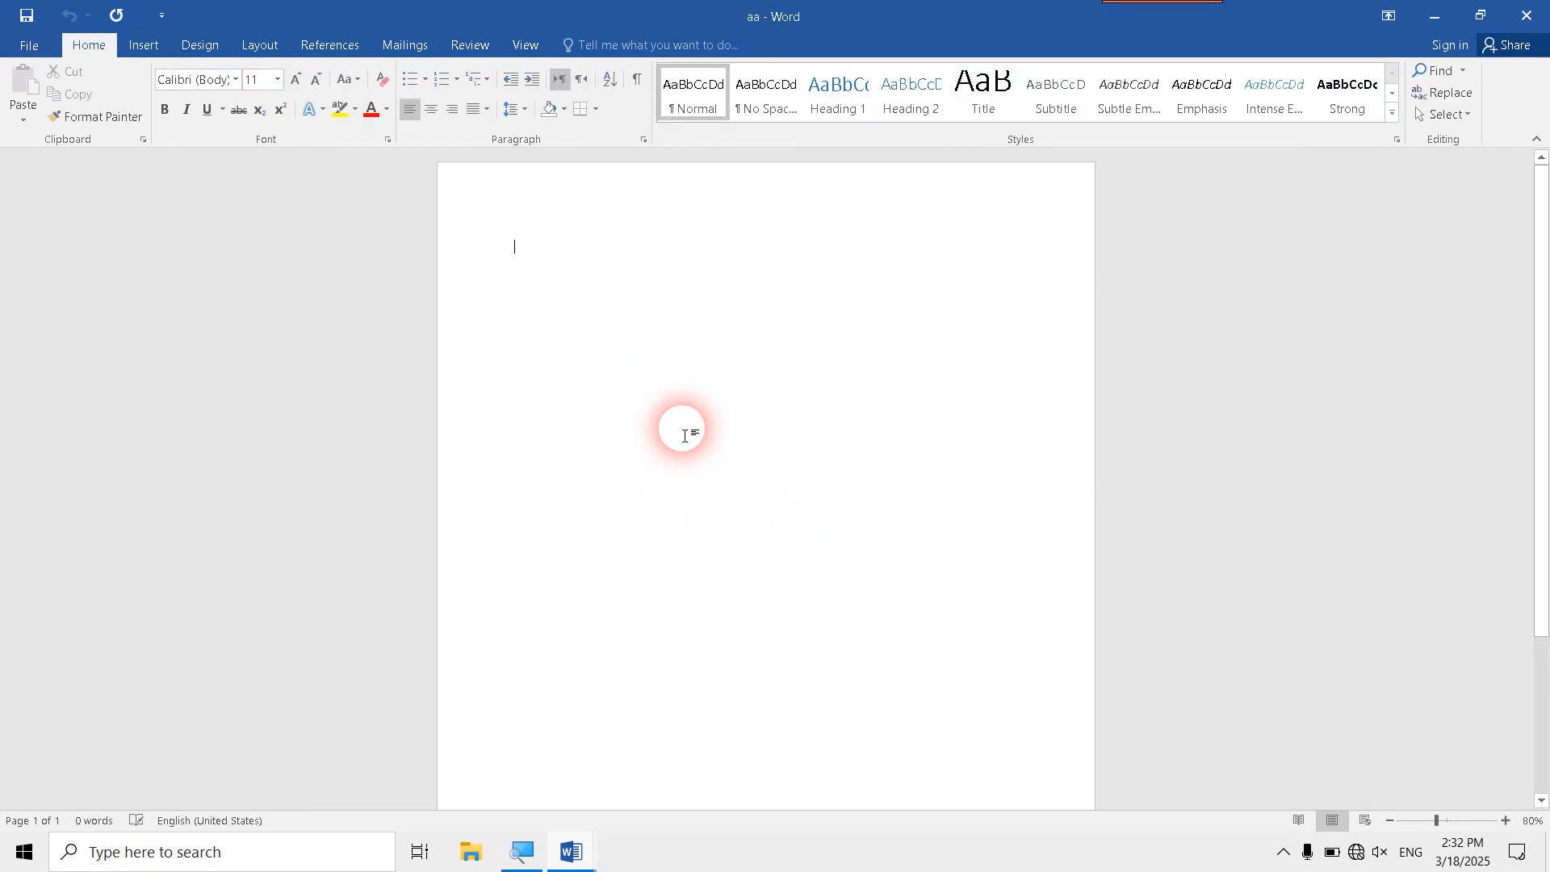
- Fill the aa document with sample text using =rand(), and close it with the changes saved
text(=rand)
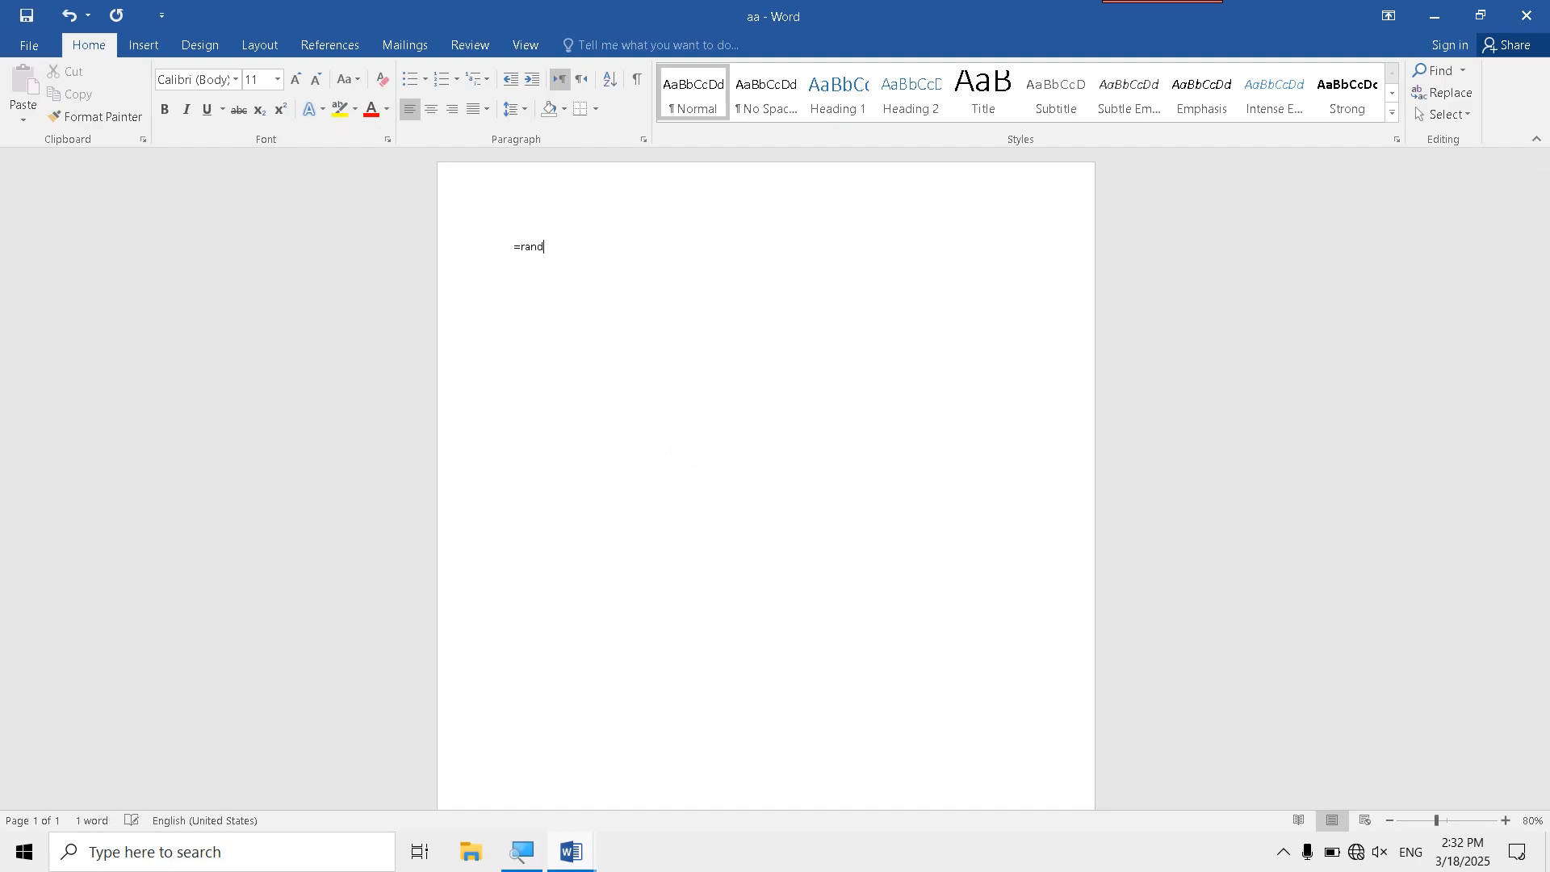
text(())
key(Return)
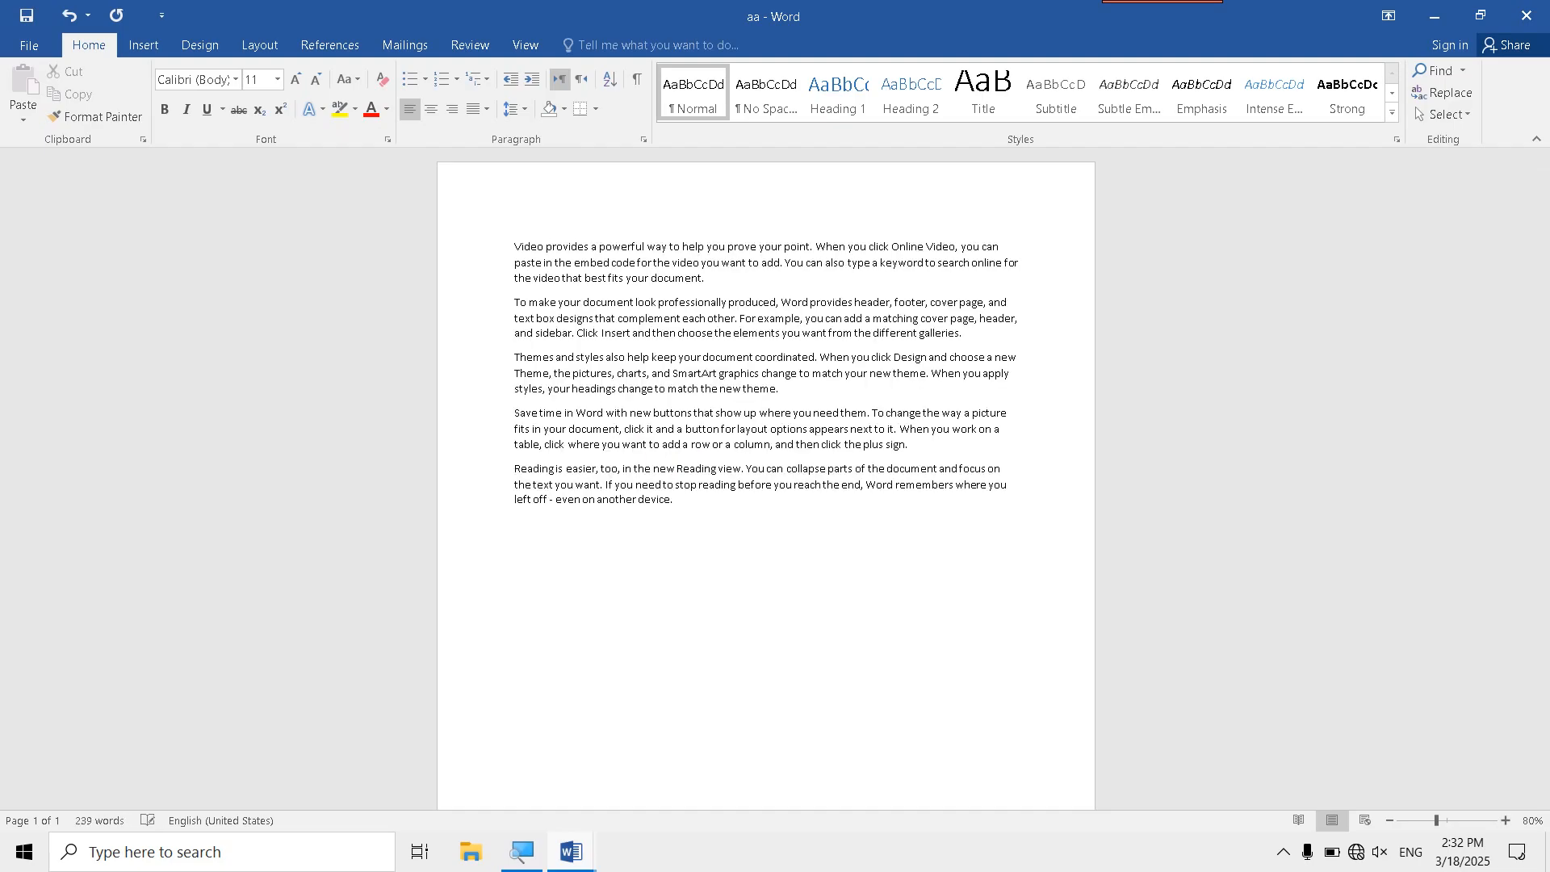
click(1514, 6)
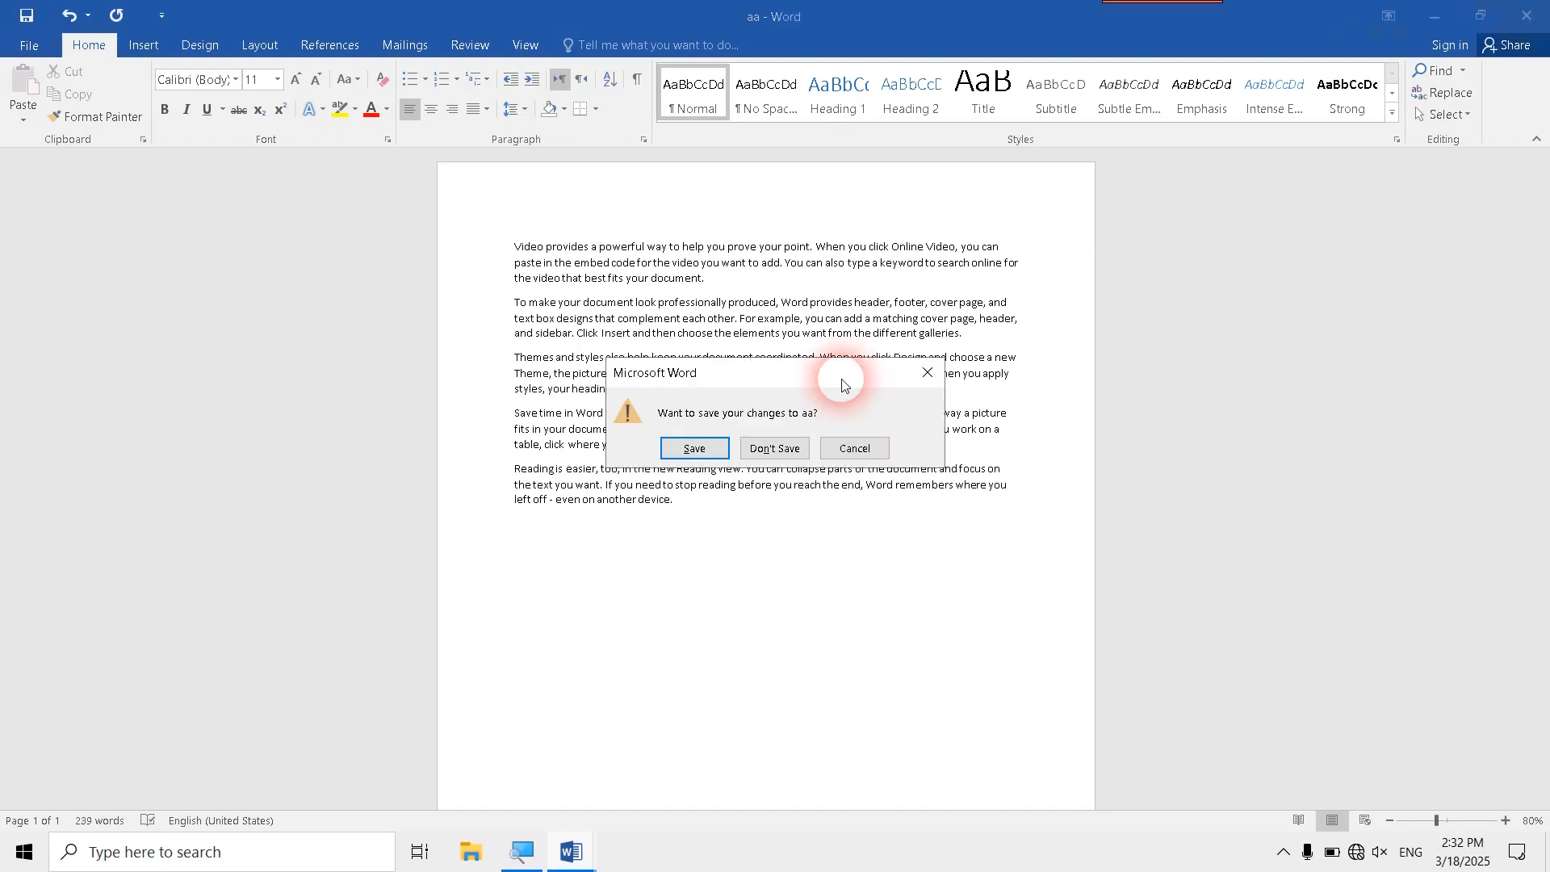
click(690, 446)
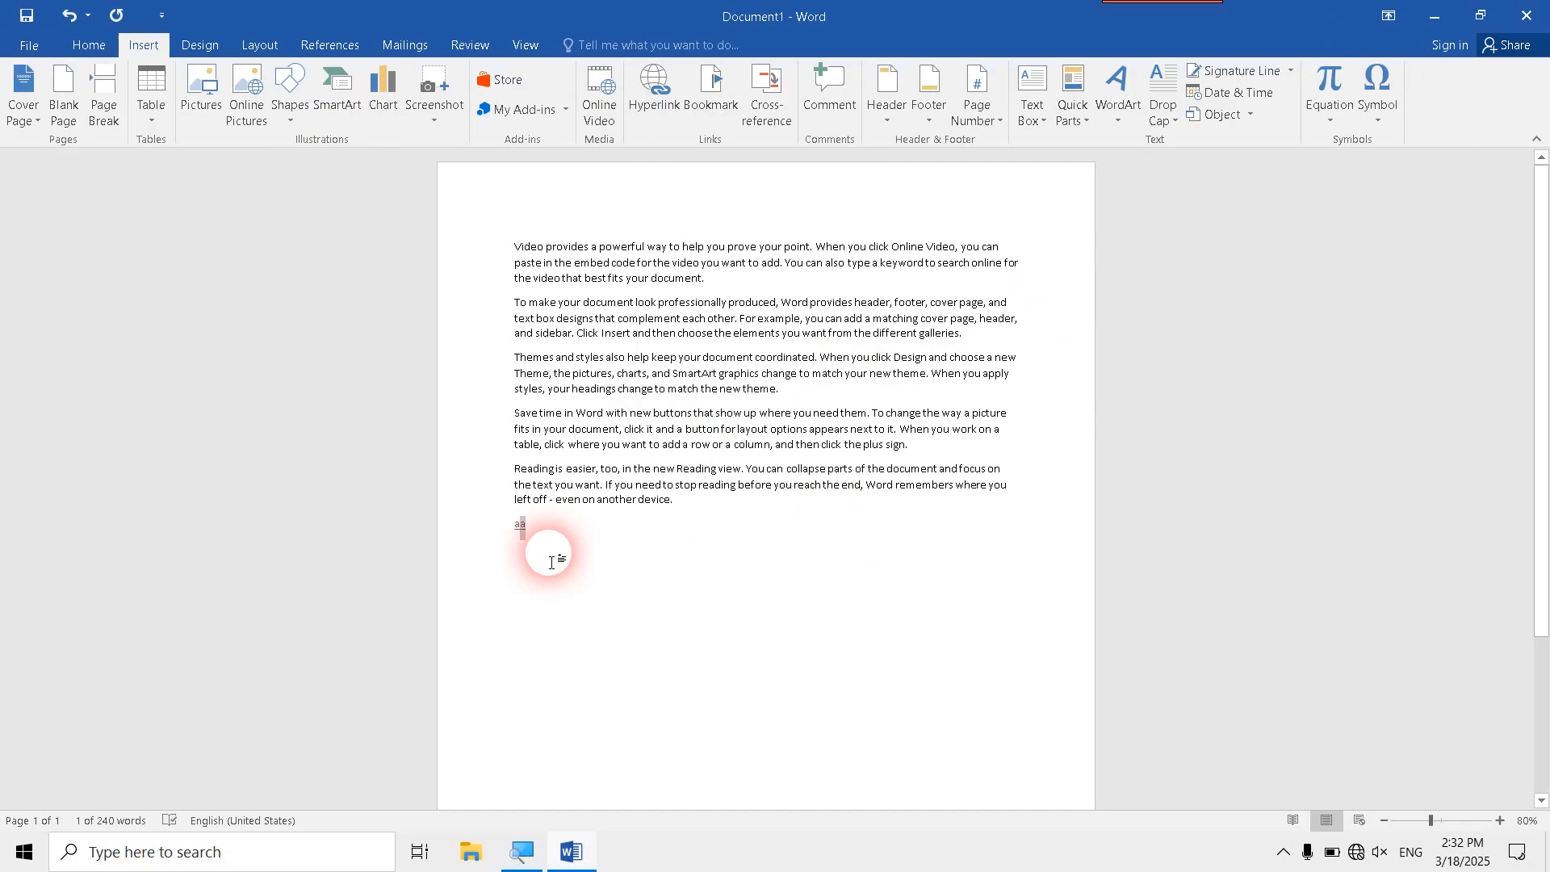
- Follow the aa hyperlink again, accept the security notice, view the saved text, and close the aa document
double_click(520, 527)
click(821, 516)
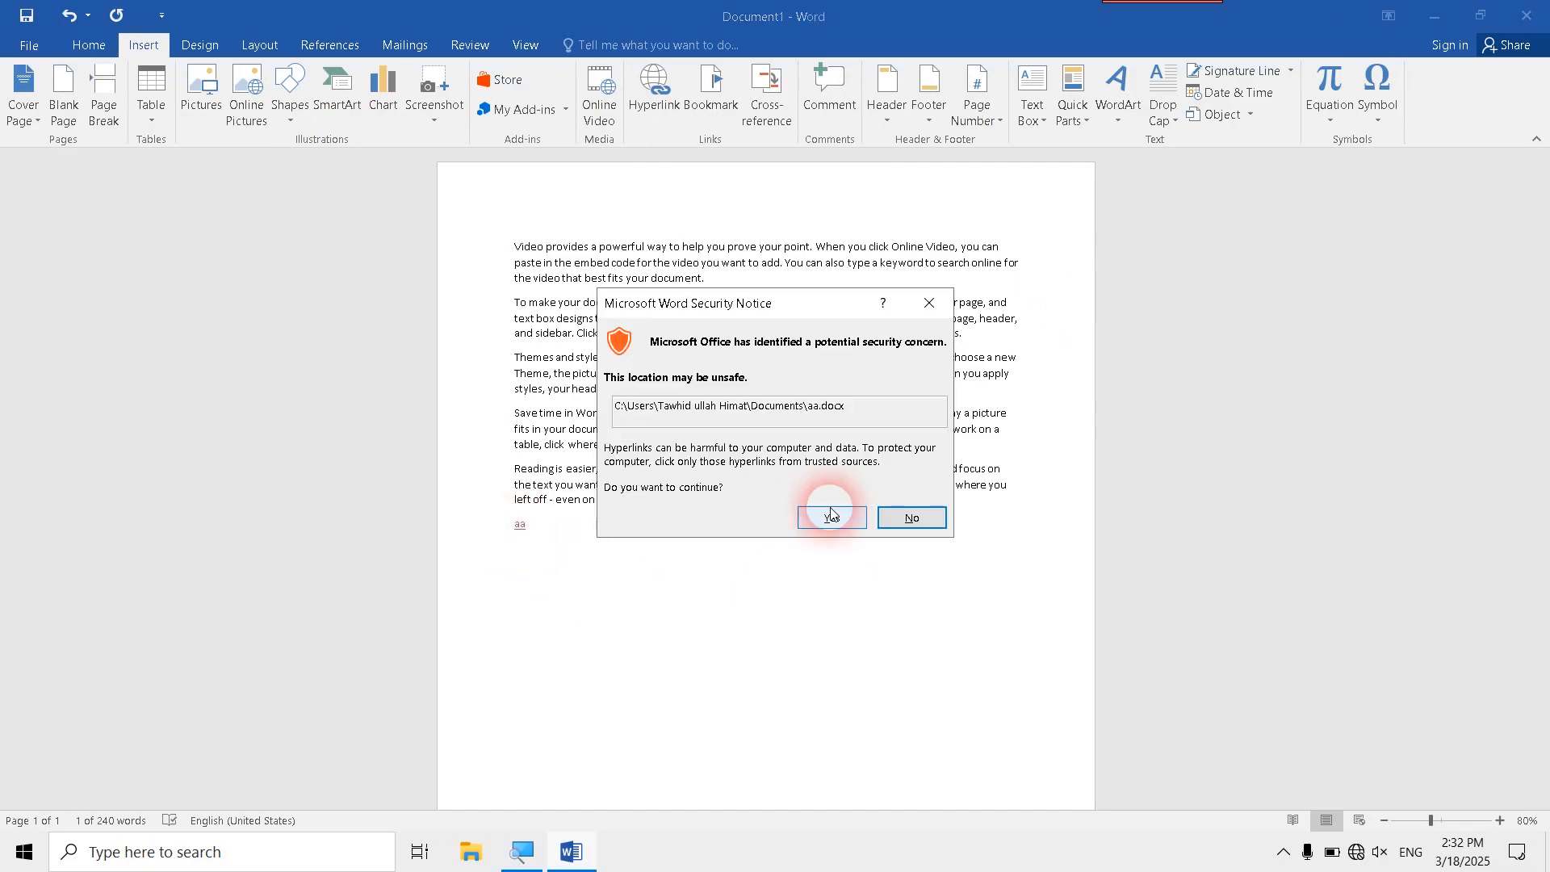
scroll(817, 543, down, 5)
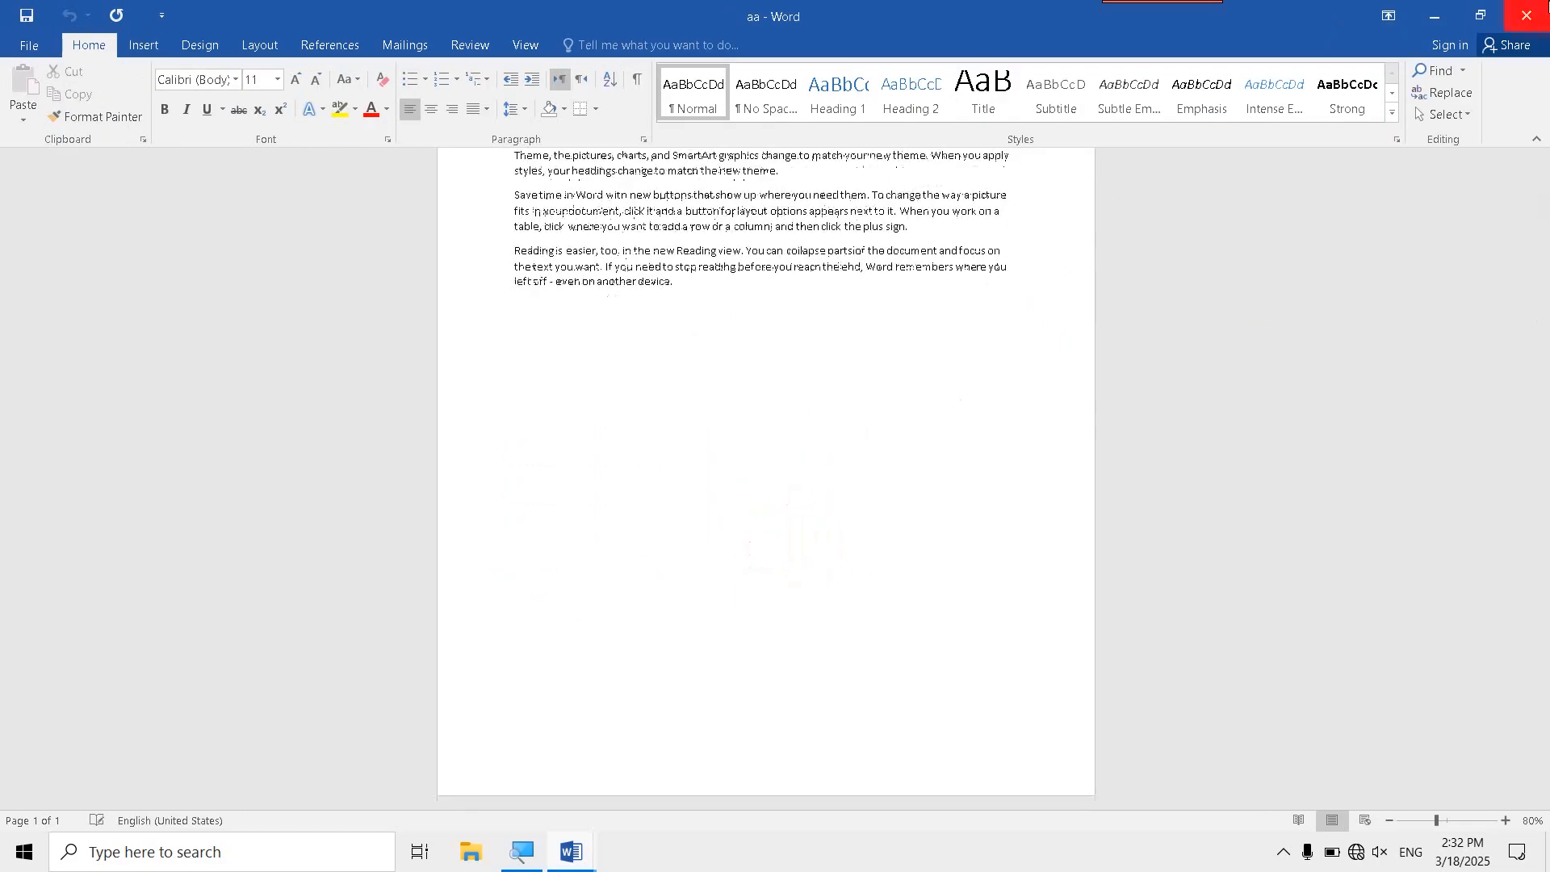
click(1524, 9)
- Open the aa link's hyperlink settings, cancel without changes, and add an empty line below the link
click(653, 95)
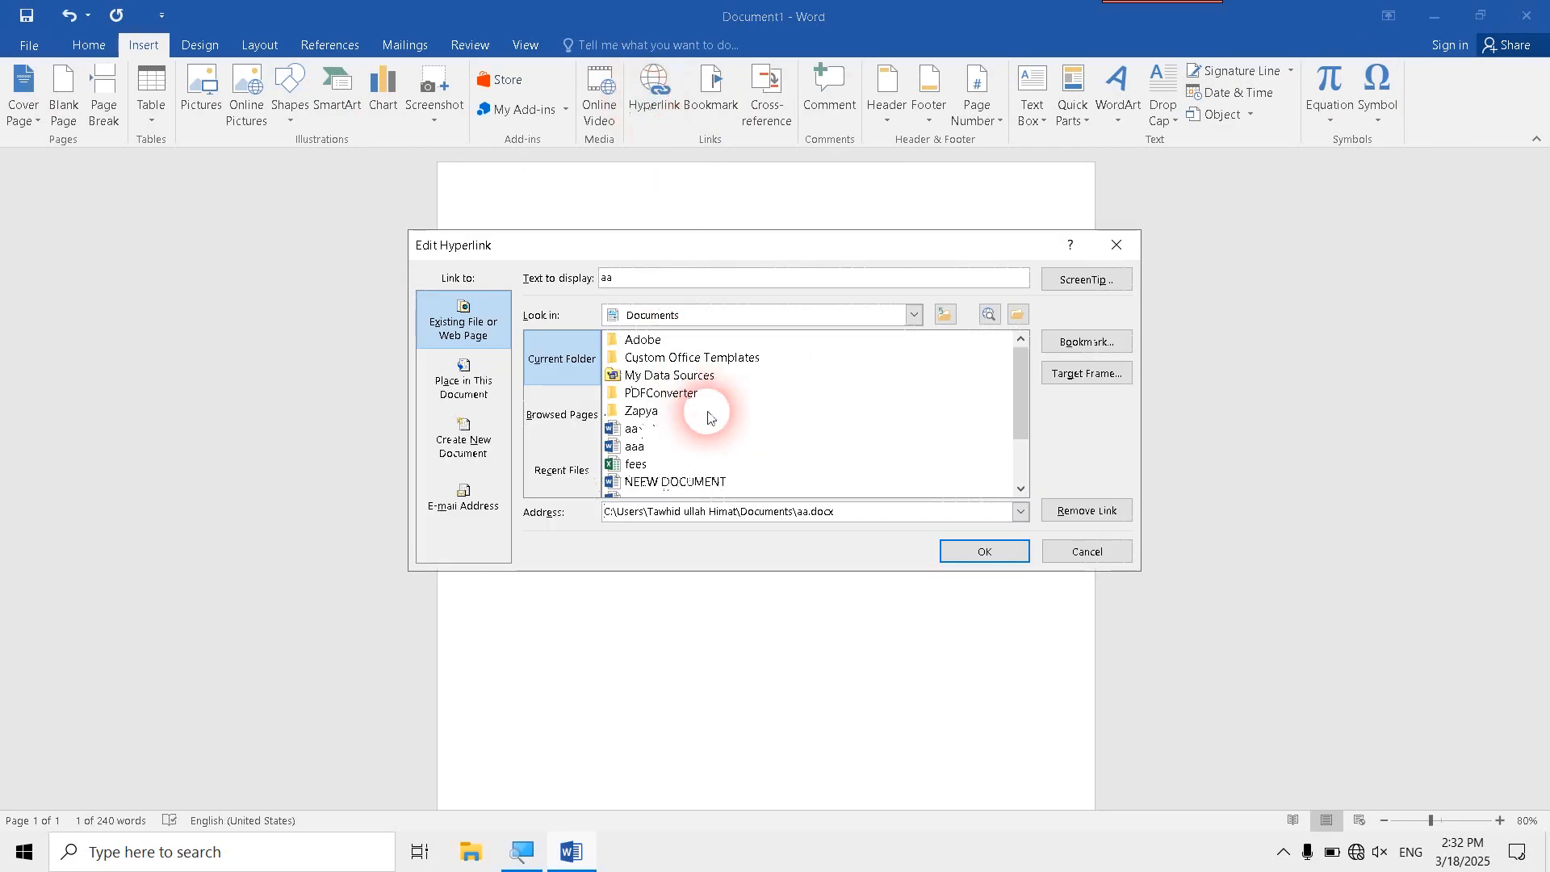
click(1050, 554)
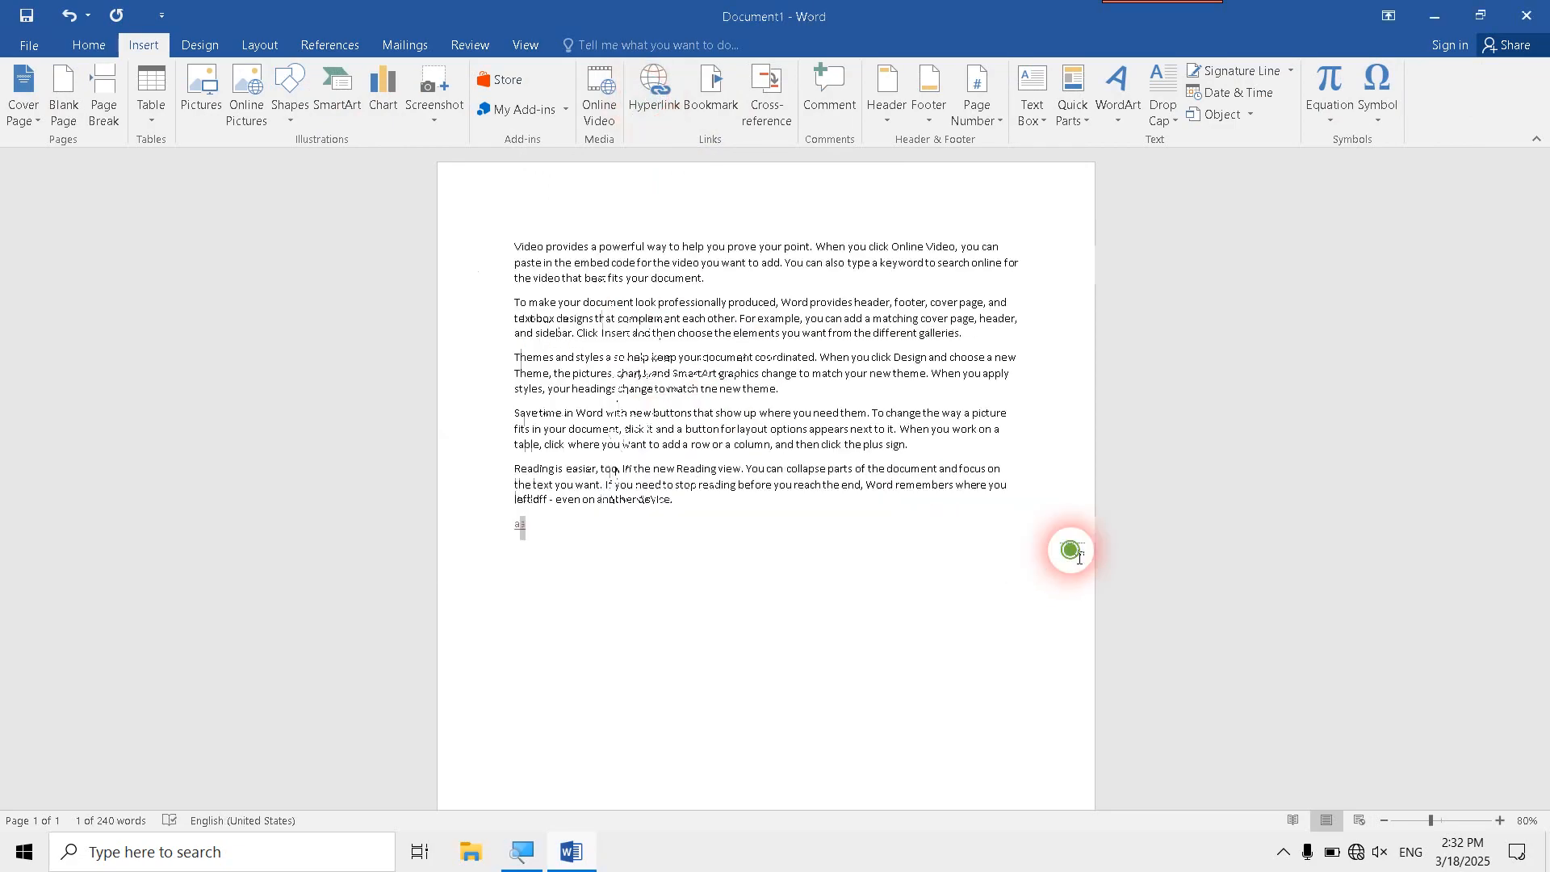
click(985, 519)
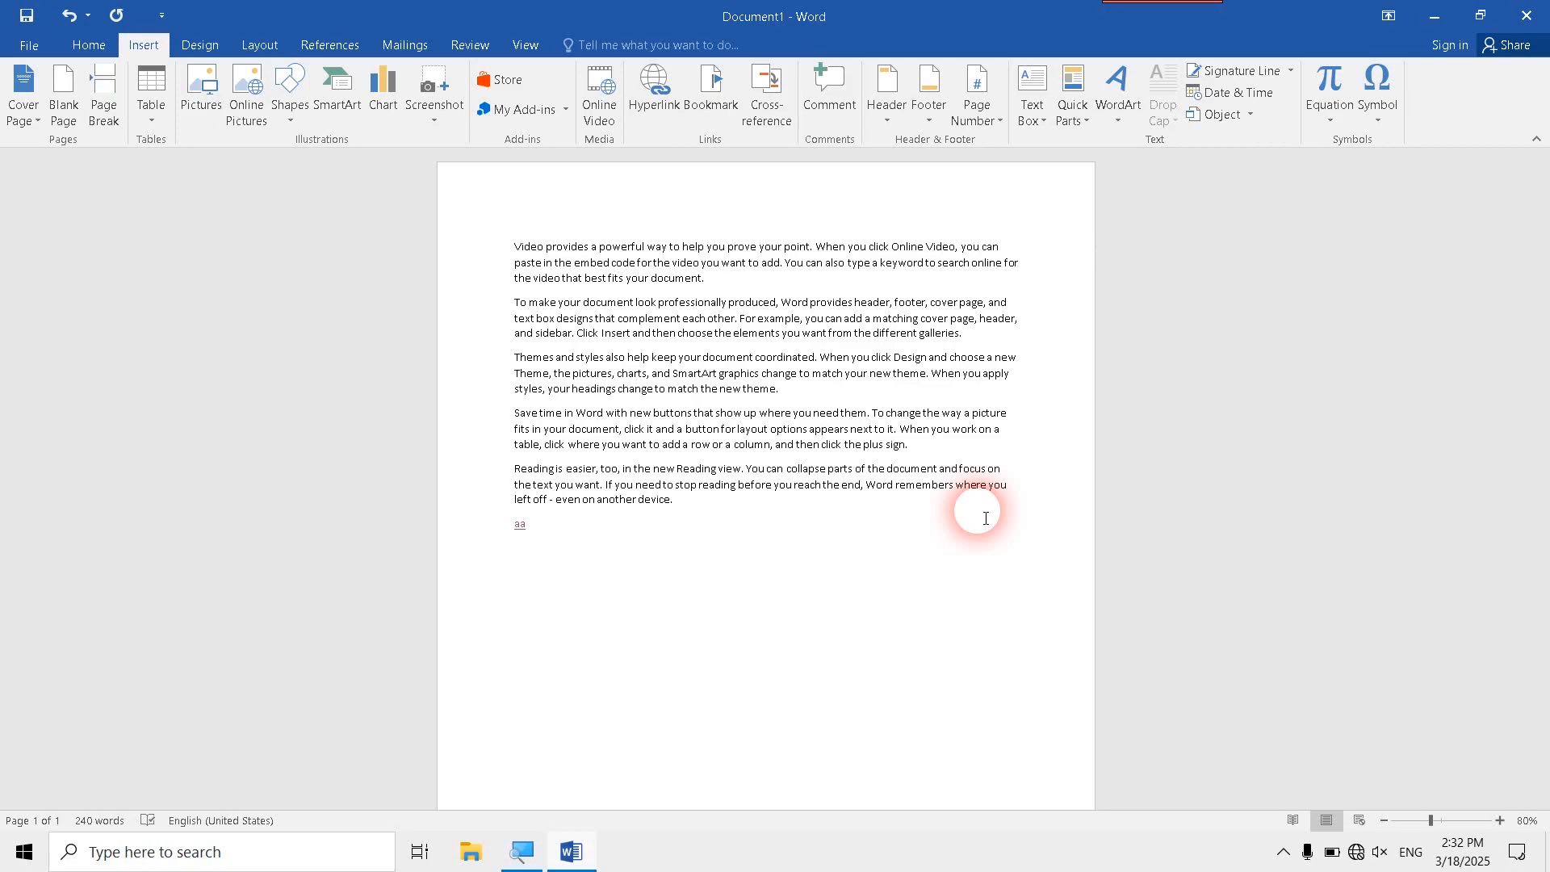
scroll(856, 339, down, 5)
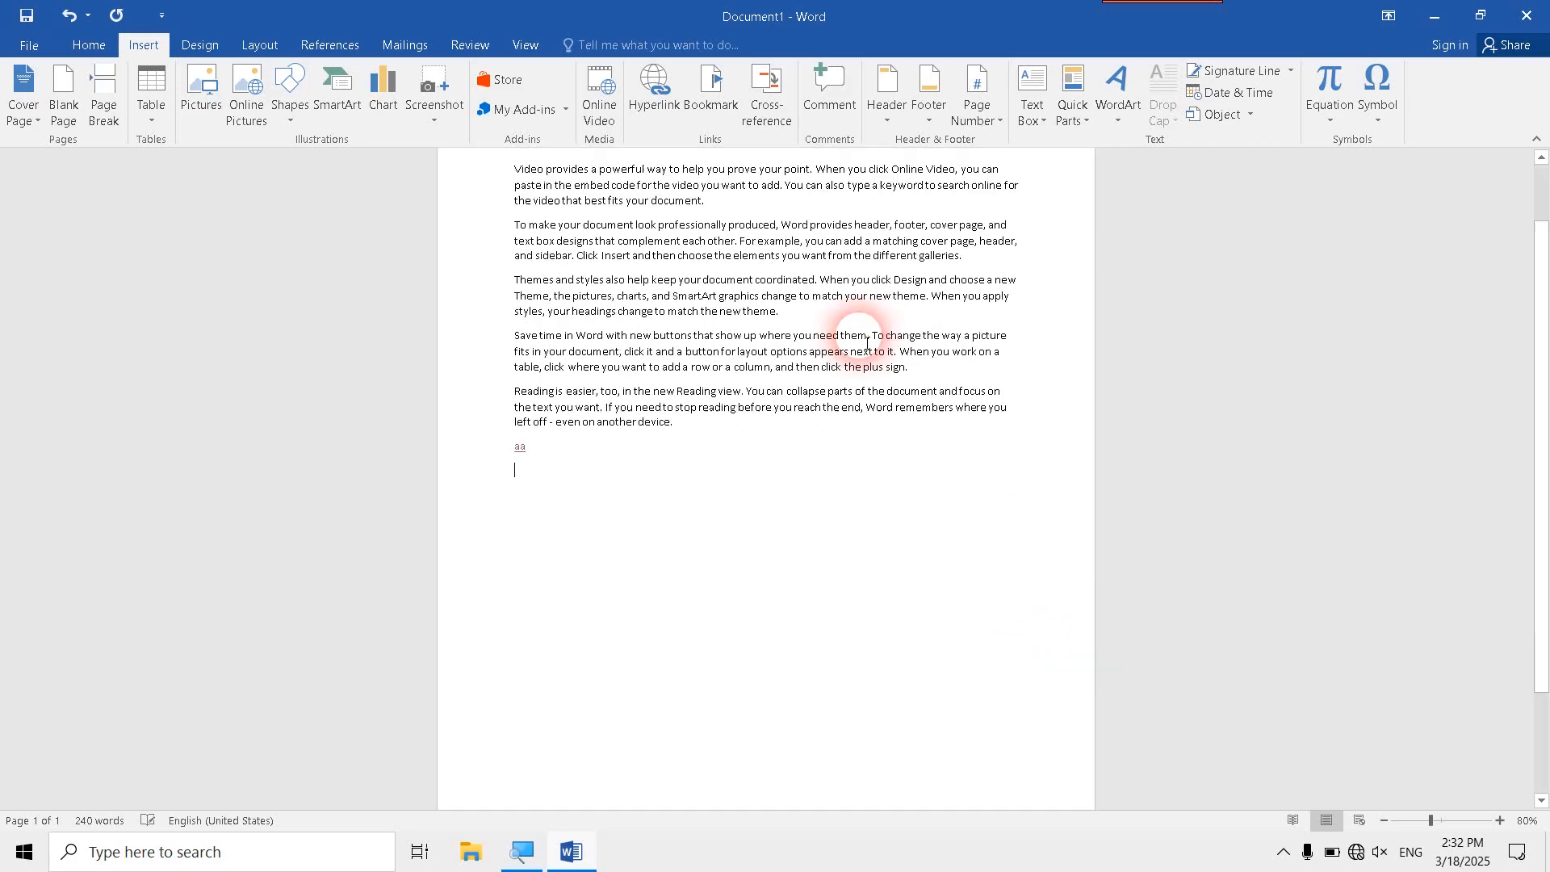
- Insert an e-mail address hyperlink below the aa link, filling in the recipient's e-mail address and using email as the display text
scroll(716, 452, up, 5)
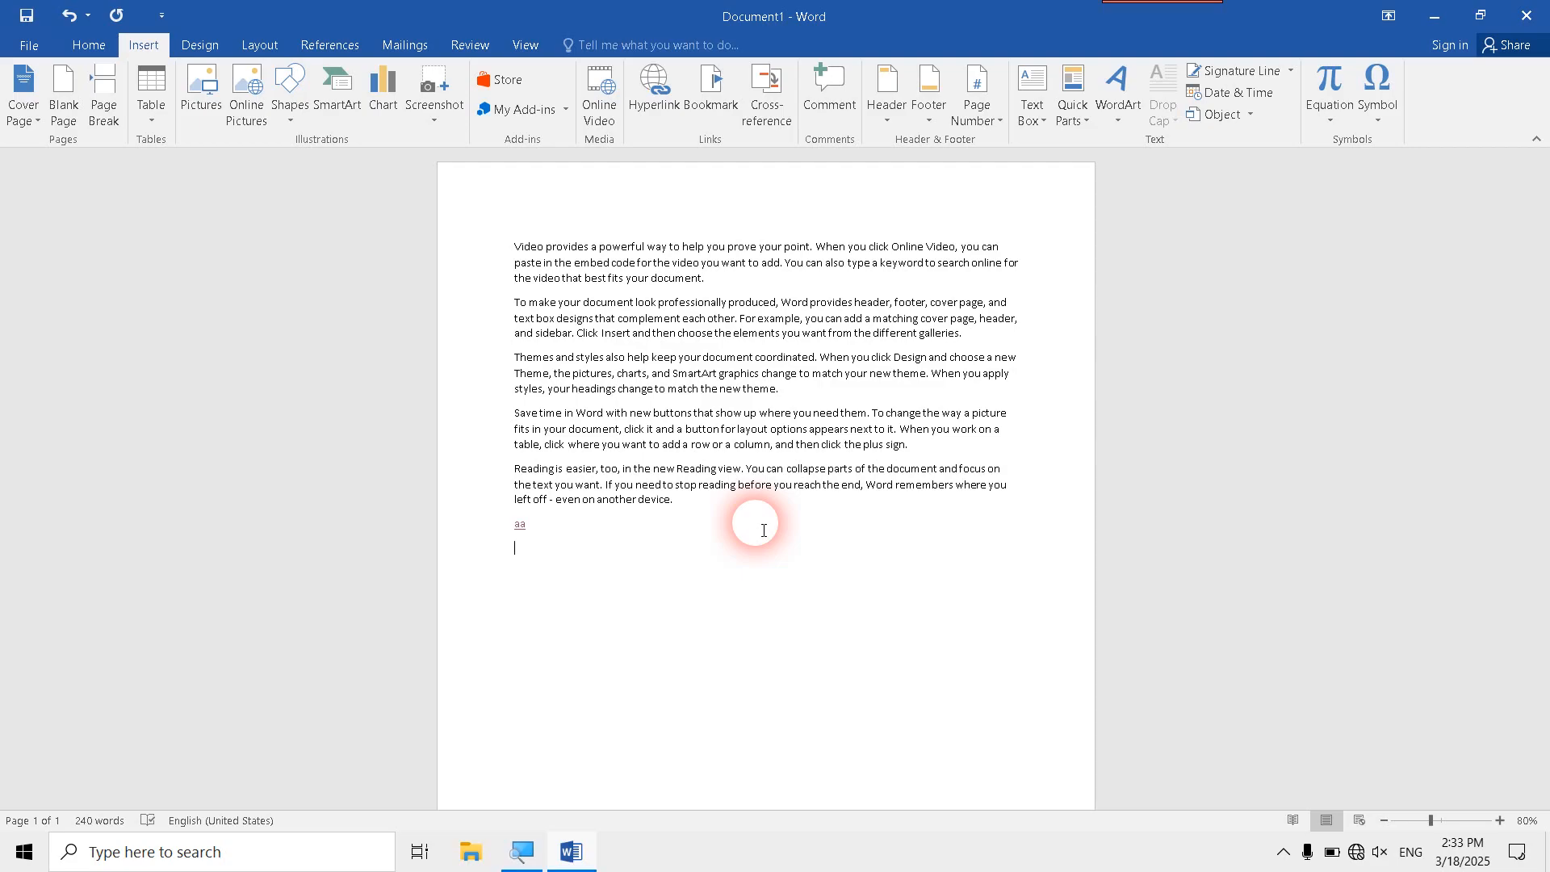
click(644, 121)
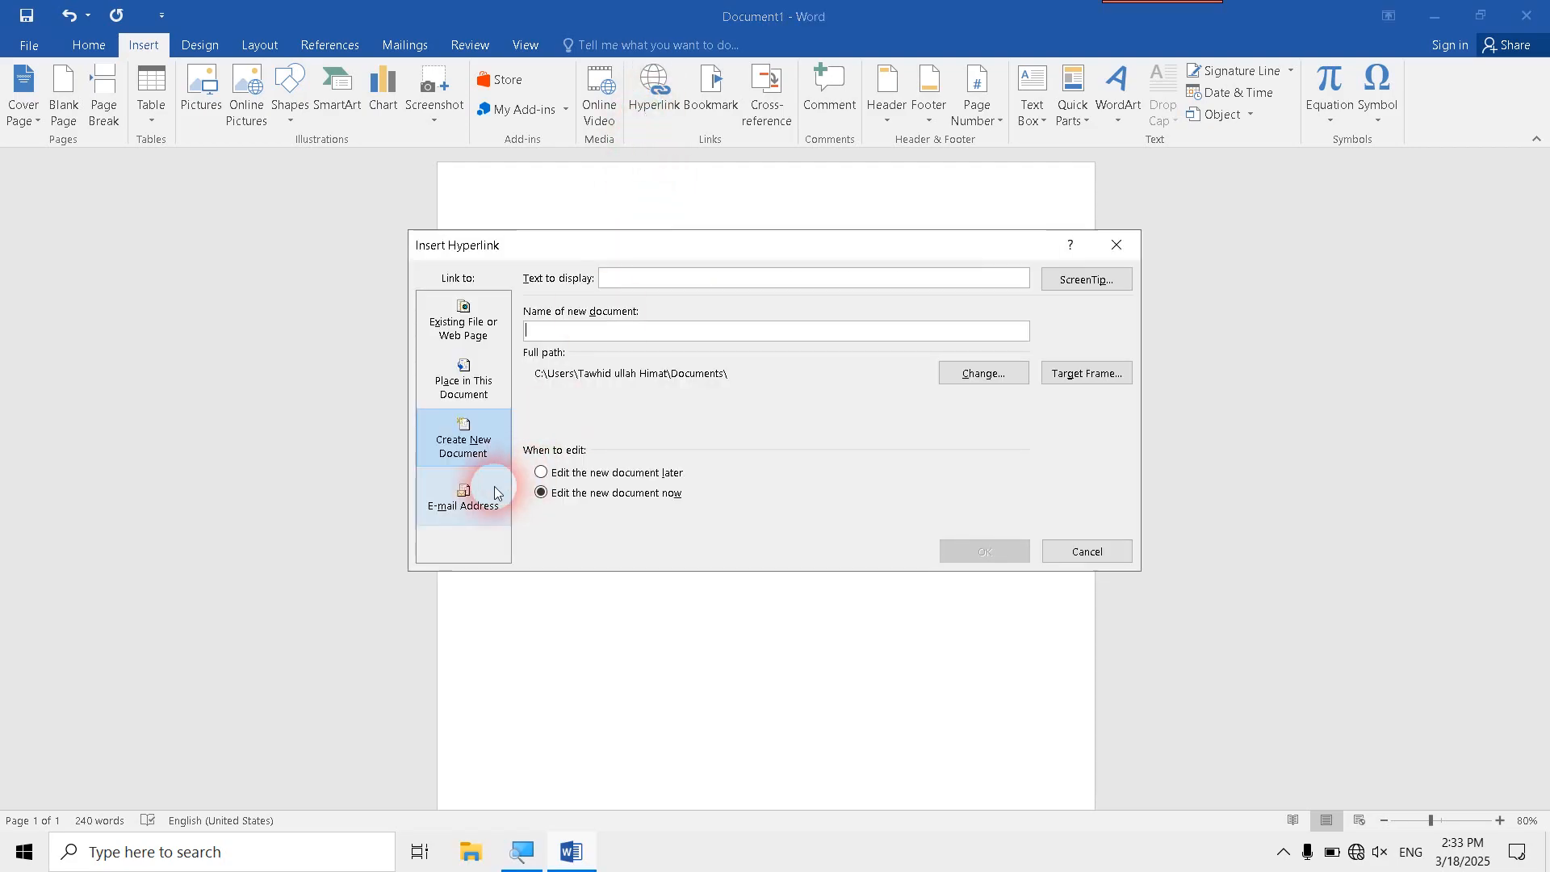
click(496, 492)
click(573, 329)
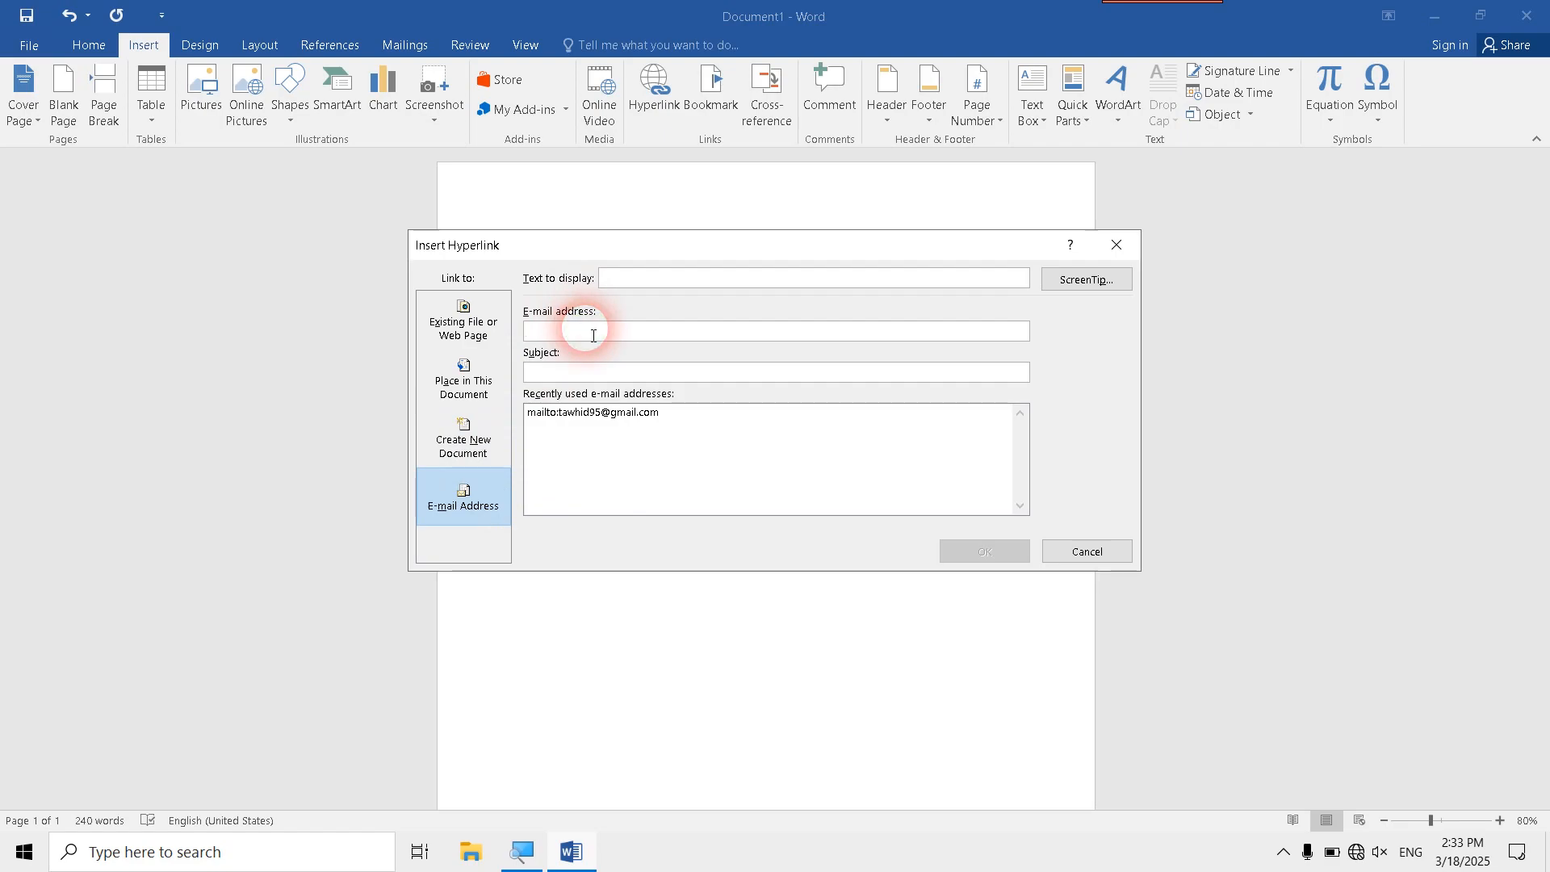
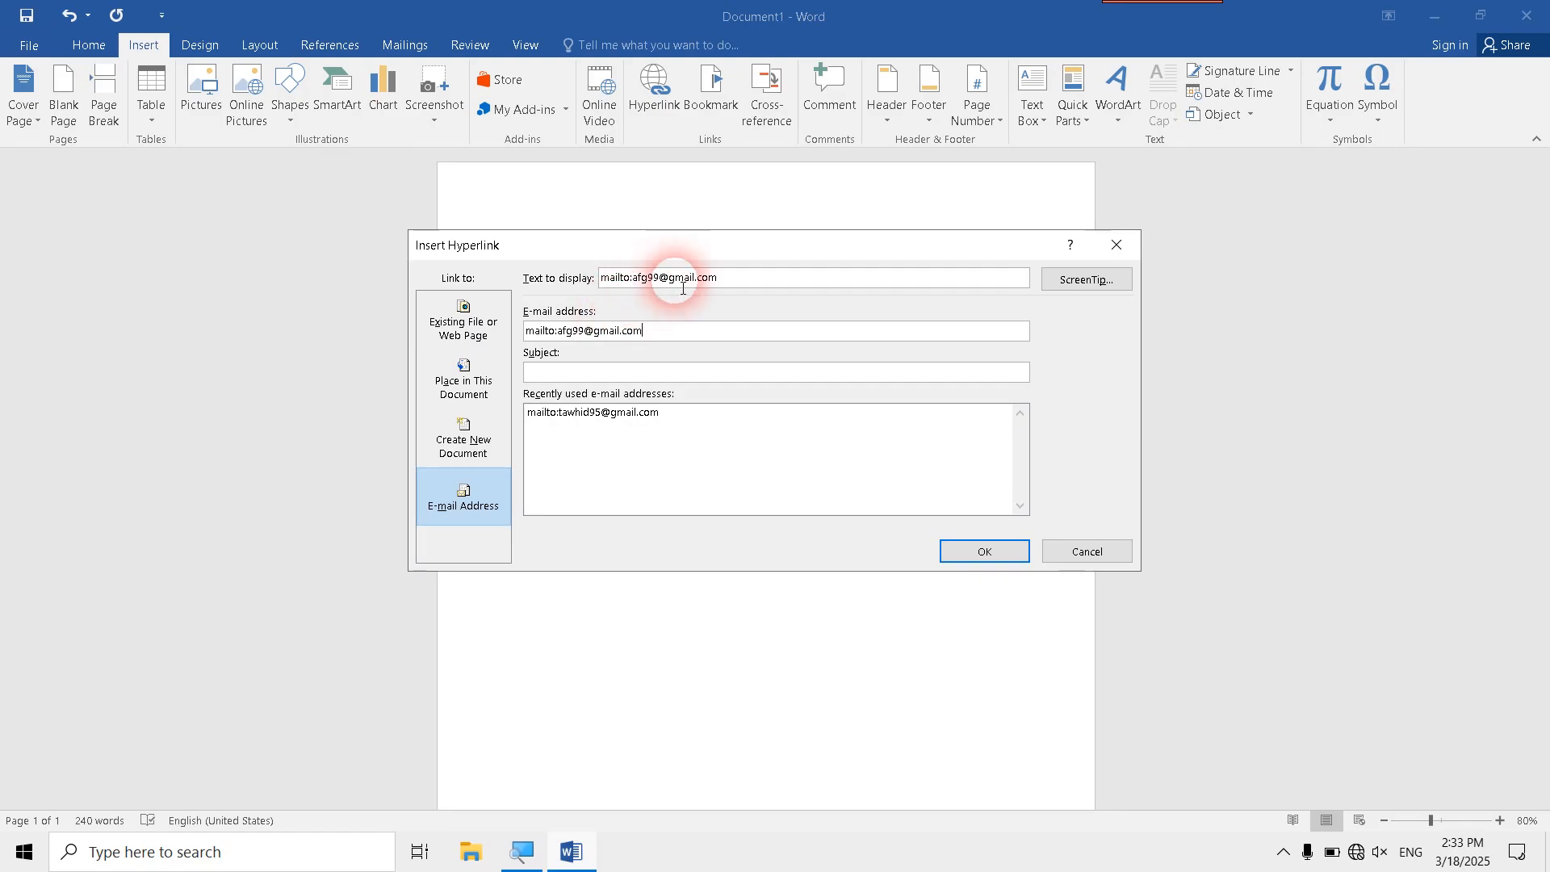
drag(736, 278, 590, 286)
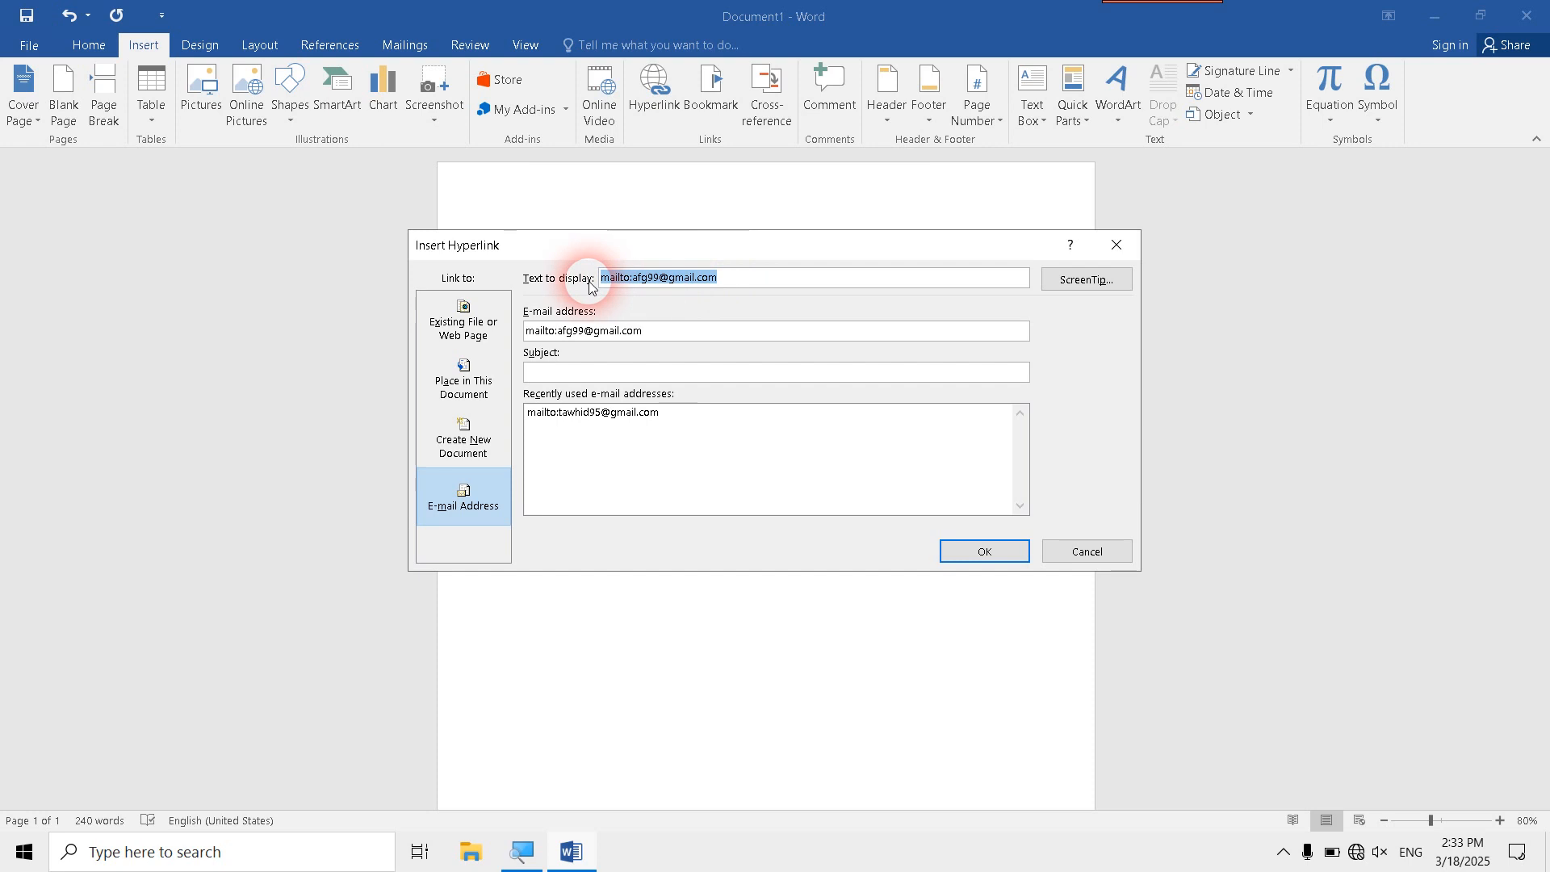
text(email)
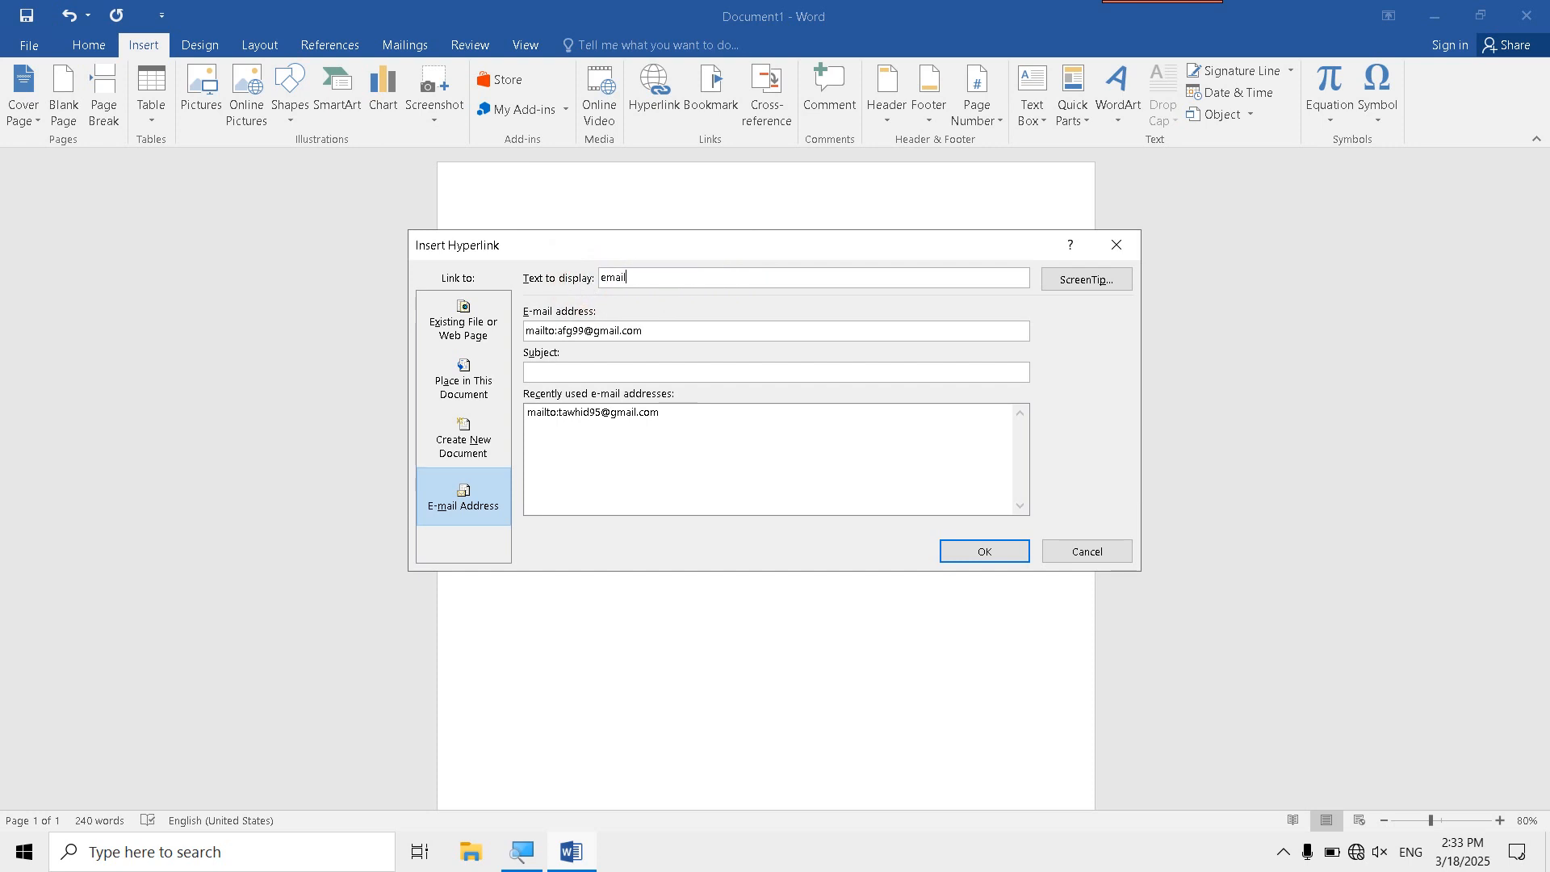
click(979, 553)
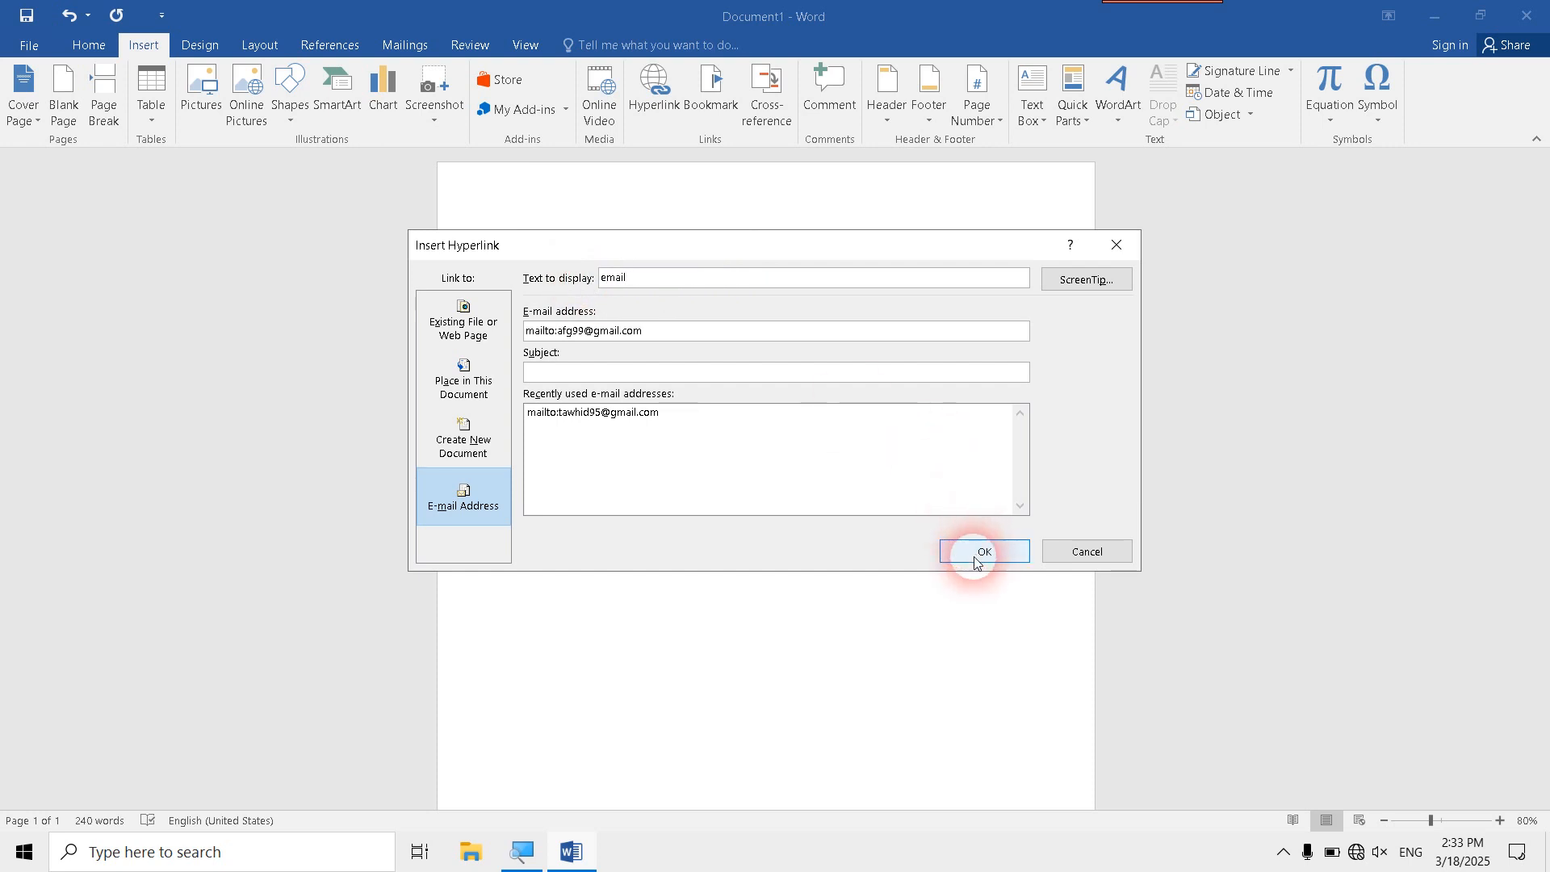
- Follow the email hyperlink, dismiss the account setup, and close the Mail app to return to the document
scroll(479, 99, up, 1)
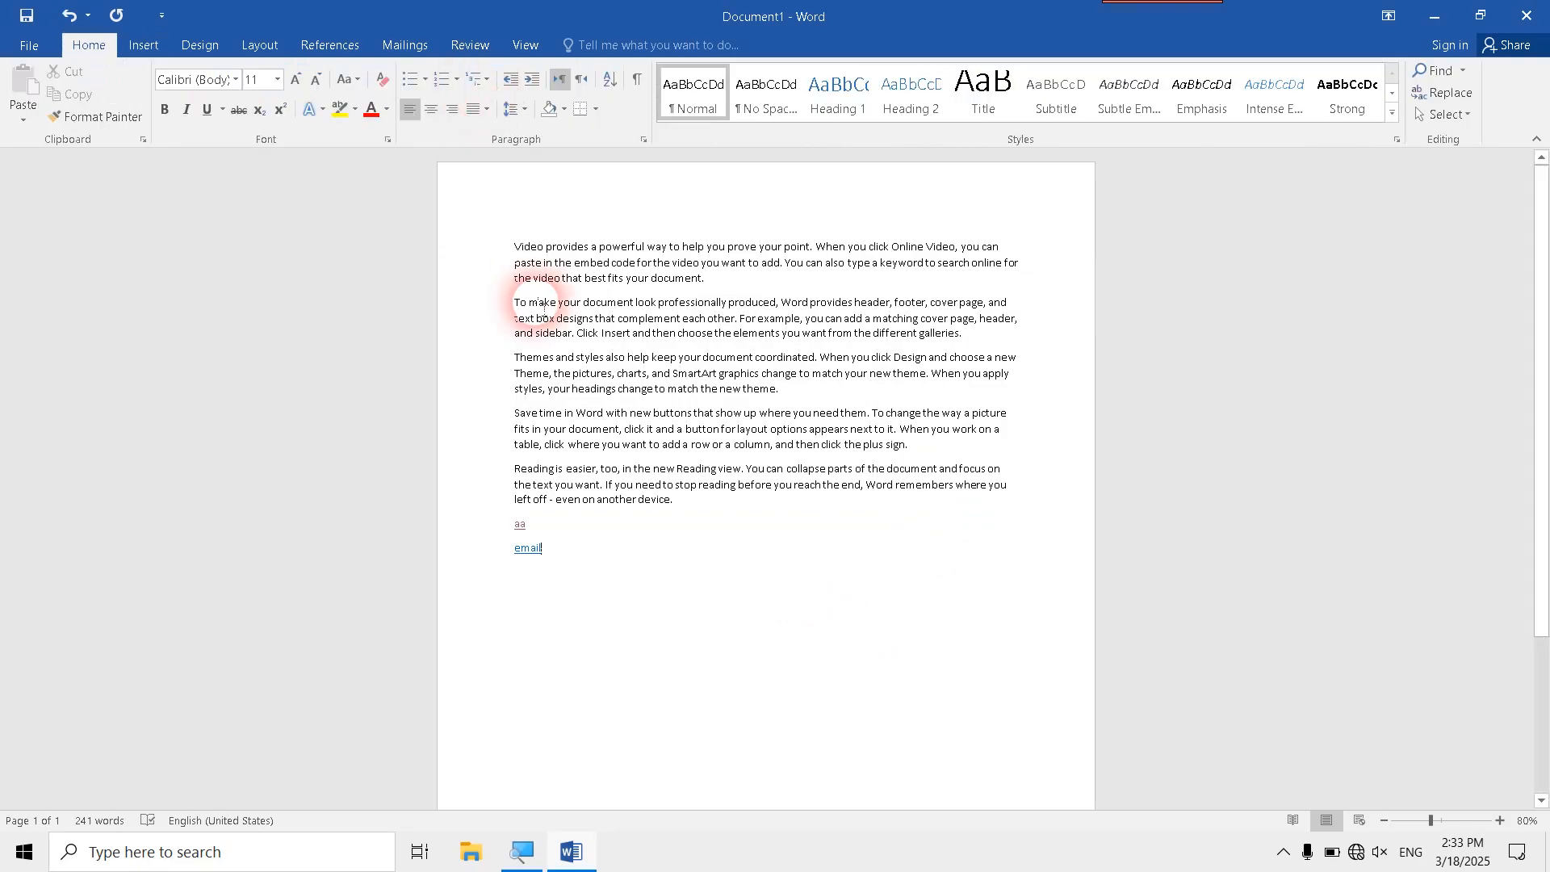
ctrl+click(539, 557)
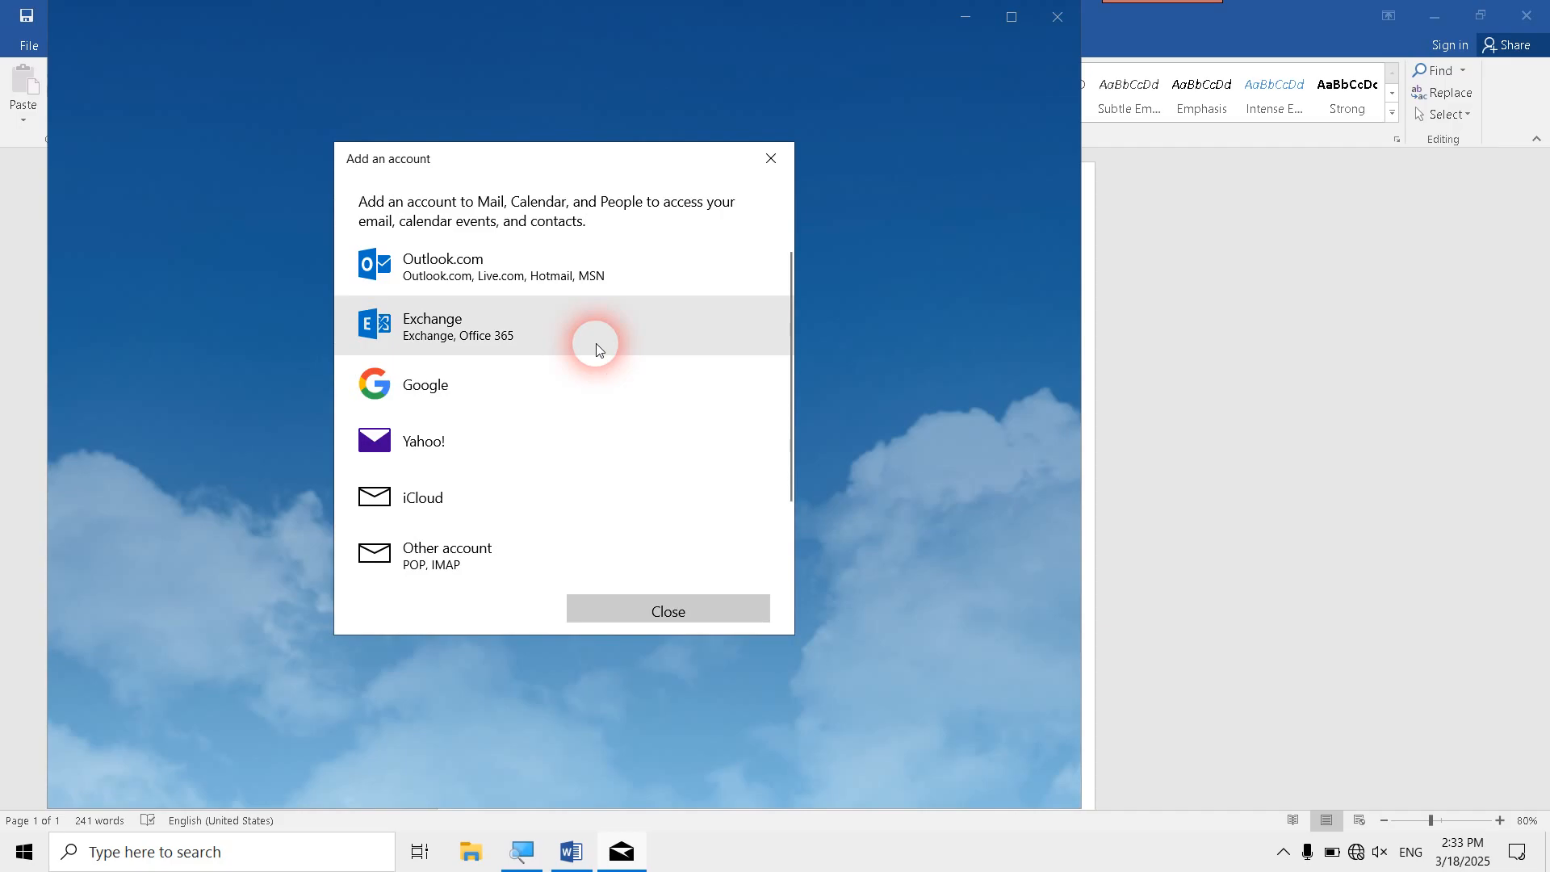
click(769, 159)
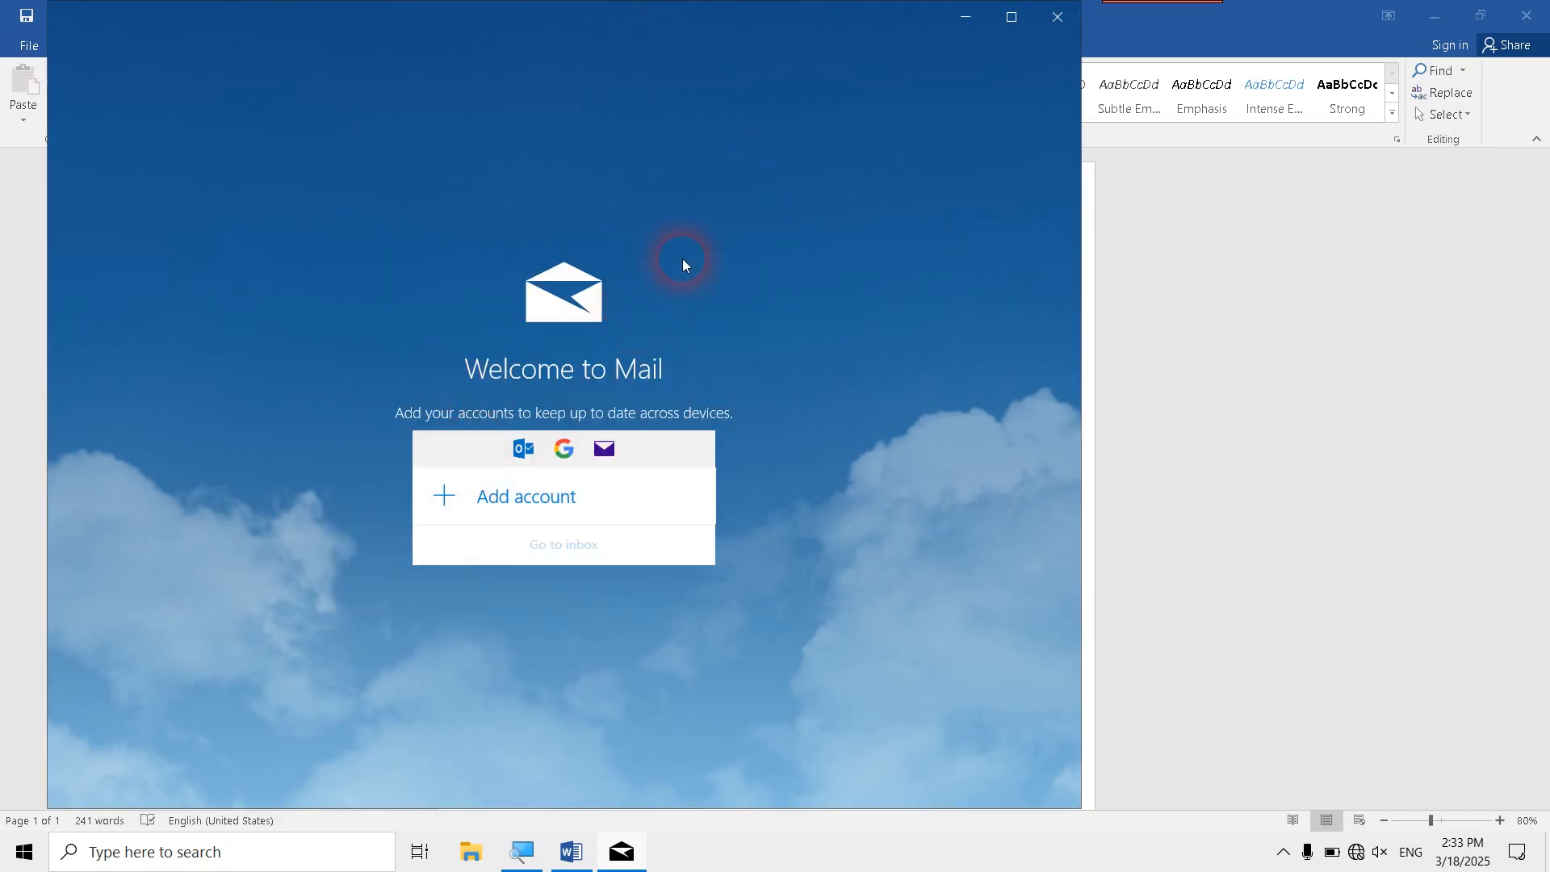
click(1058, 16)
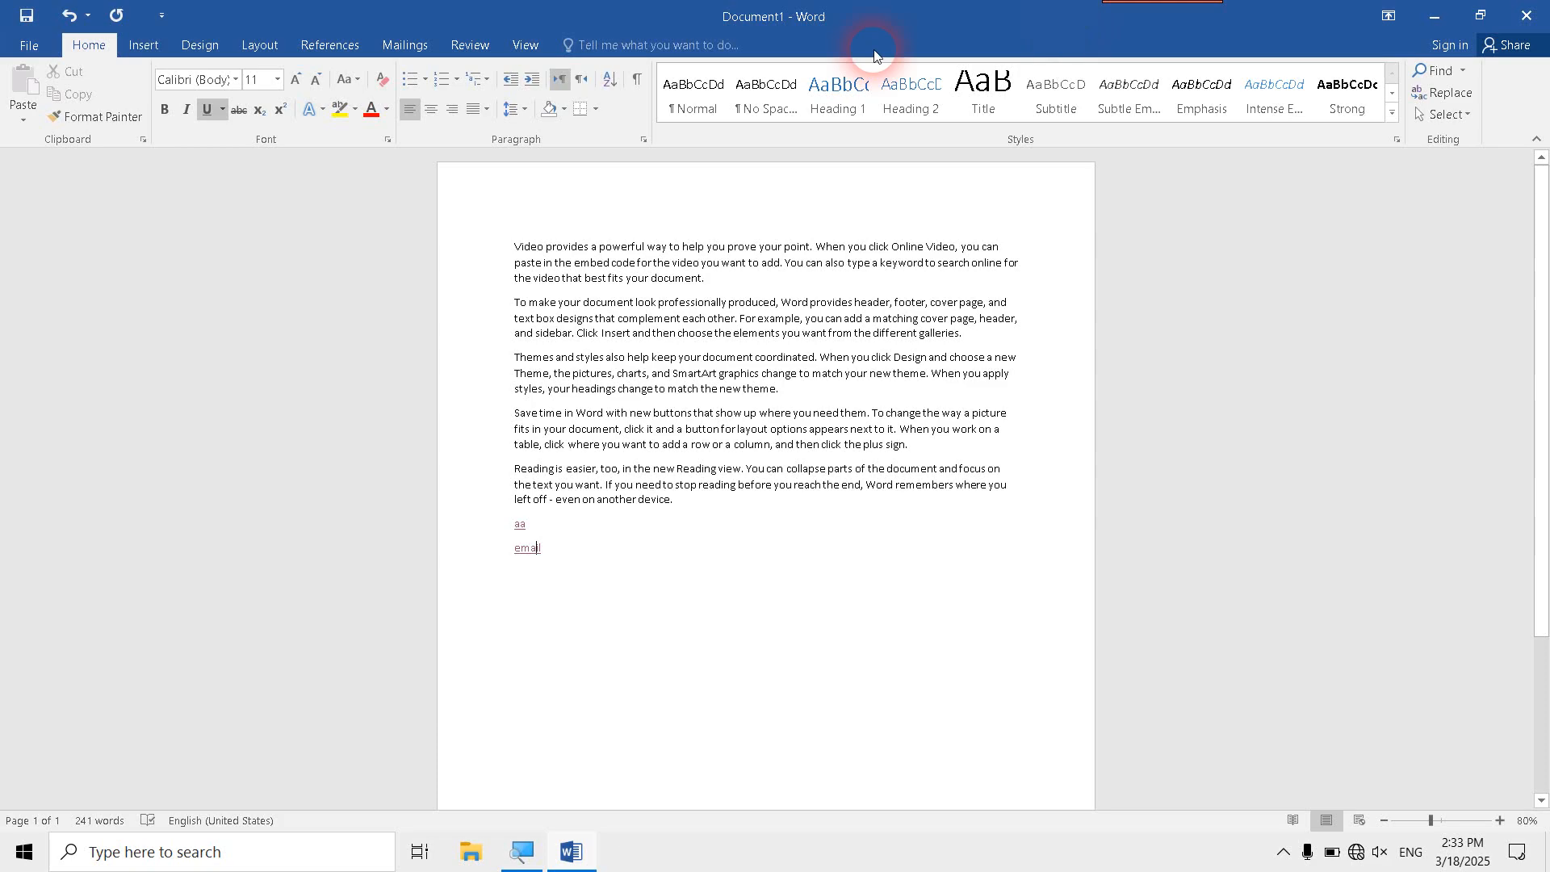
- Open the email link's hyperlink settings, view the options for linking to a place in this document, and close without changes
click(143, 44)
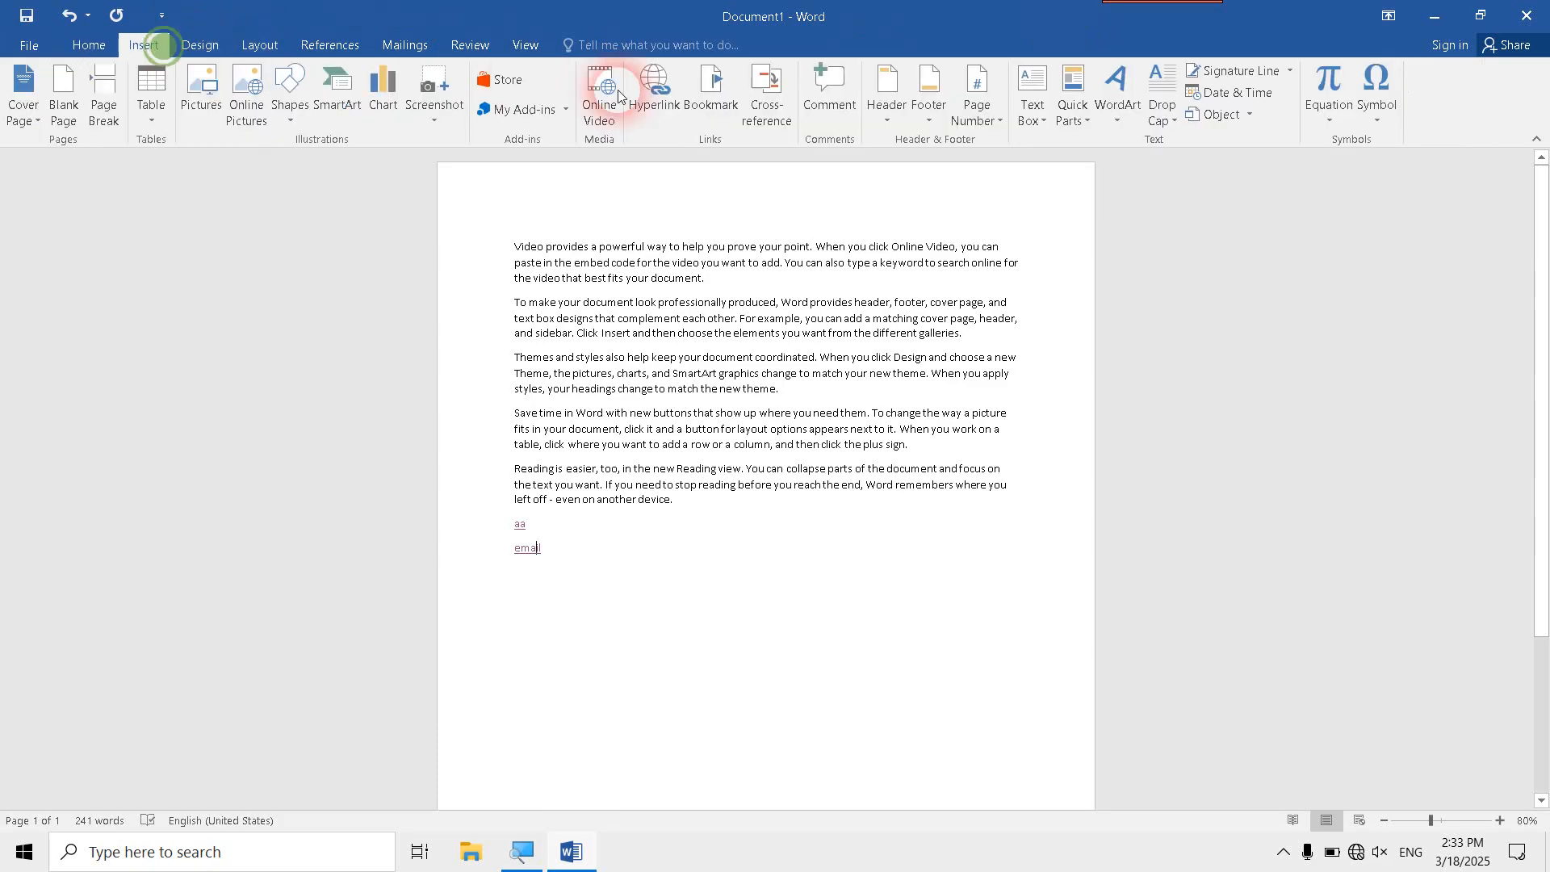
click(671, 106)
click(638, 279)
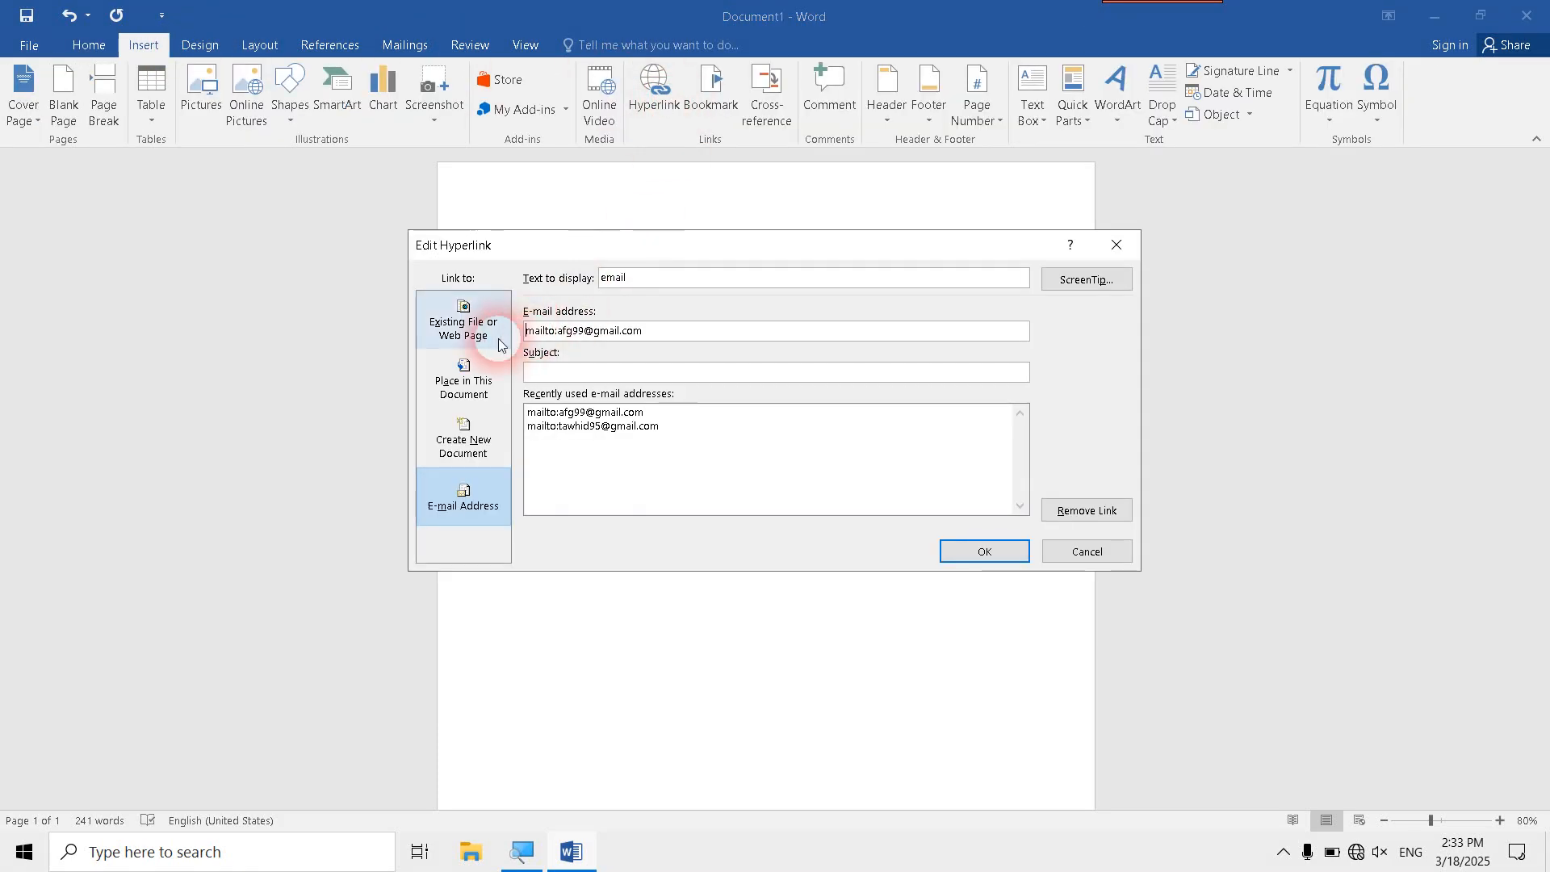
click(476, 363)
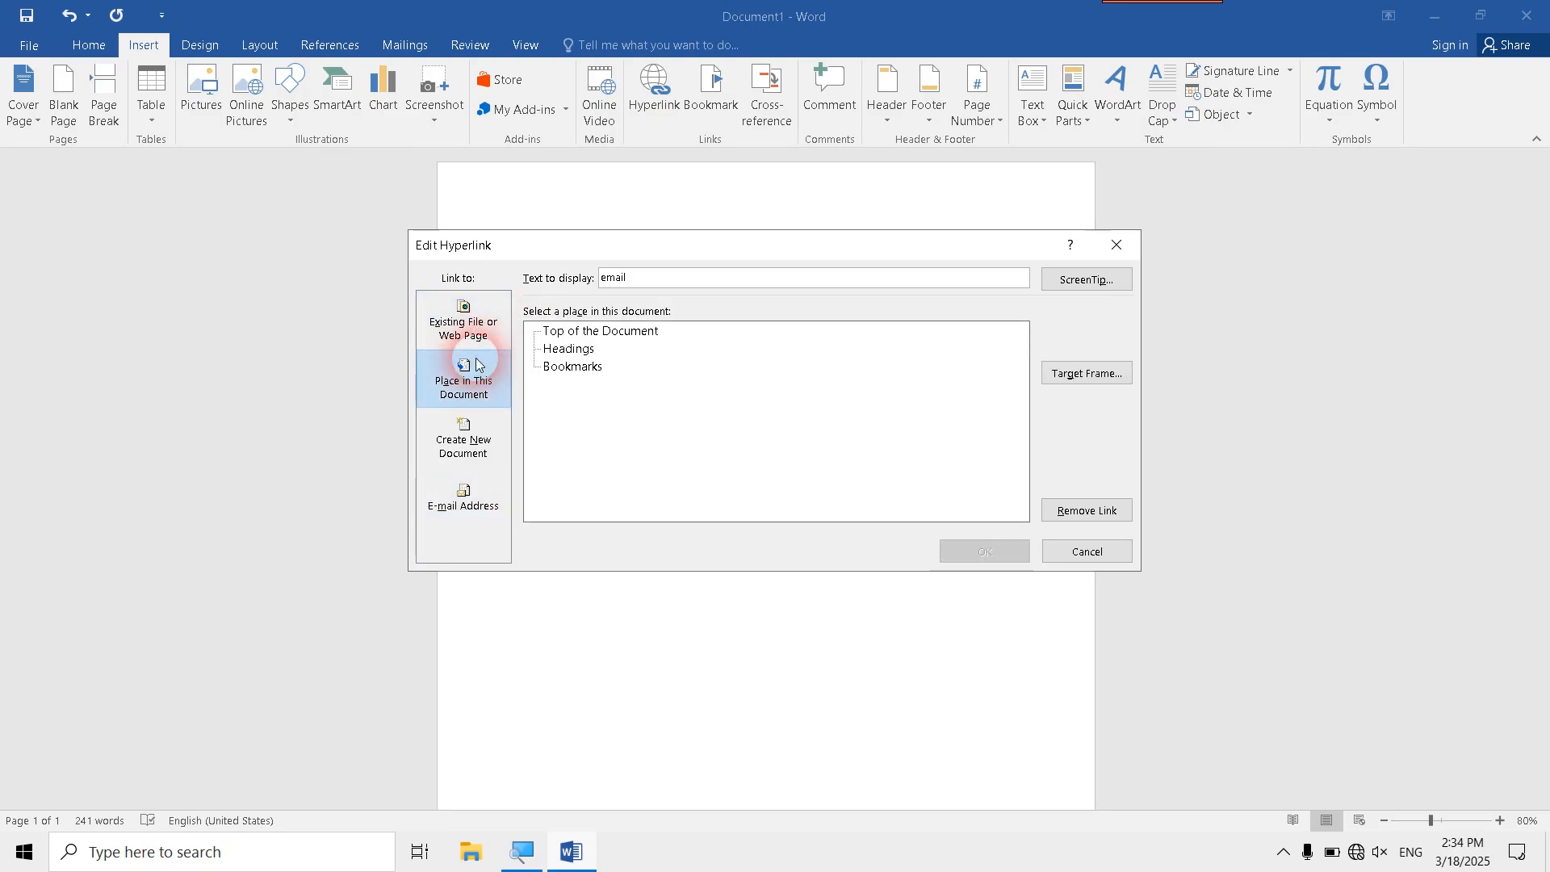
click(473, 433)
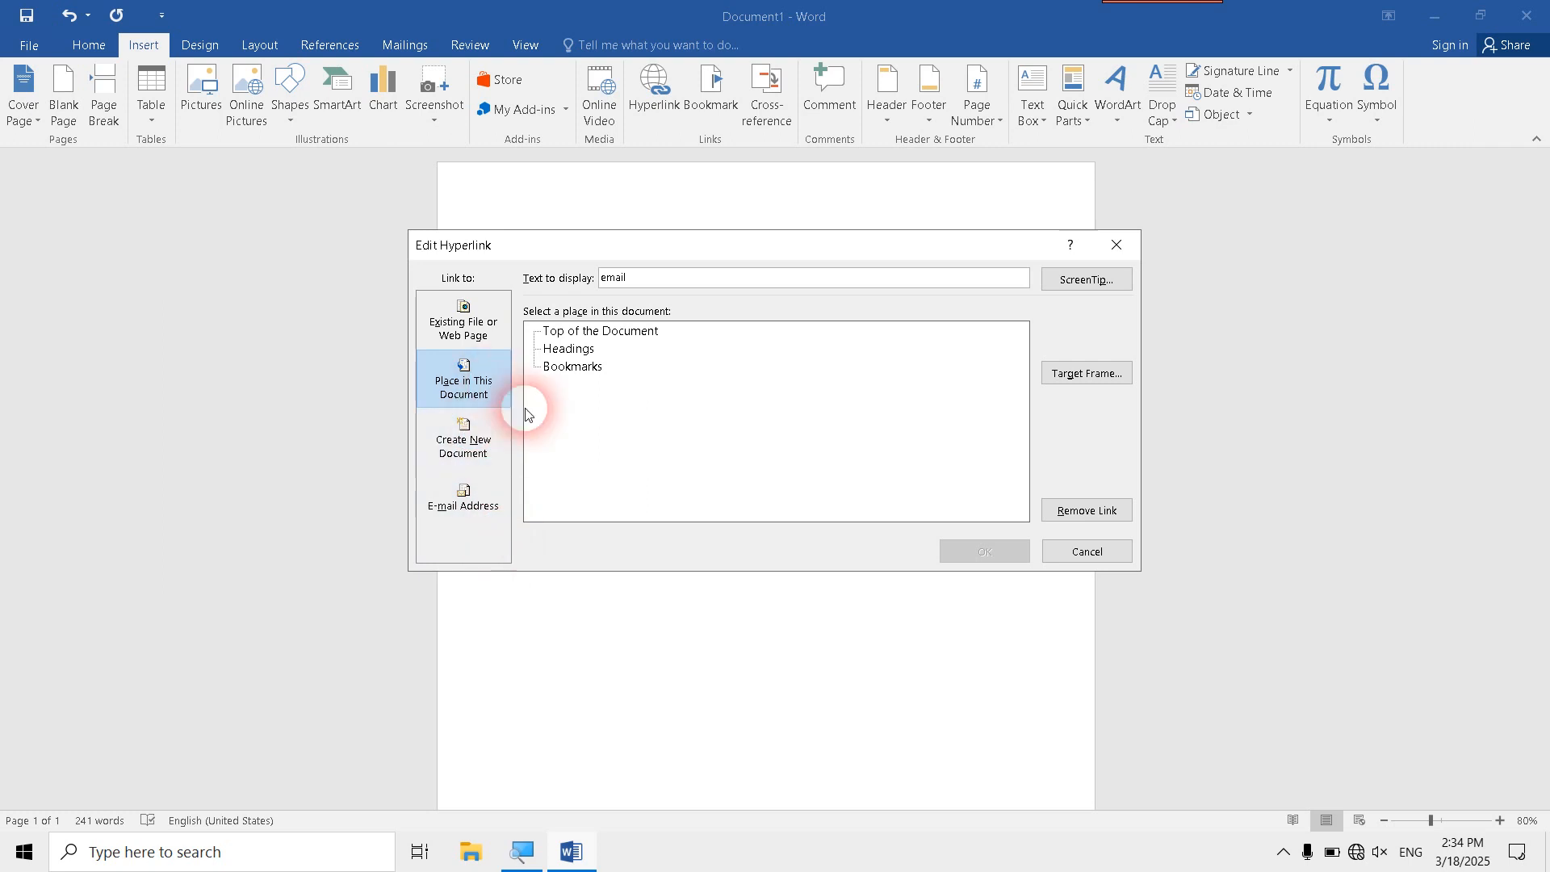
click(1117, 245)
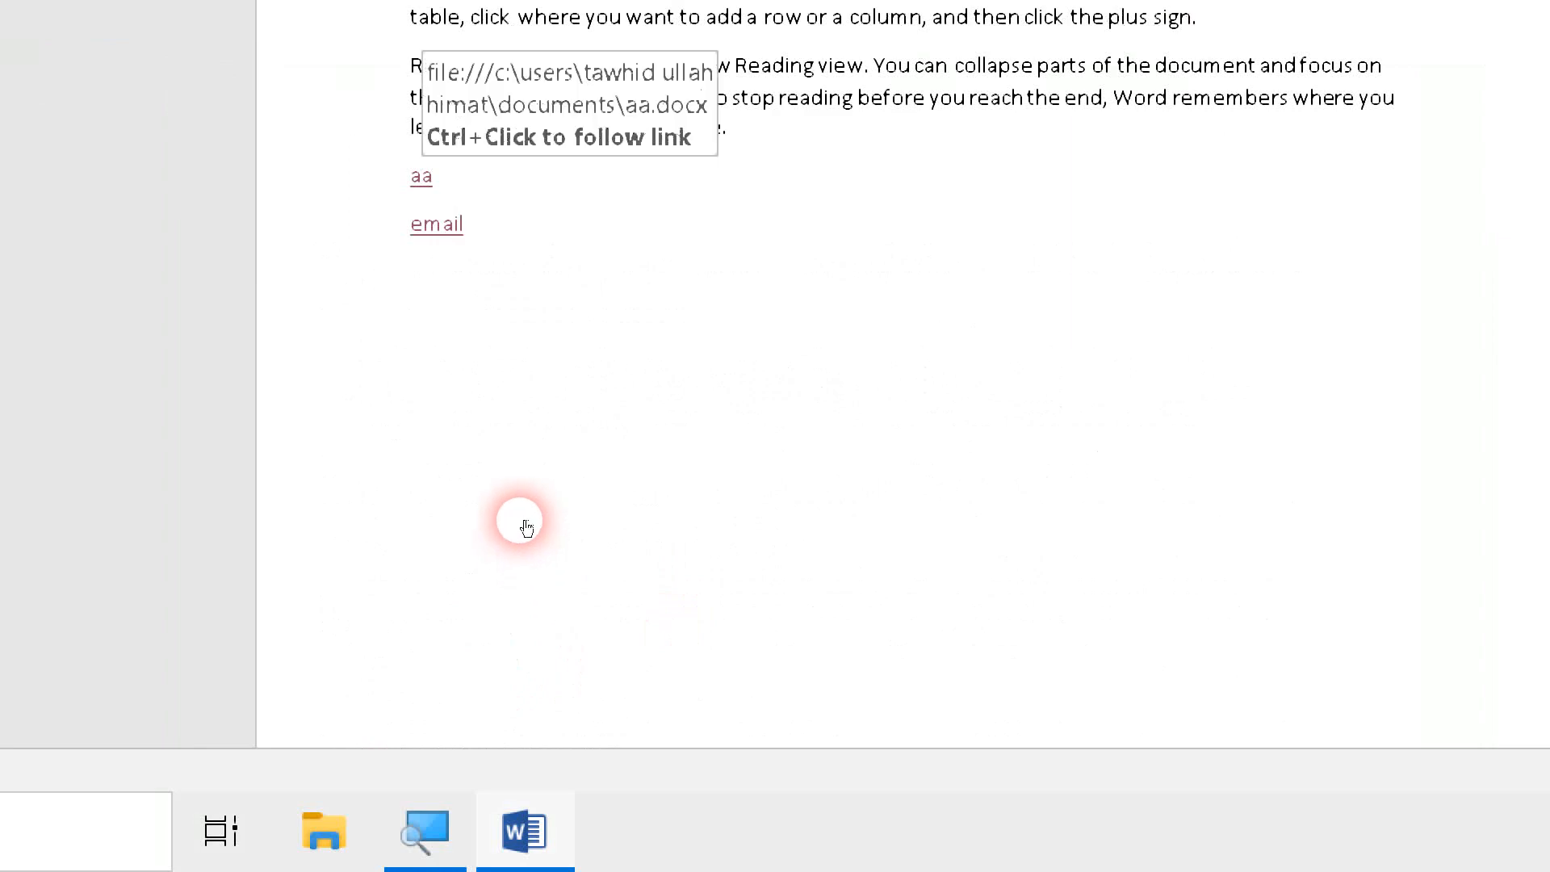
- Follow the aa hyperlink to view its document, and close that document
ctrl+click(422, 176)
click(1045, 164)
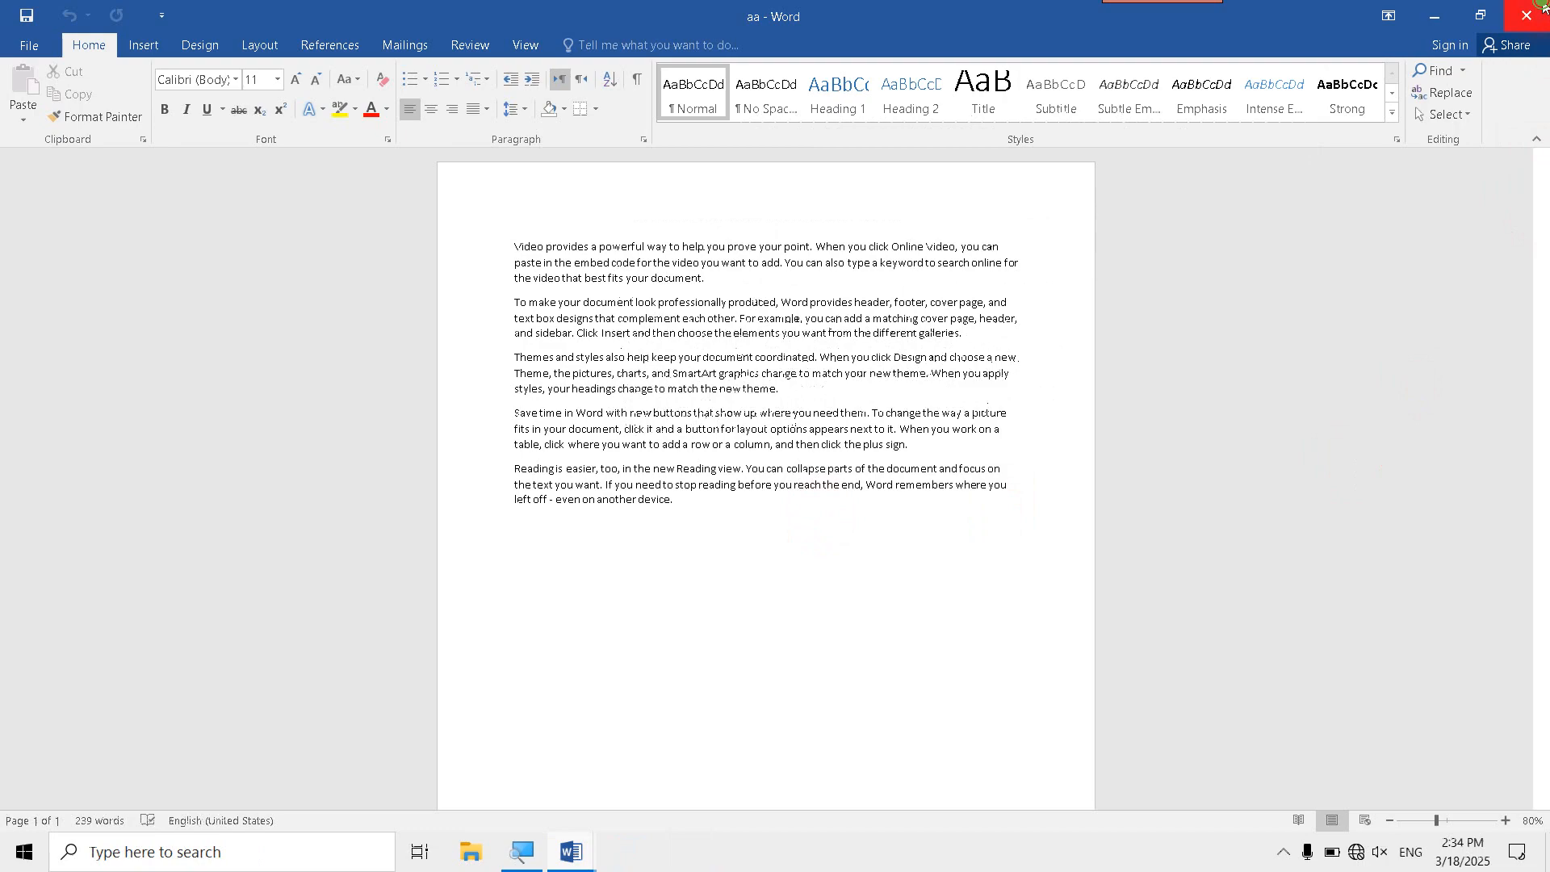
click(1540, 9)
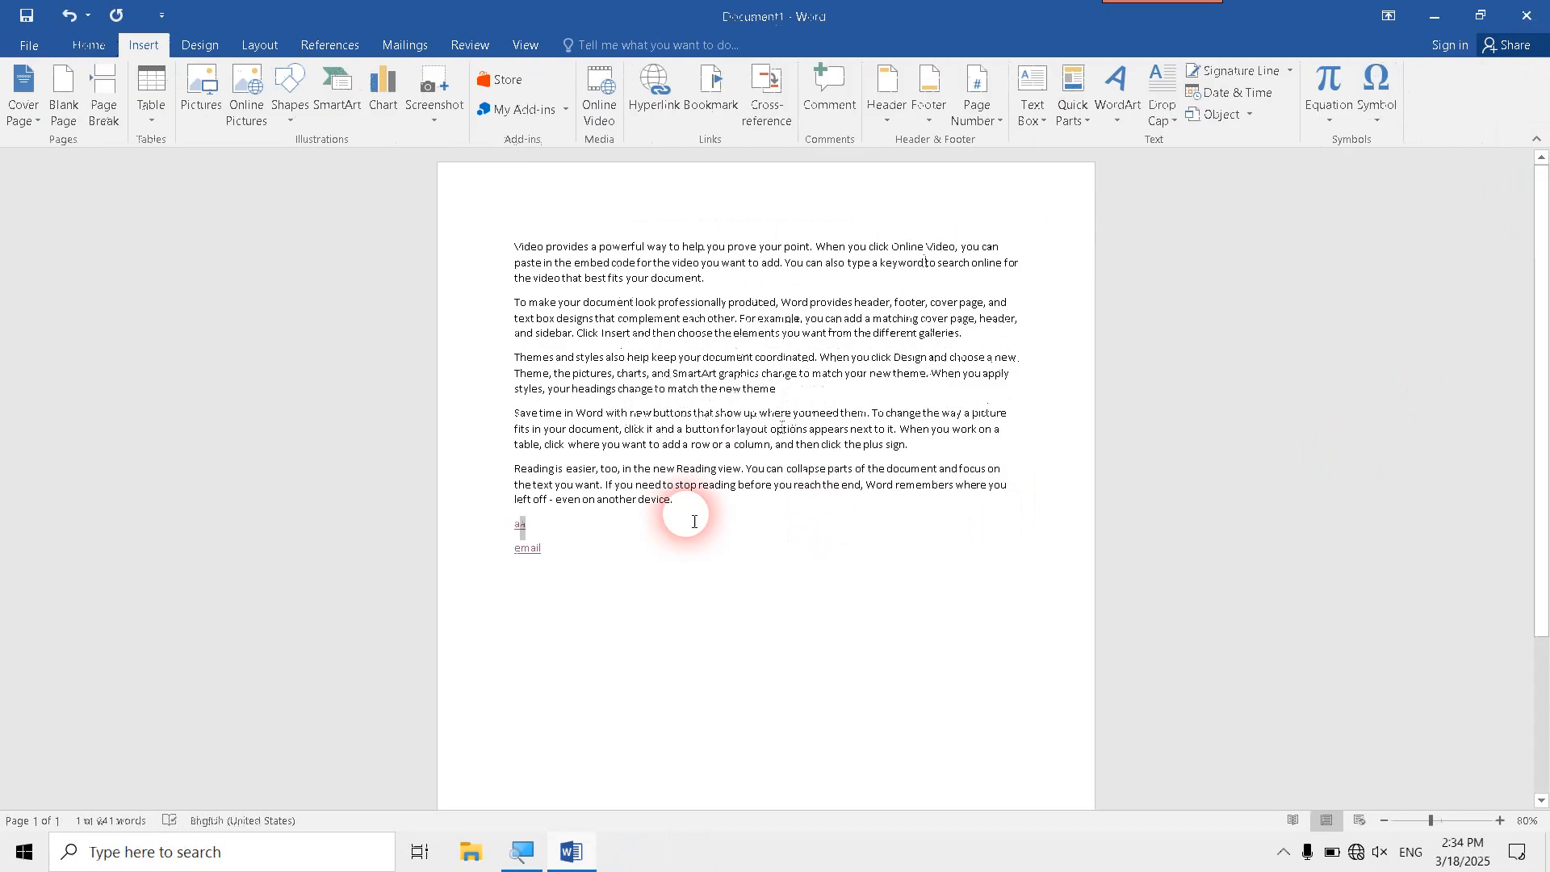
- Remove the hyperlinks from the aa and email texts
right_click(521, 527)
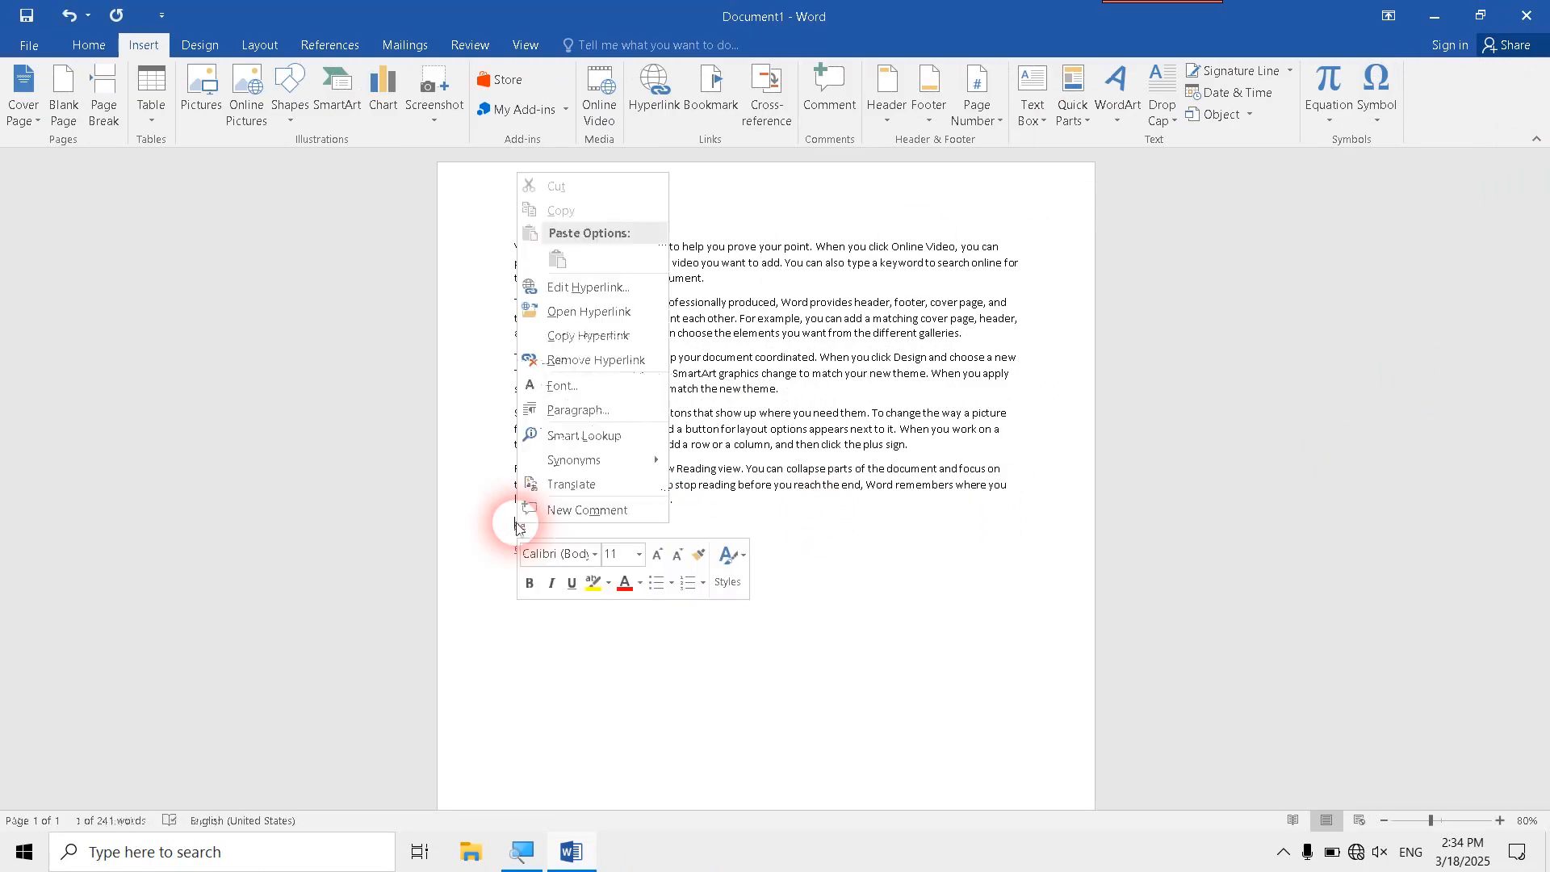
click(606, 360)
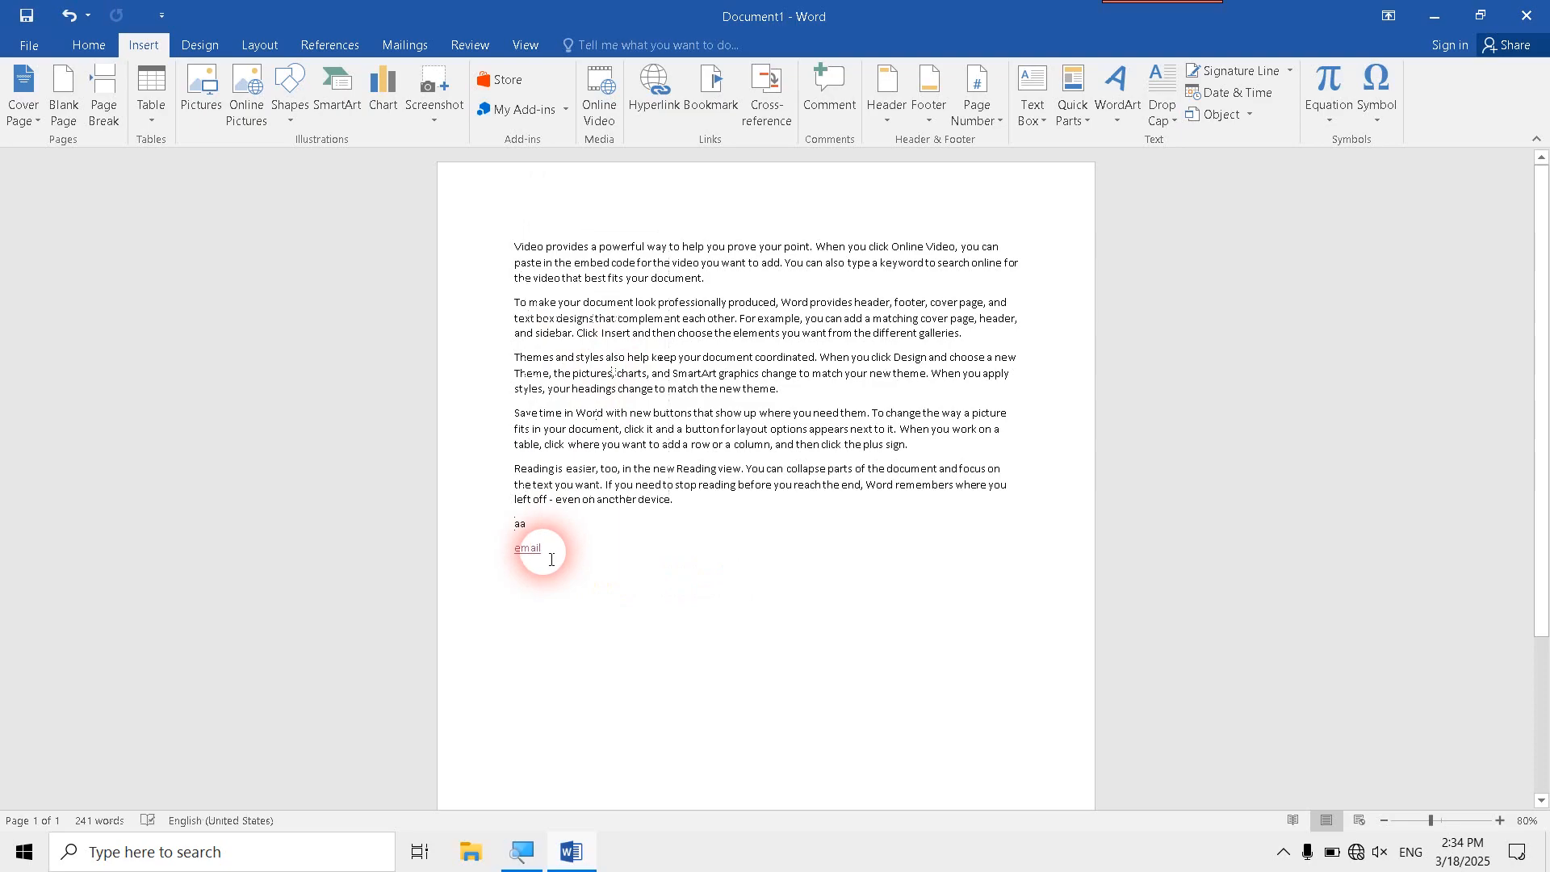
right_click(527, 548)
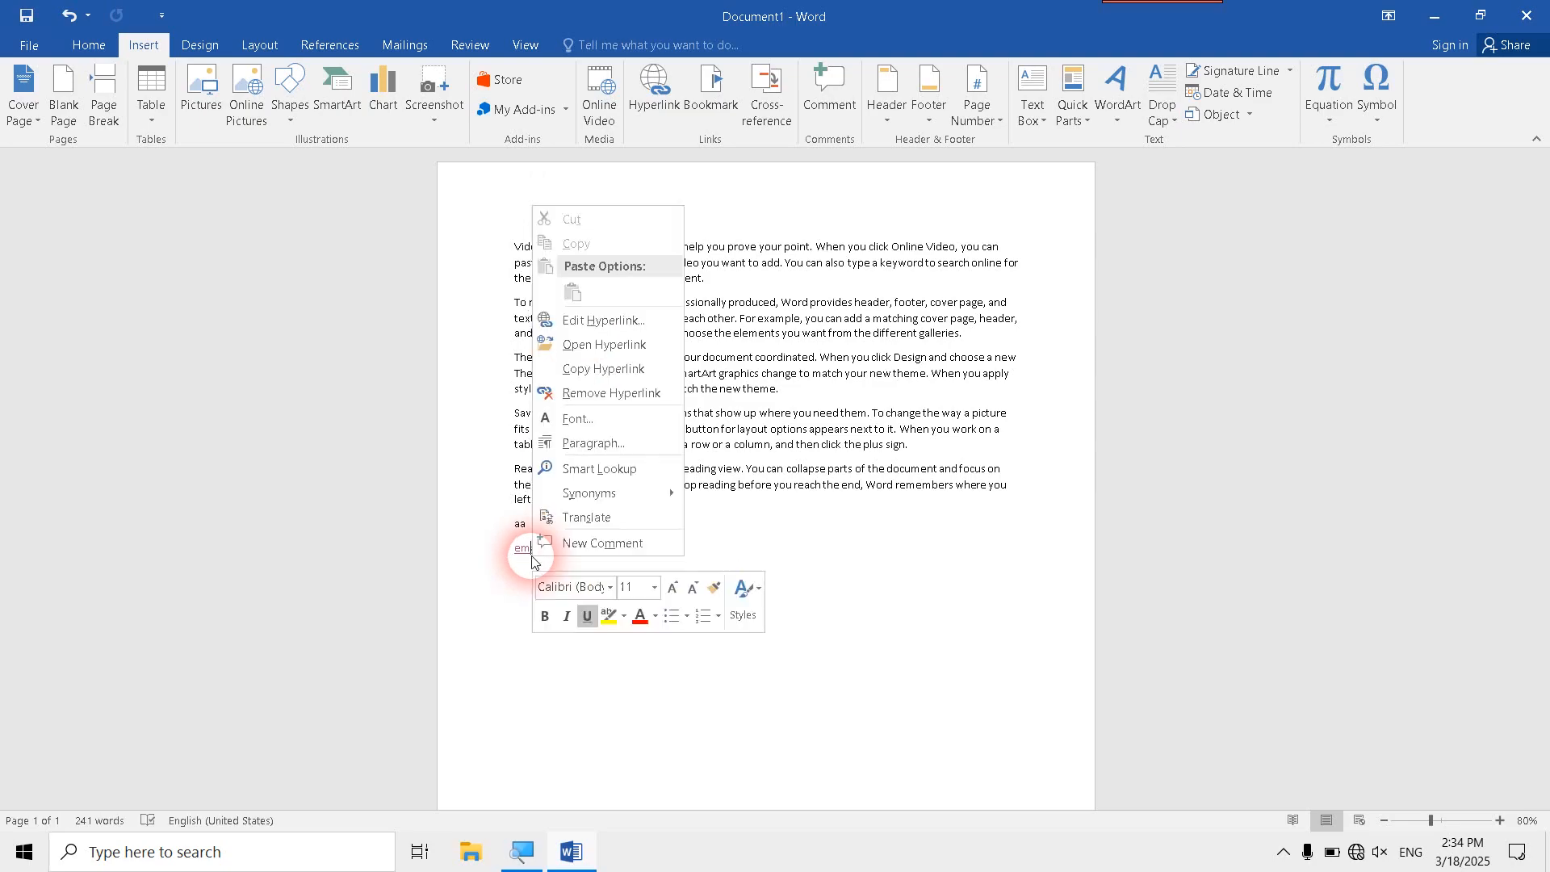
click(607, 394)
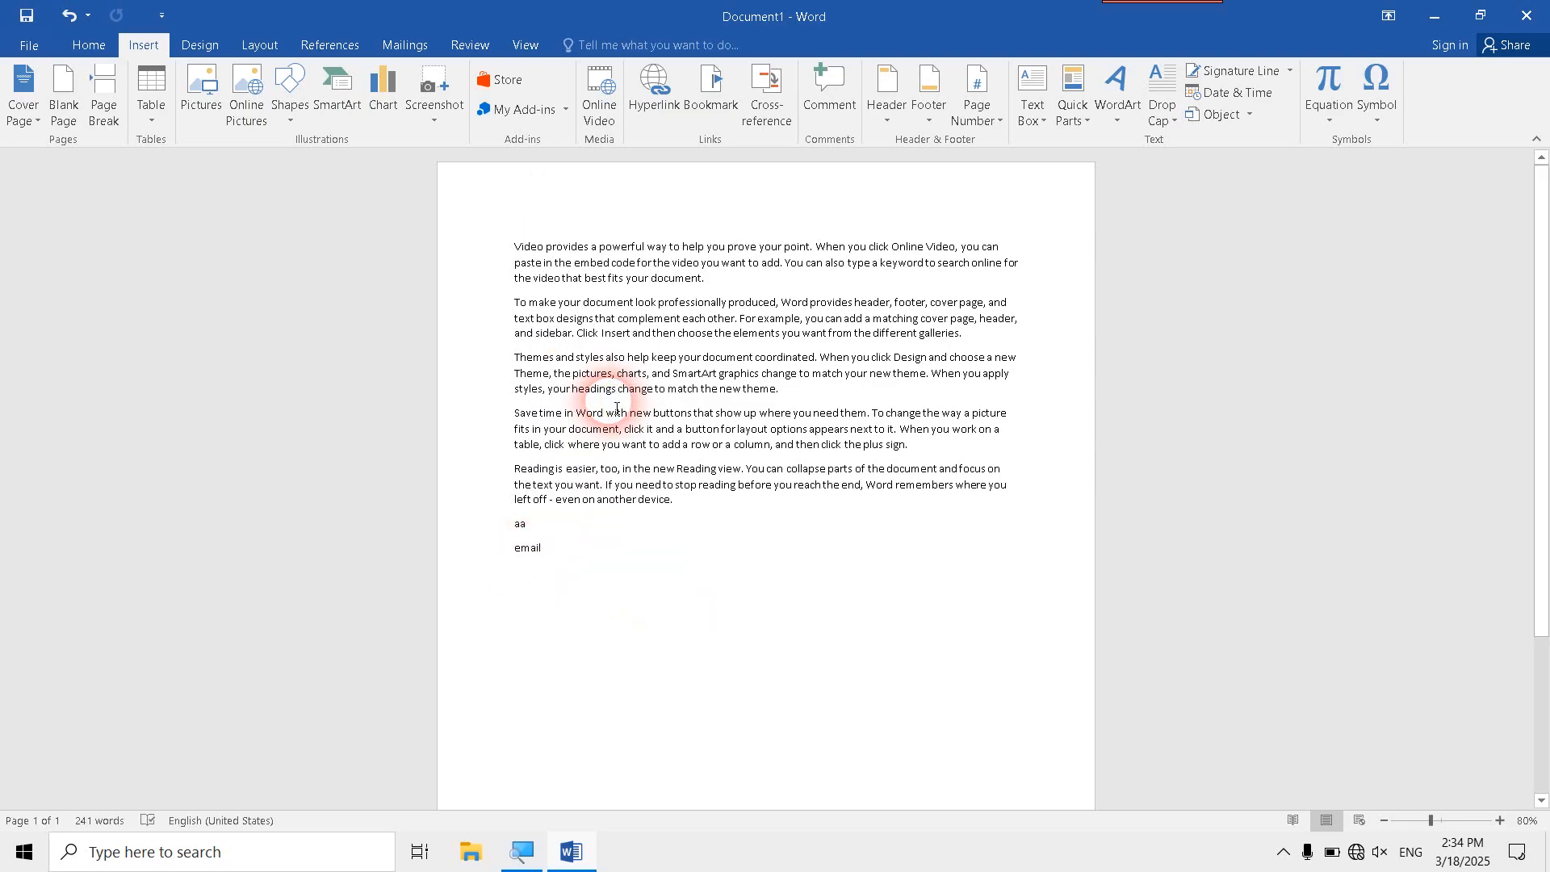
- Undo the removal of the email hyperlink, and open its edit settings and close them without changes
key(ctrl+z)
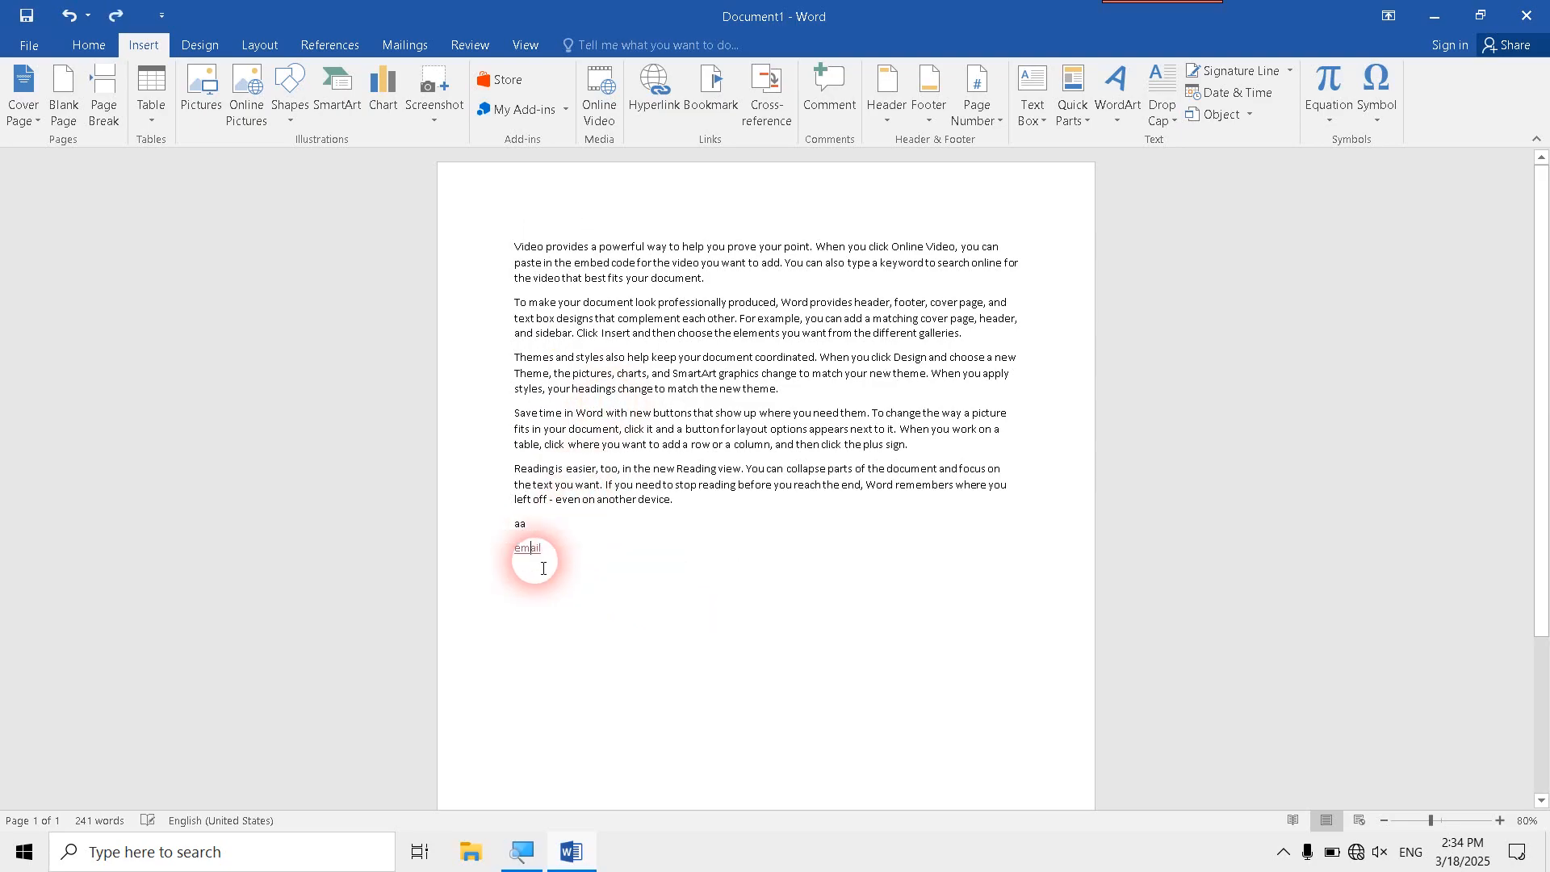
right_click(531, 549)
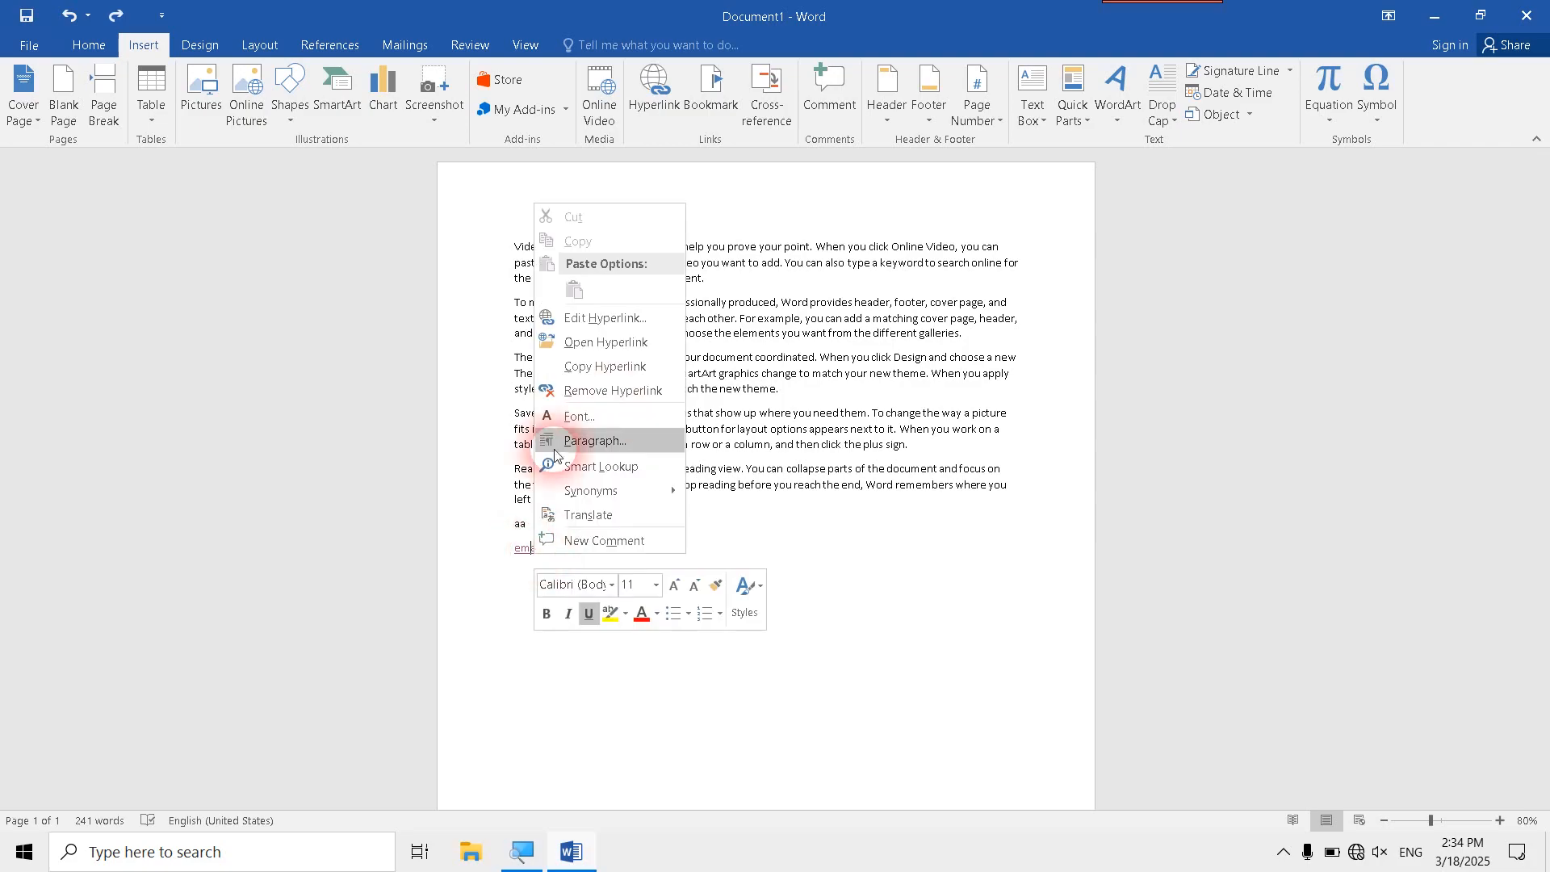
click(598, 318)
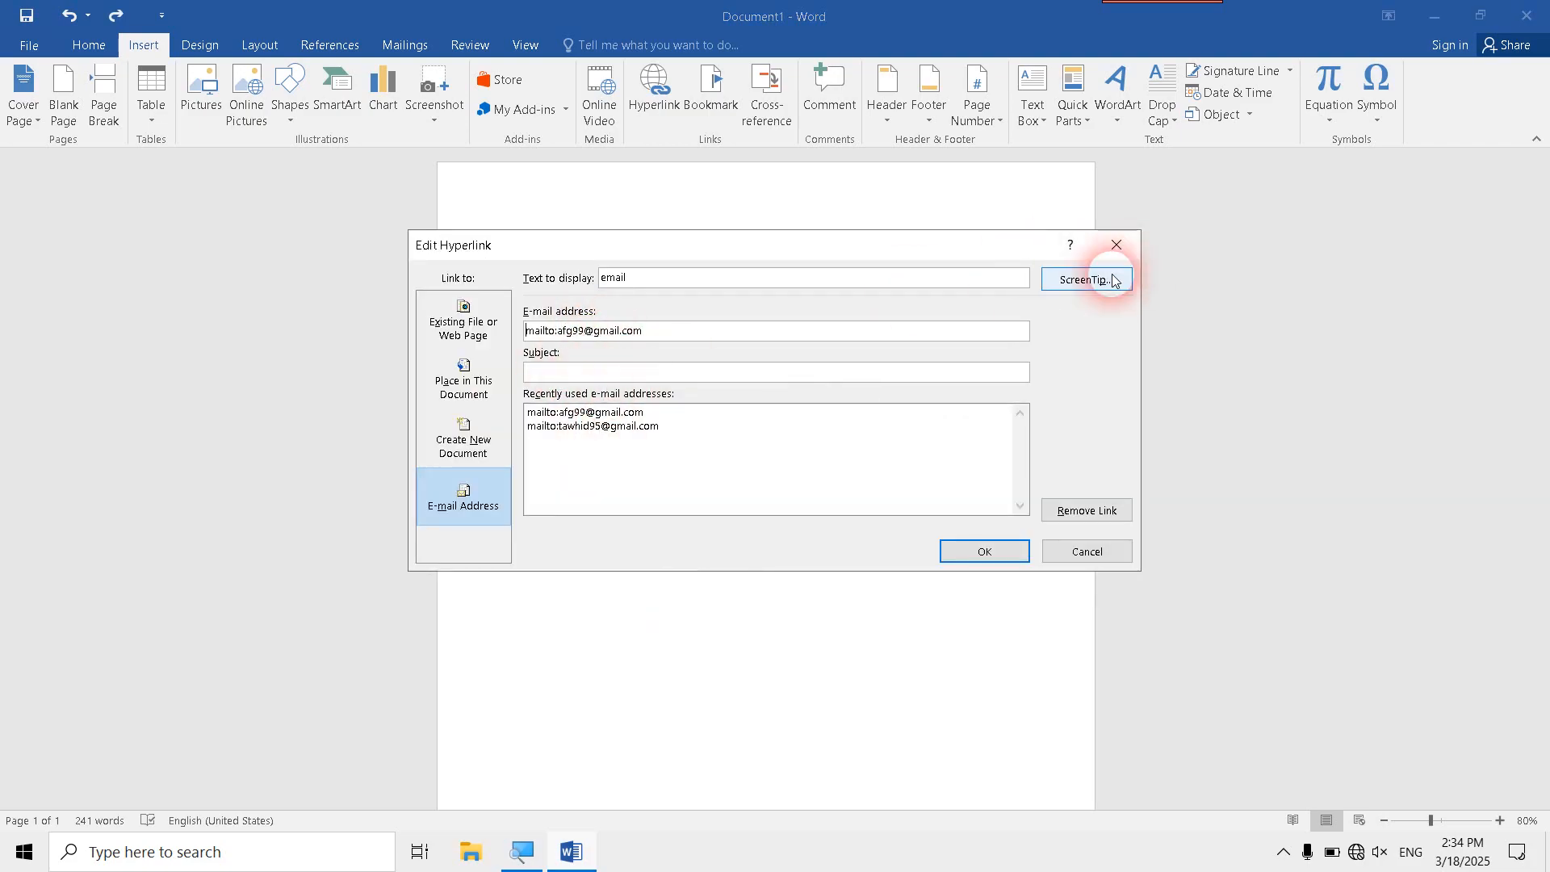
click(1117, 244)
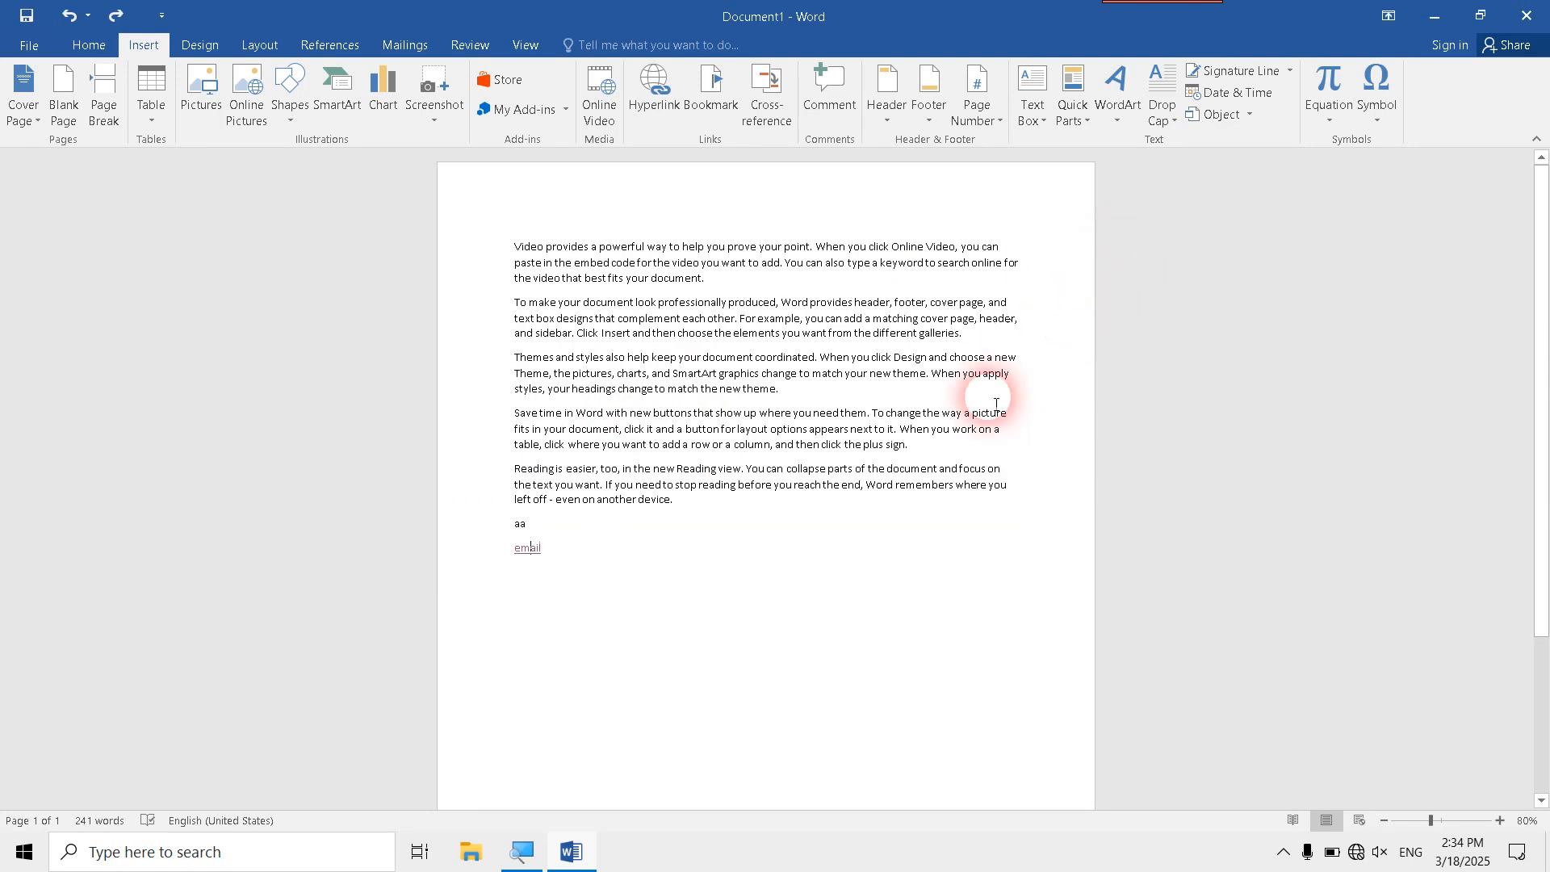
- Delete the whole document content and generate new sample text with =rand(999)
key(ctrl+a)
key(Delete)
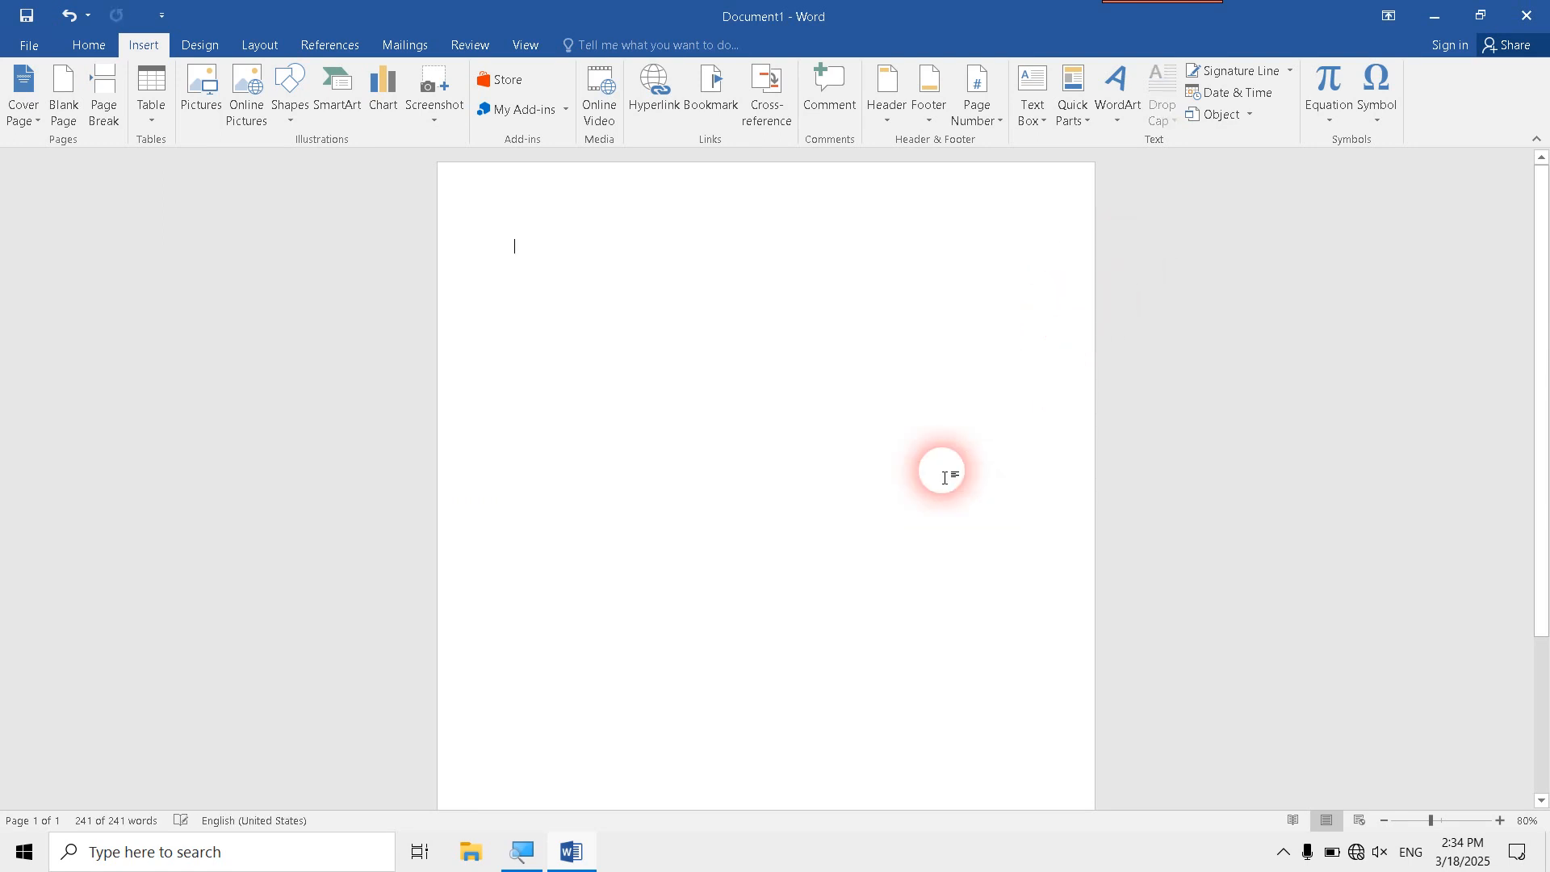
text(=rand)
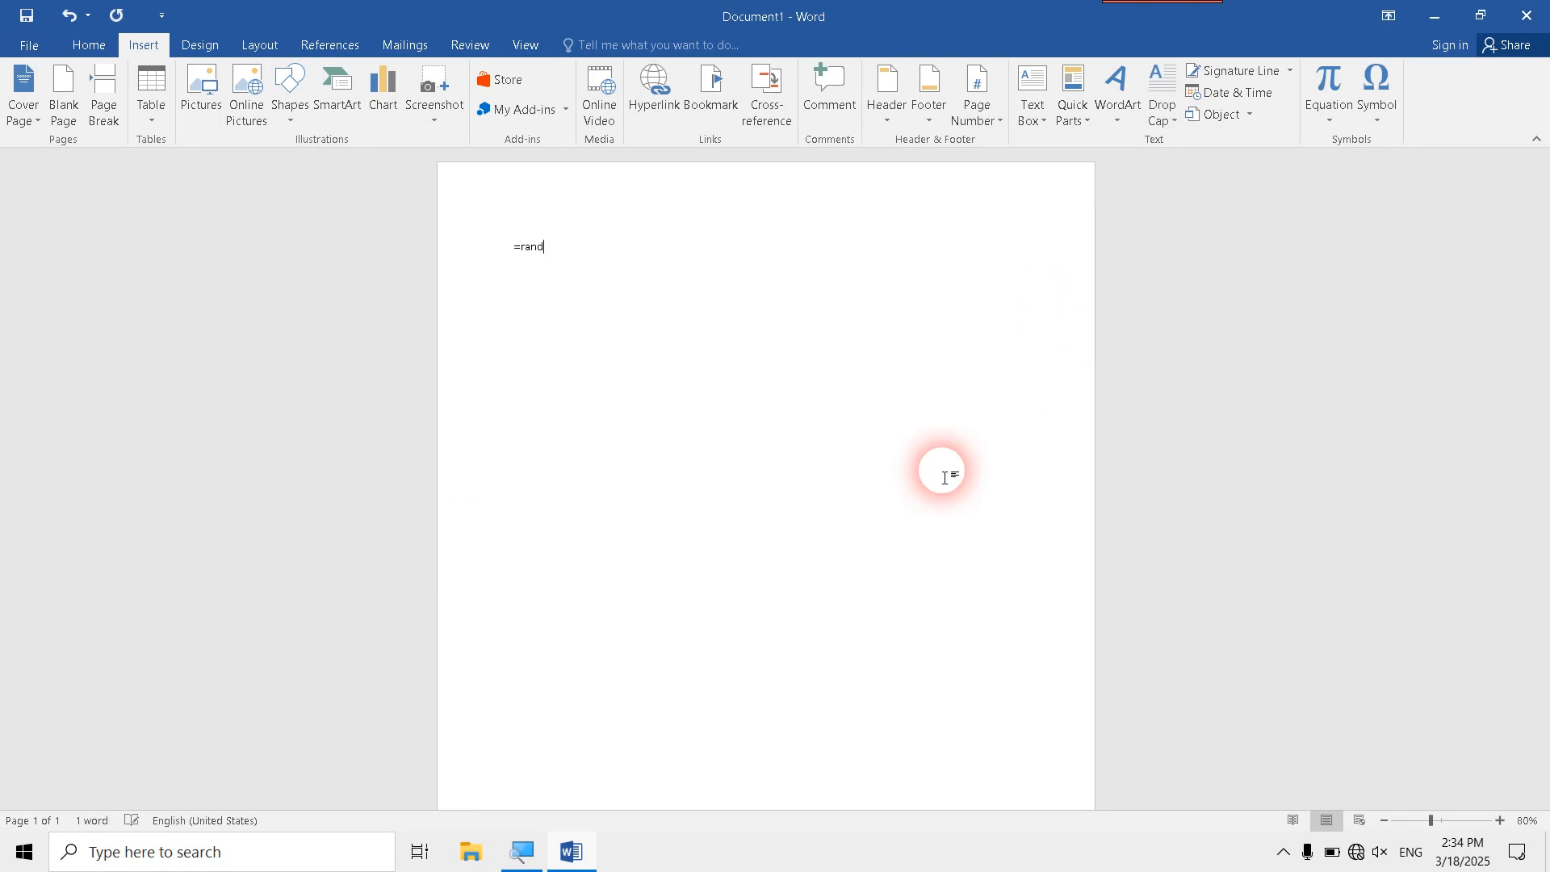
text((999)
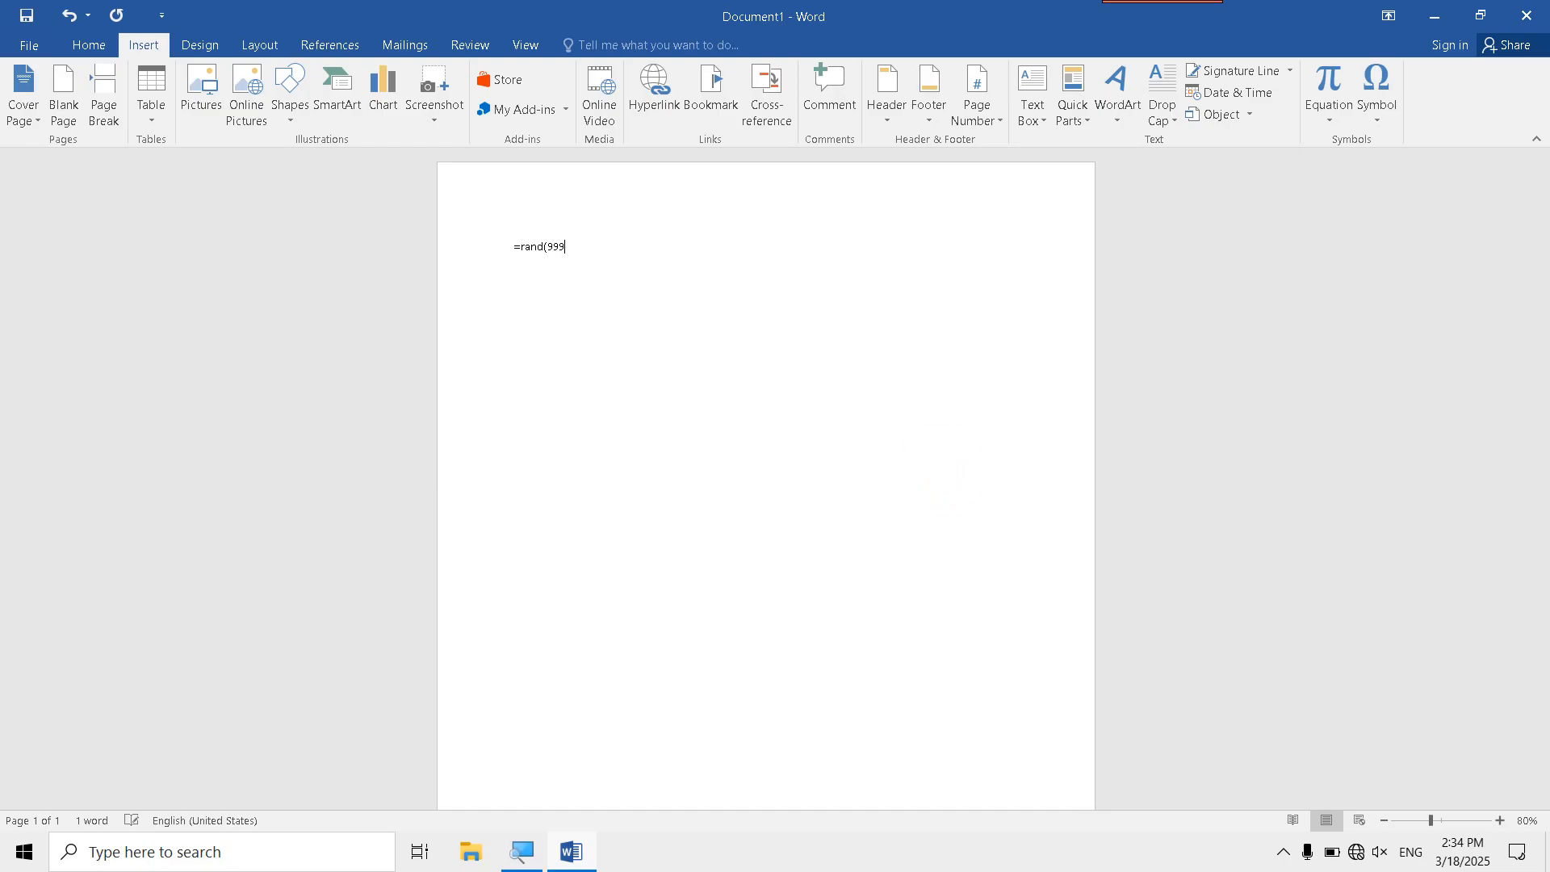
text())
key(Return)
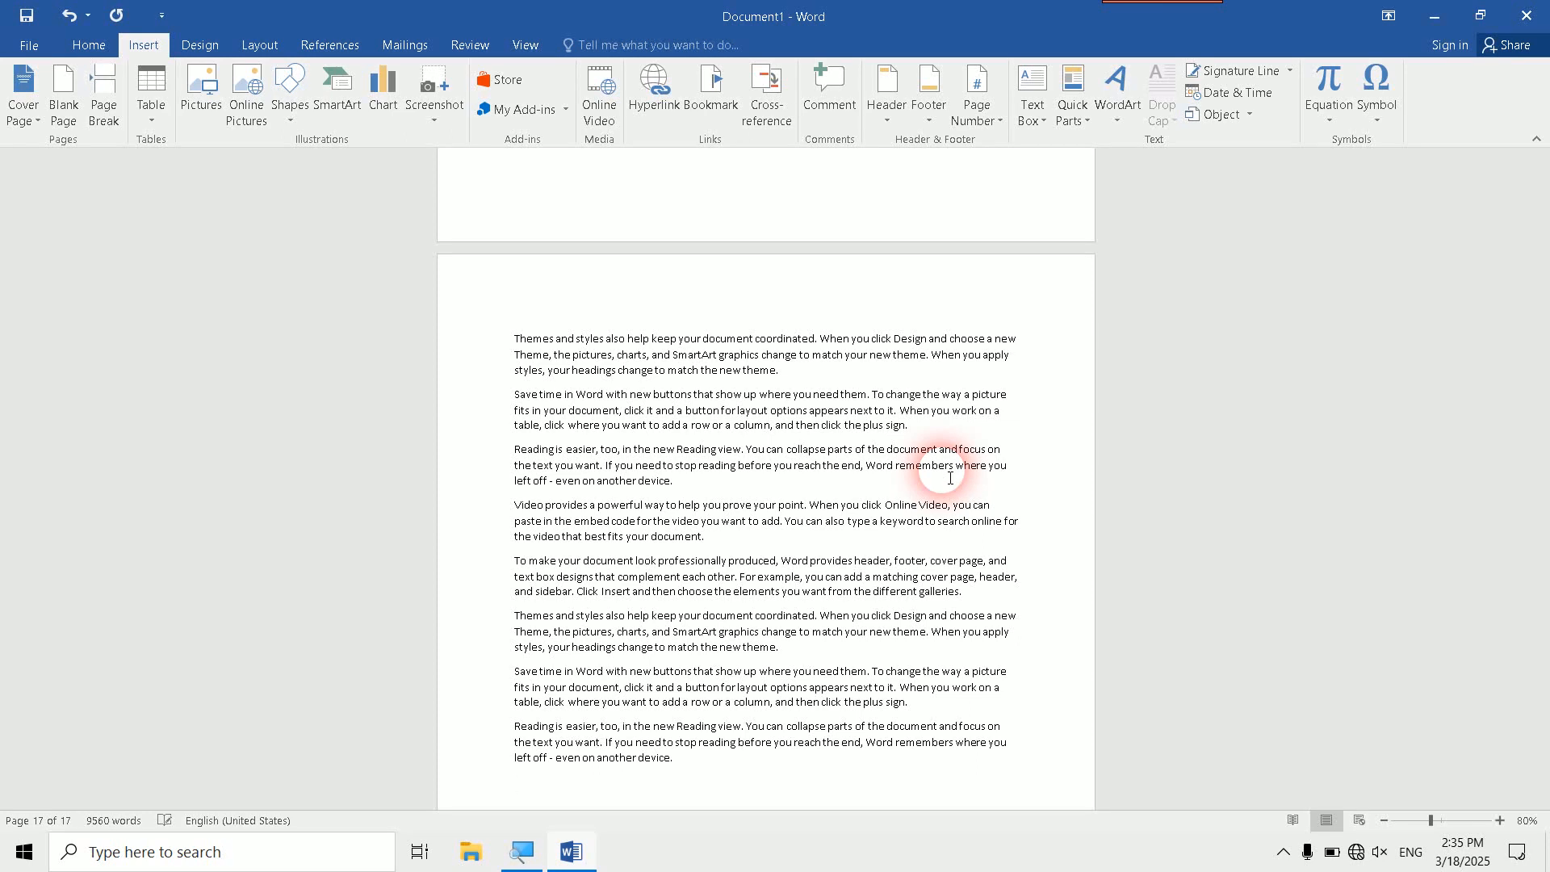
- Add a bookmark named last at the start of the first paragraph on page 3, beginning with Reading
scroll(950, 478, up, 8)
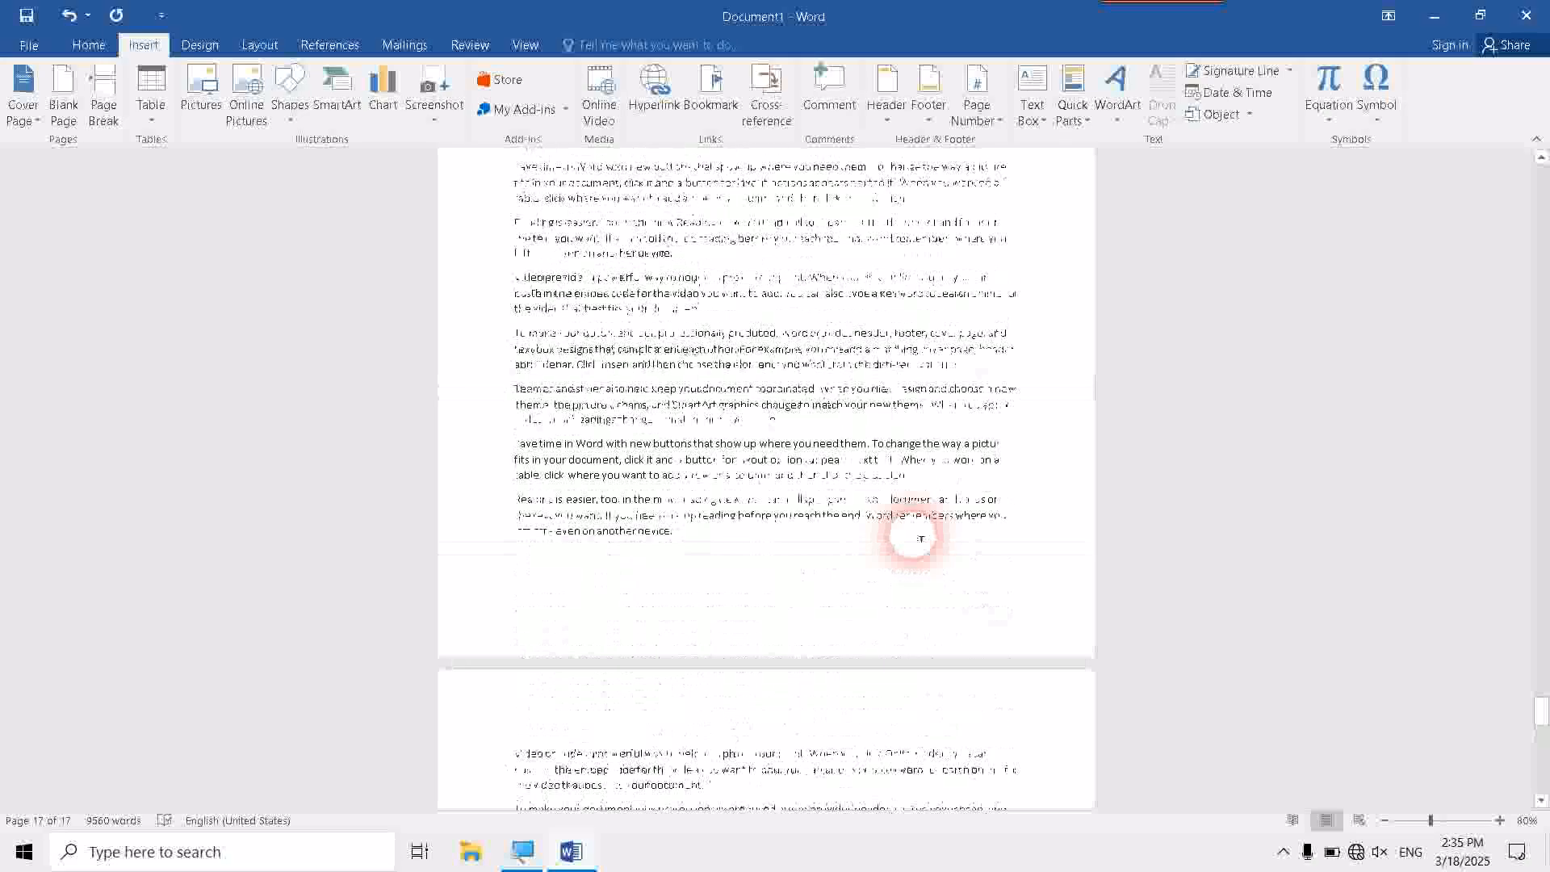
scroll(919, 539, up, 15)
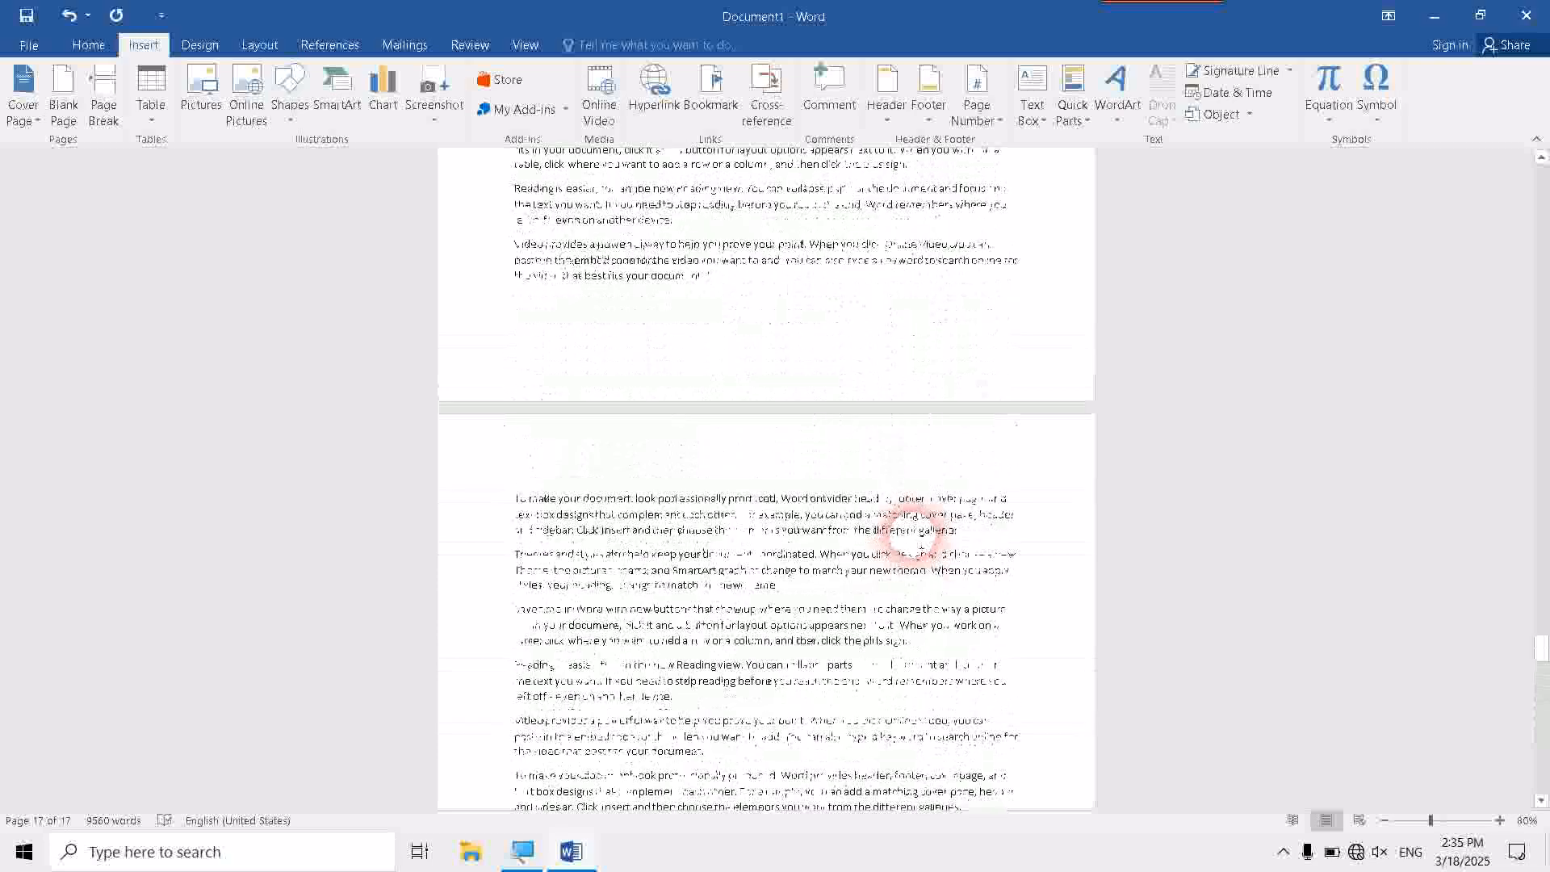
scroll(921, 549, up, 20)
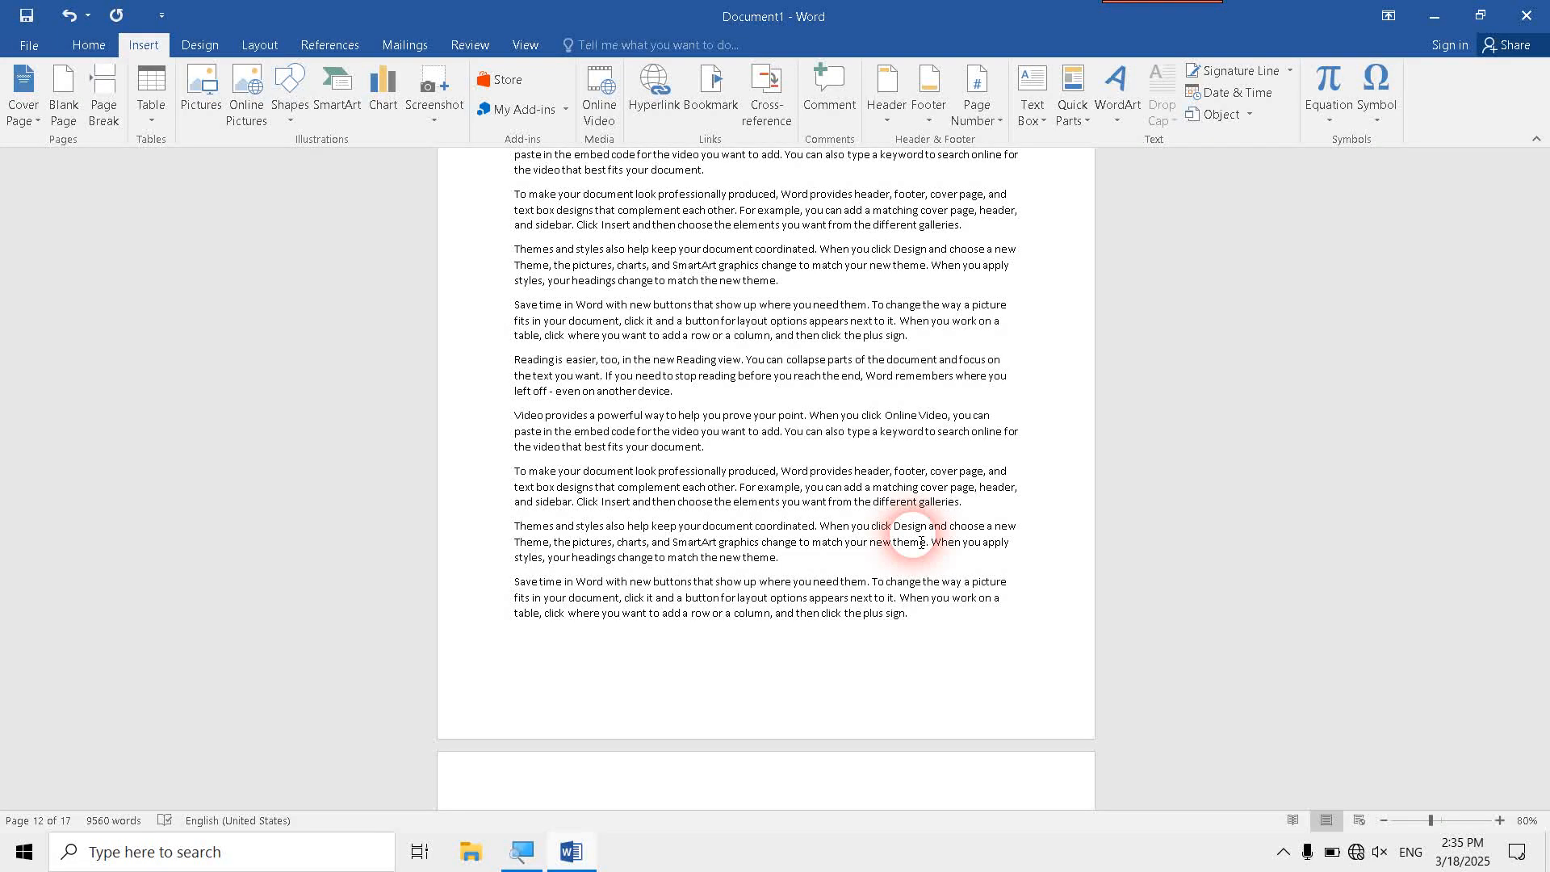
key(ctrl+Home)
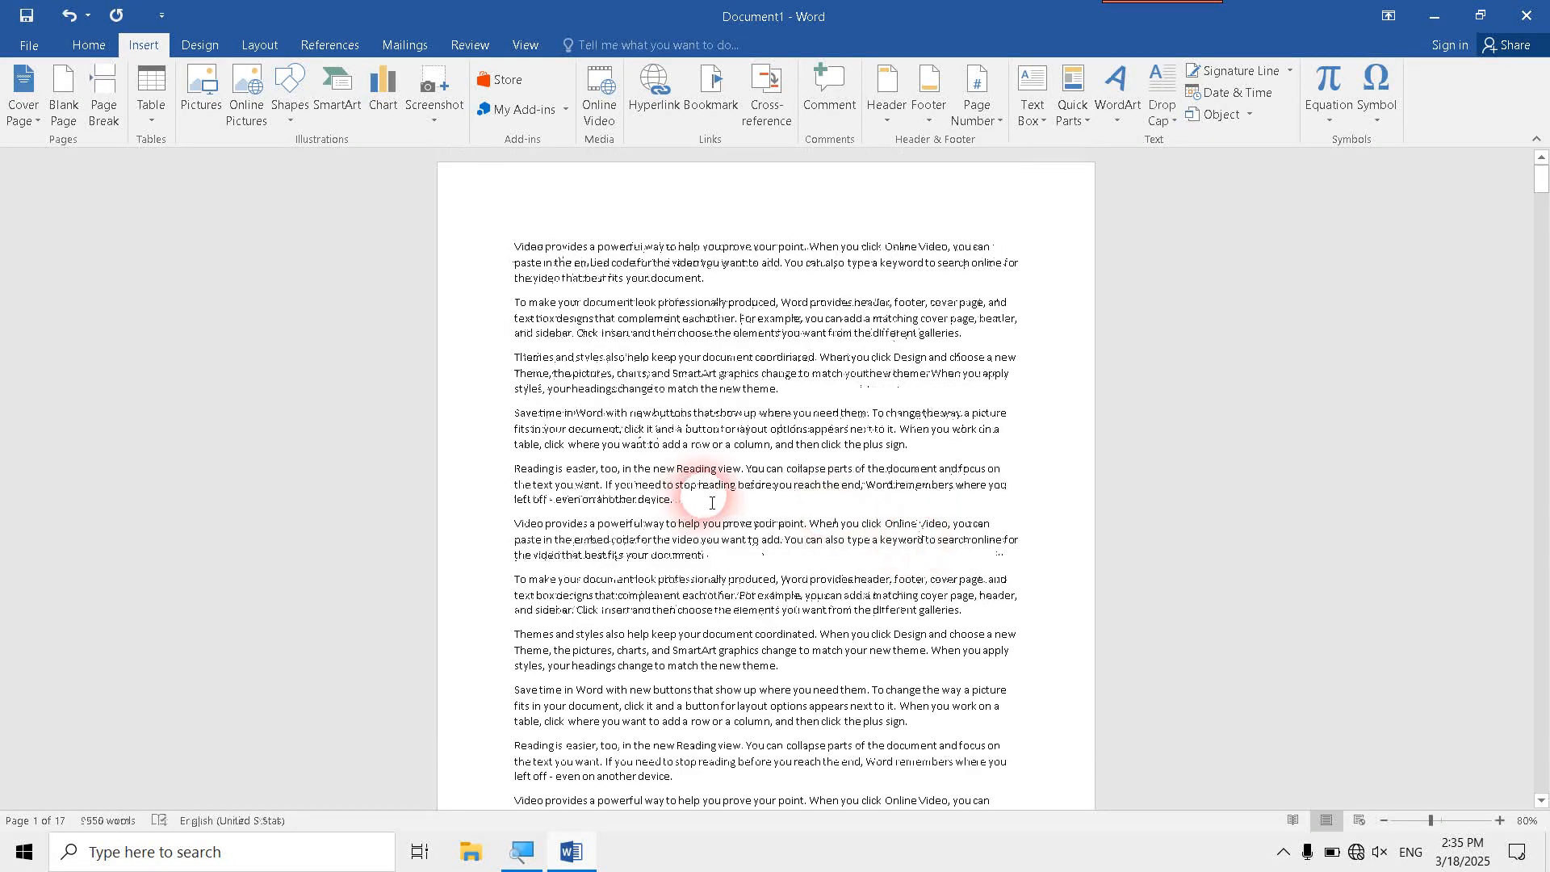
scroll(896, 552, down, 8)
scroll(787, 696, down, 6)
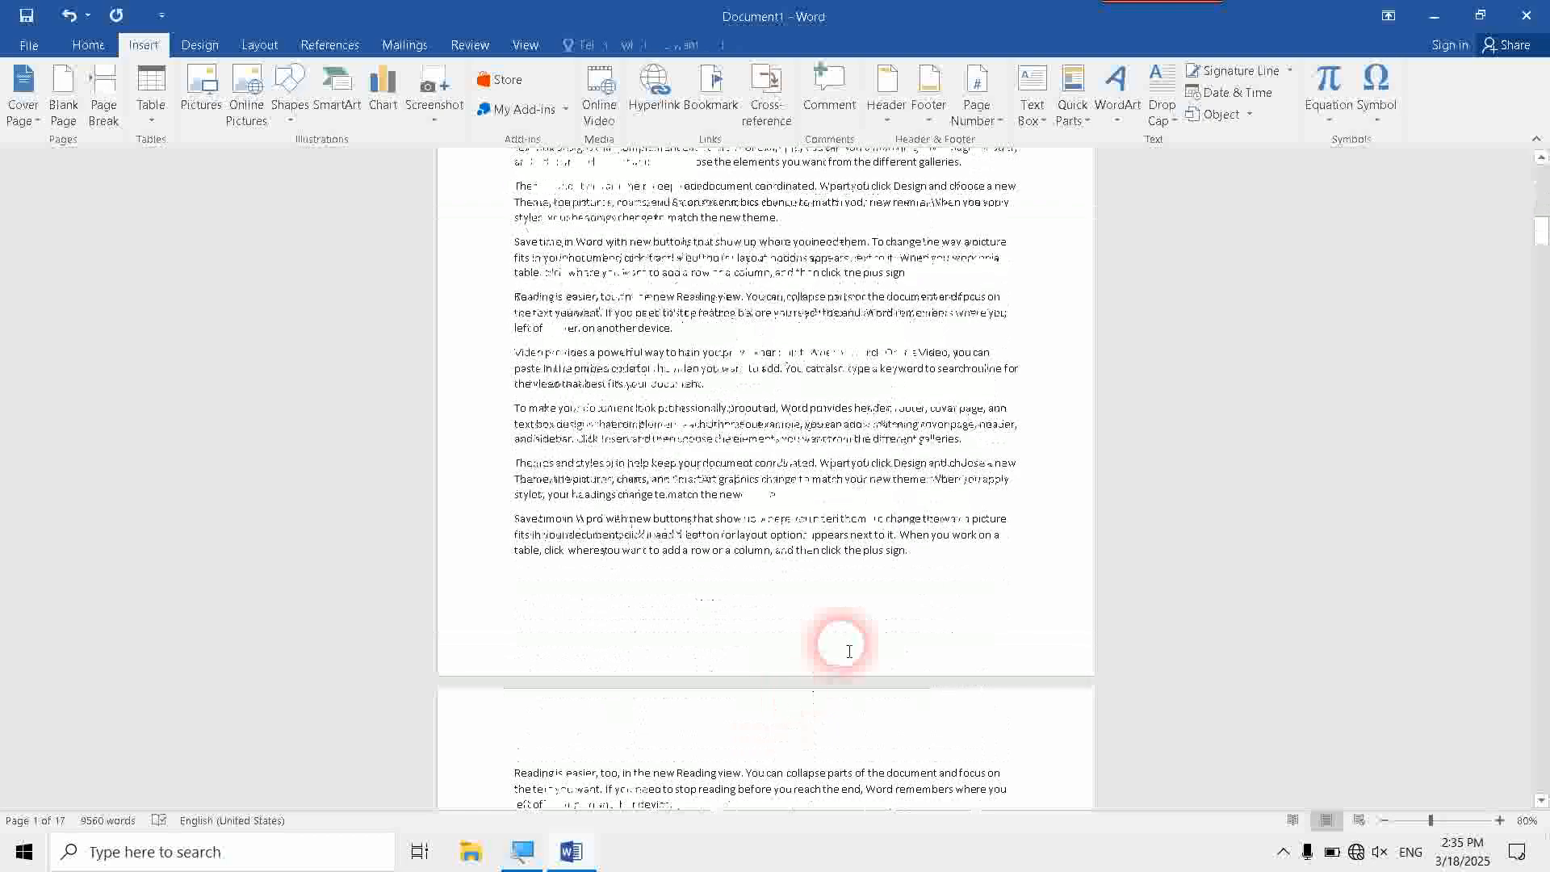
click(923, 559)
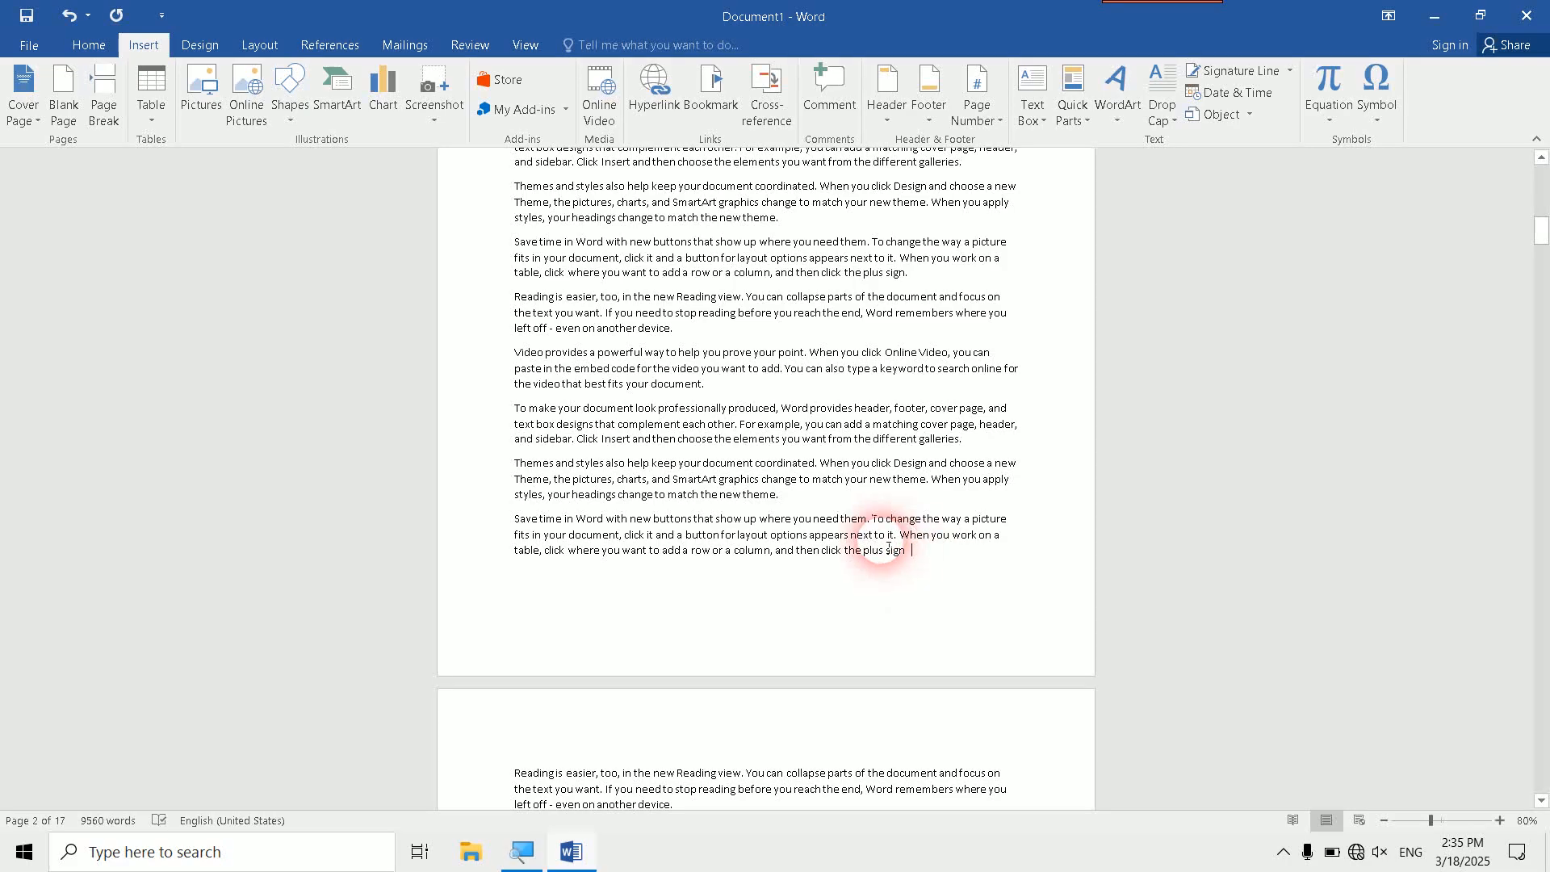
click(517, 769)
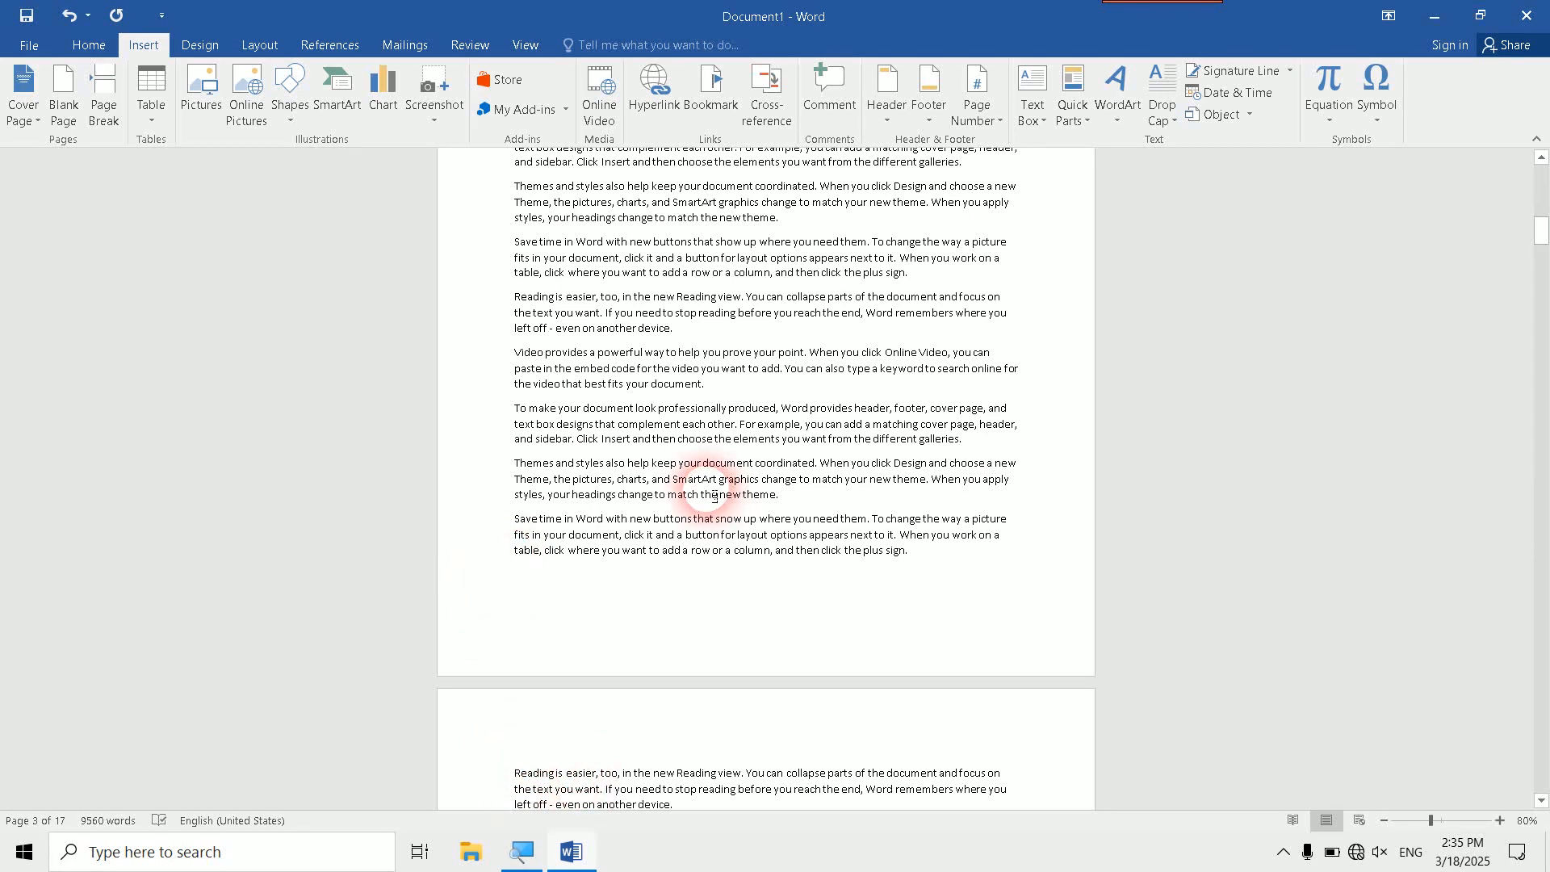
click(710, 98)
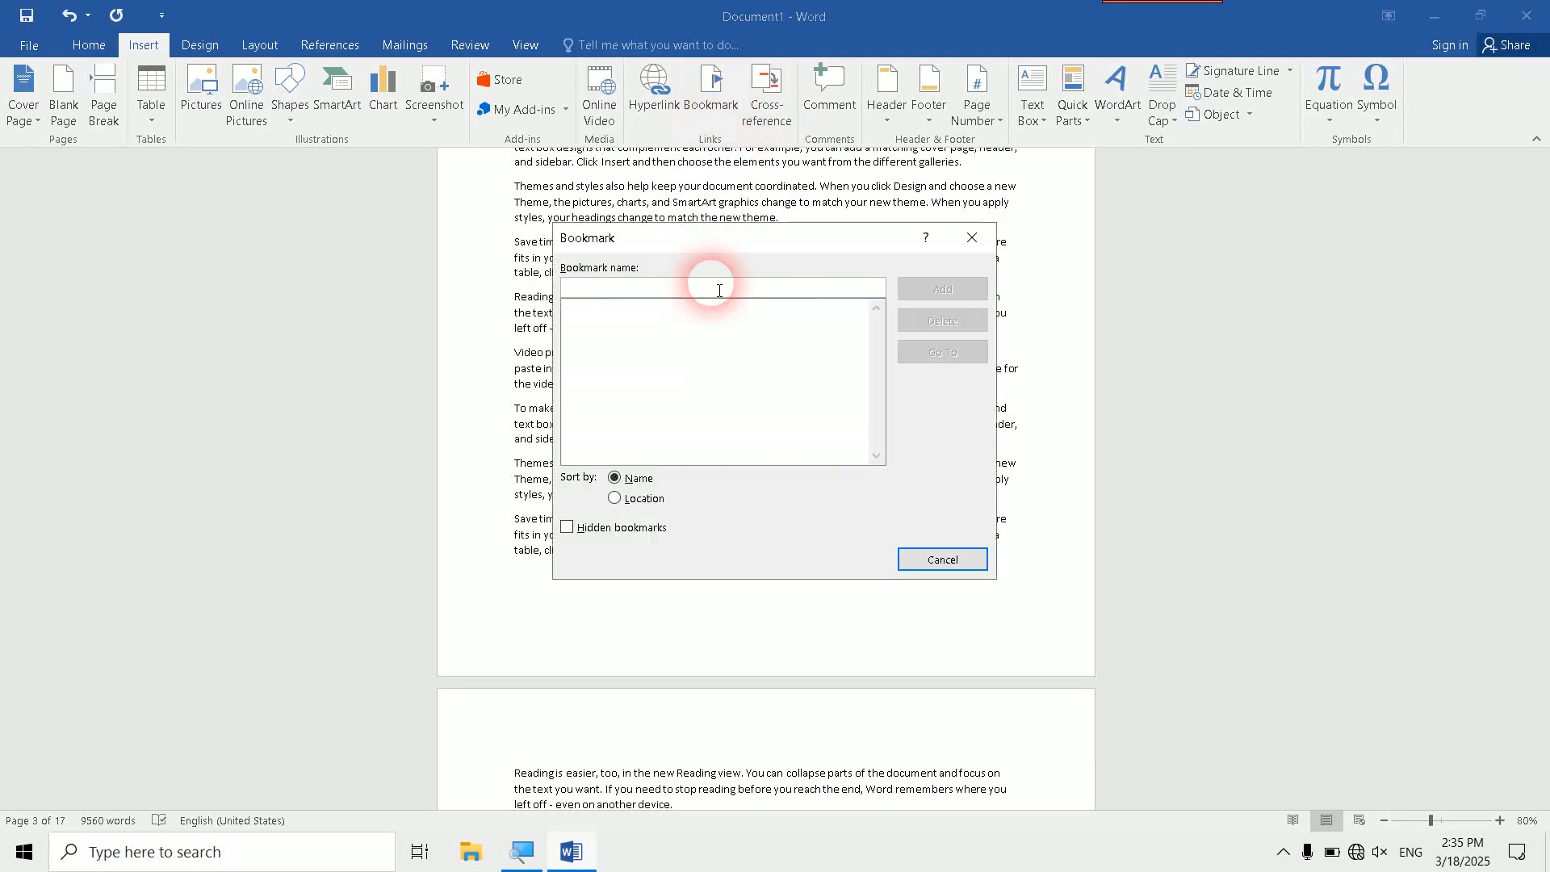
text(my)
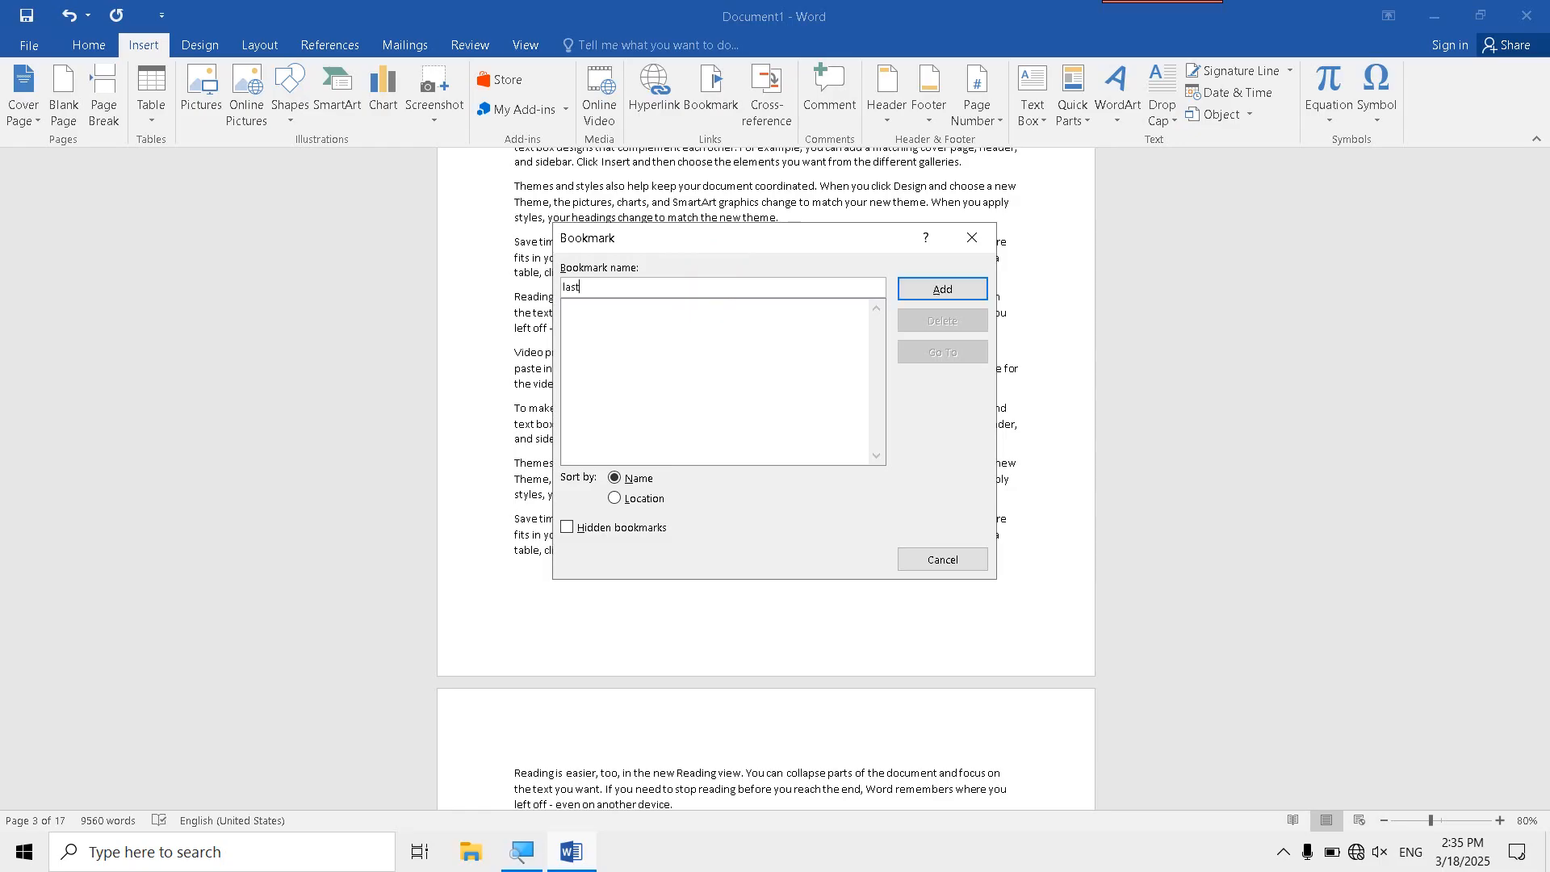
click(952, 290)
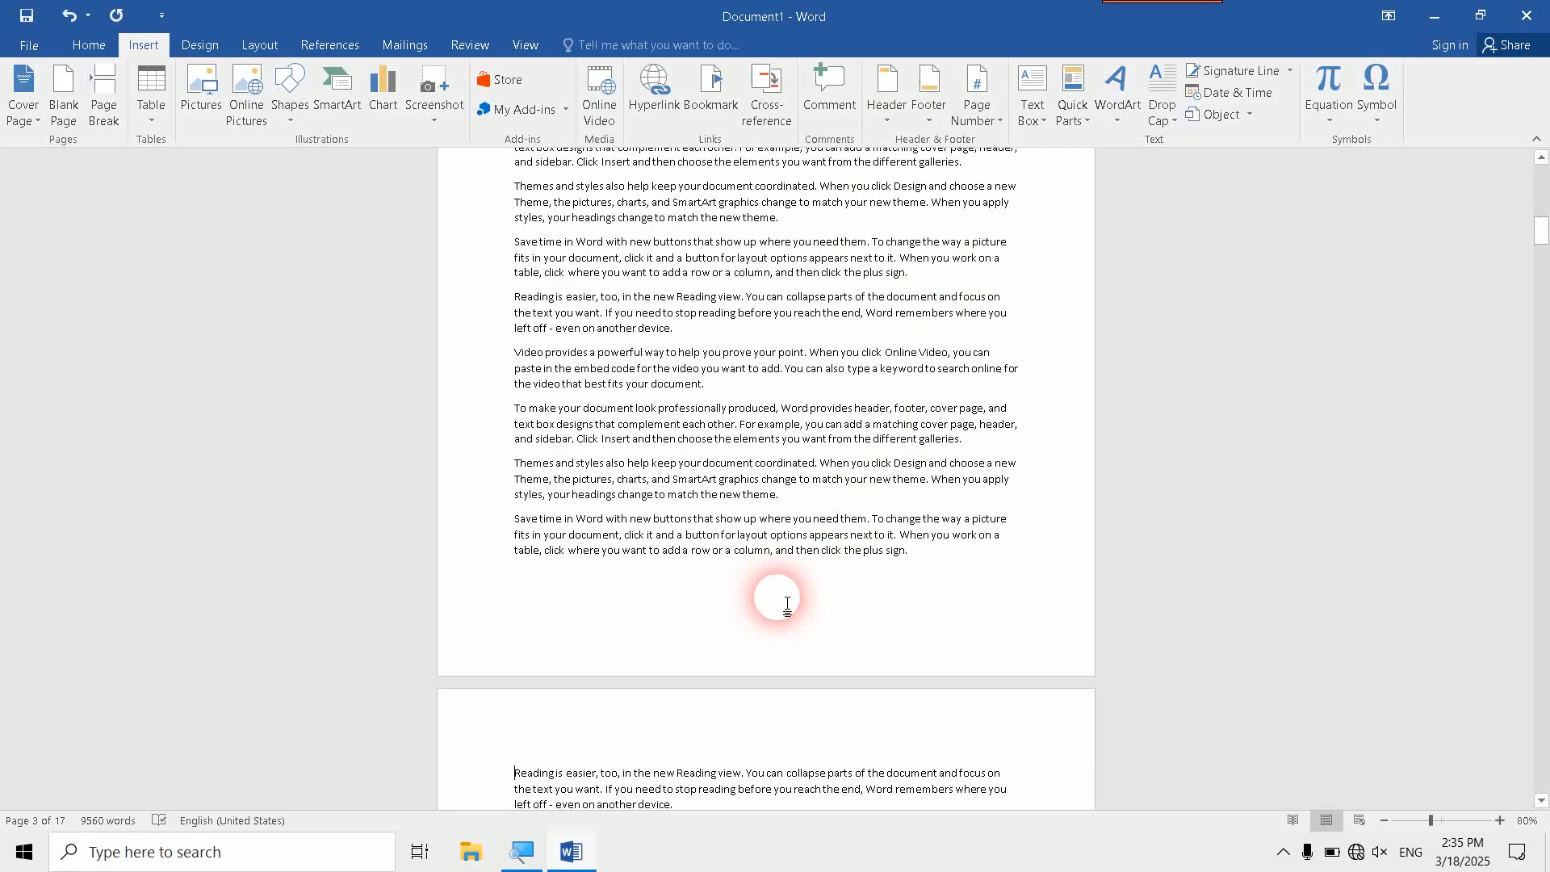
- Highlight the word Reading at the start of page 3 in yellow
click(524, 777)
double_click(523, 773)
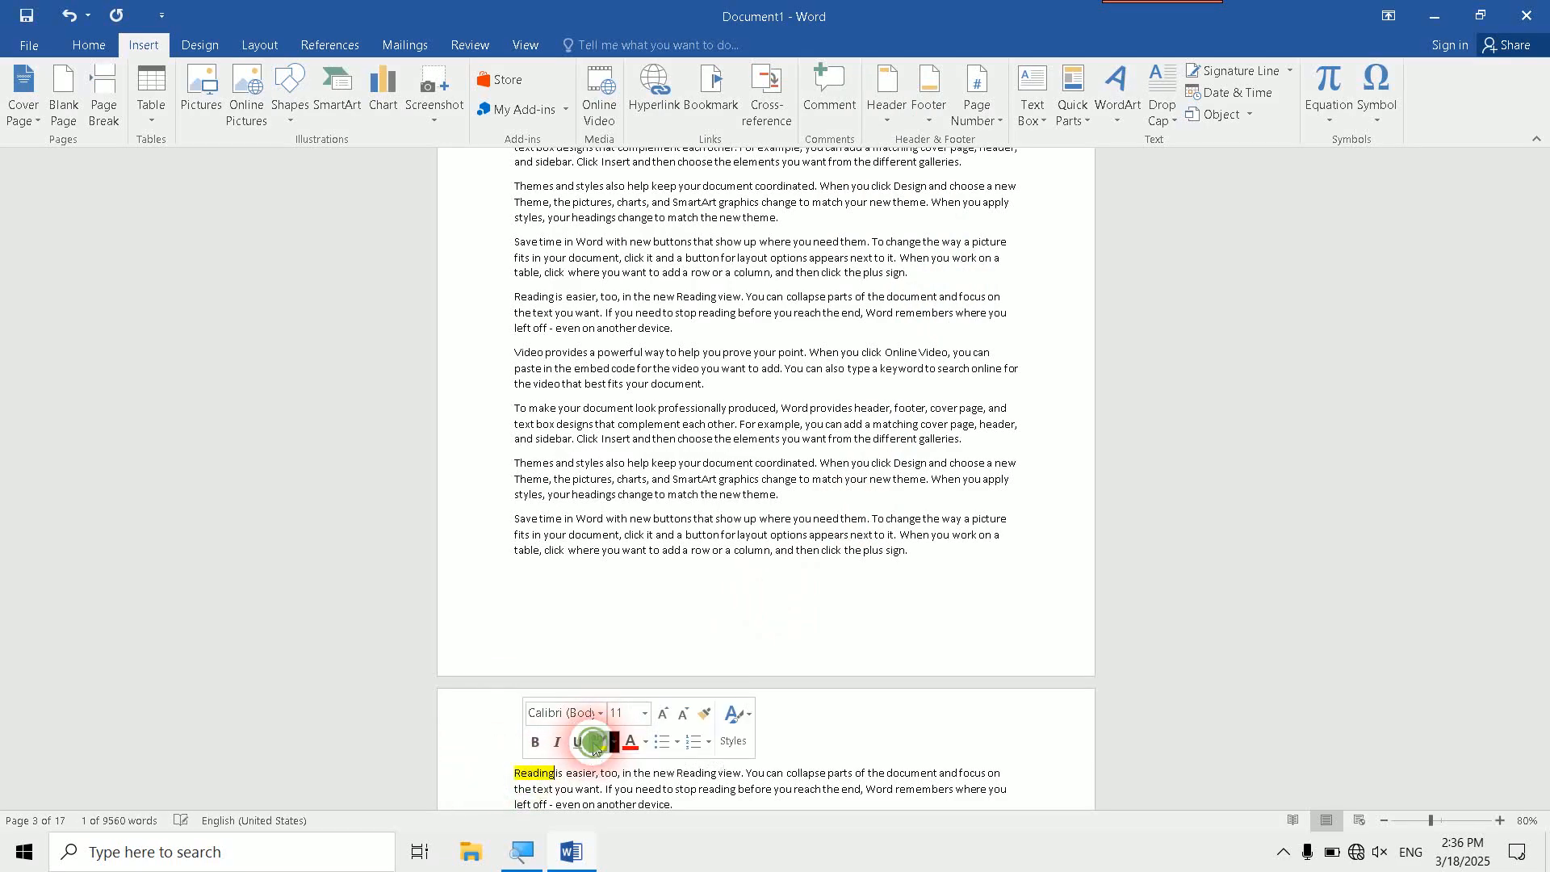
click(523, 771)
- Move to the end of the document, and jump from the last pages back to the bookmark named last
scroll(565, 742, up, 5)
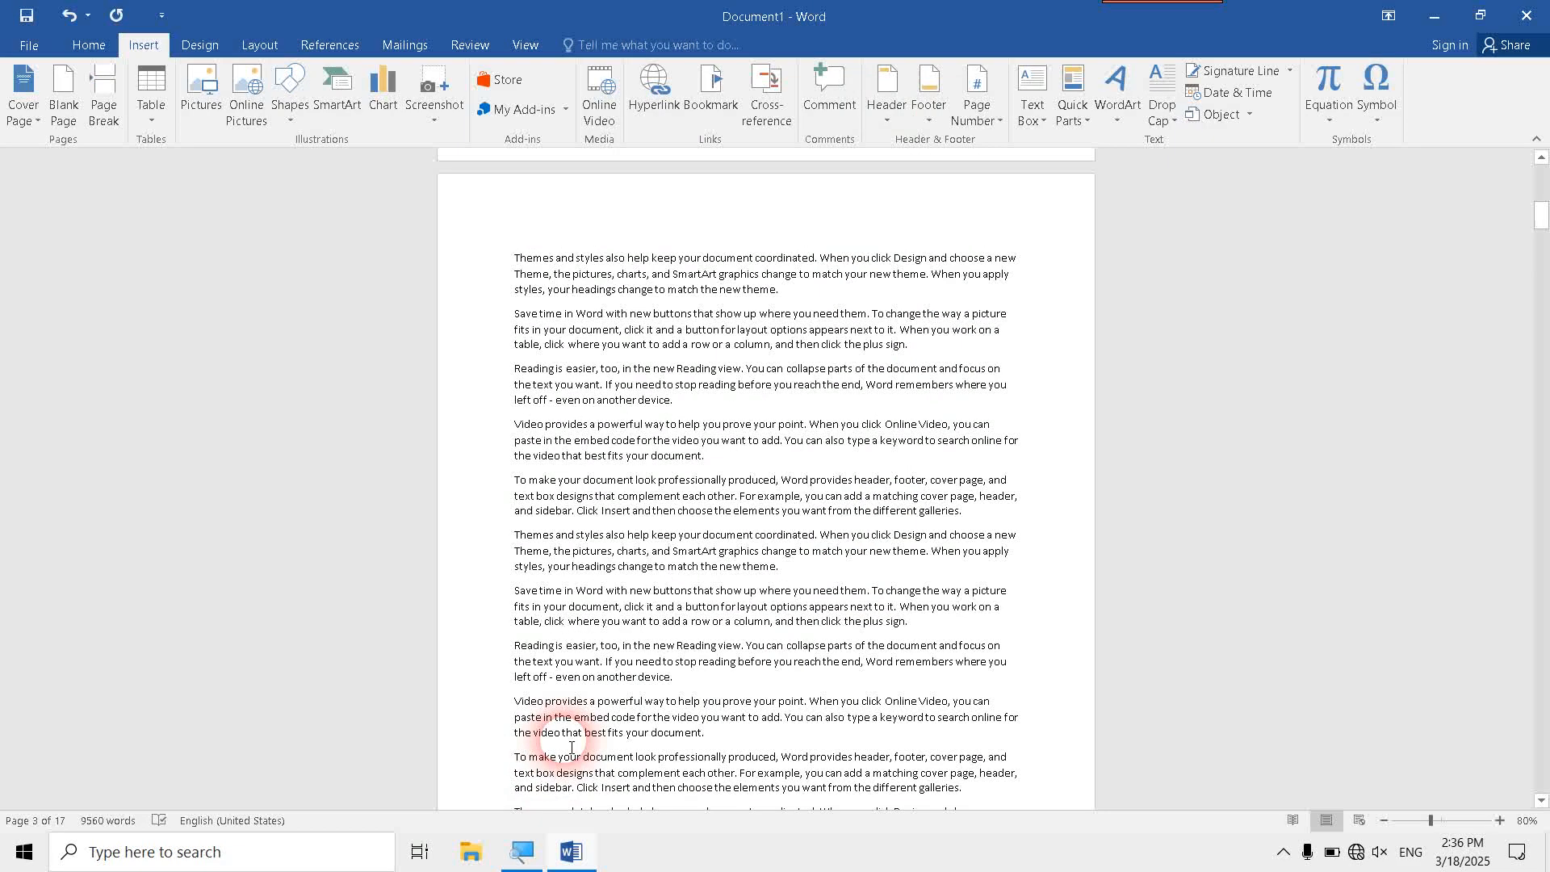
scroll(571, 747, up, 5)
scroll(597, 704, up, 15)
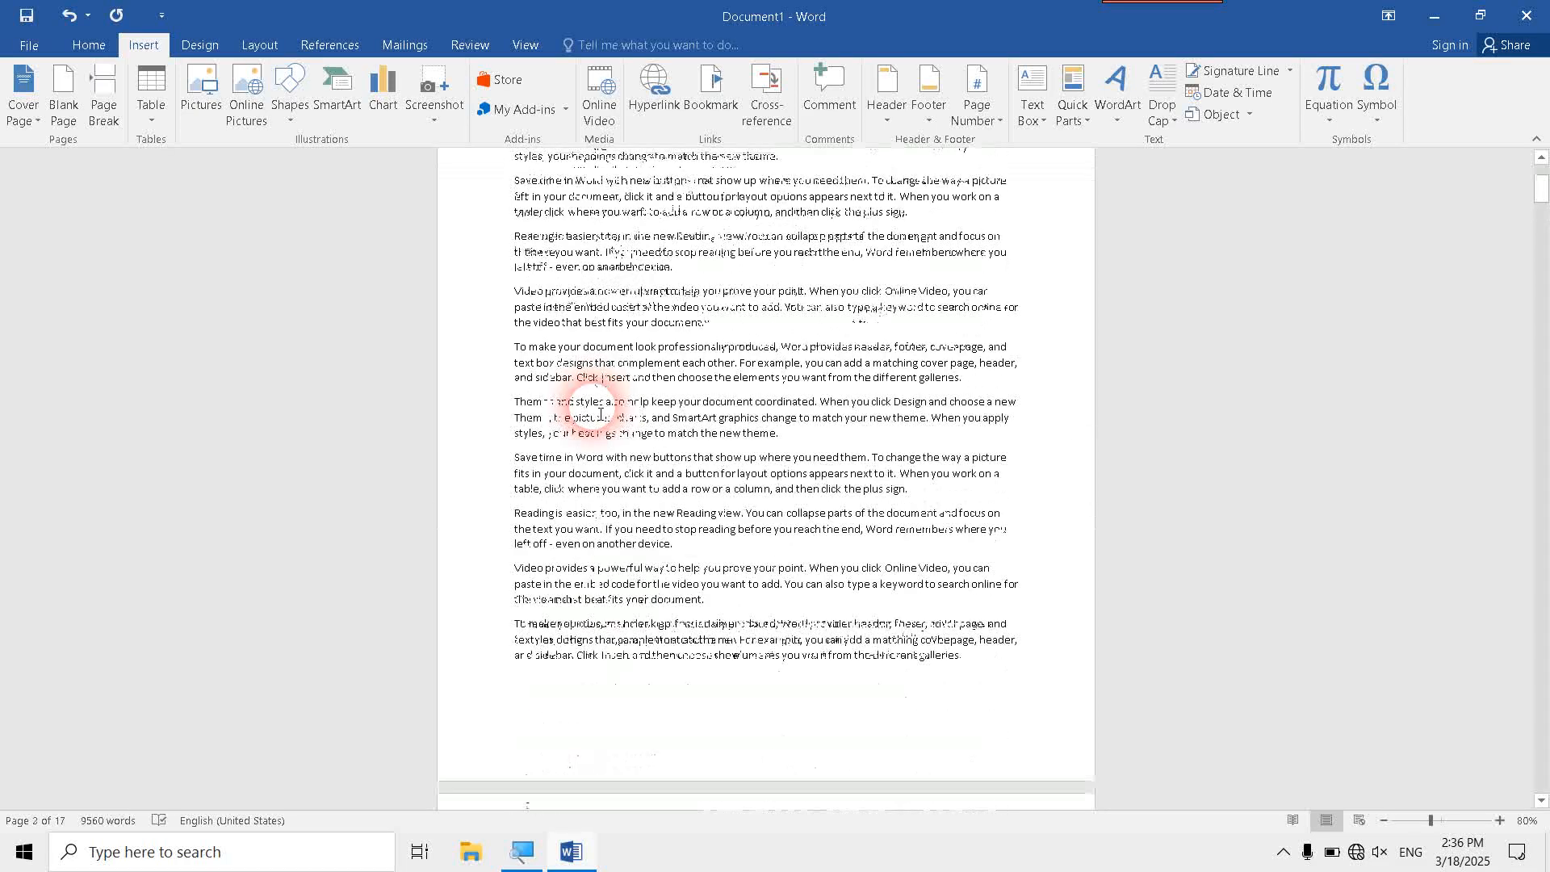
key(ctrl+End)
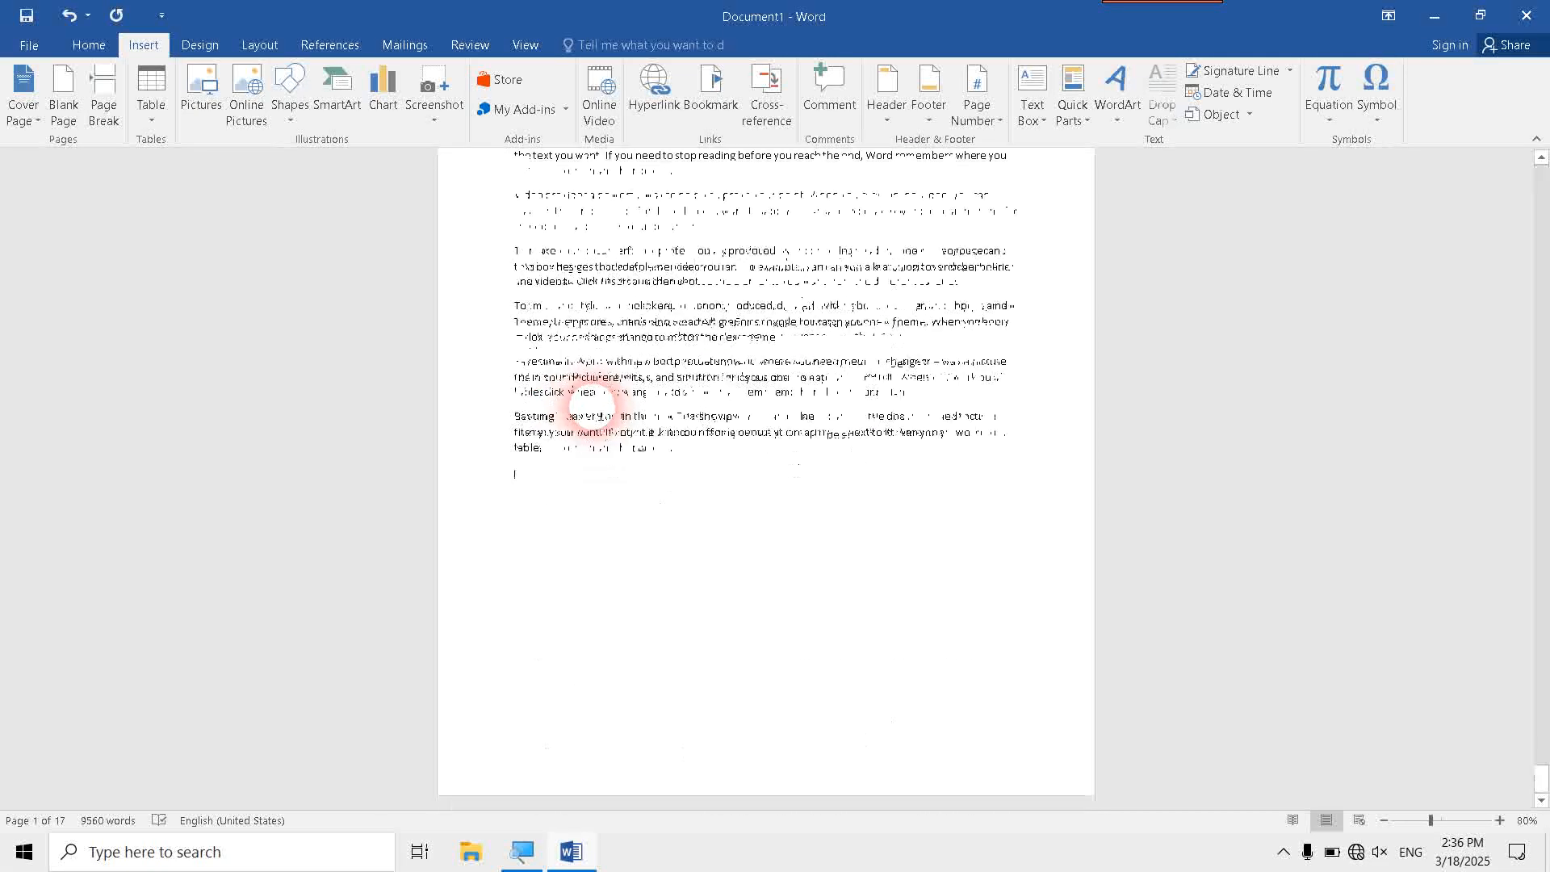
scroll(594, 404, up, 3)
click(567, 206)
scroll(541, 136, up, 1)
scroll(714, 452, up, 15)
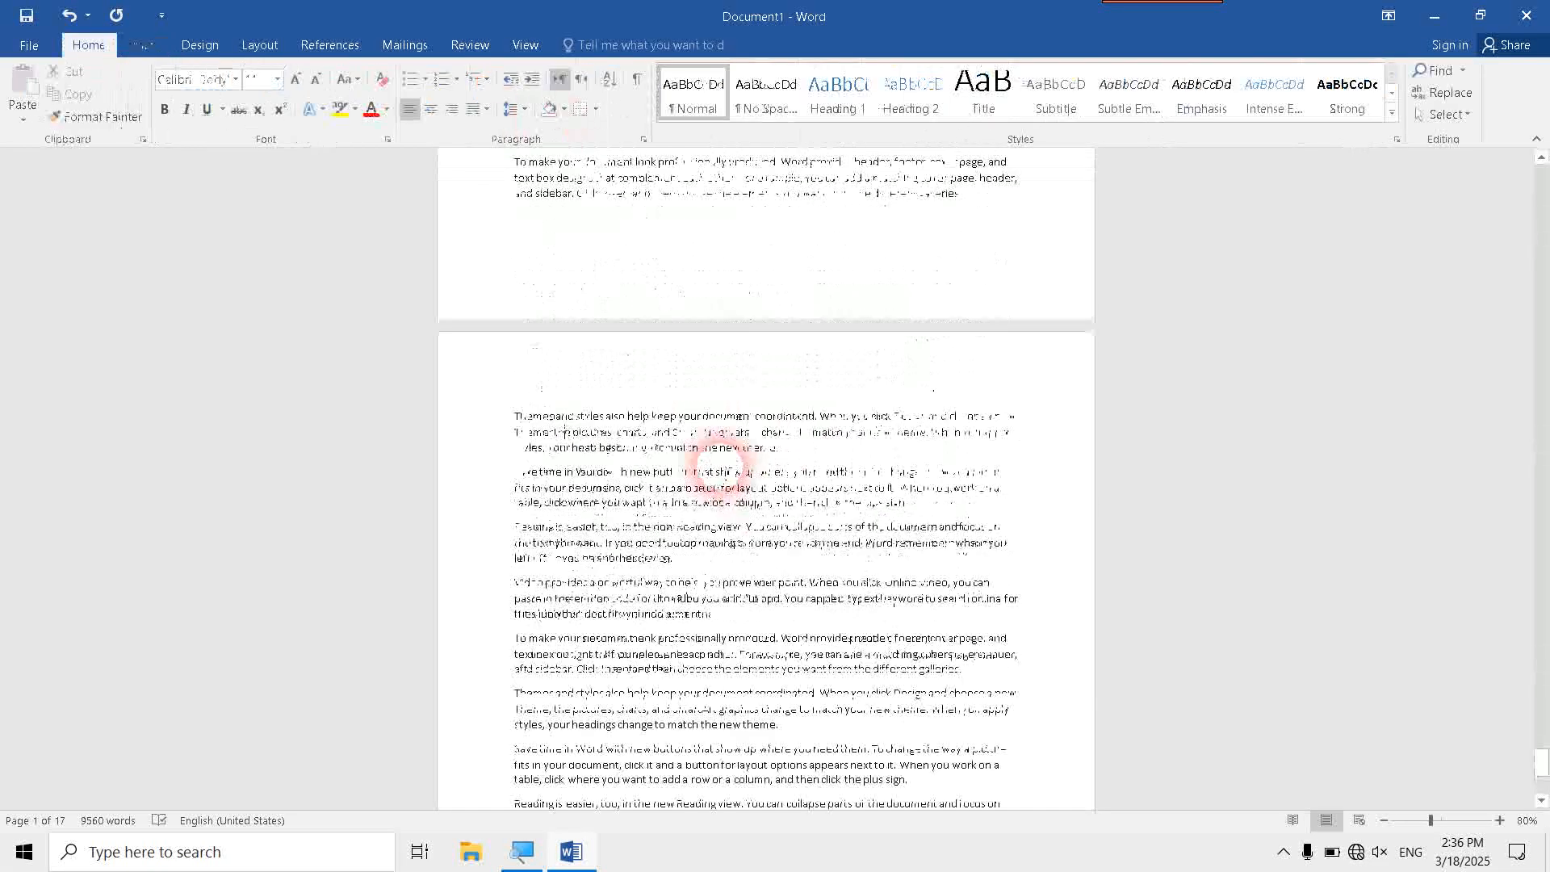
scroll(736, 442, up, 10)
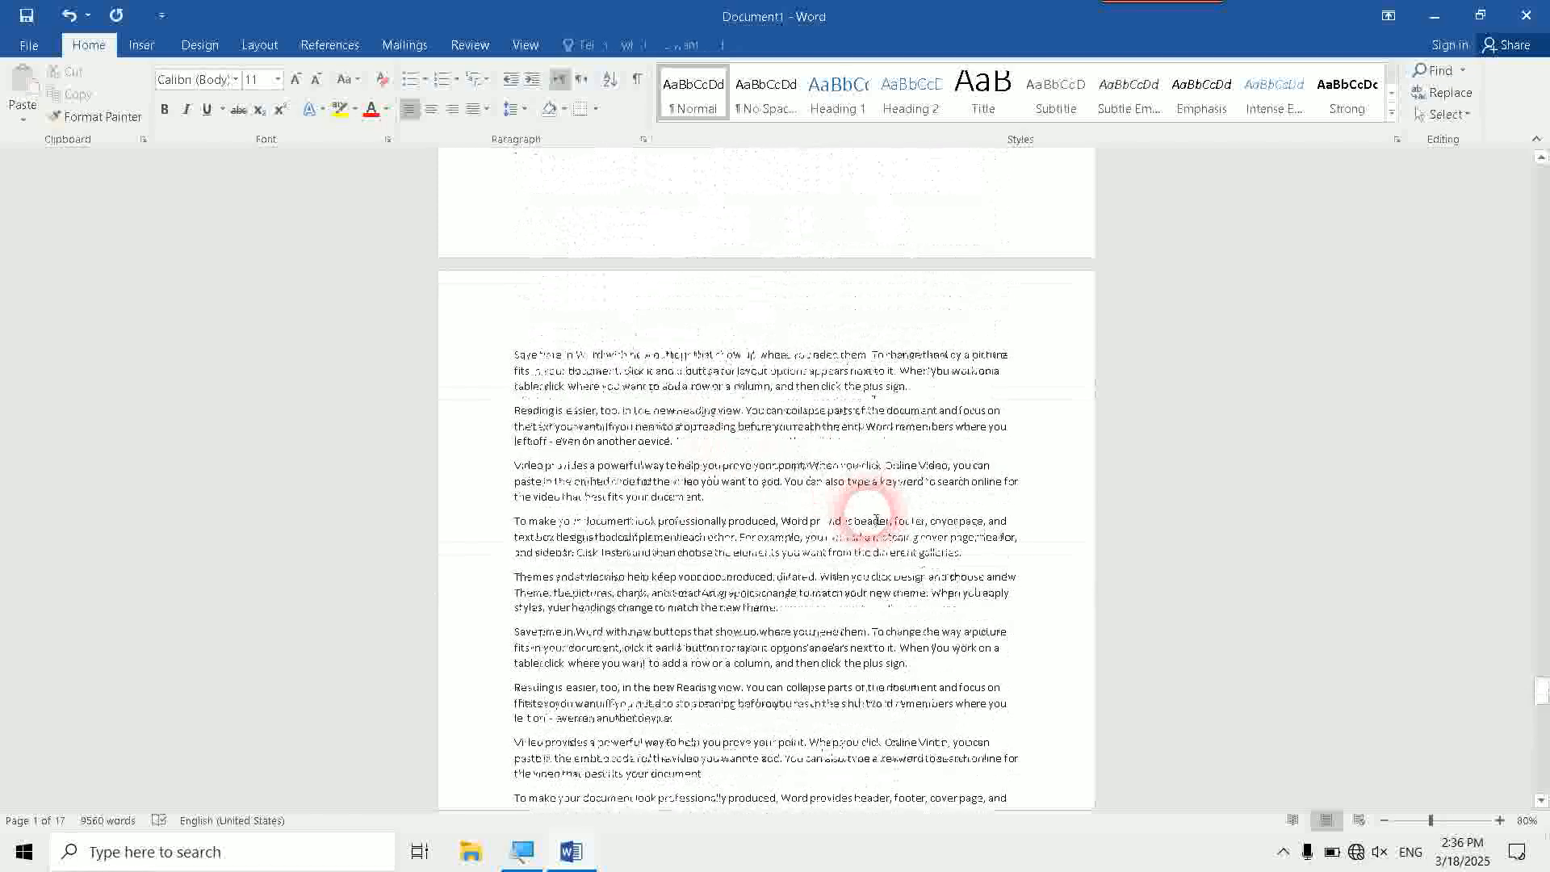
click(141, 44)
click(685, 123)
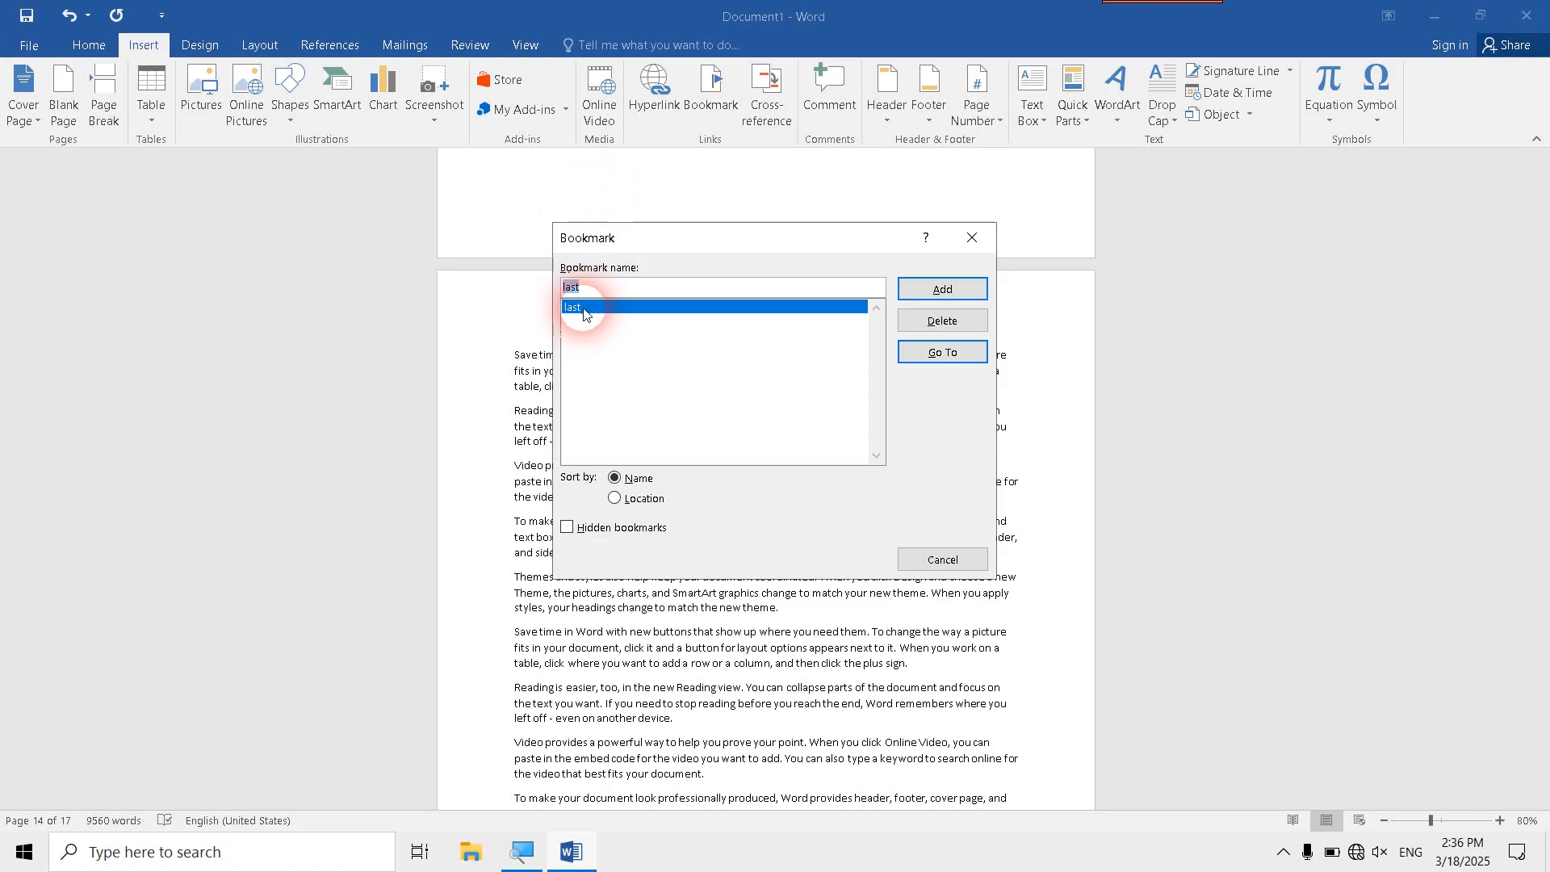
click(920, 355)
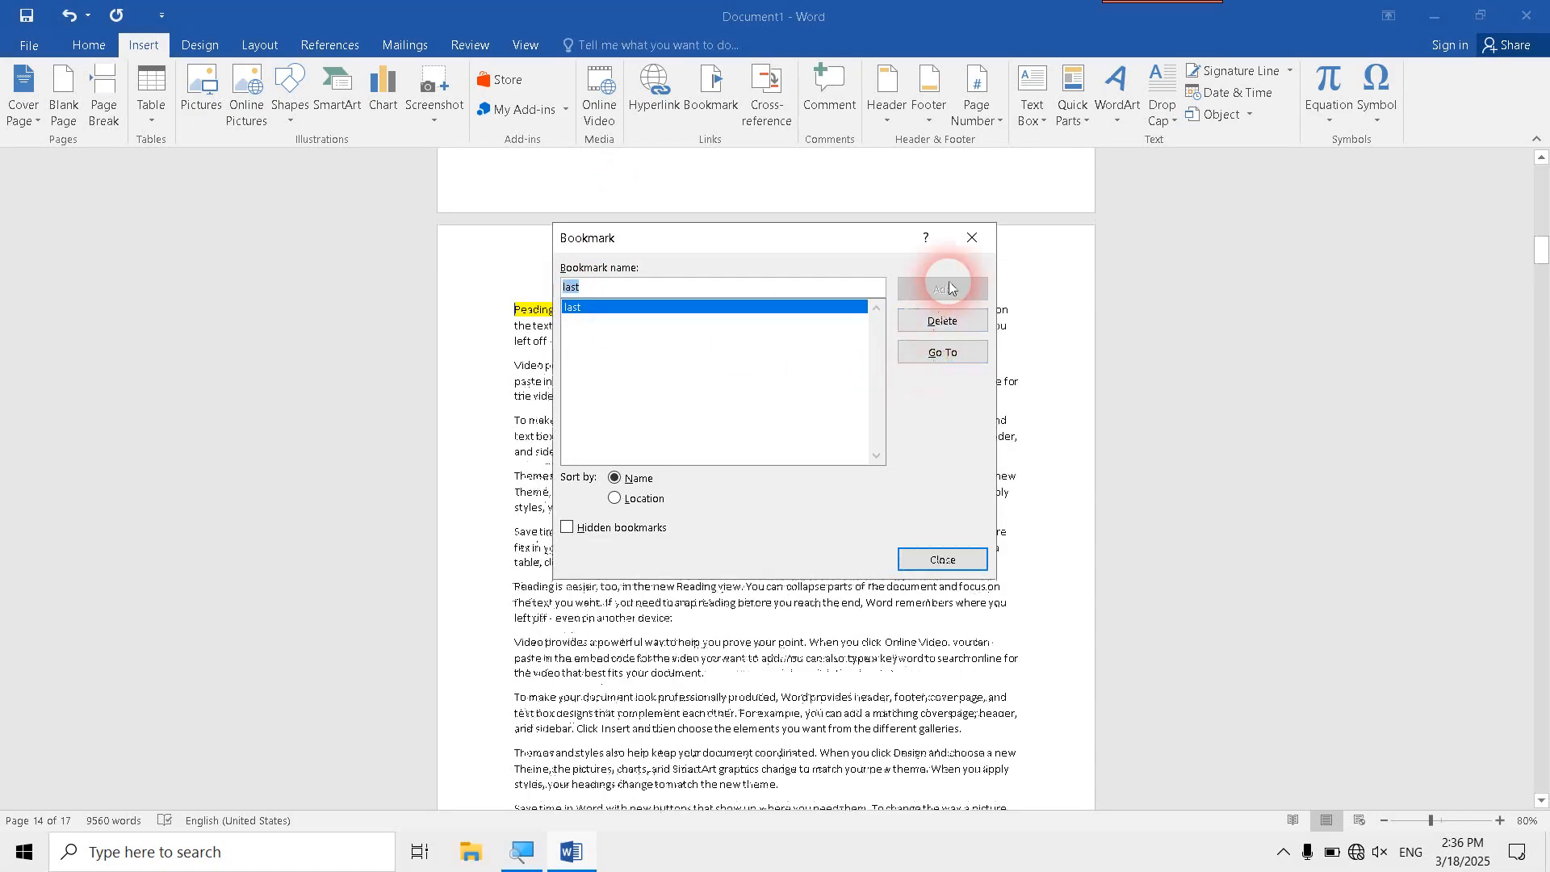
click(972, 238)
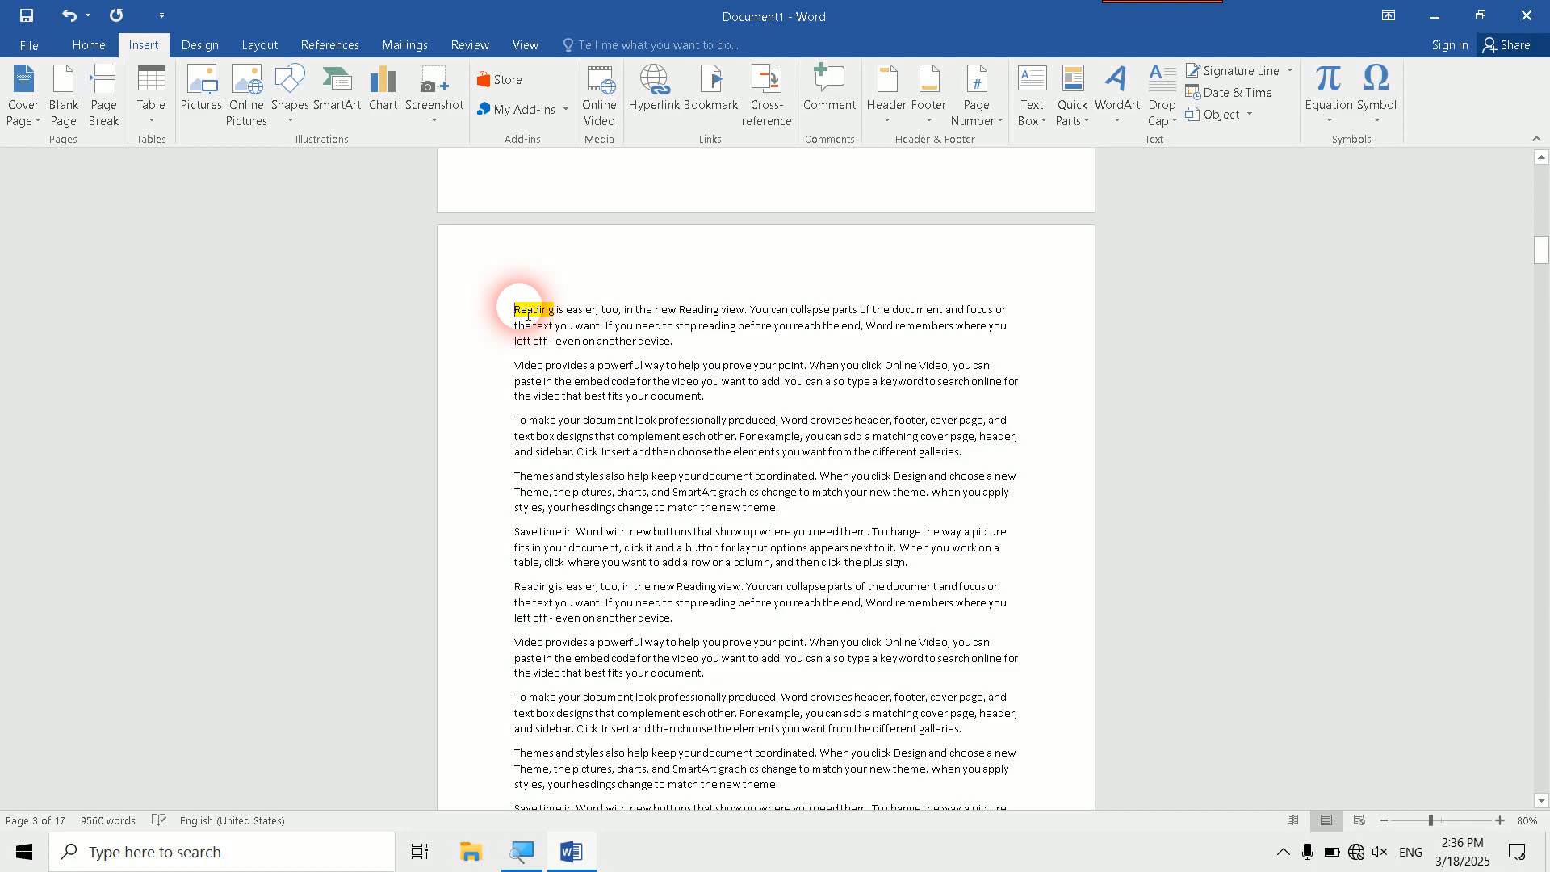
- Try to add a bookmark named 2nd at the second paragraph of the document's last page, and close the bookmark settings
key(ctrl+End)
scroll(509, 311, up, 3)
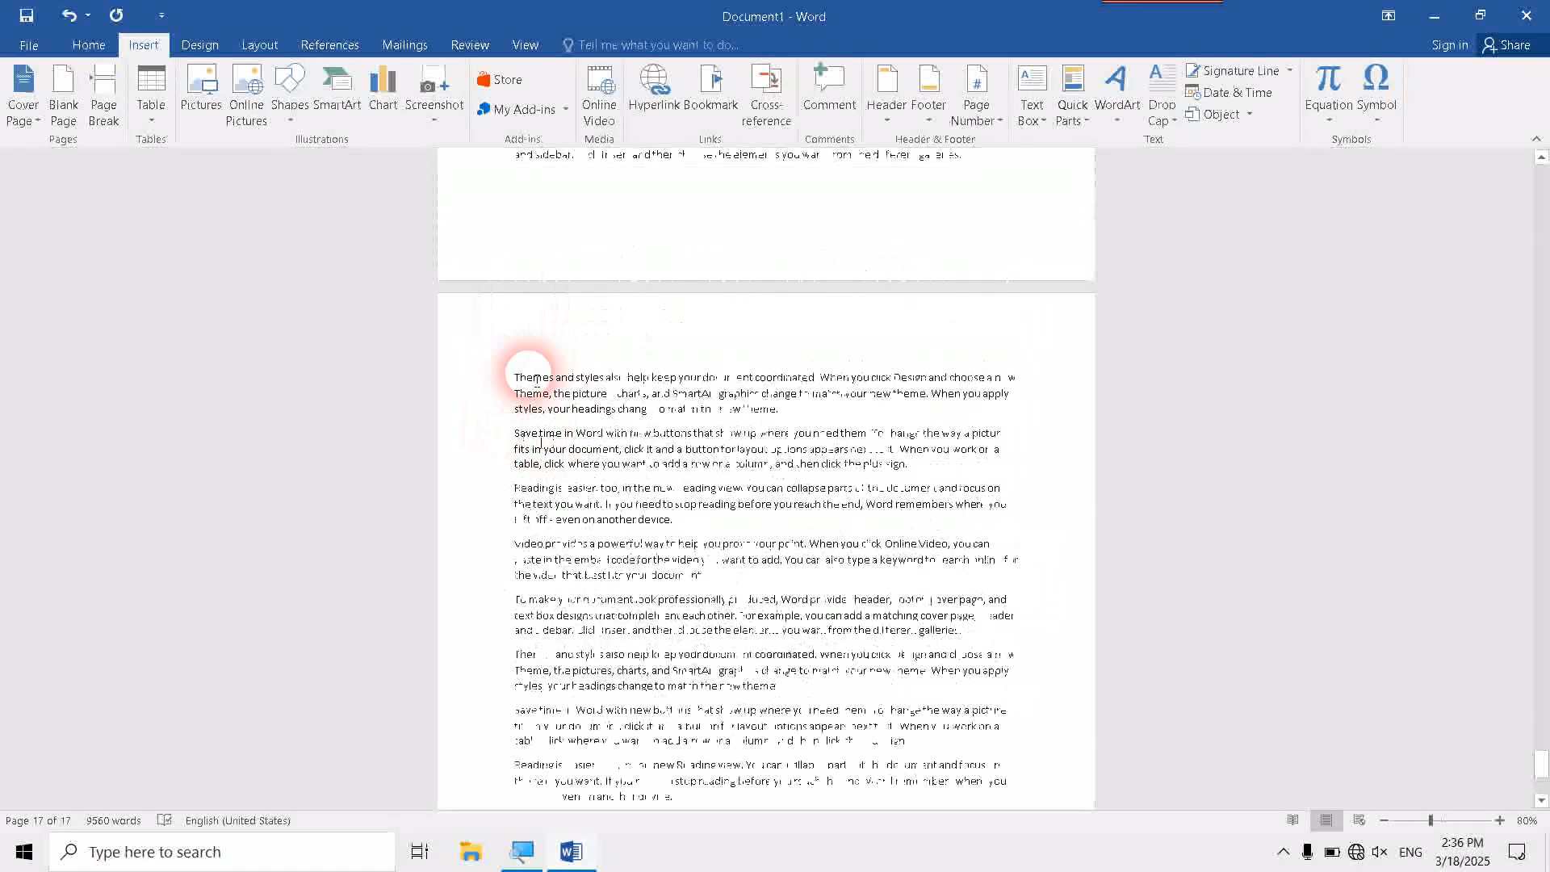
double_click(486, 377)
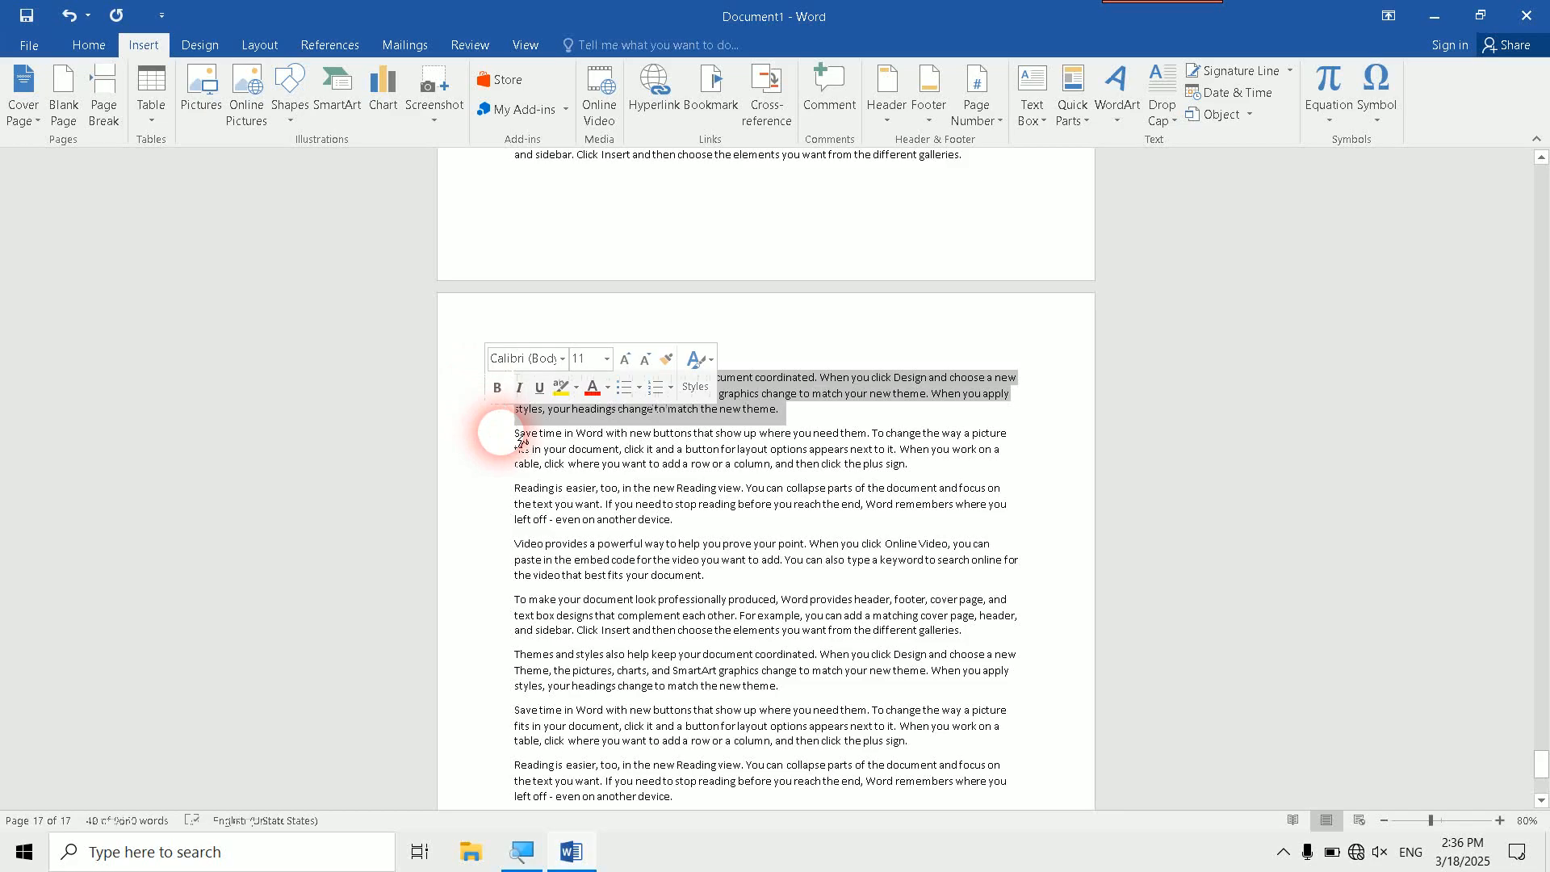
click(521, 438)
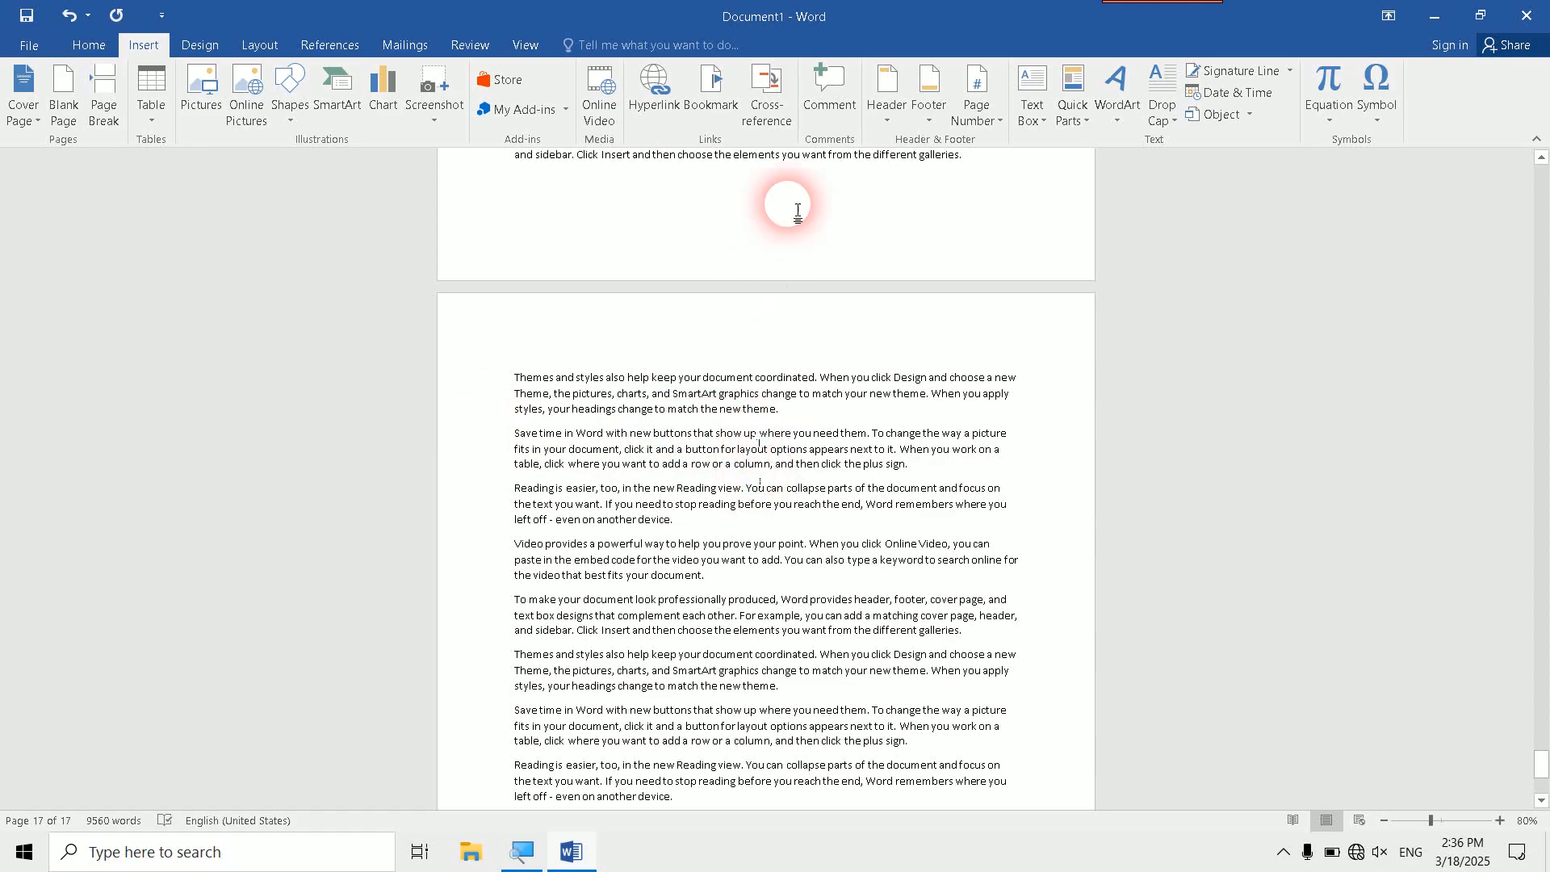
click(712, 89)
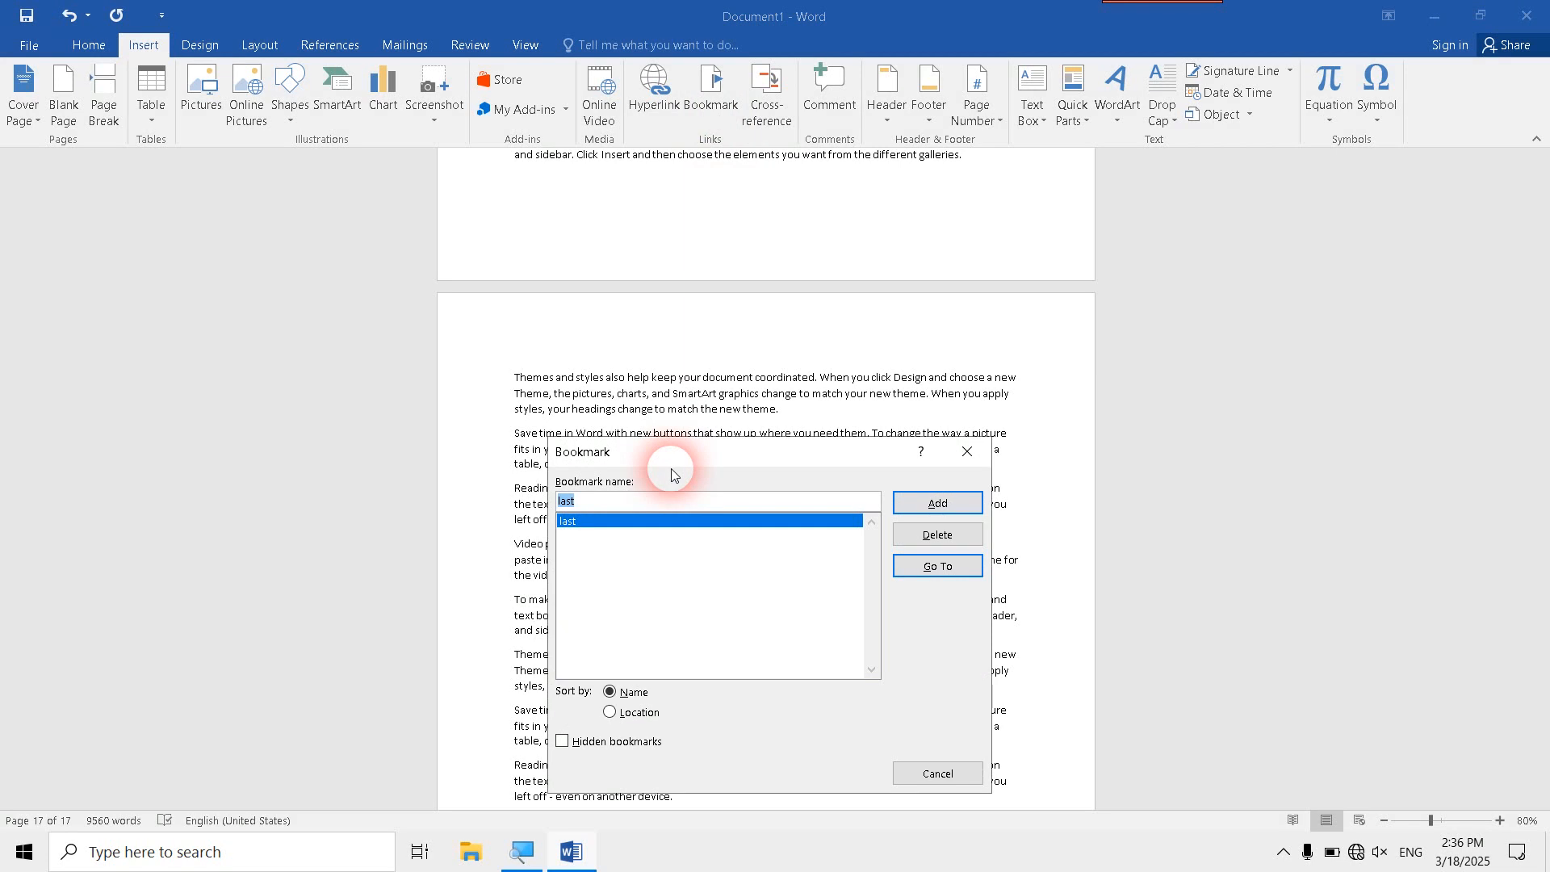
text(2nd)
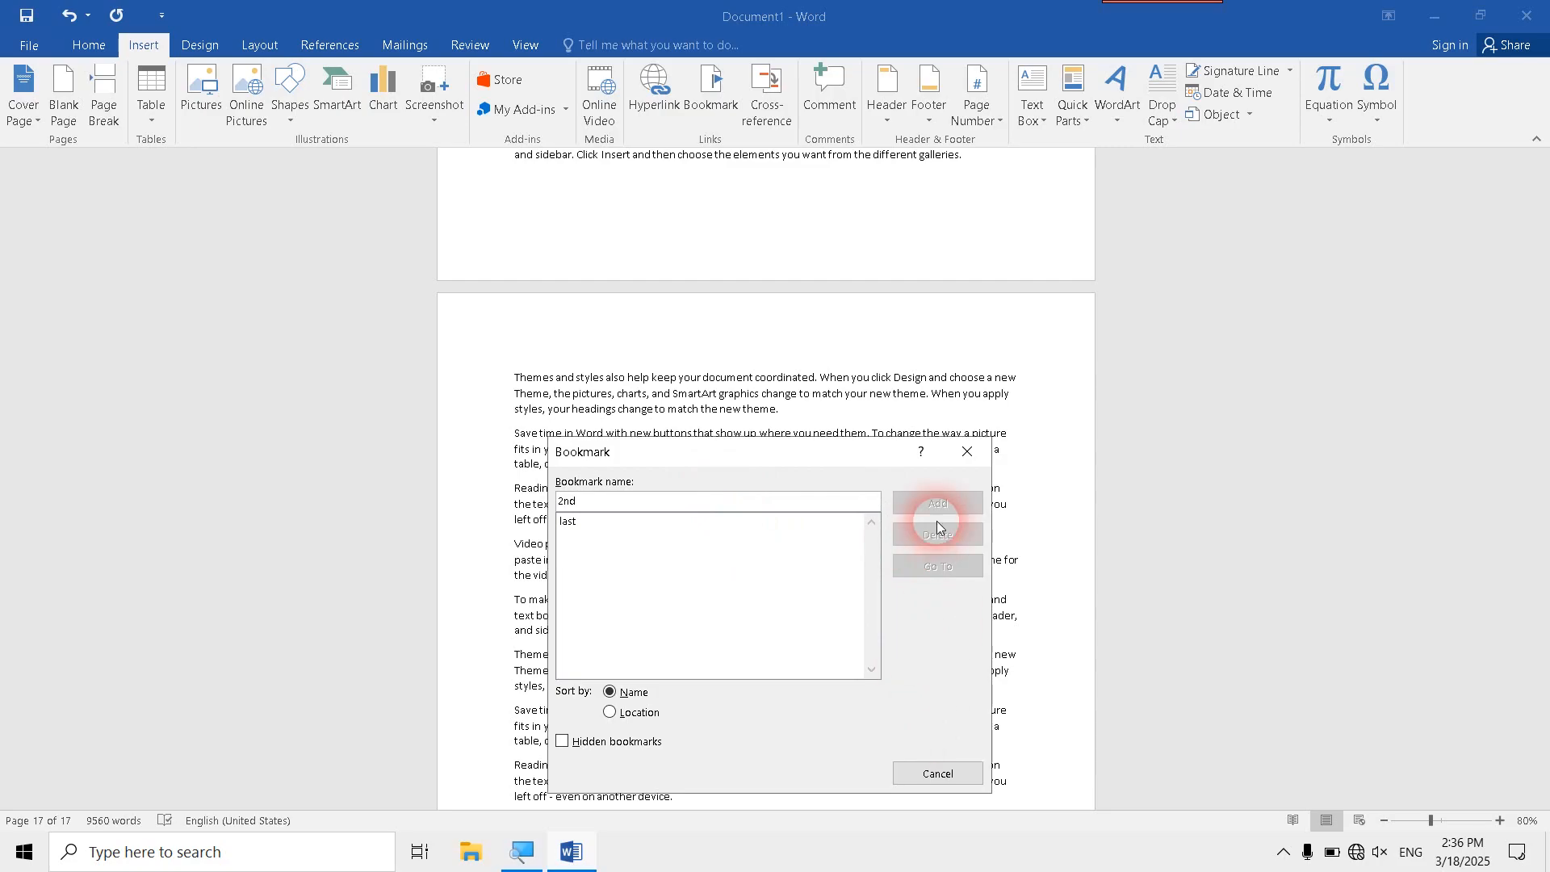
click(966, 452)
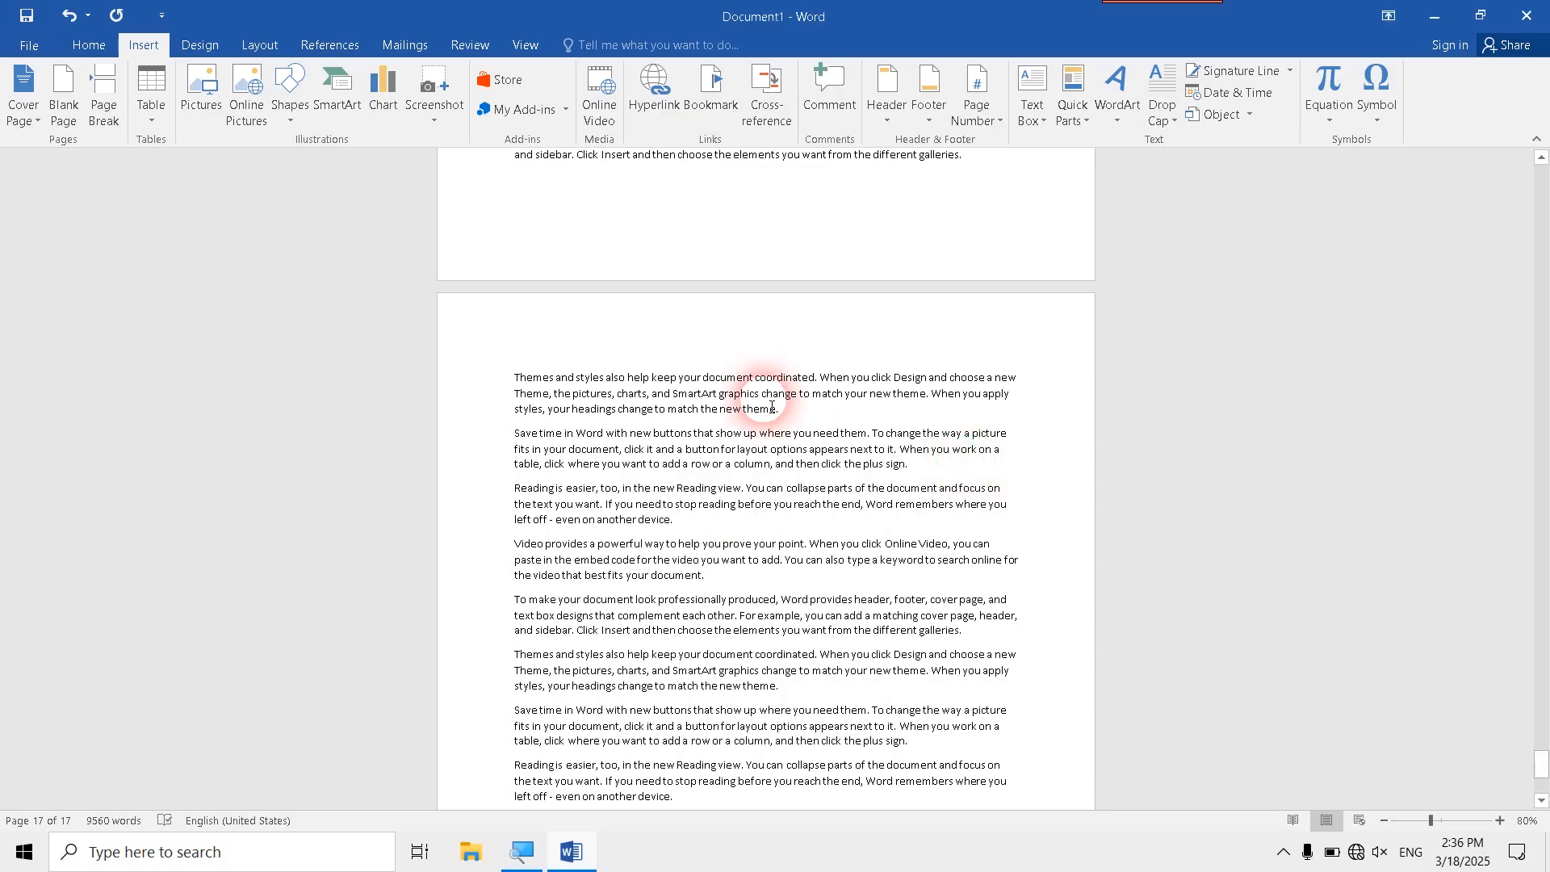
scroll(715, 447, up, 10)
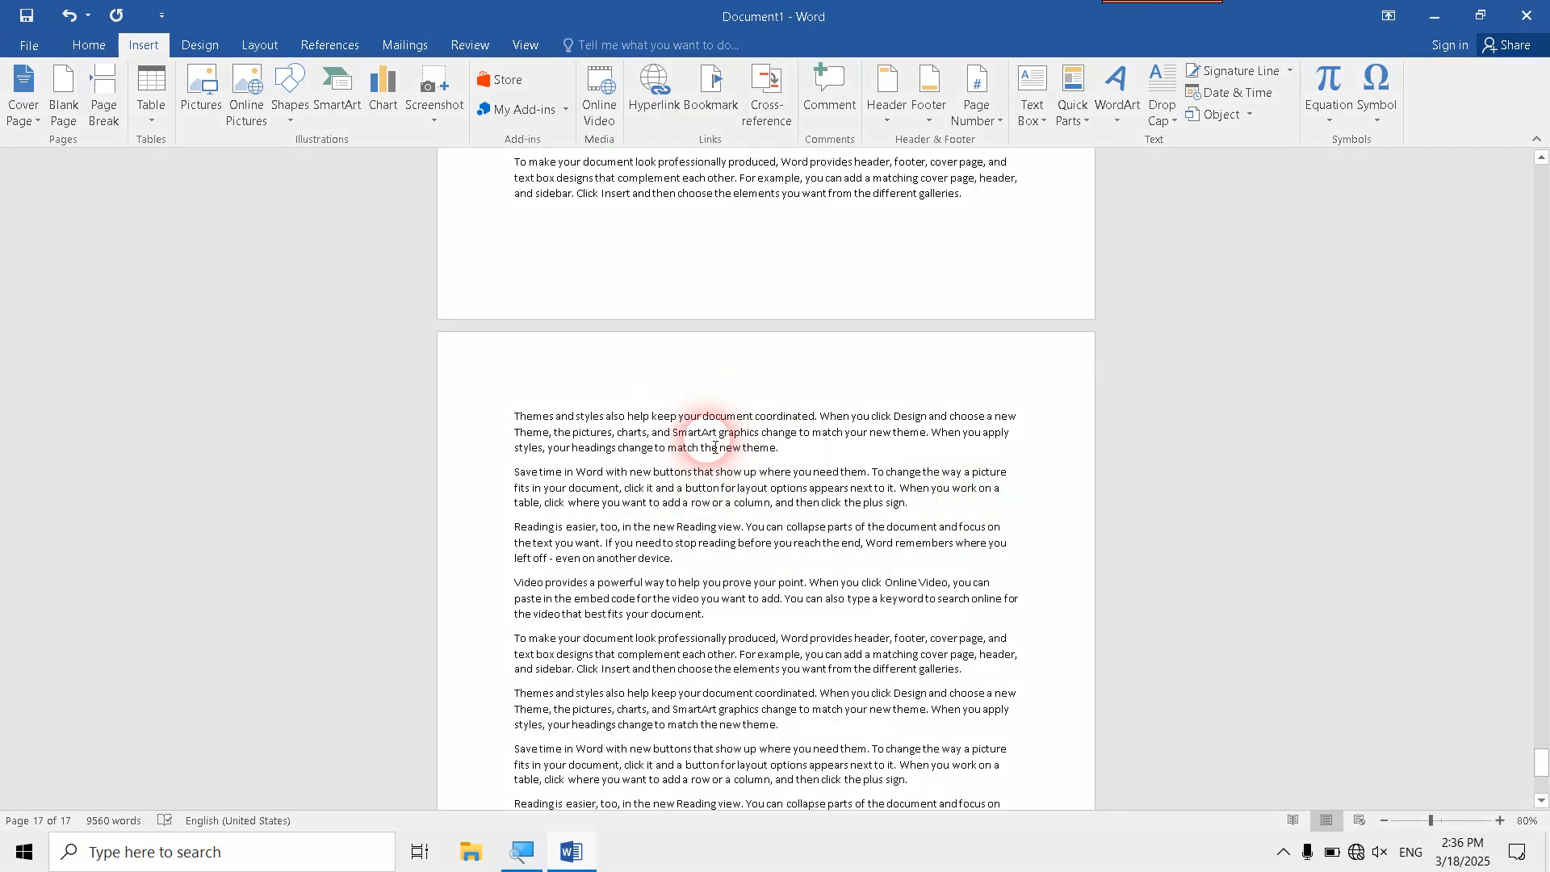
scroll(714, 447, up, 5)
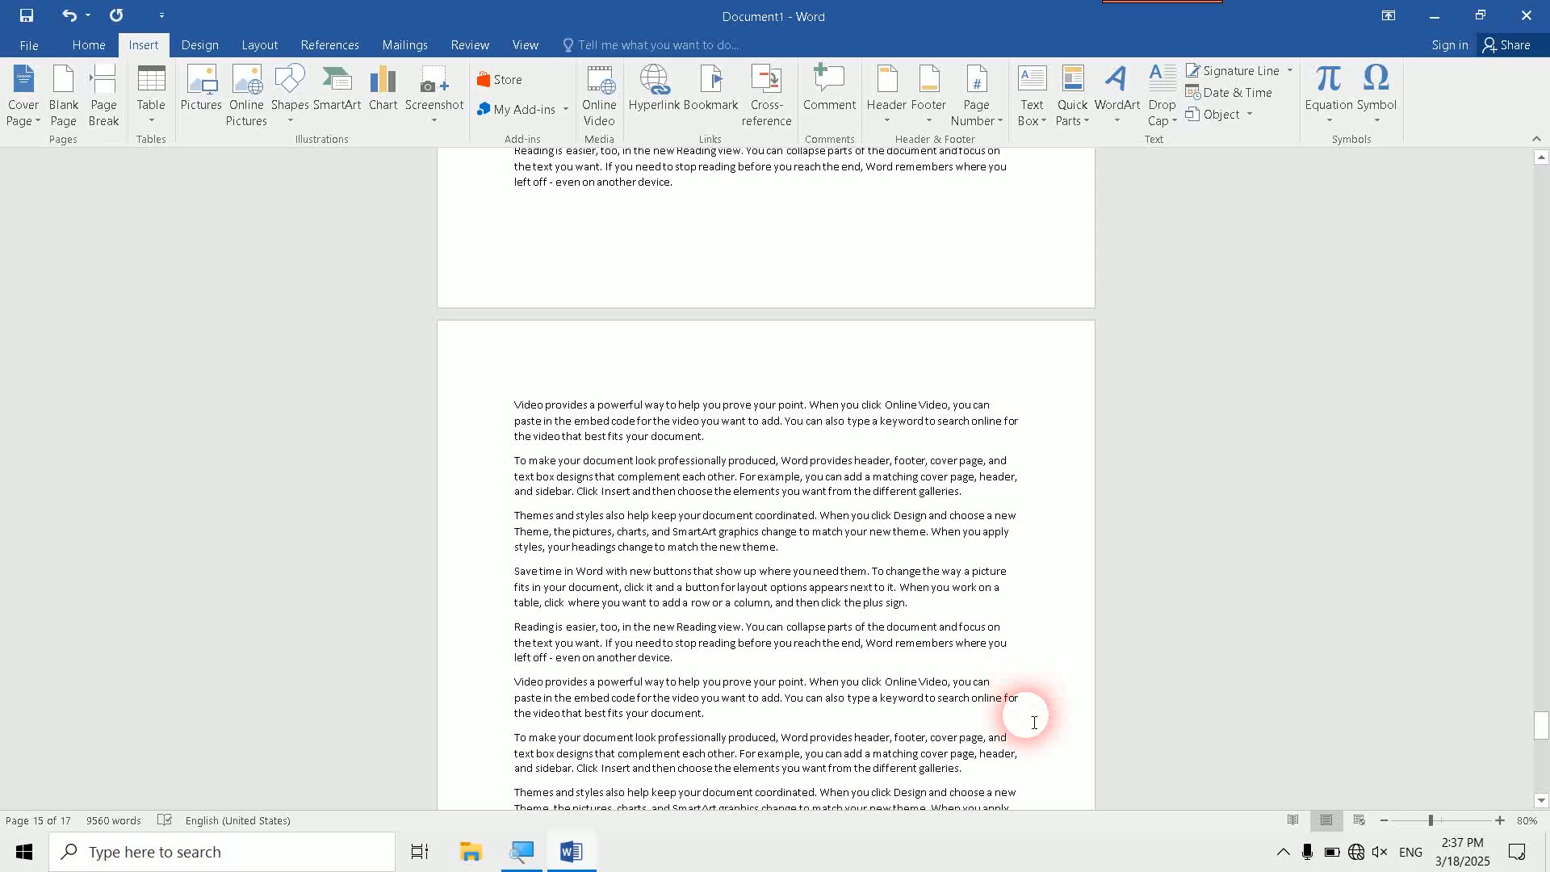
click(1281, 855)
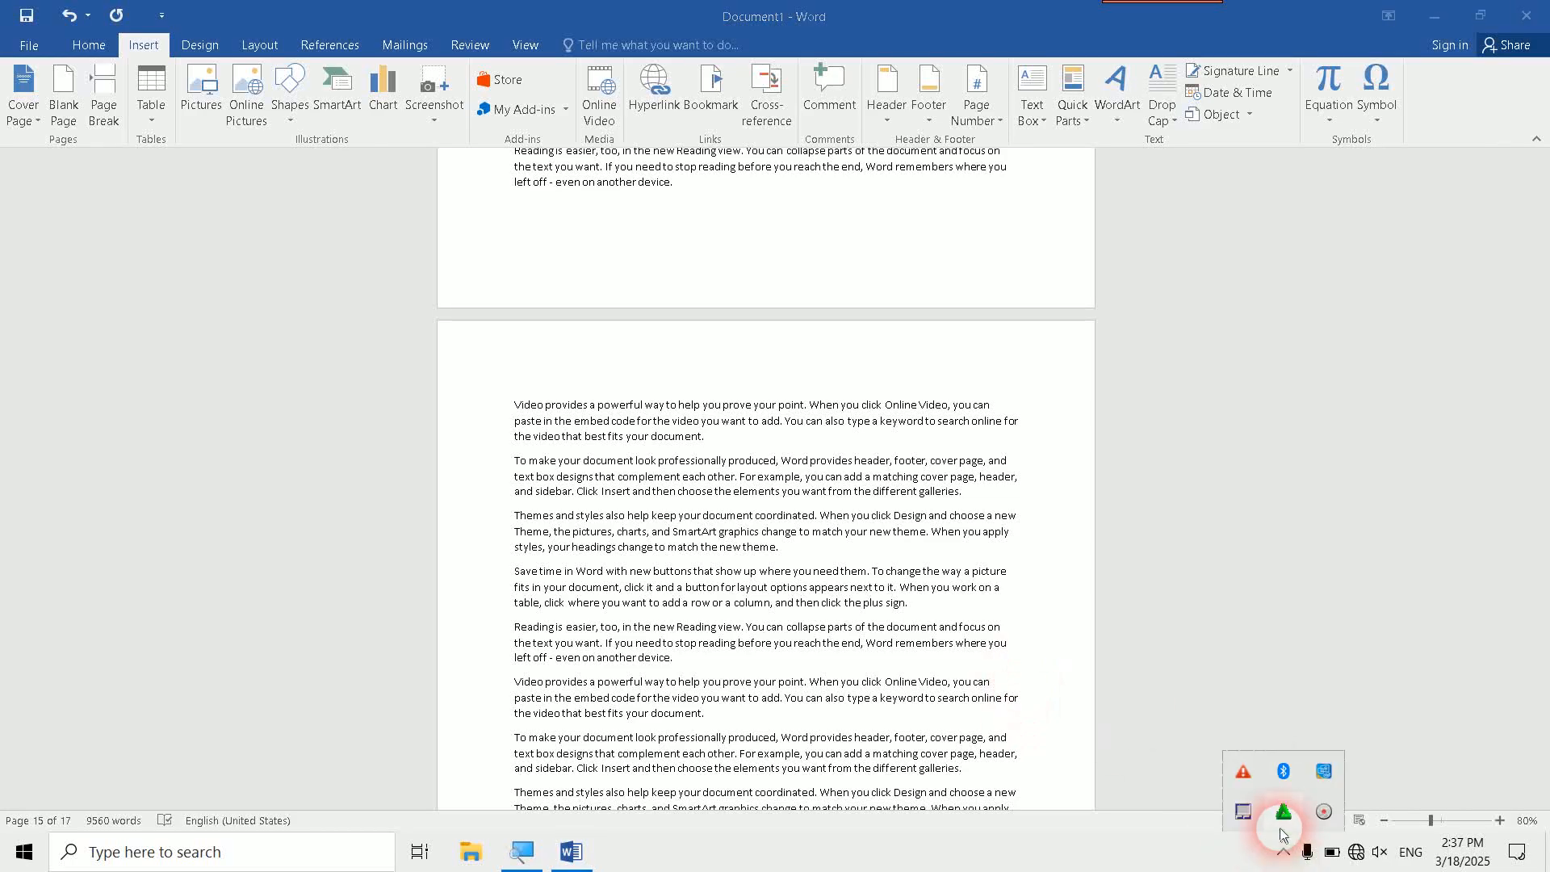
click(1323, 811)
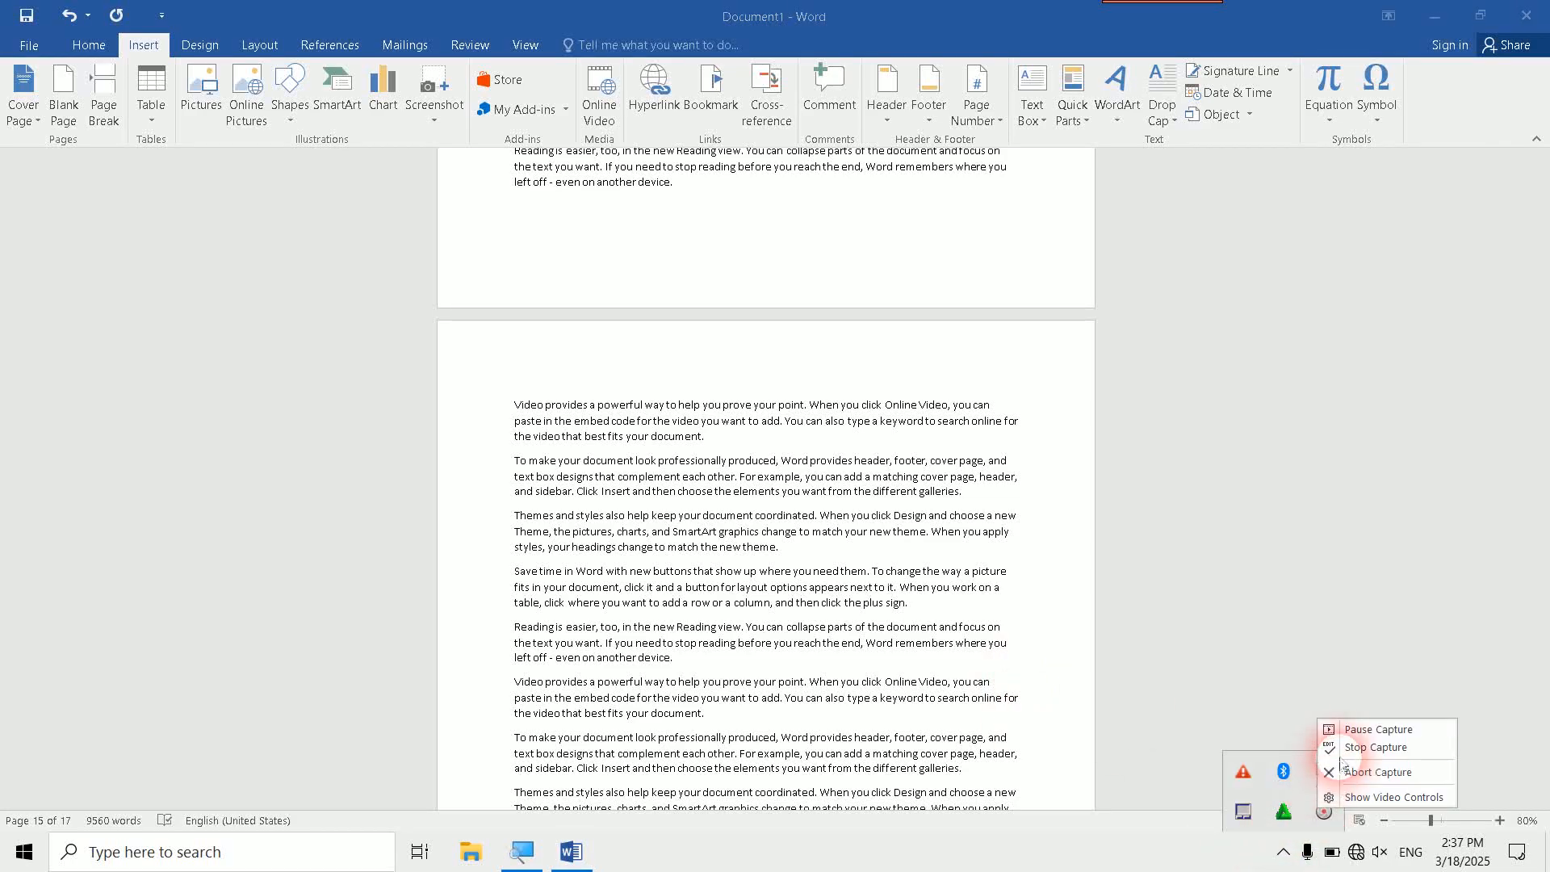